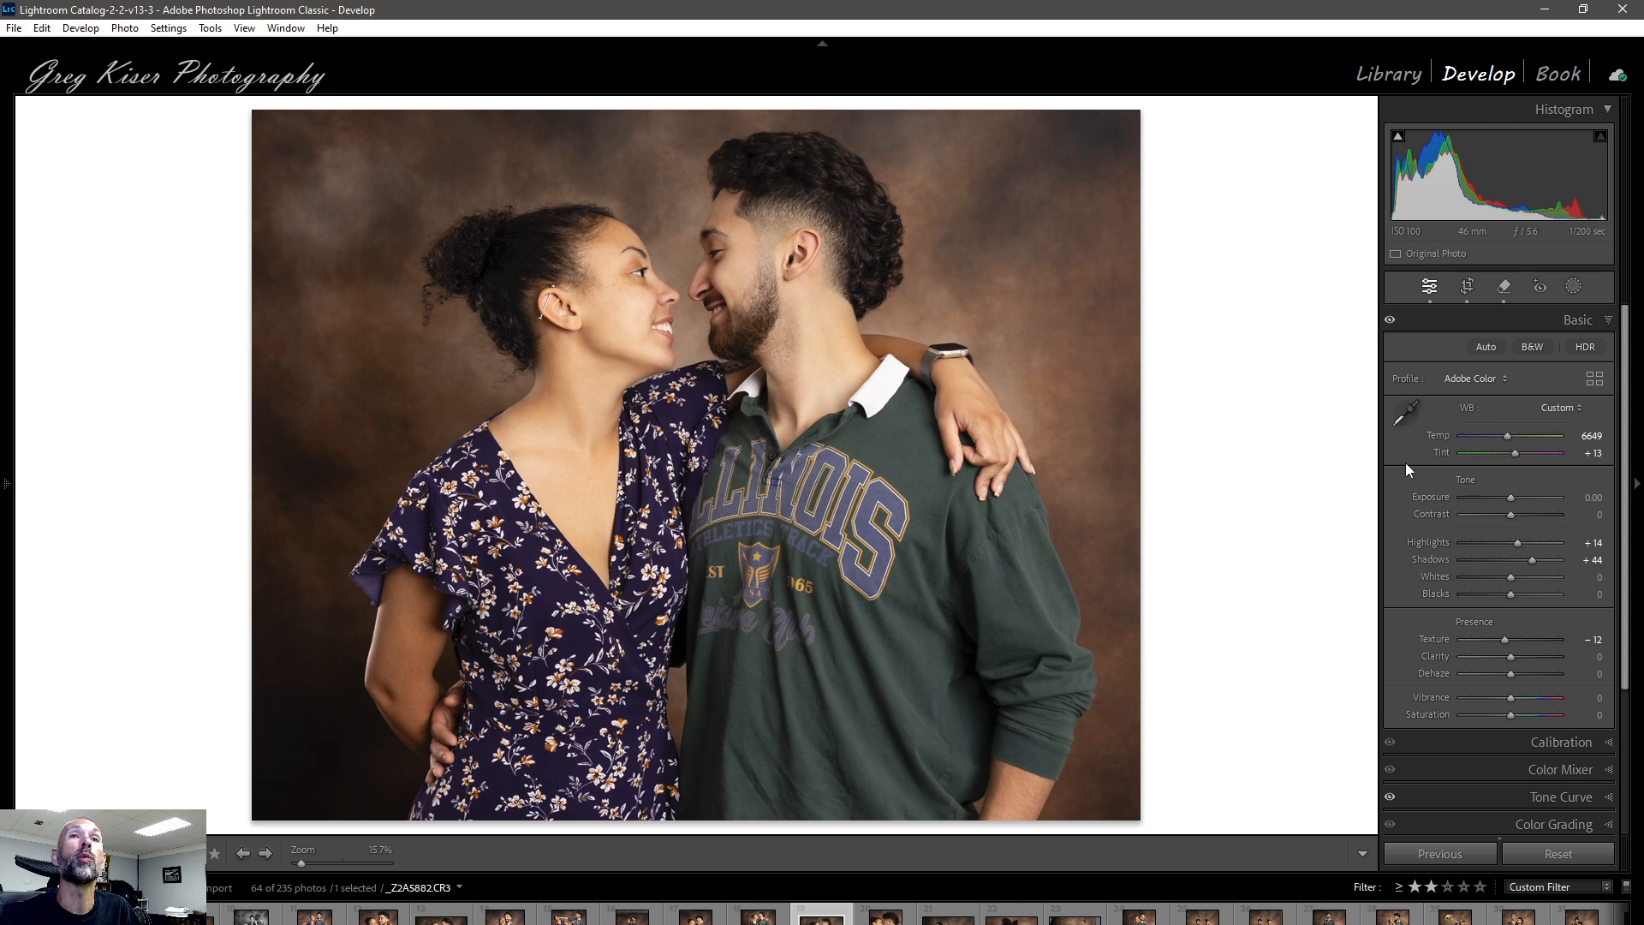
Create a people mask that covers only the hair of Person 1, the woman.
left_click(1575, 287)
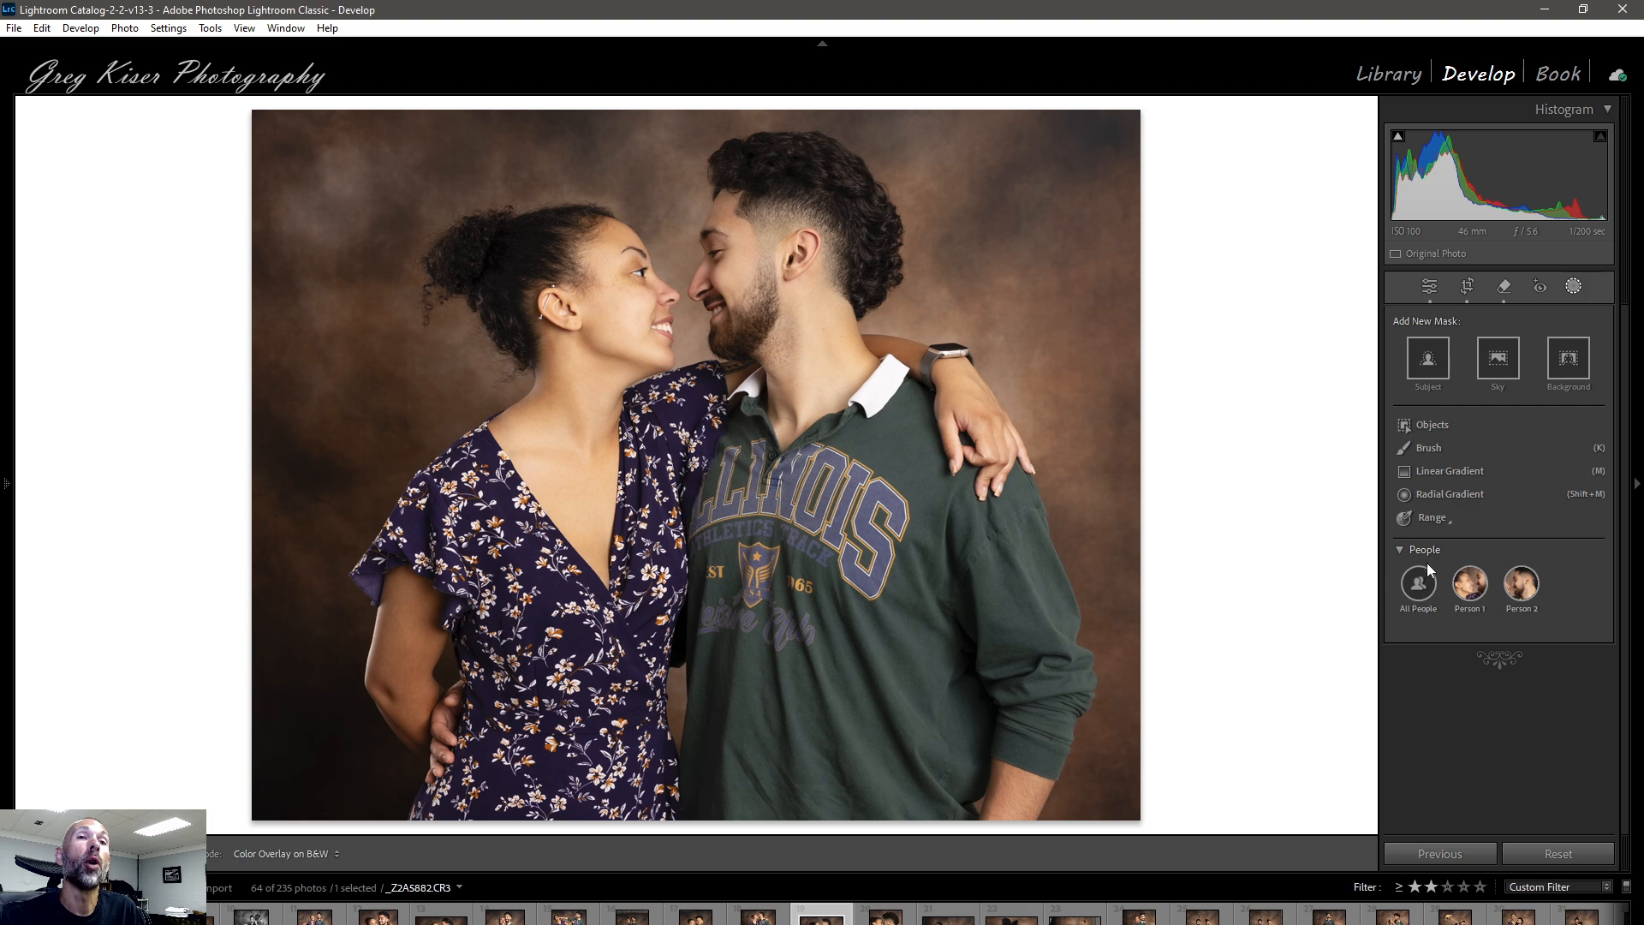
left_click(1416, 581)
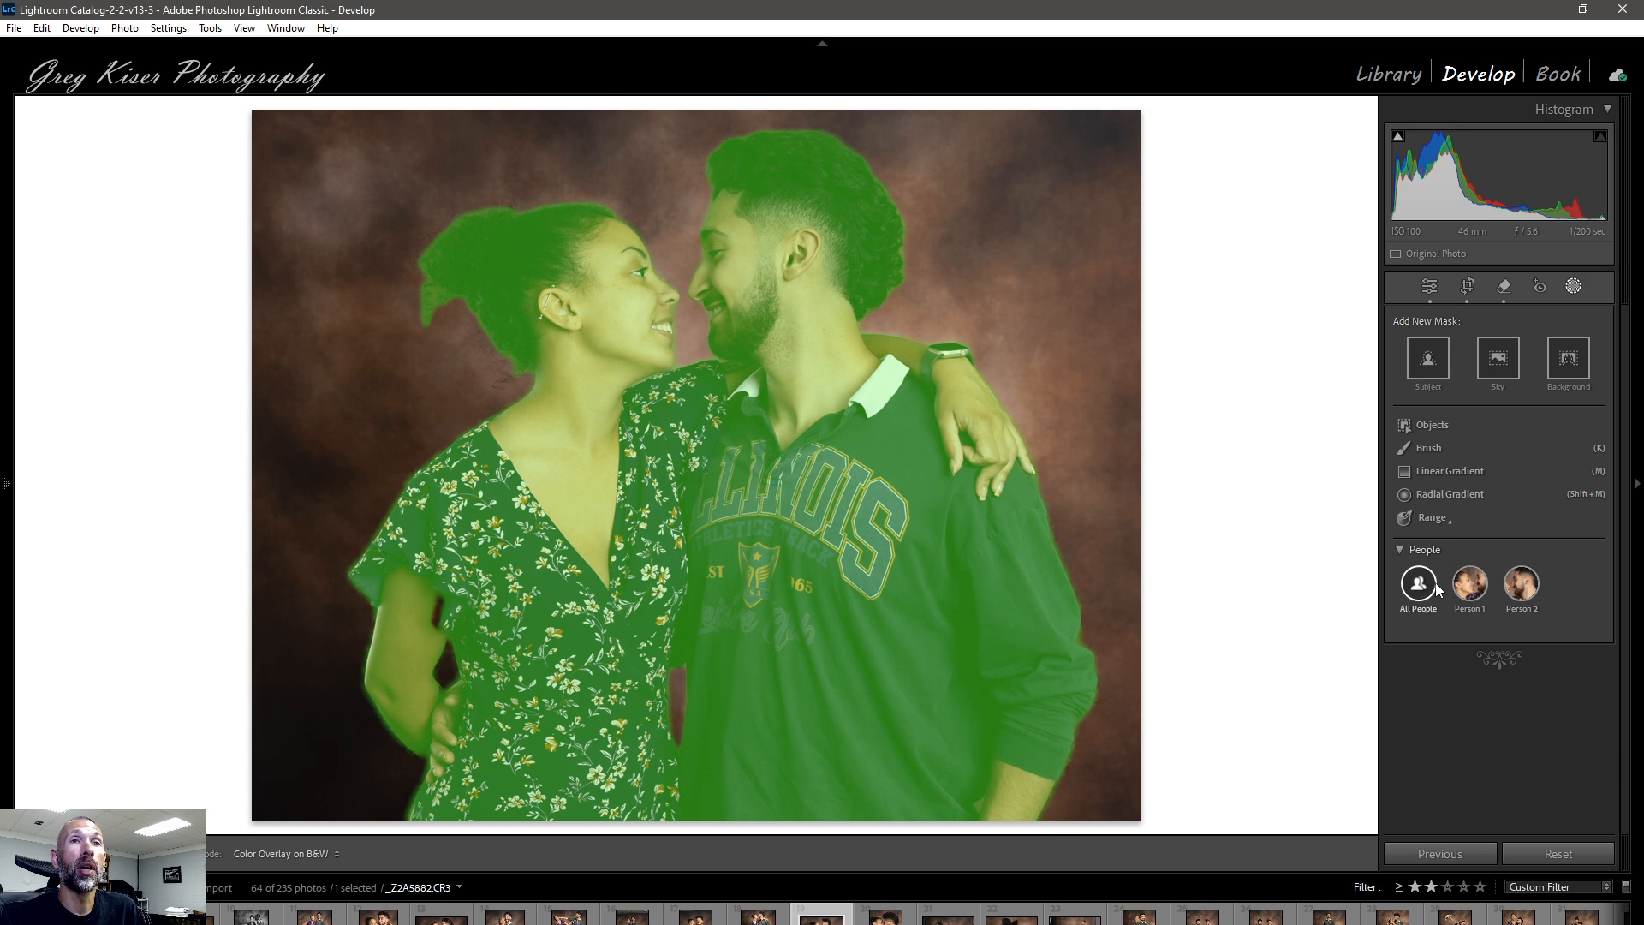
left_click(1467, 588)
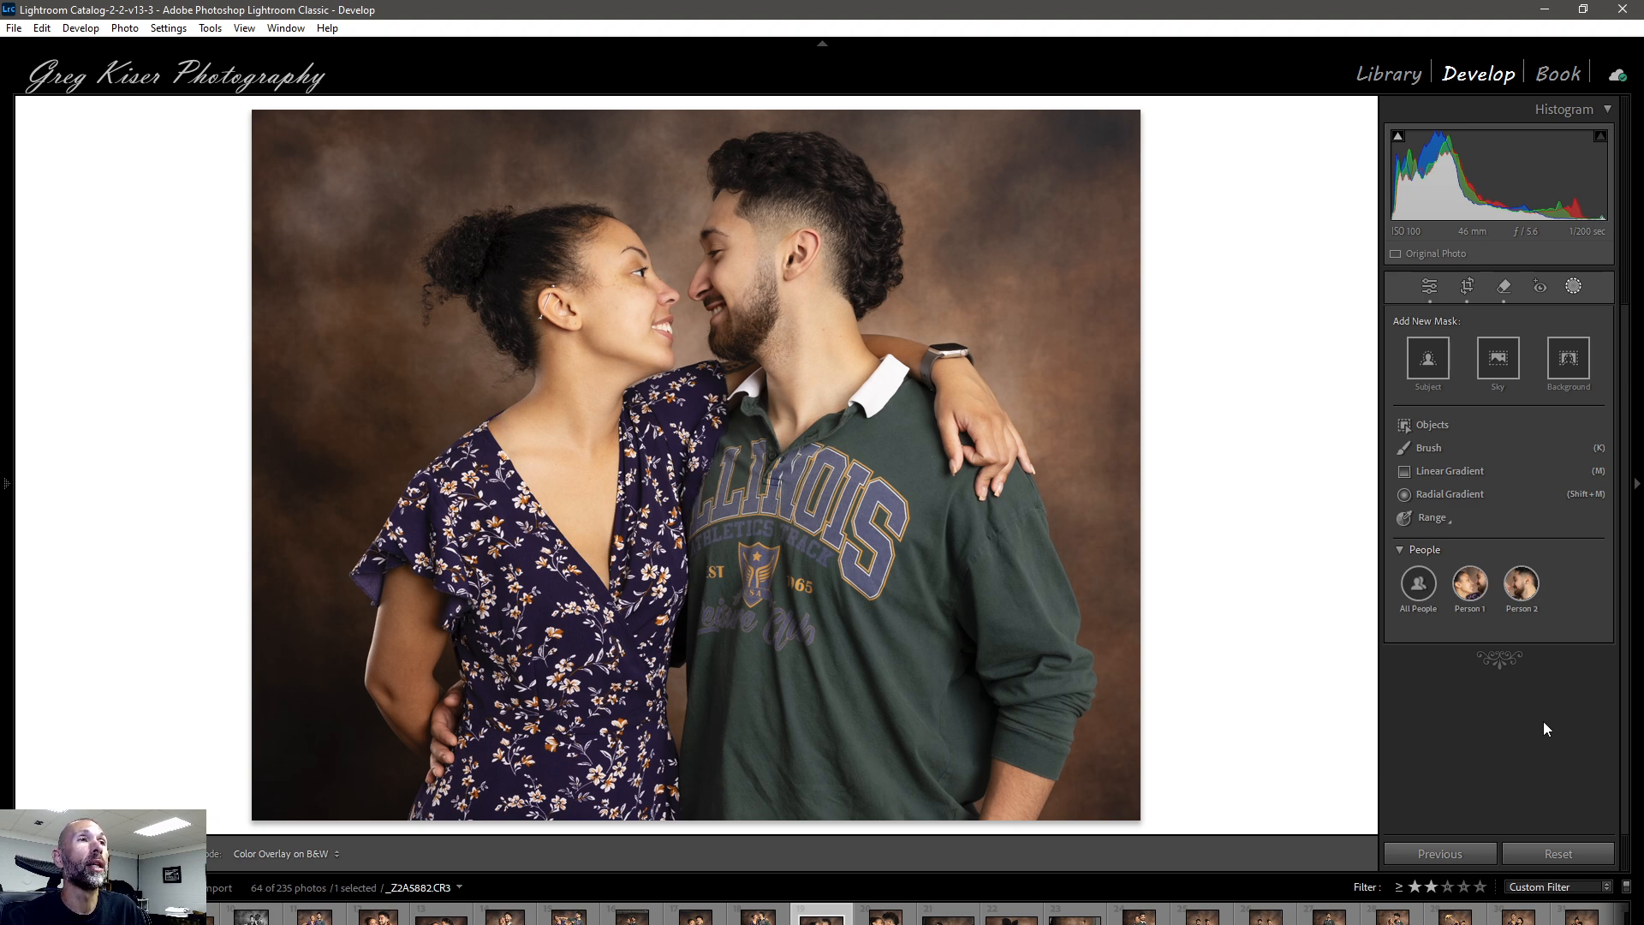
left_click(1475, 595)
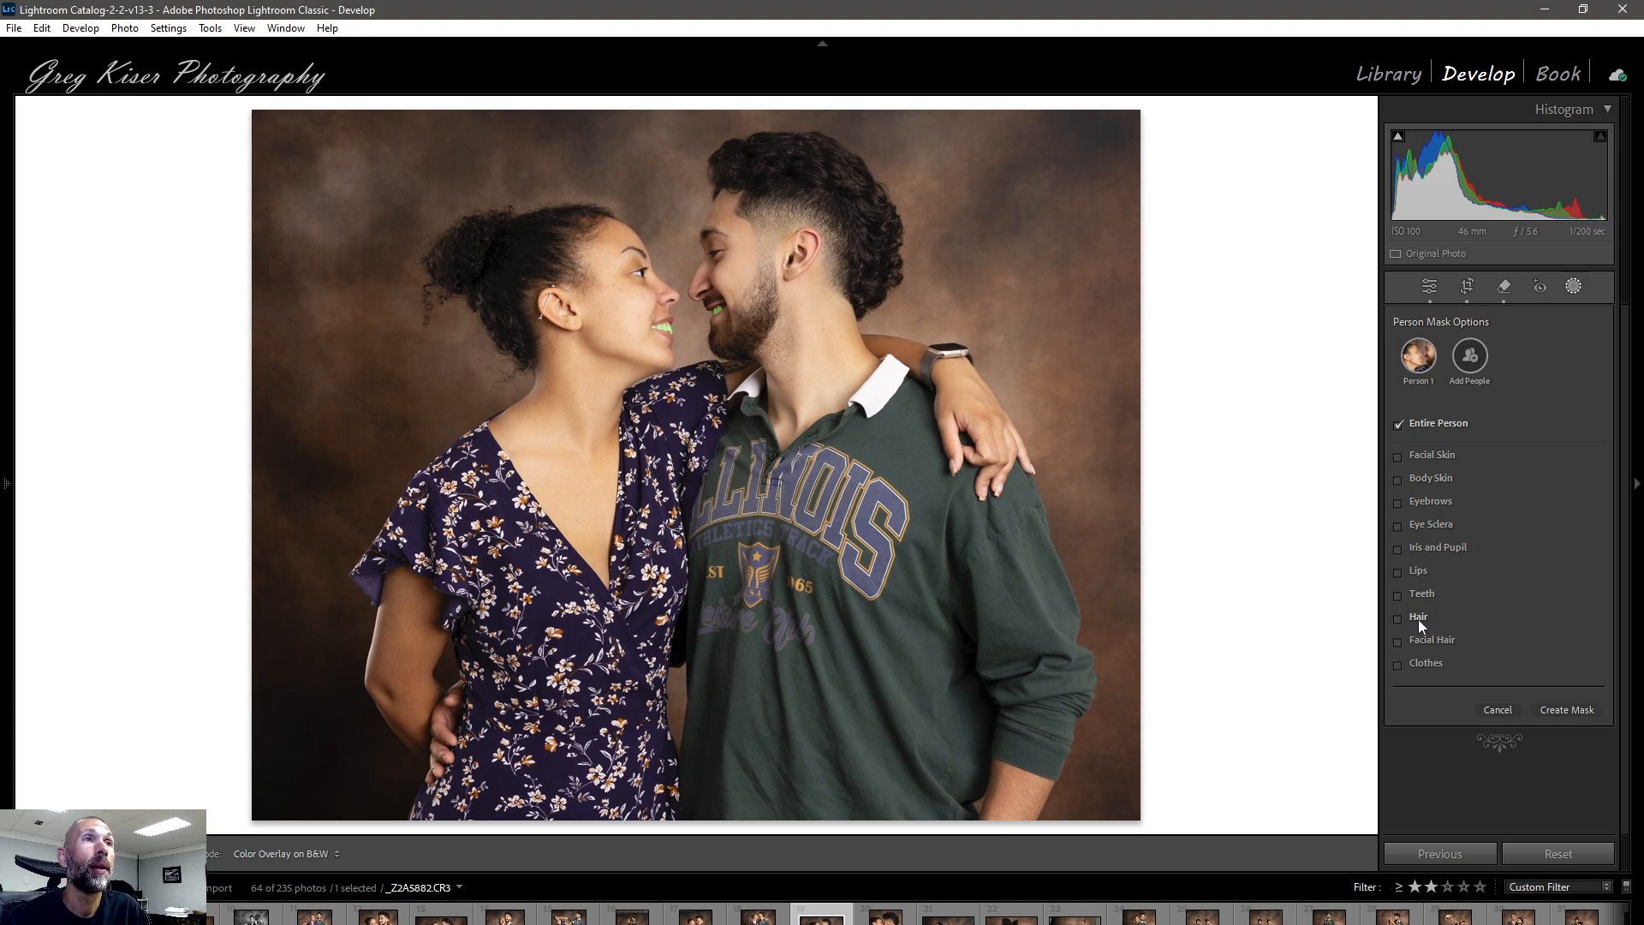
mouse_move(1414, 618)
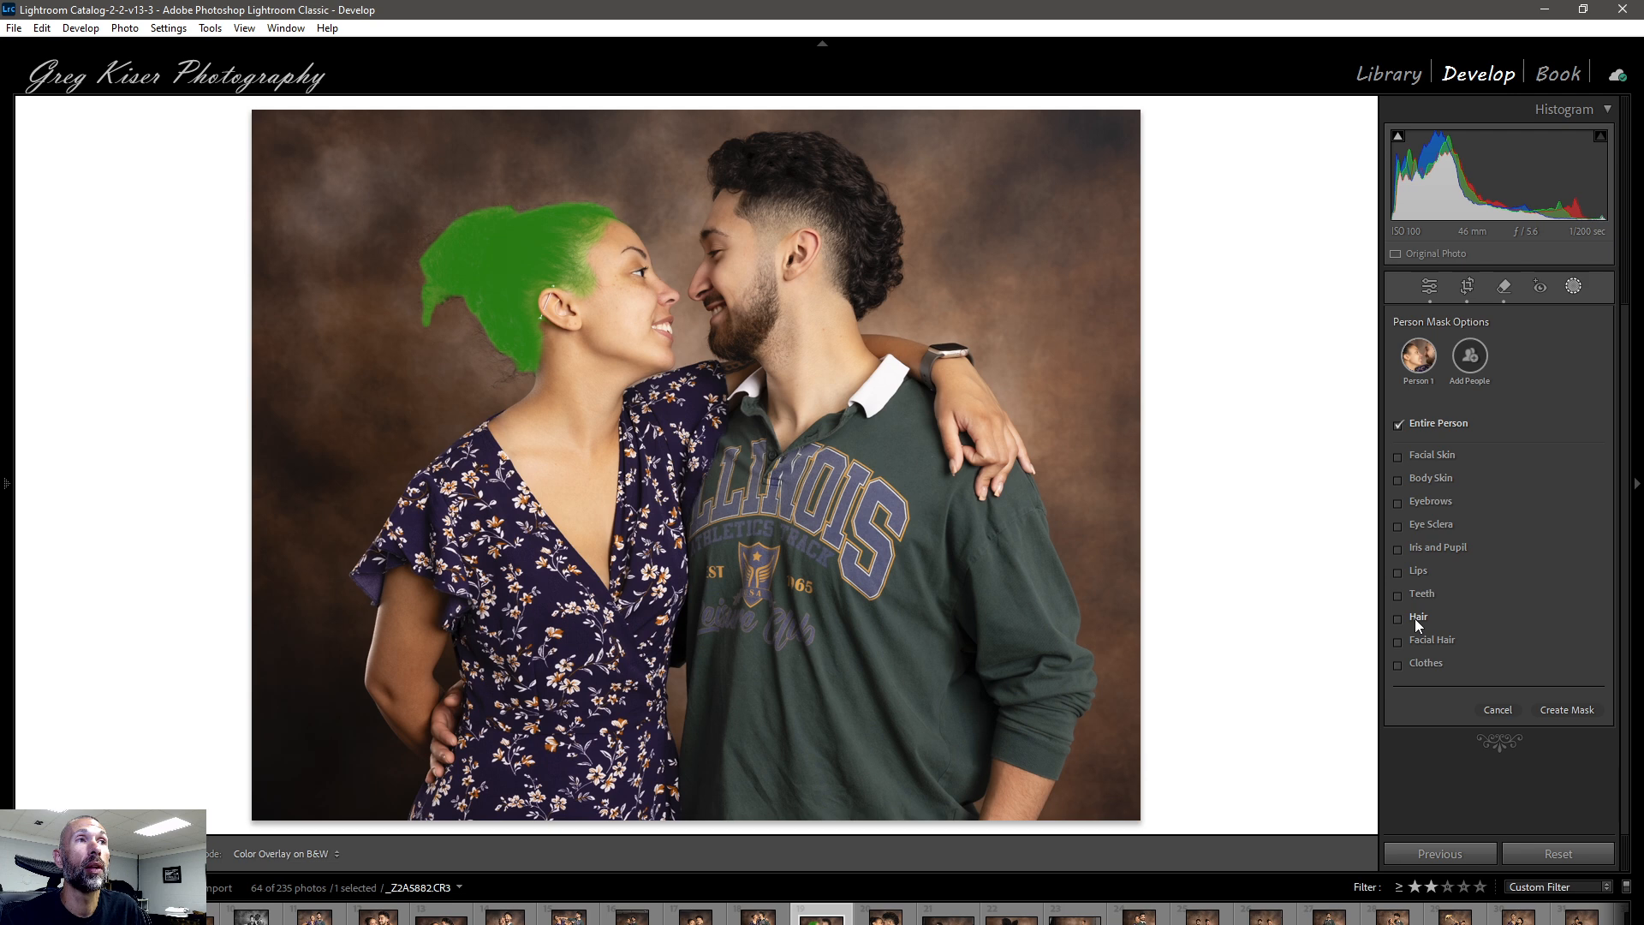
left_click(1414, 618)
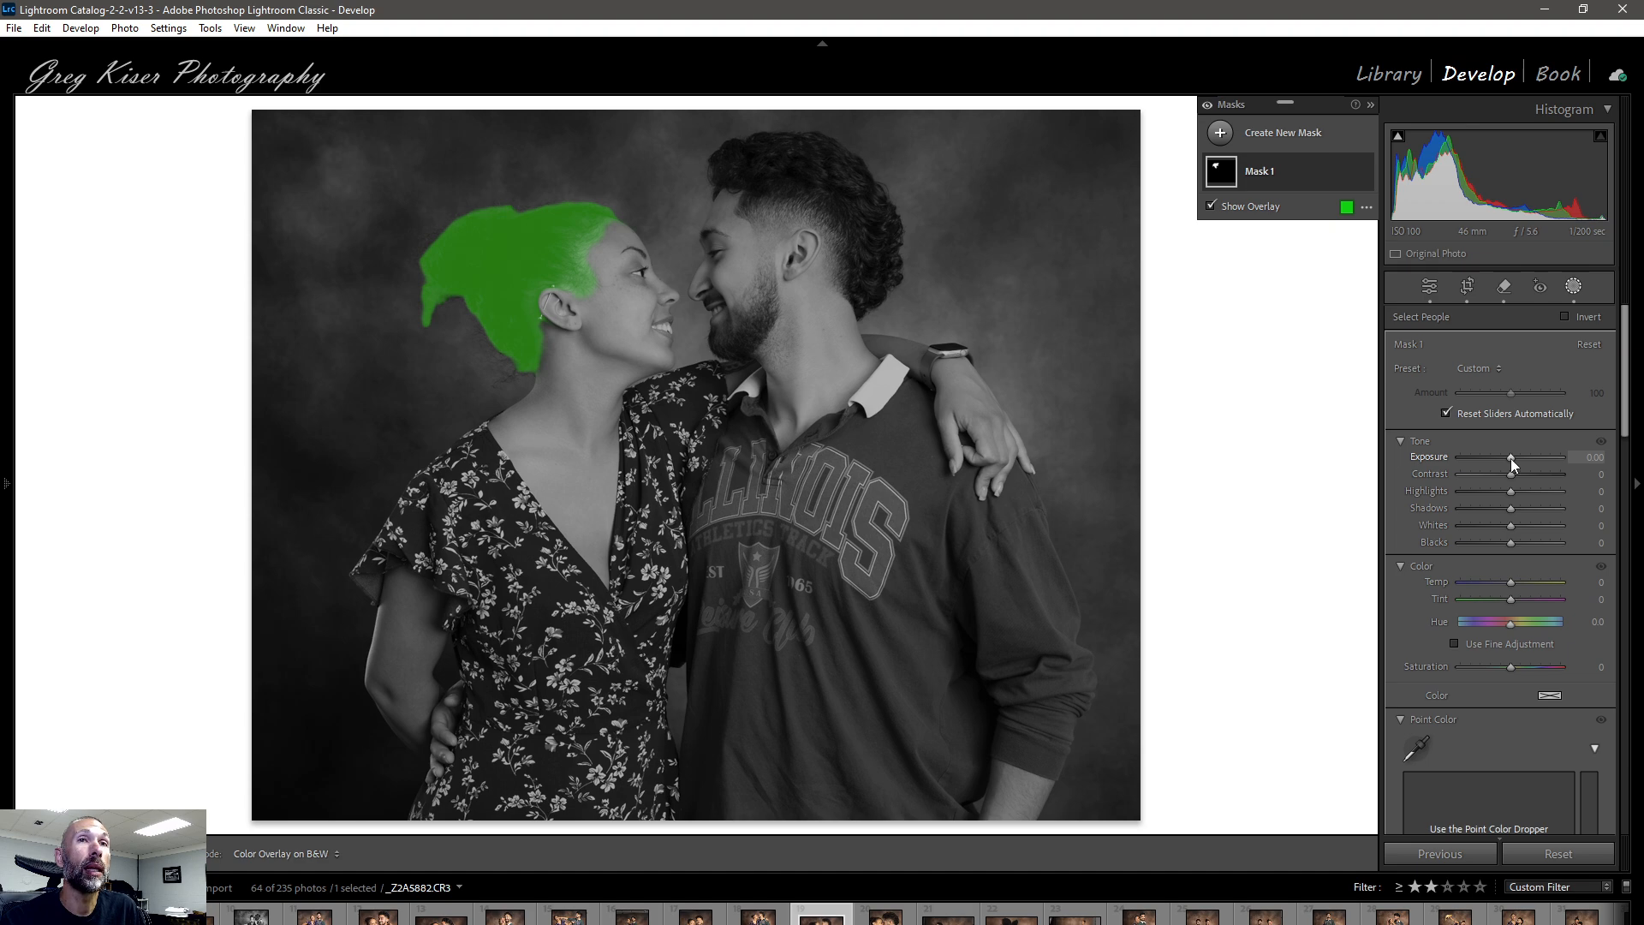
Set the hair mask's Exposure to 0.14, Shadows to 5 and Clarity to 12, and compare the photo with the mask off and on.
left_click_drag(1510, 459, 1513, 459)
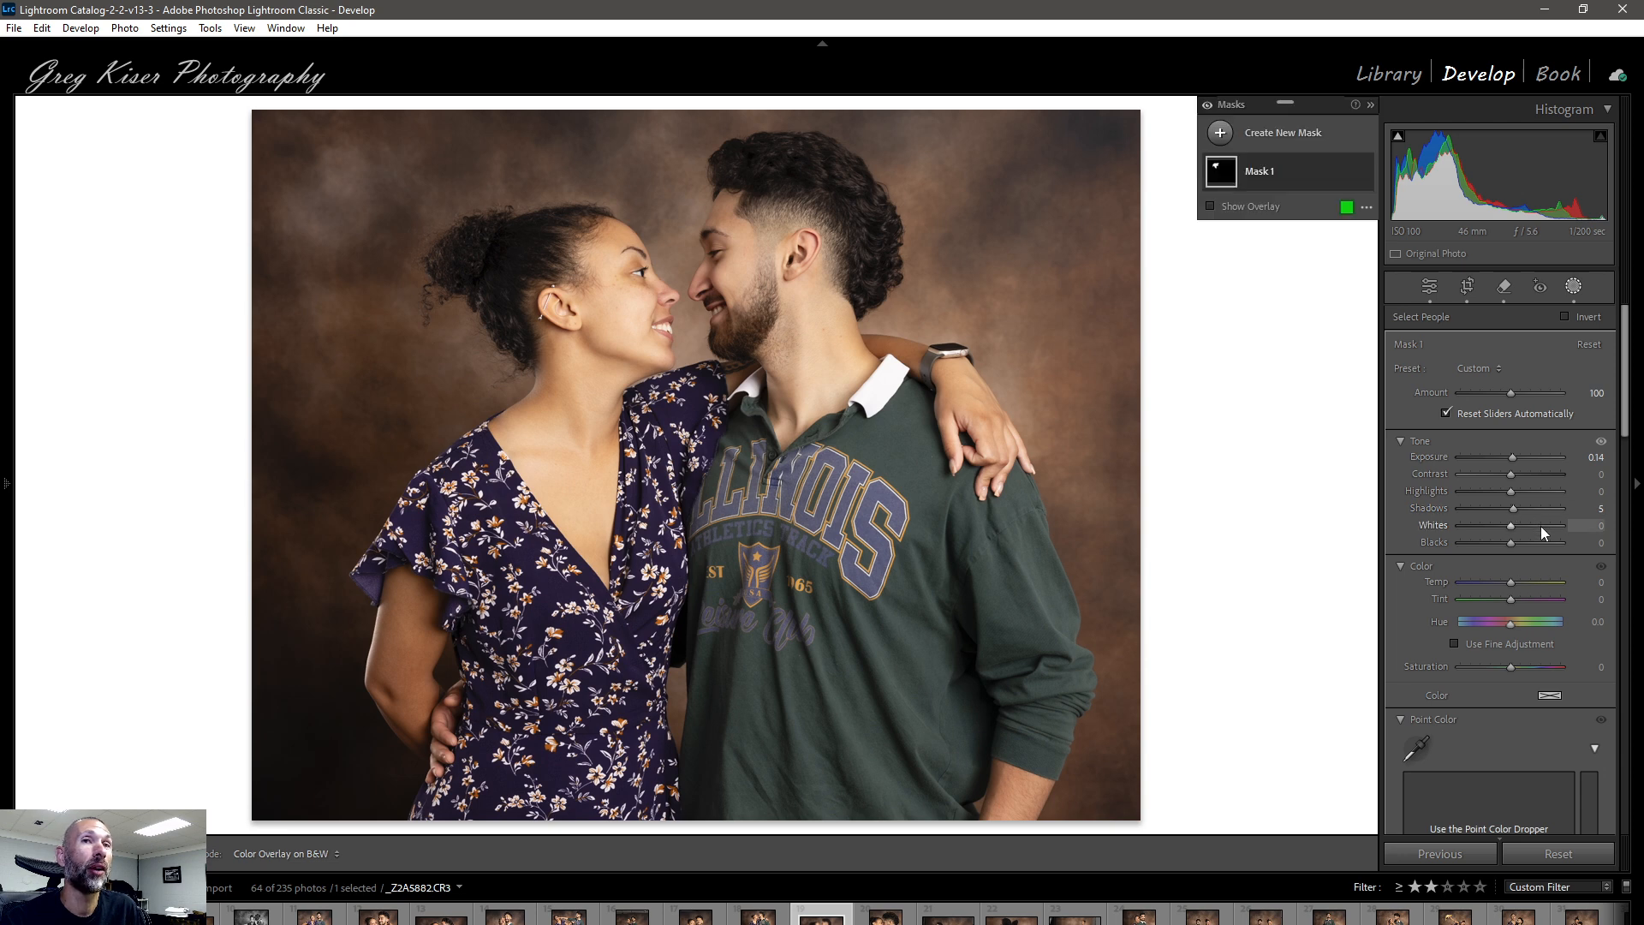
scroll(1540, 526, "down", 6)
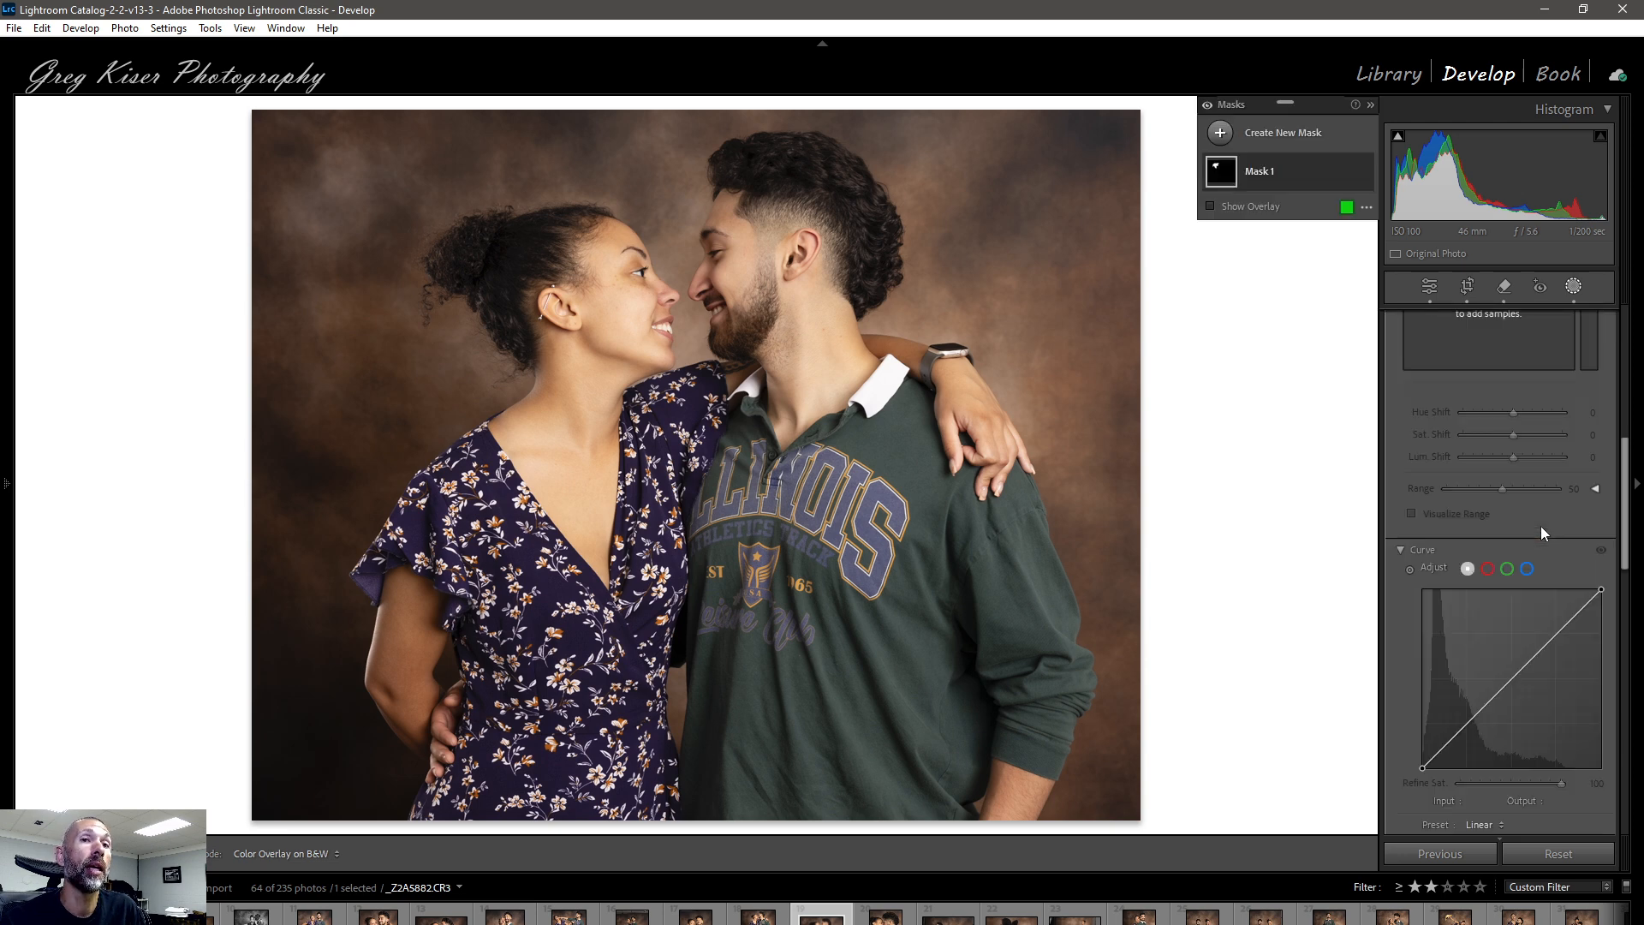
scroll(1540, 526, "down", 3)
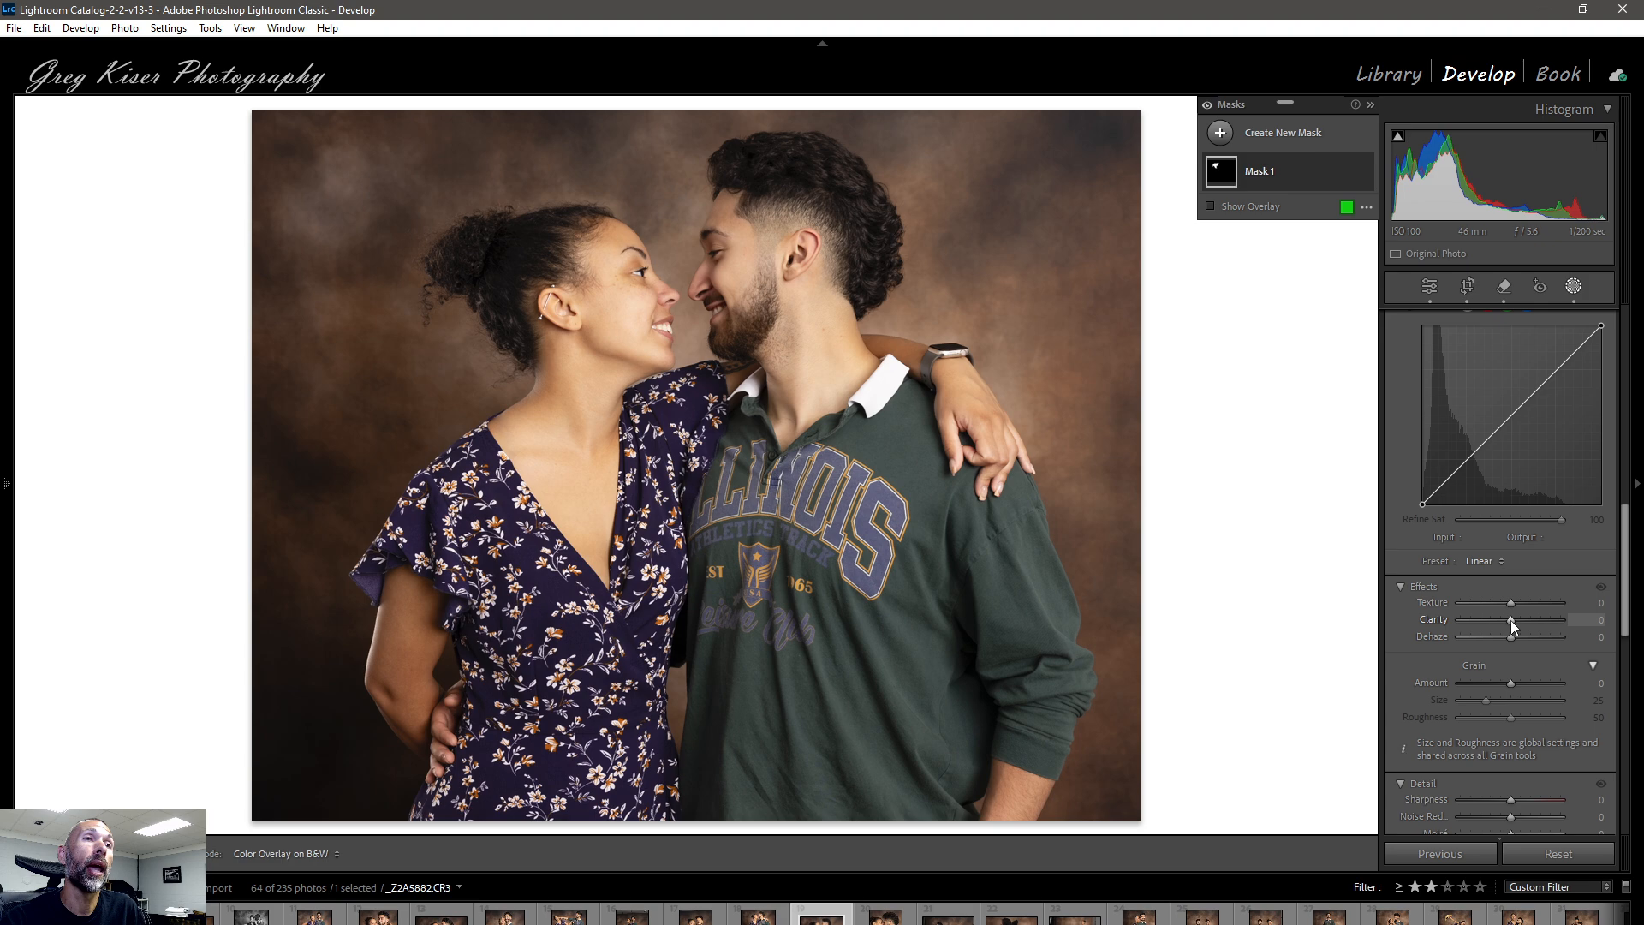
left_click_drag(1510, 620, 1517, 620)
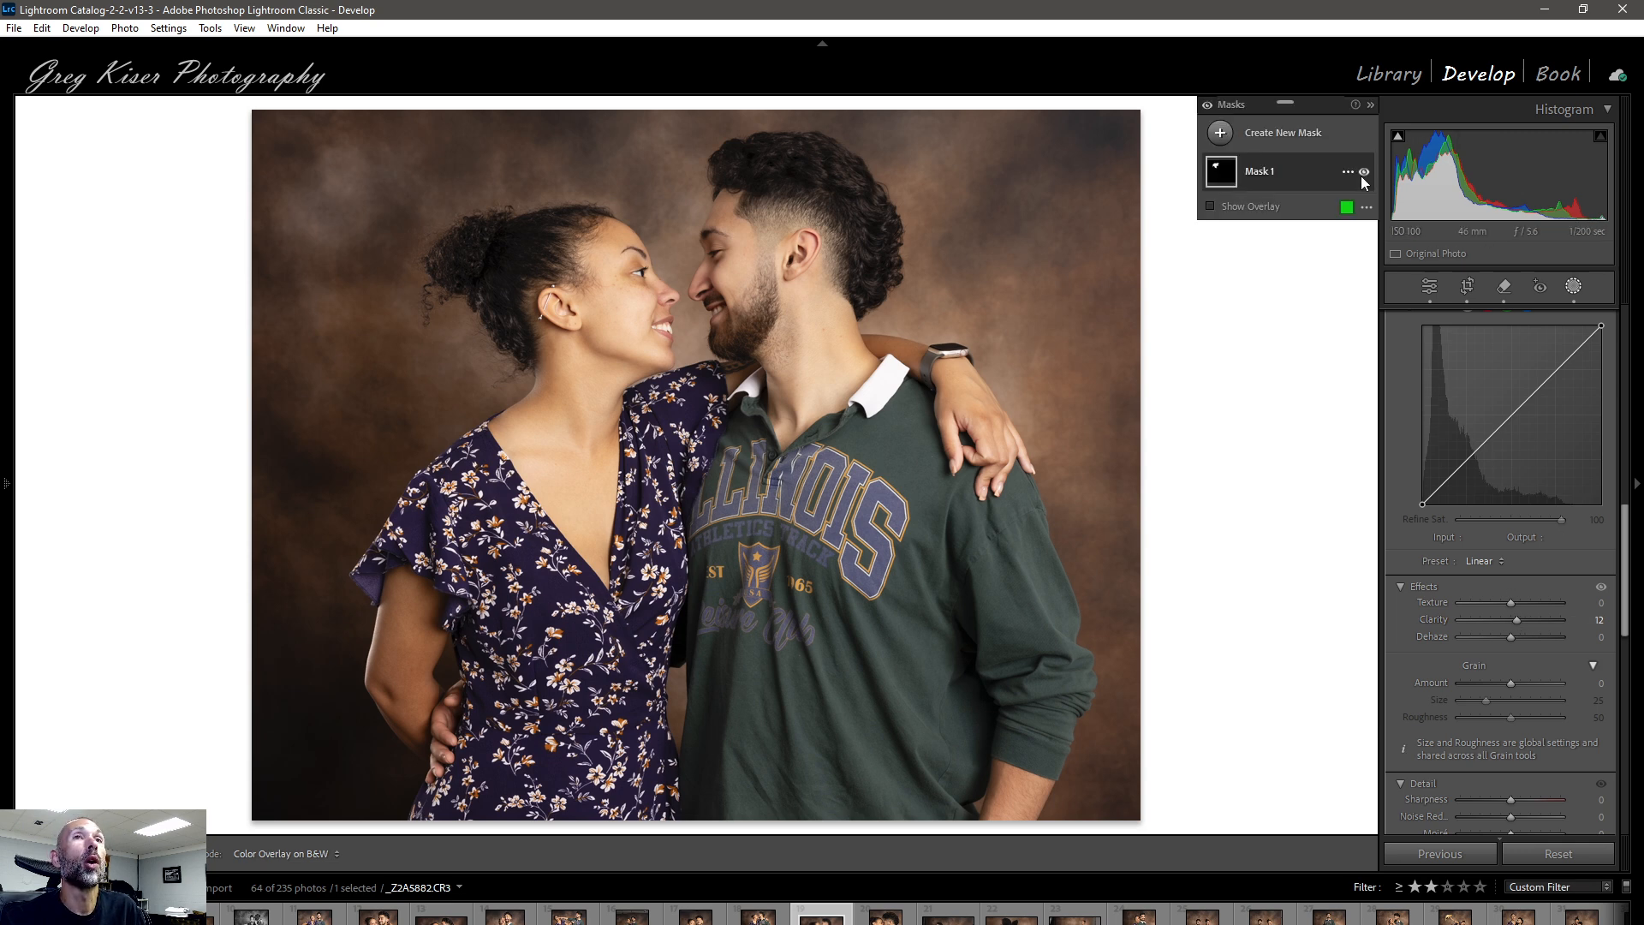
left_click(1364, 172)
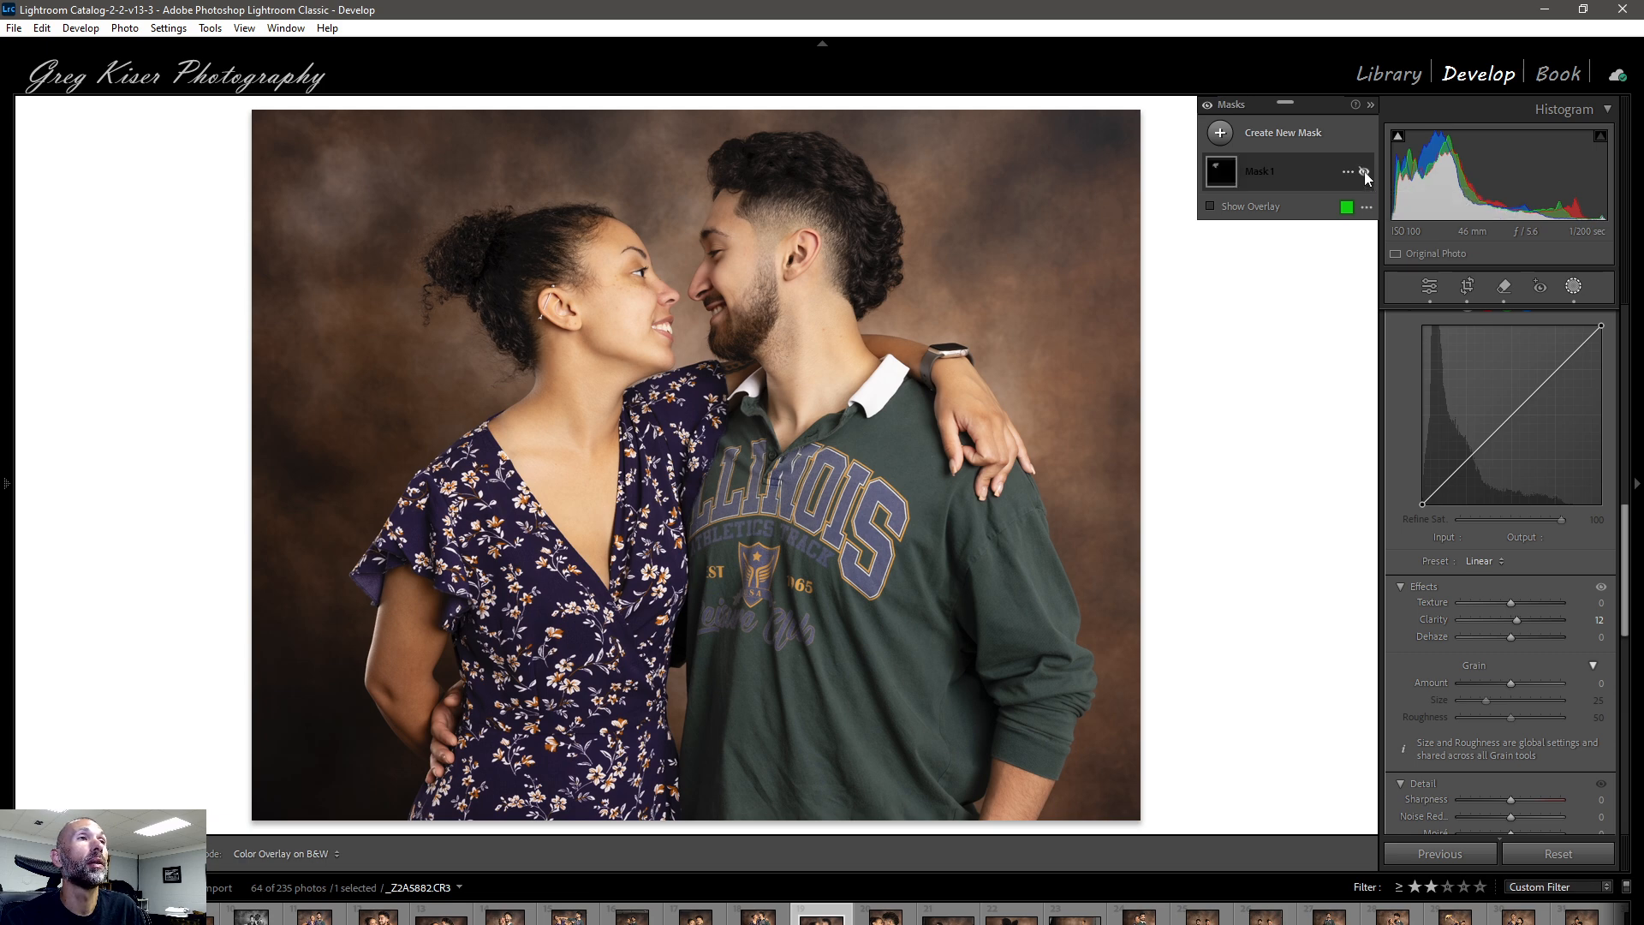
left_click(1364, 171)
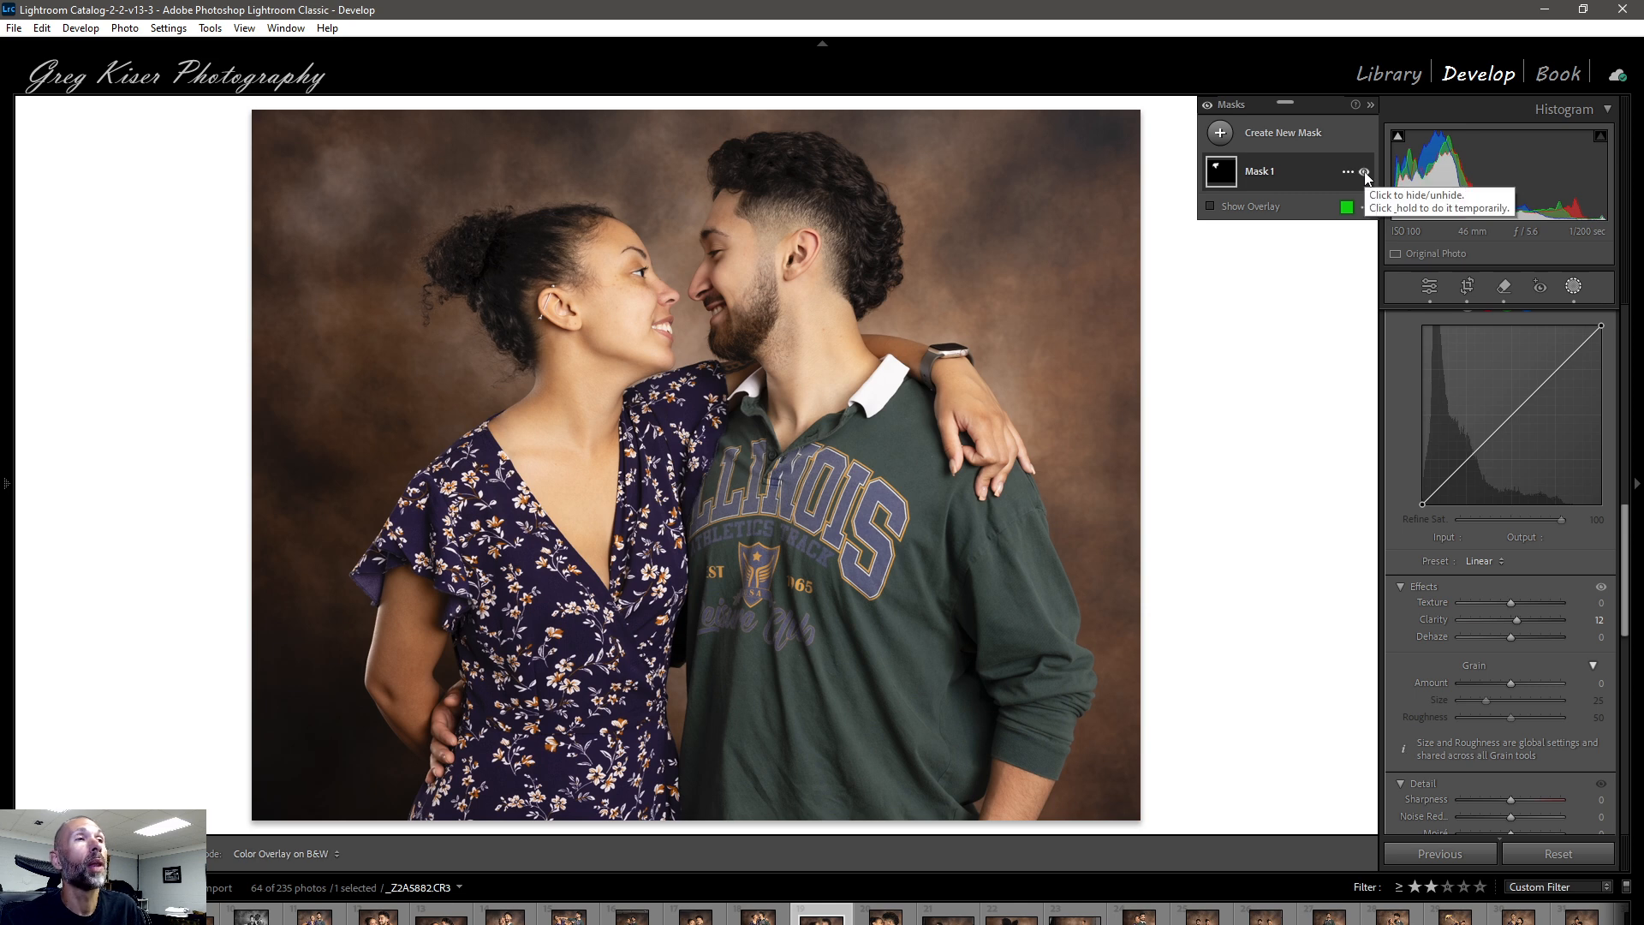
Rename the hair mask with the woman's first name followed by "Hair".
double_click(1259, 172)
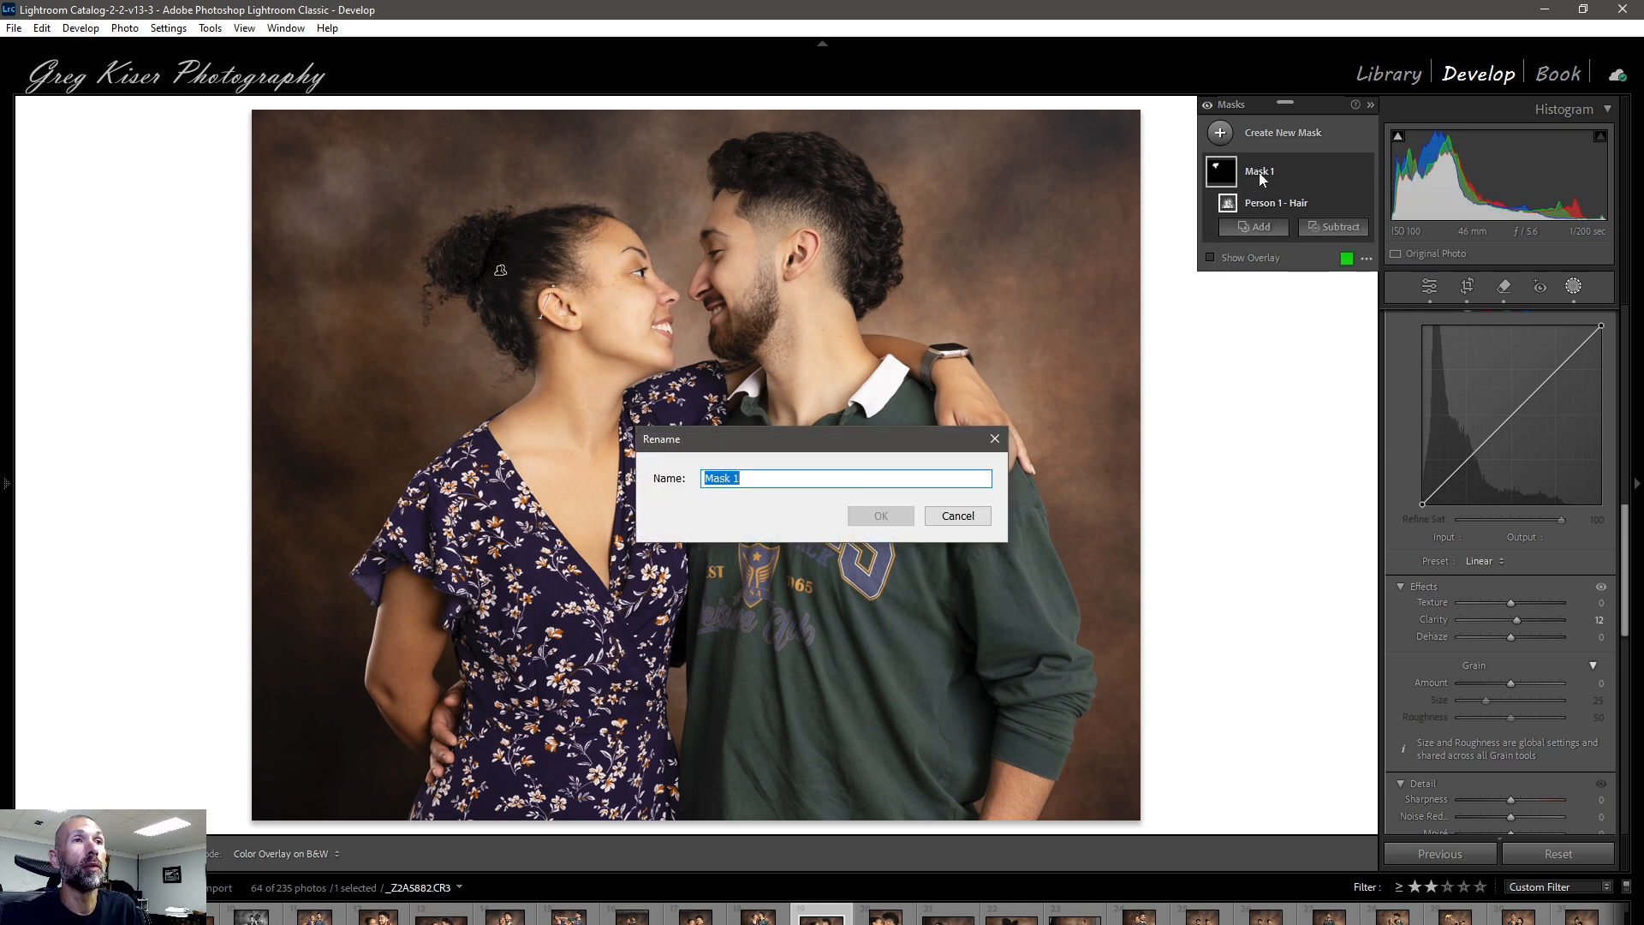
type("Sie")
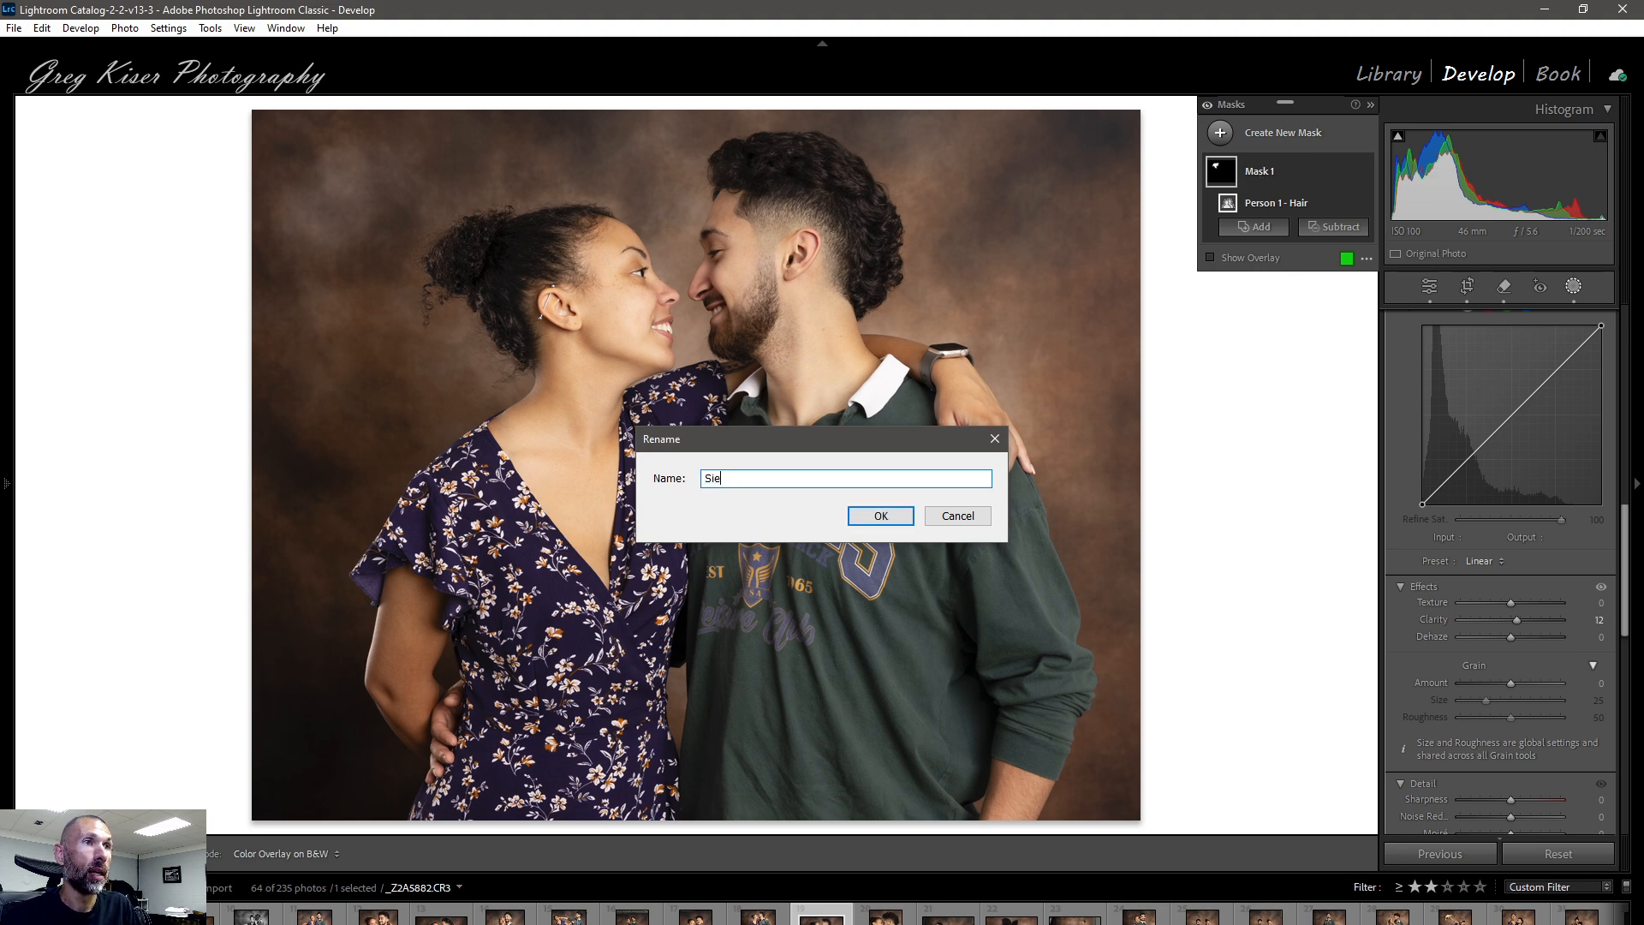
type("rras ")
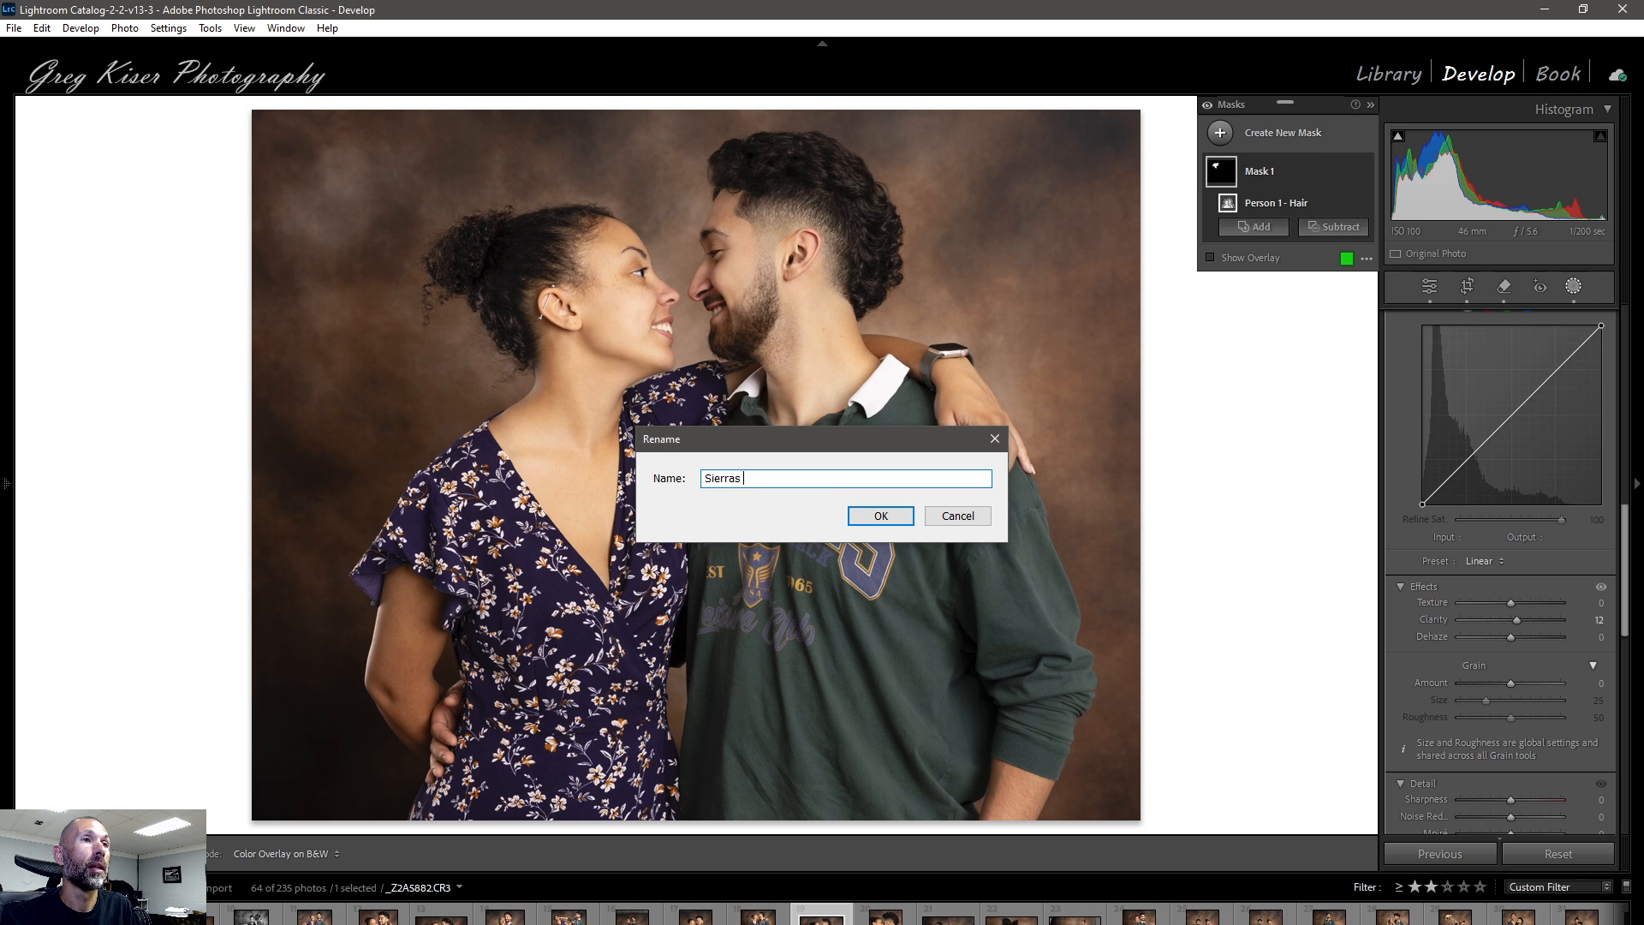
type("Hair")
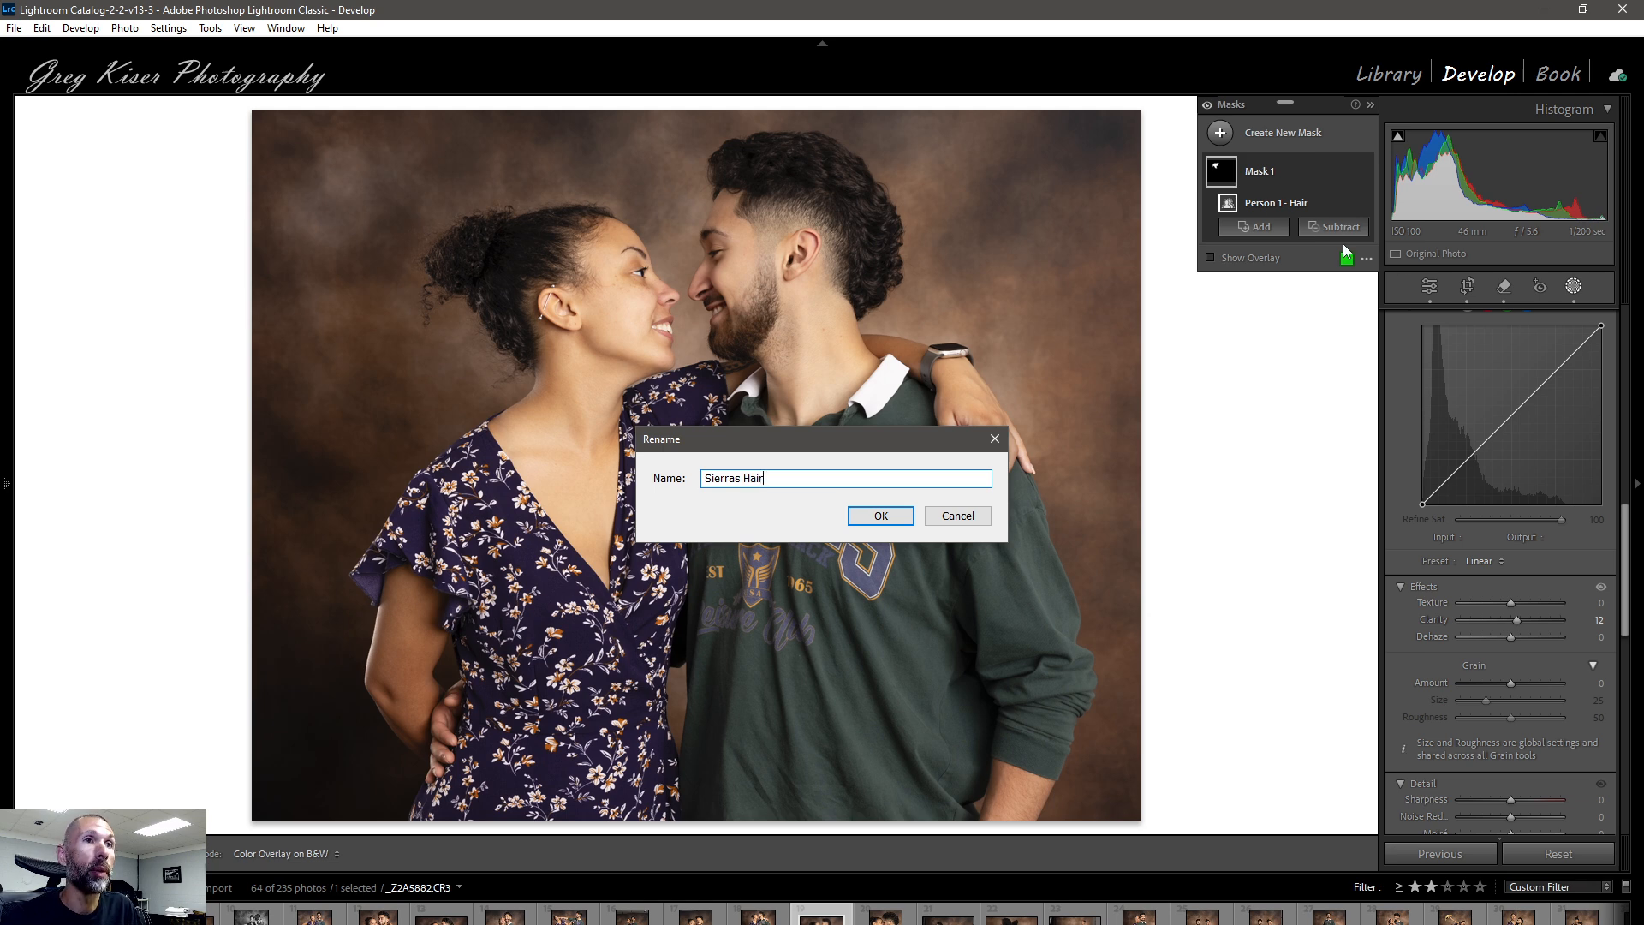
left_click(891, 516)
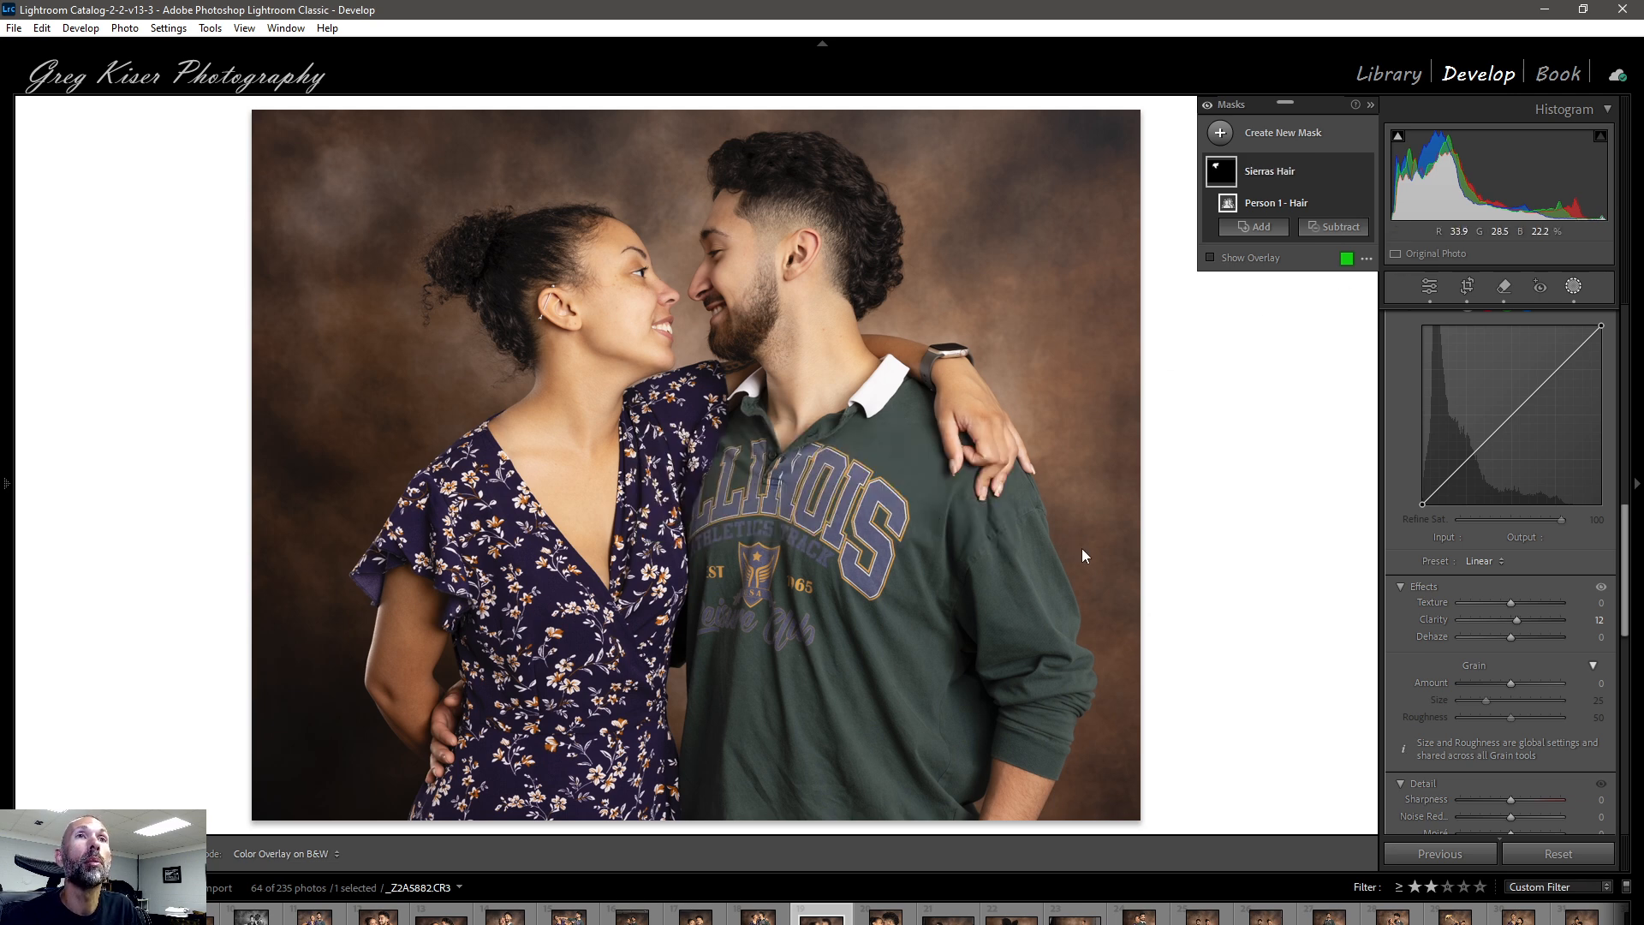
Create a second people mask that covers only the Clothes of Person 1.
left_click(1280, 134)
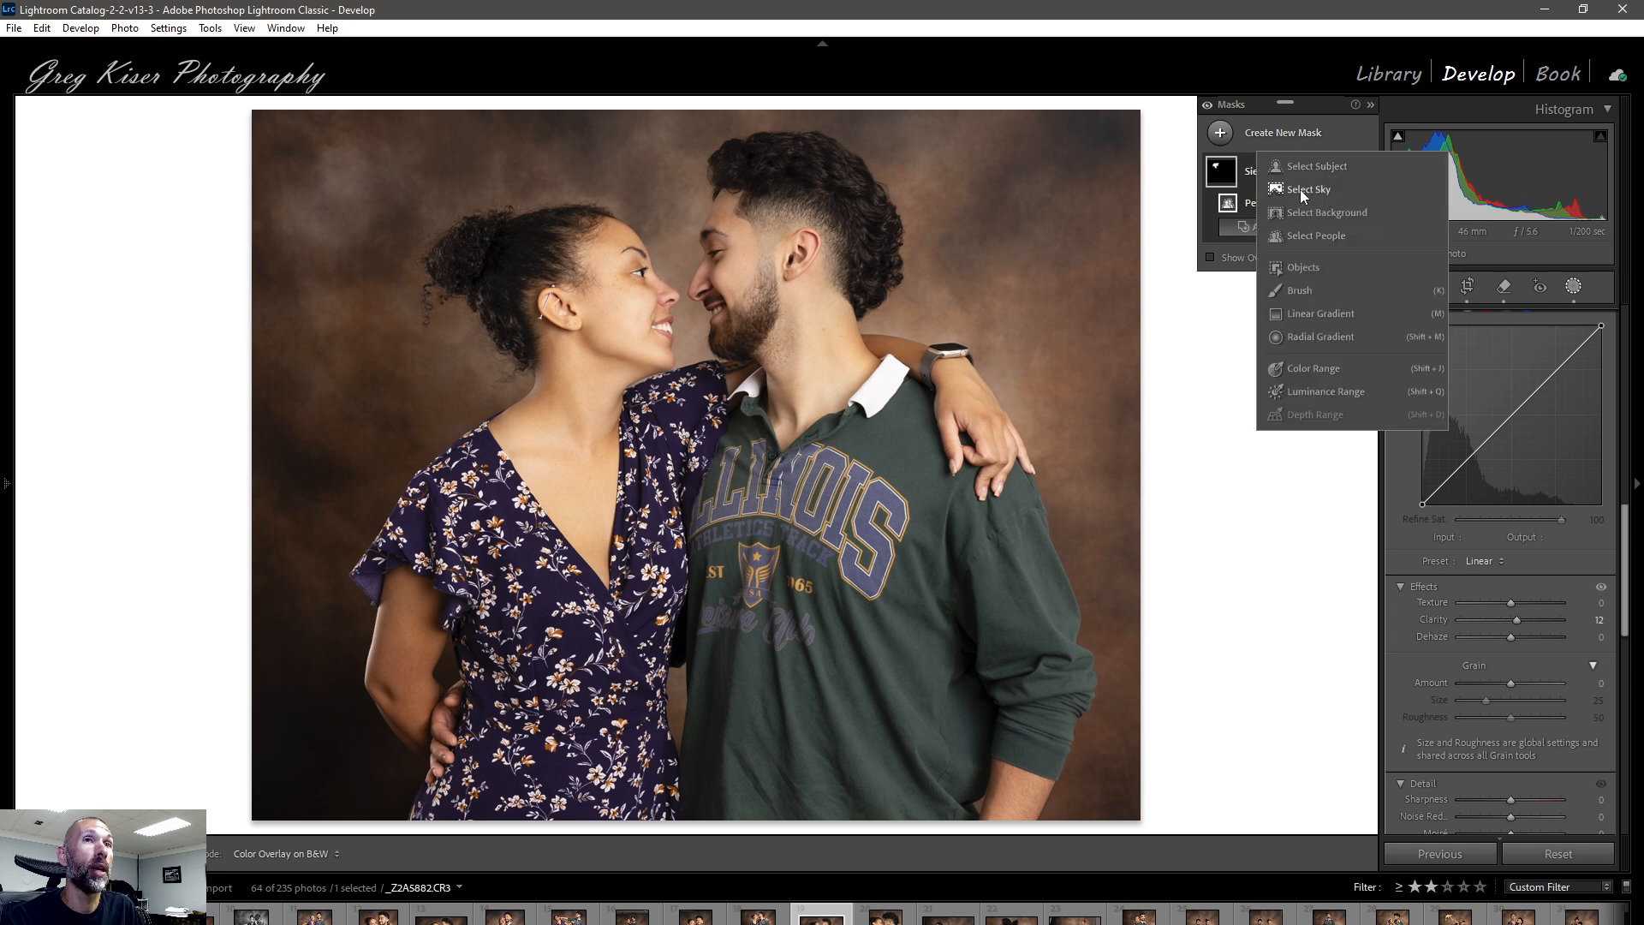
left_click(1307, 236)
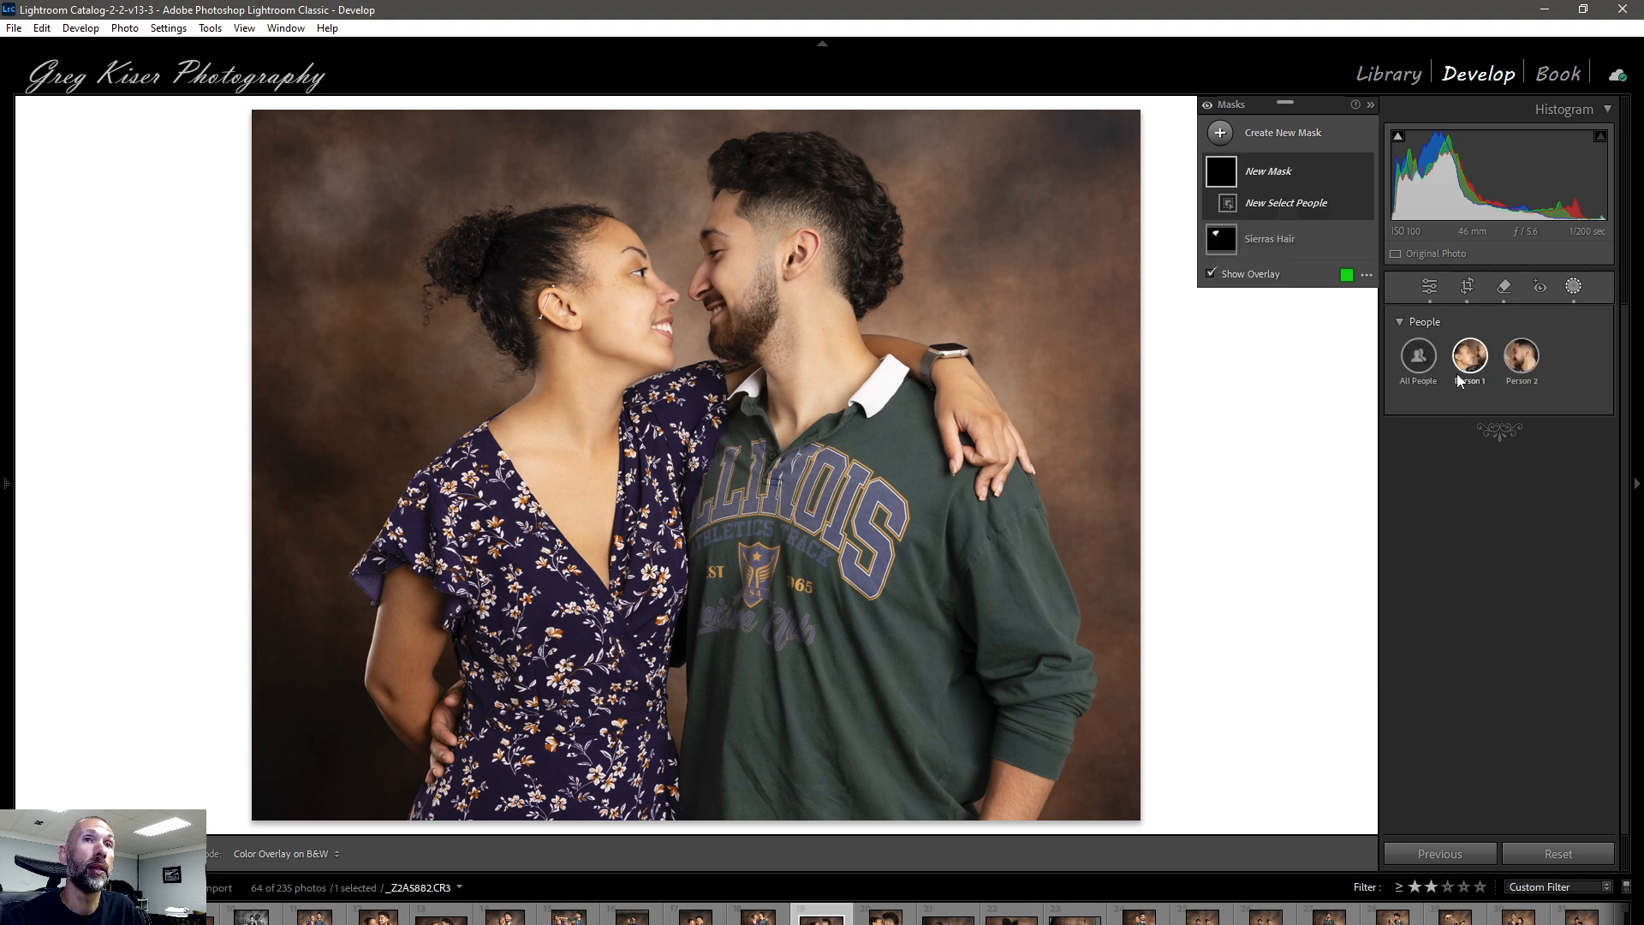
mouse_move(1459, 370)
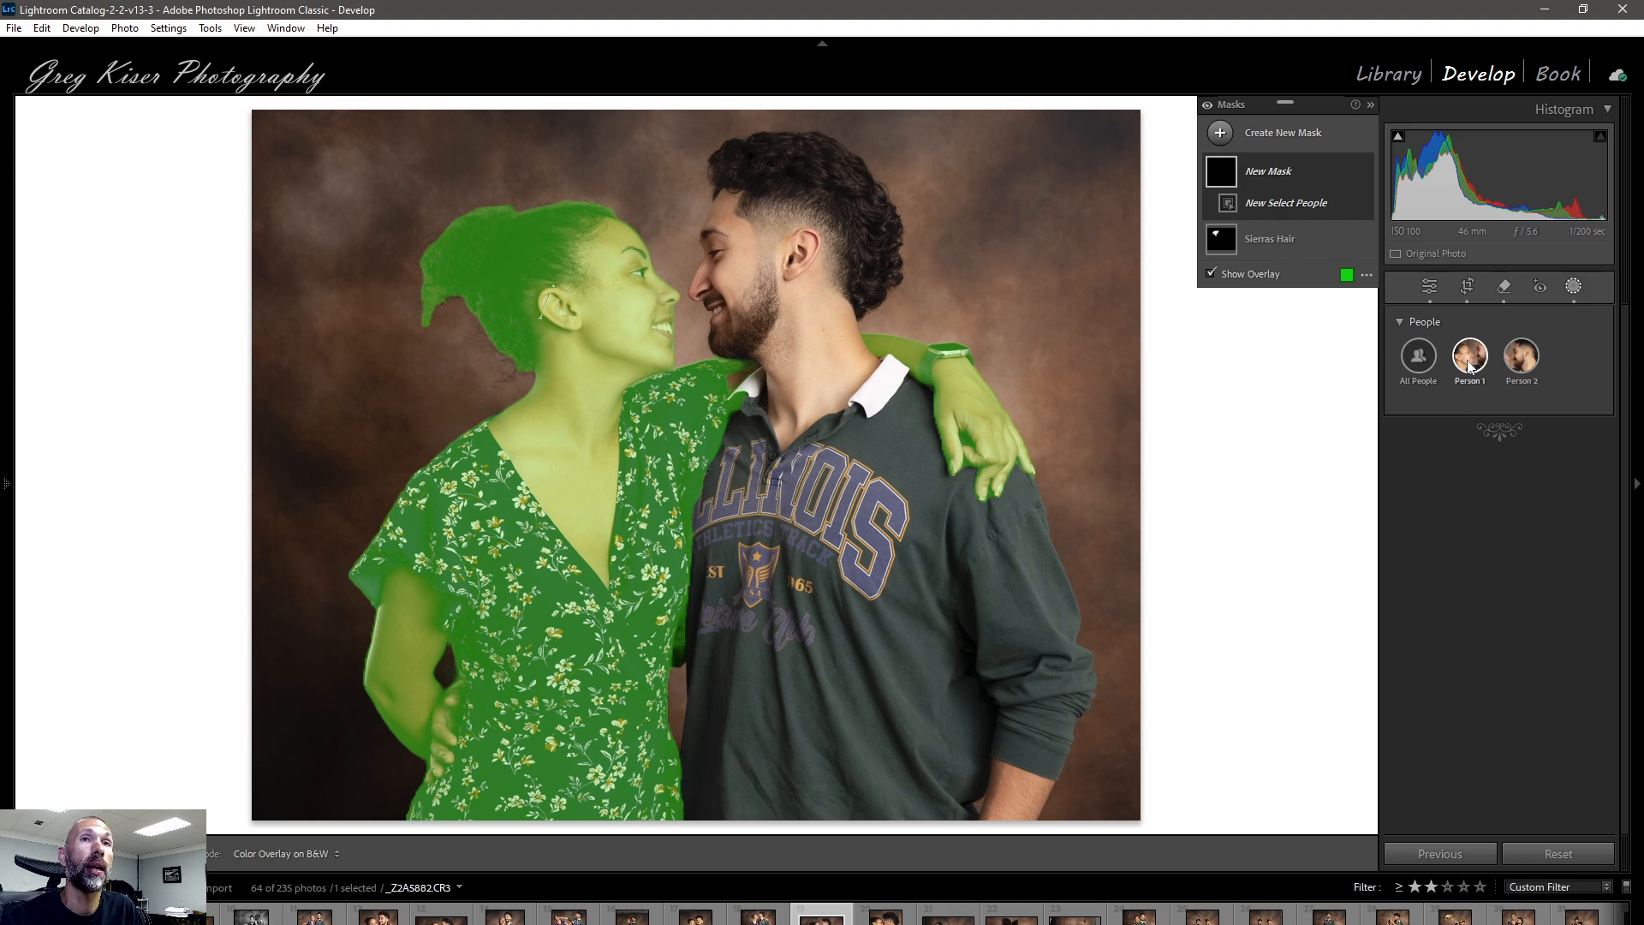
left_click(1470, 360)
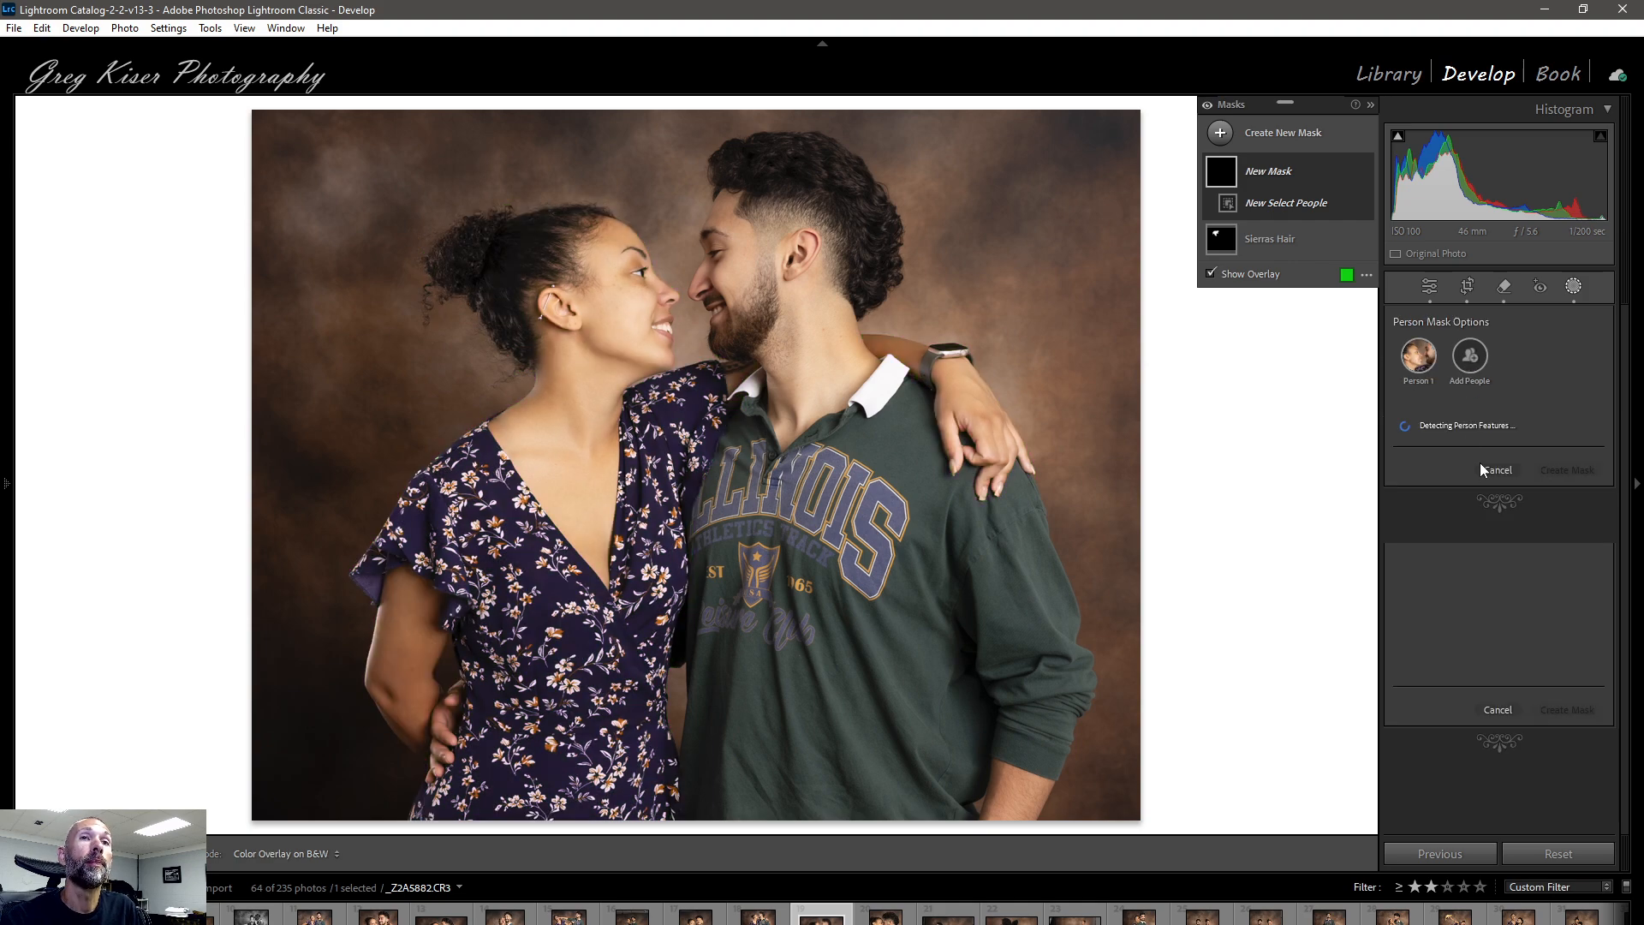
left_click(1399, 664)
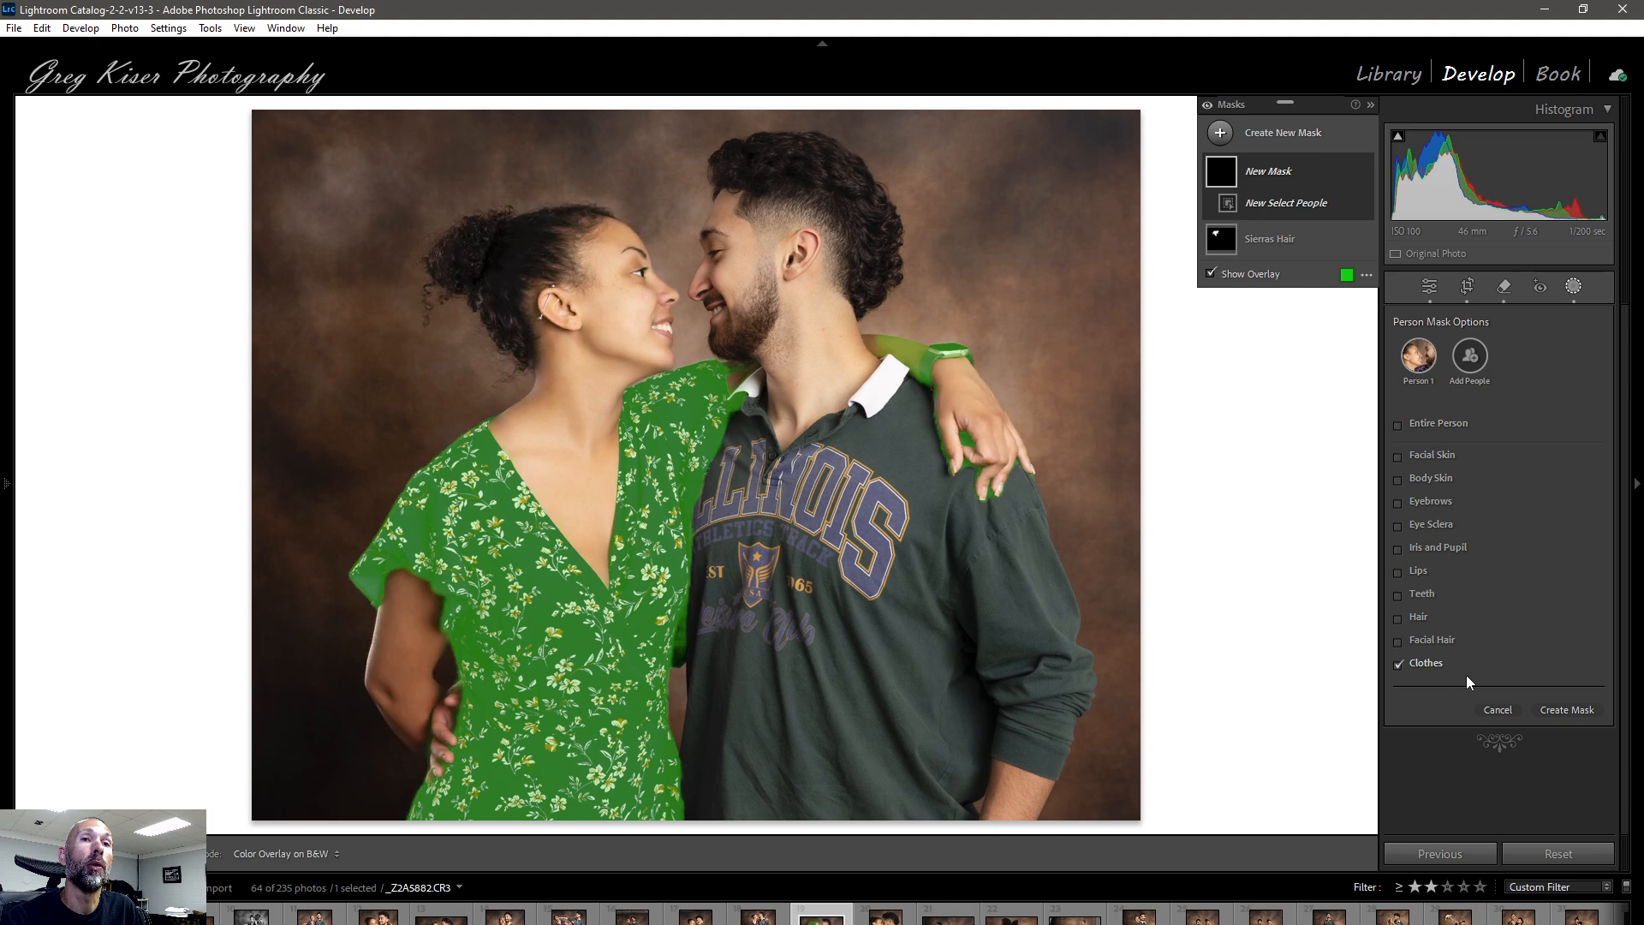
left_click(1566, 709)
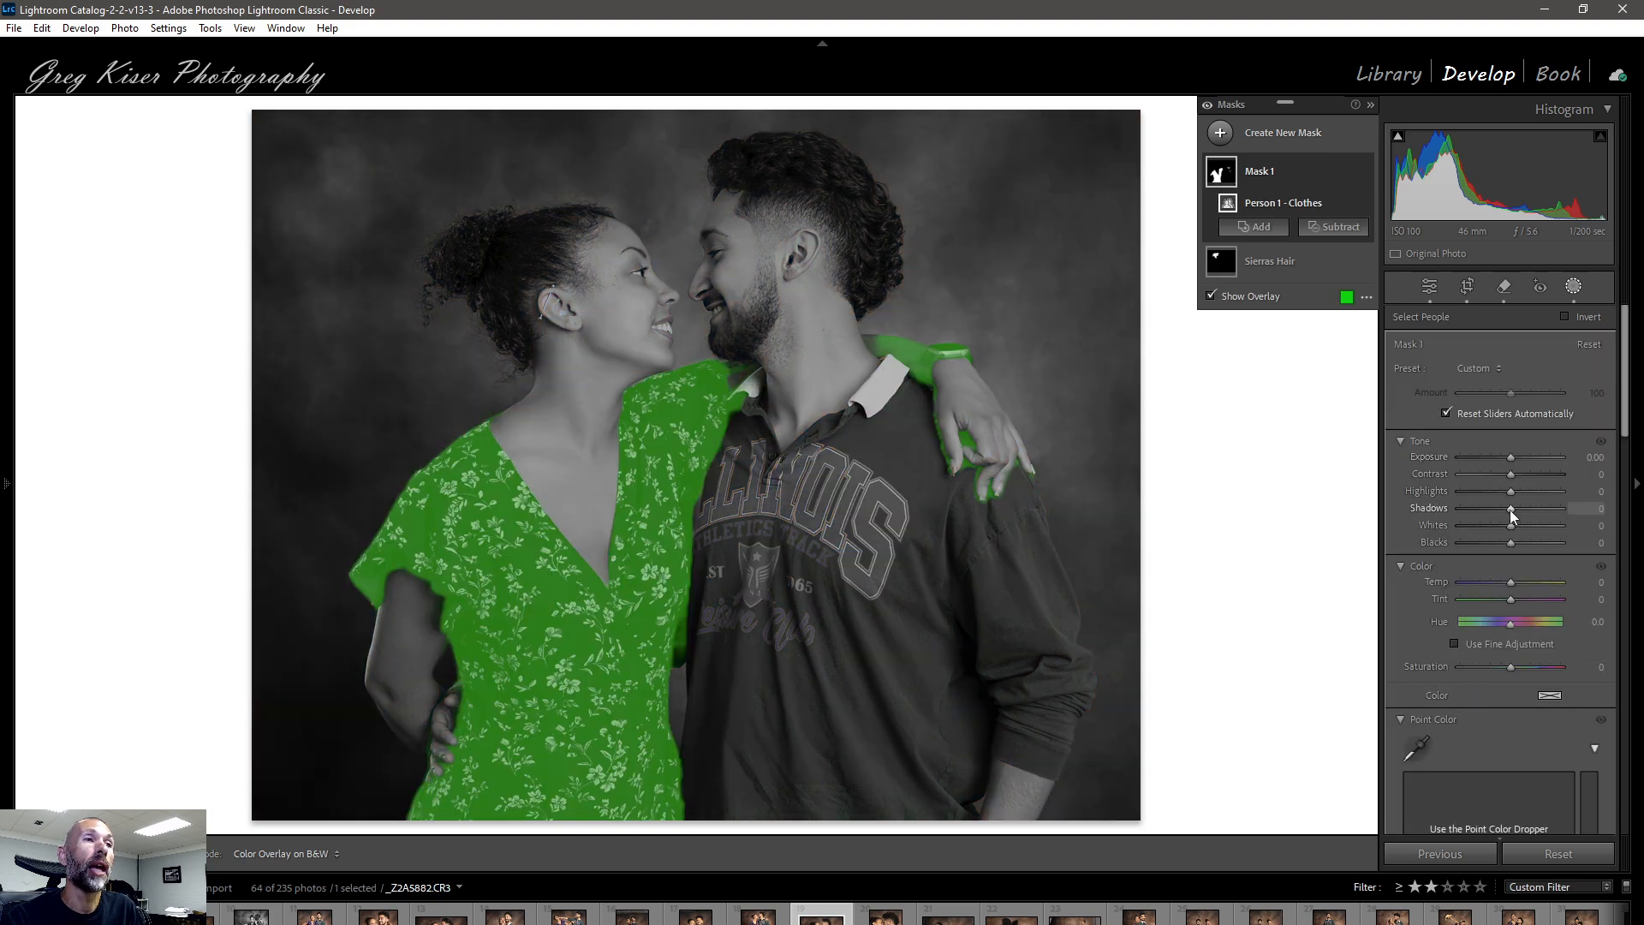
Set the clothes mask's Shadows to 14 and Exposure to 0.14, and compare the photo with the mask off and on.
left_click_drag(1508, 510, 1512, 509)
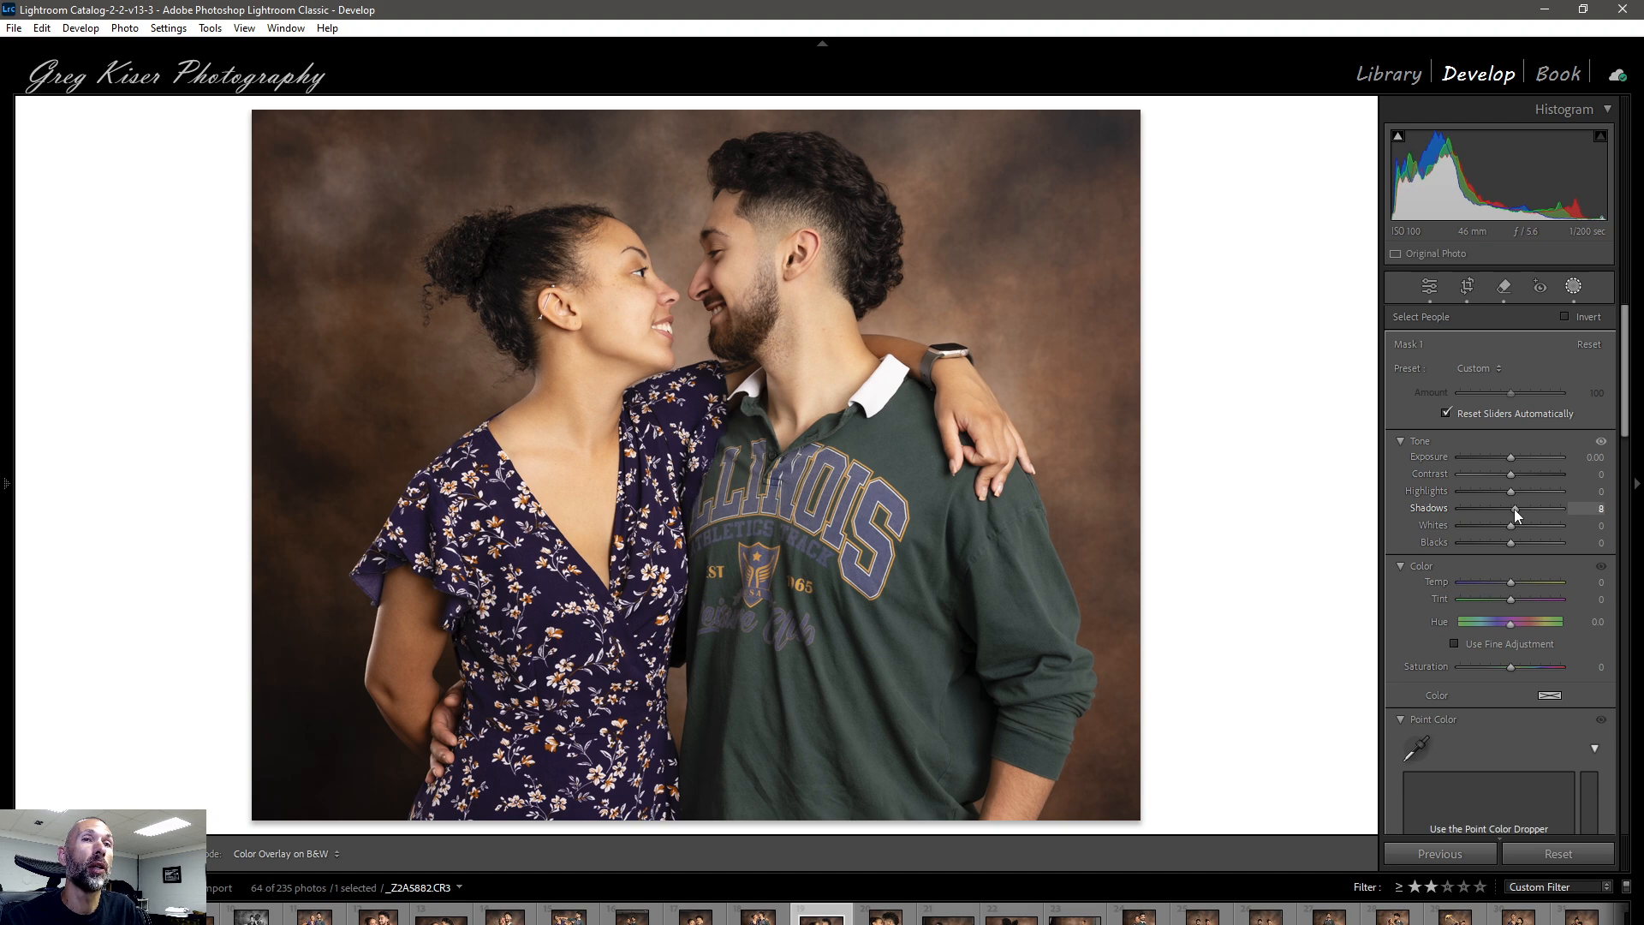
left_click_drag(1517, 507, 1510, 456)
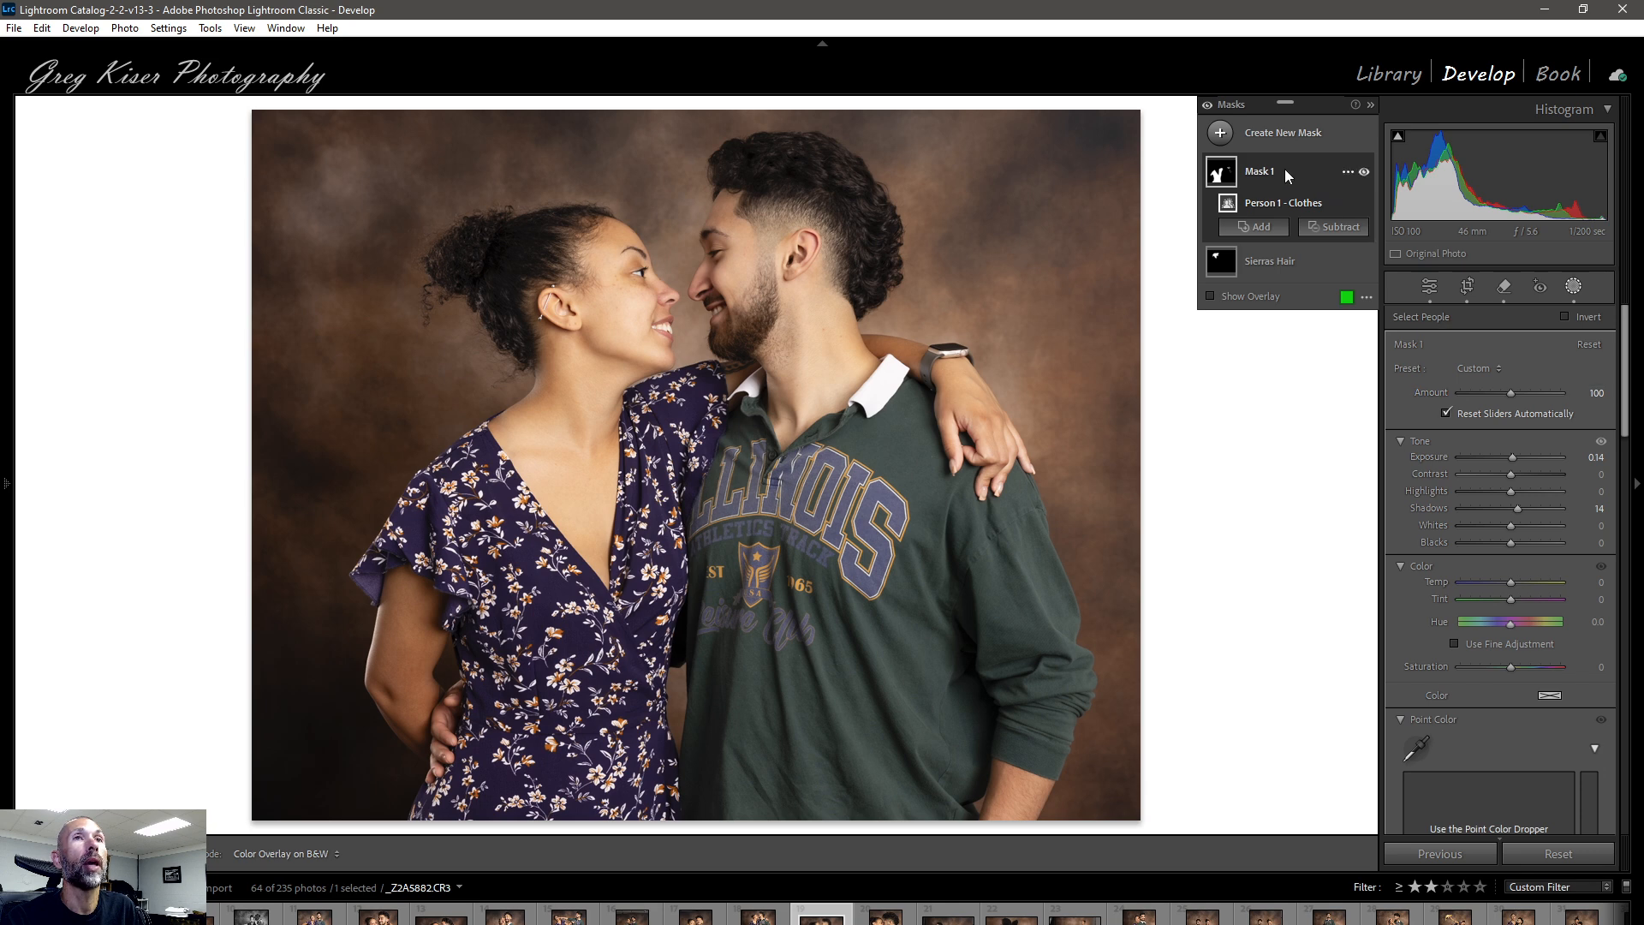
left_click(1365, 172)
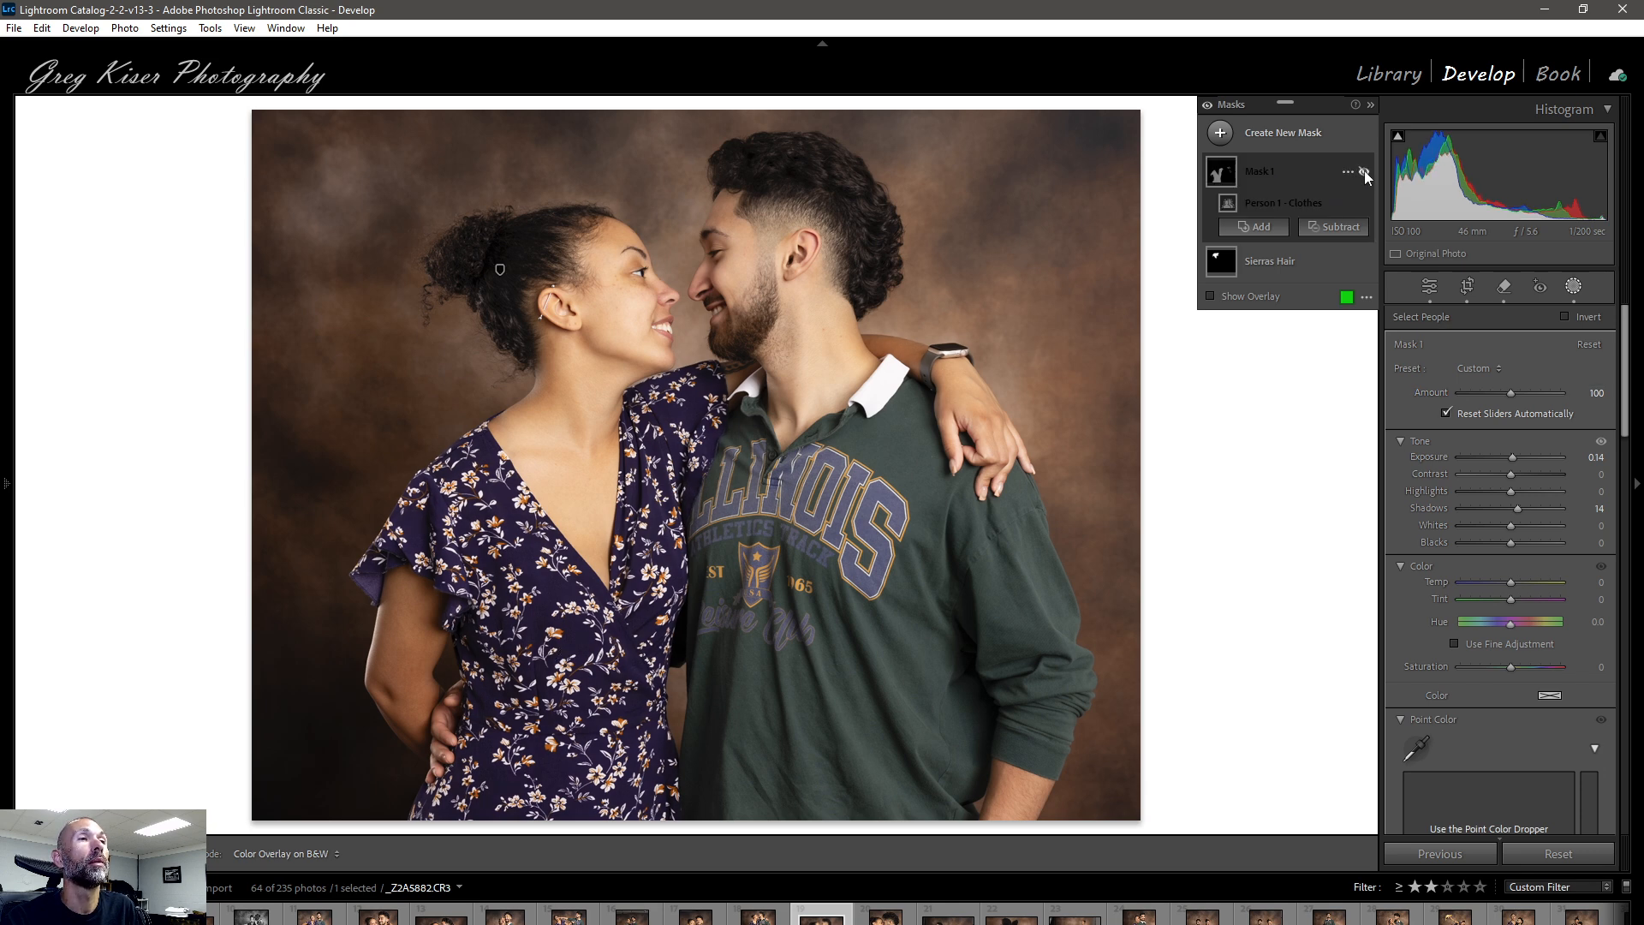
left_click(1364, 173)
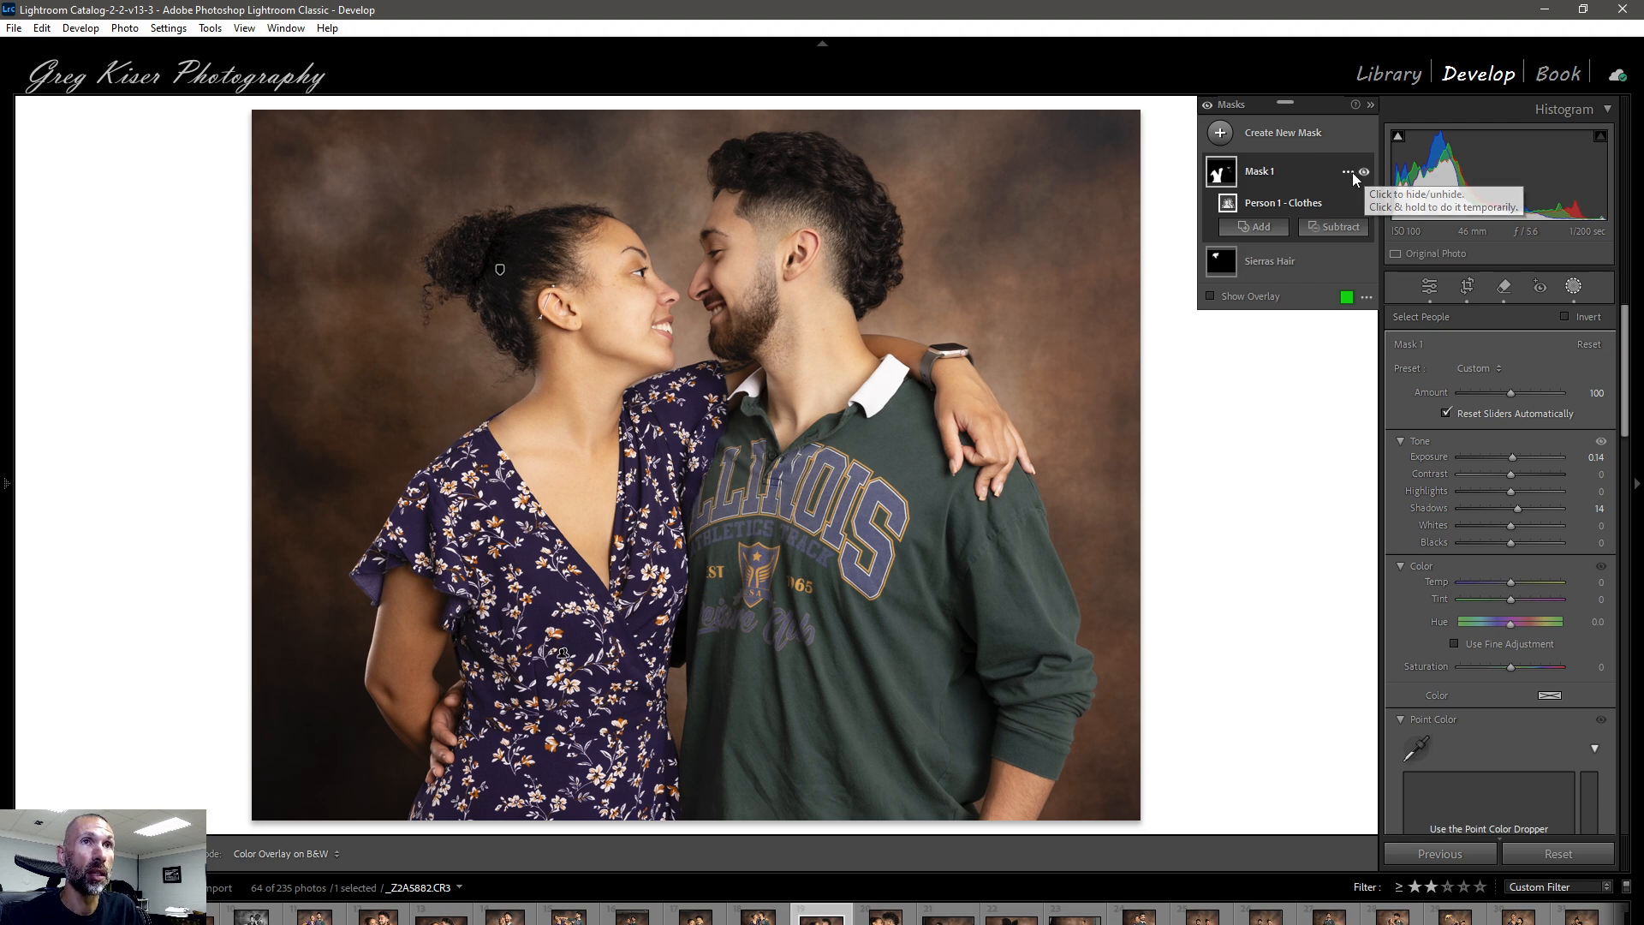
Rename the clothes mask as Dress.
double_click(1263, 173)
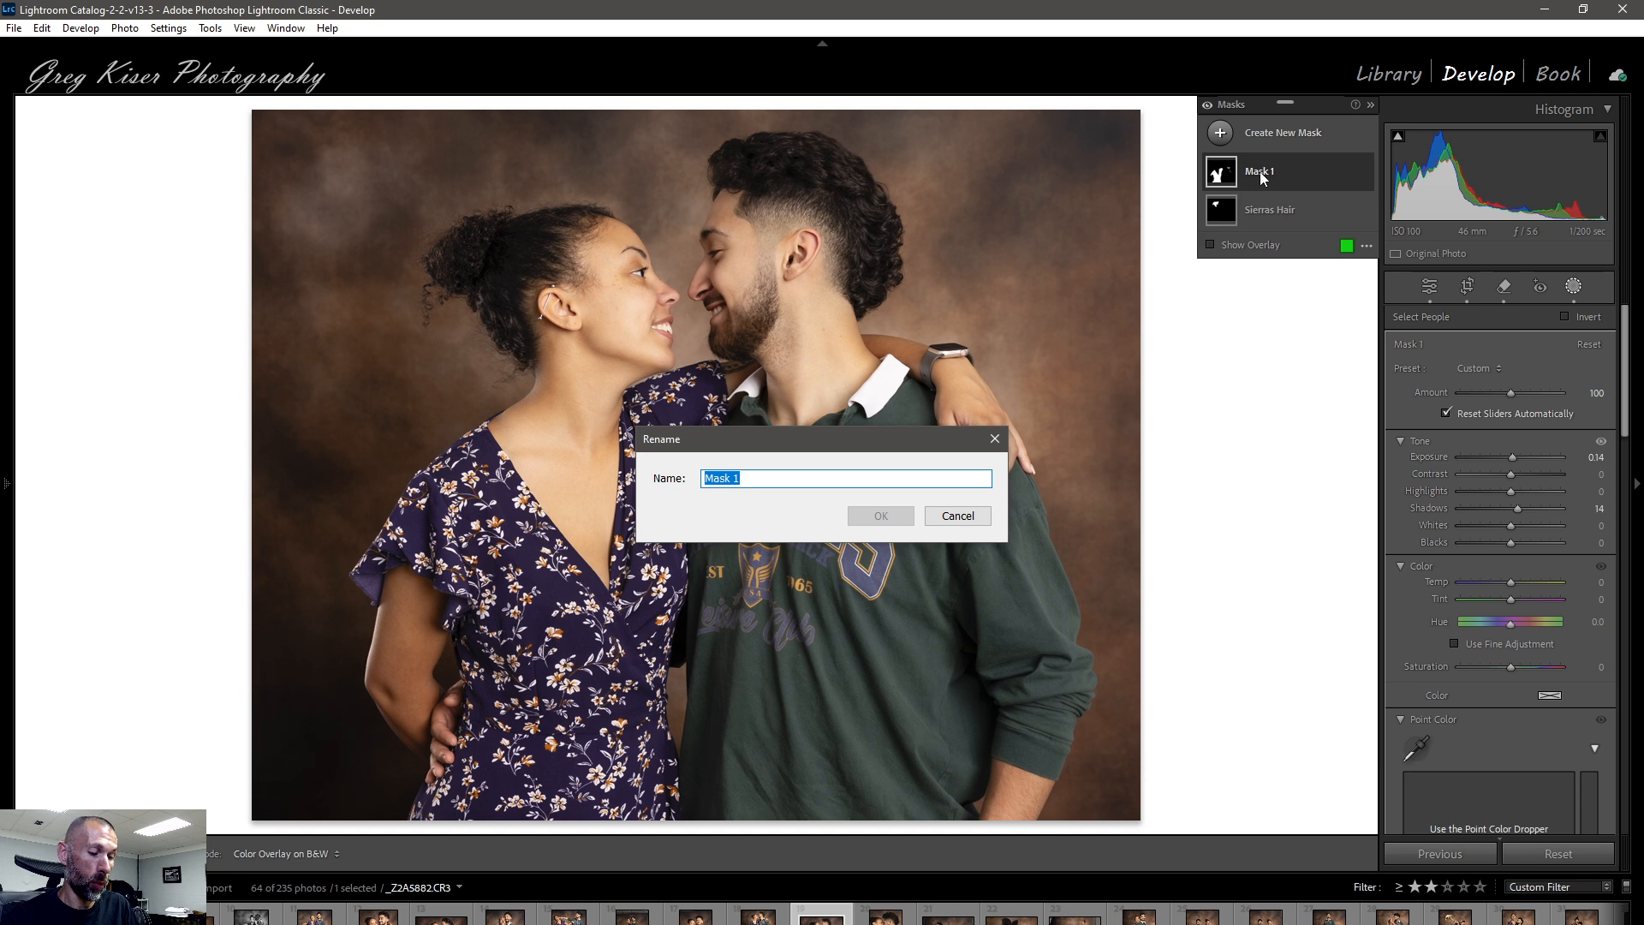
type("Dress")
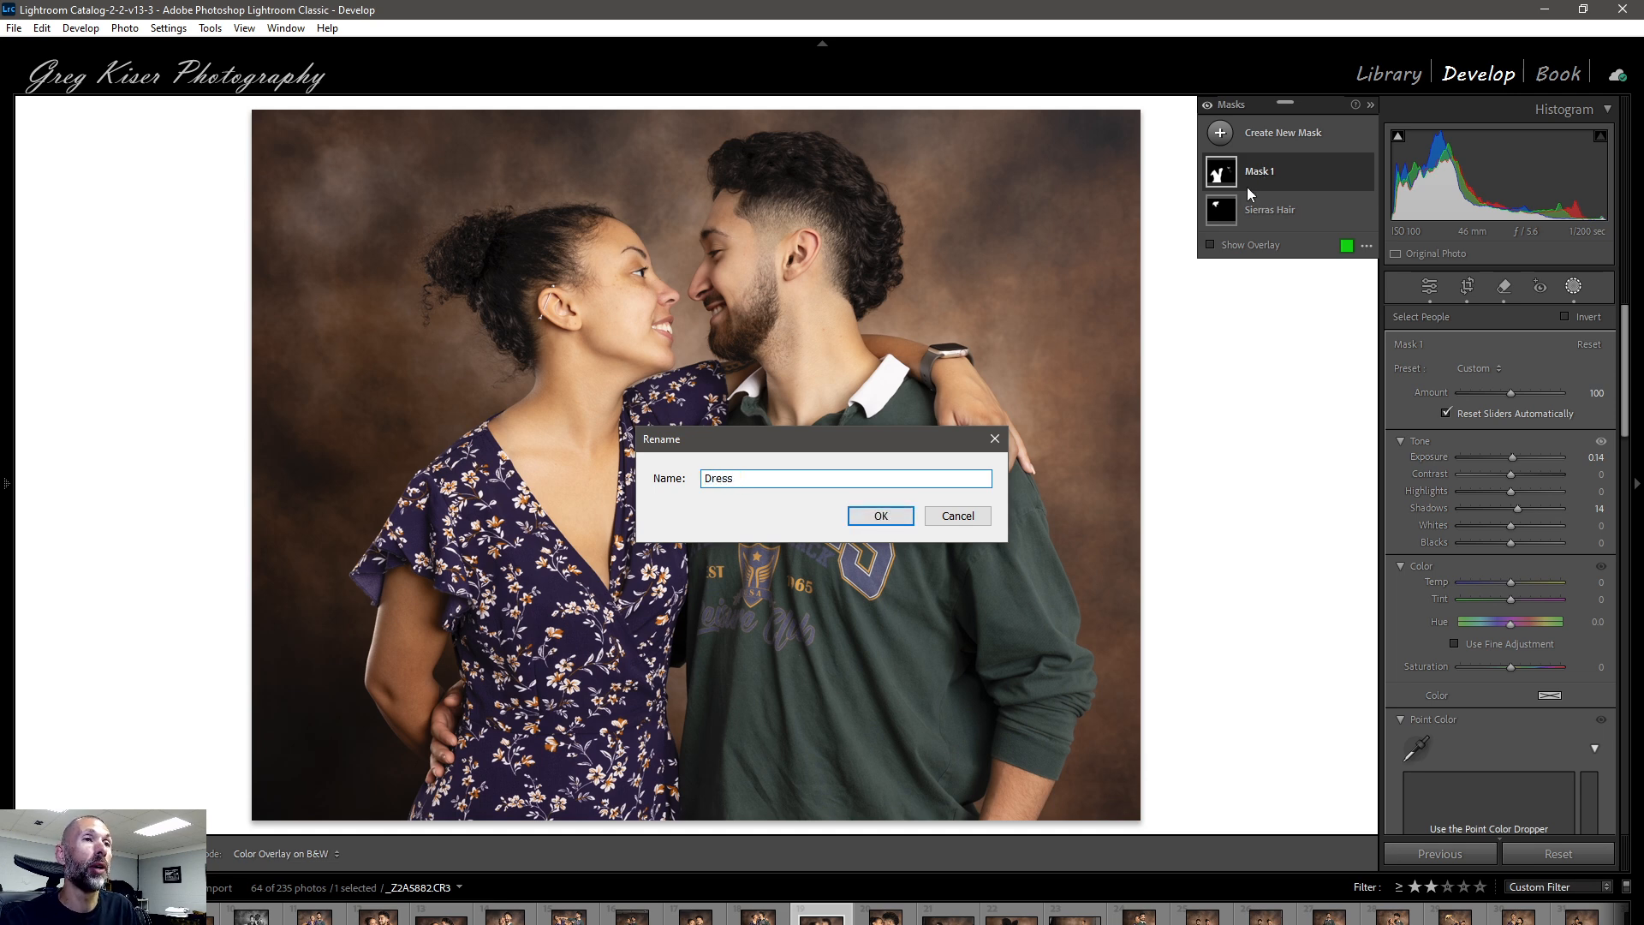
left_click(882, 516)
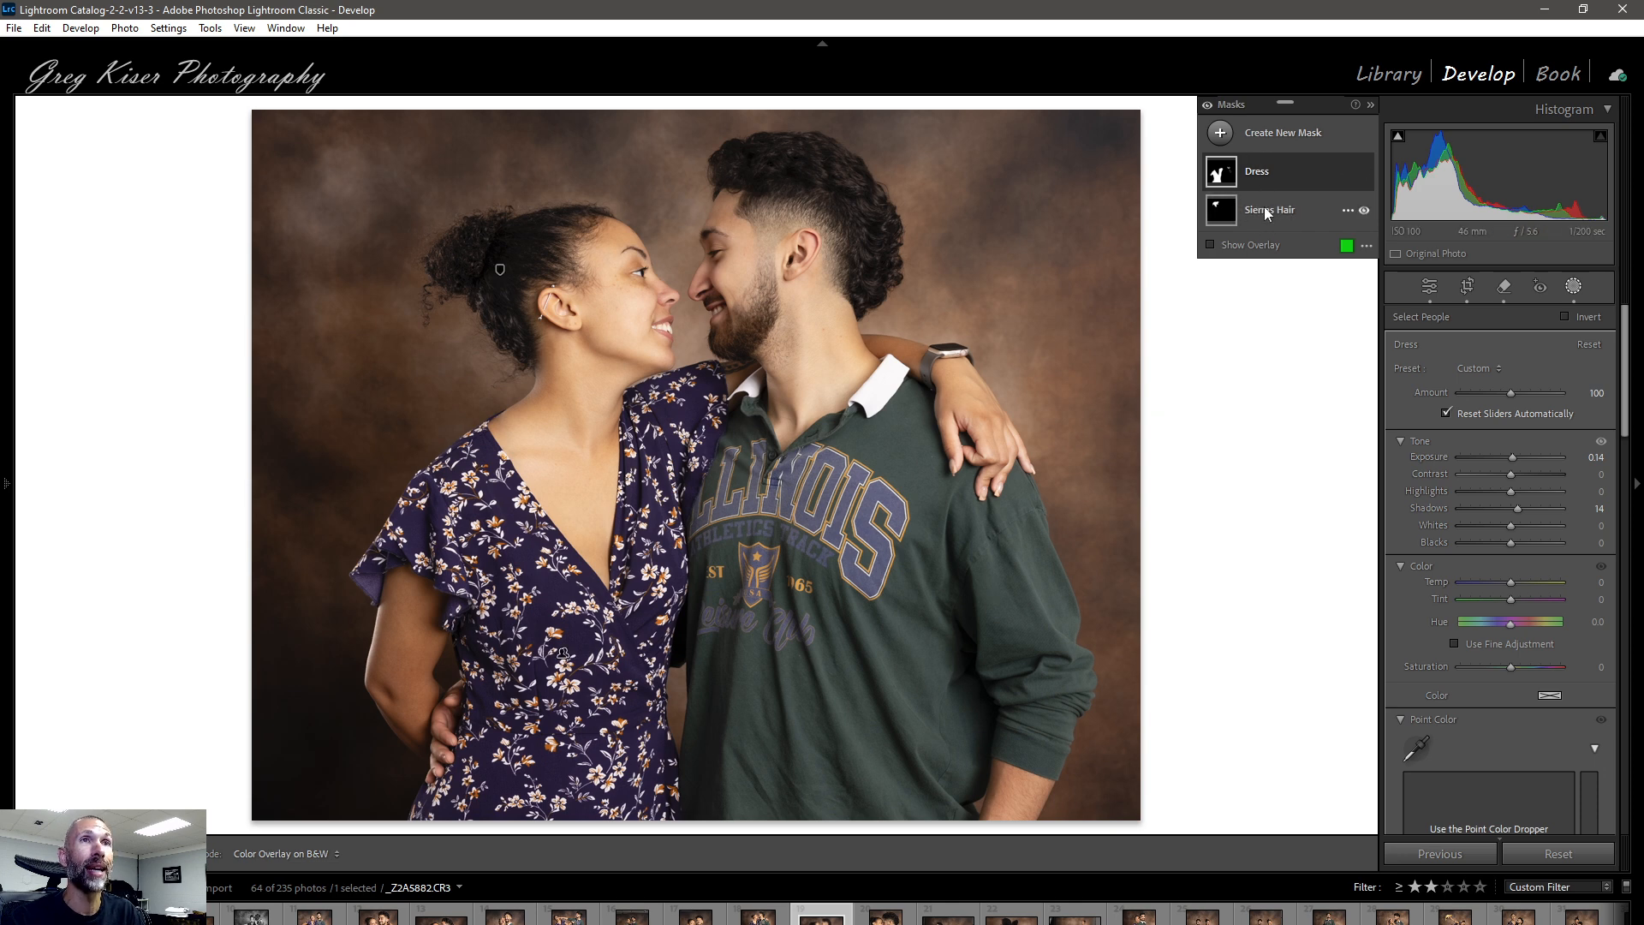
Create a third people mask that covers only the Body Skin of Person 1.
mouse_move(1221, 181)
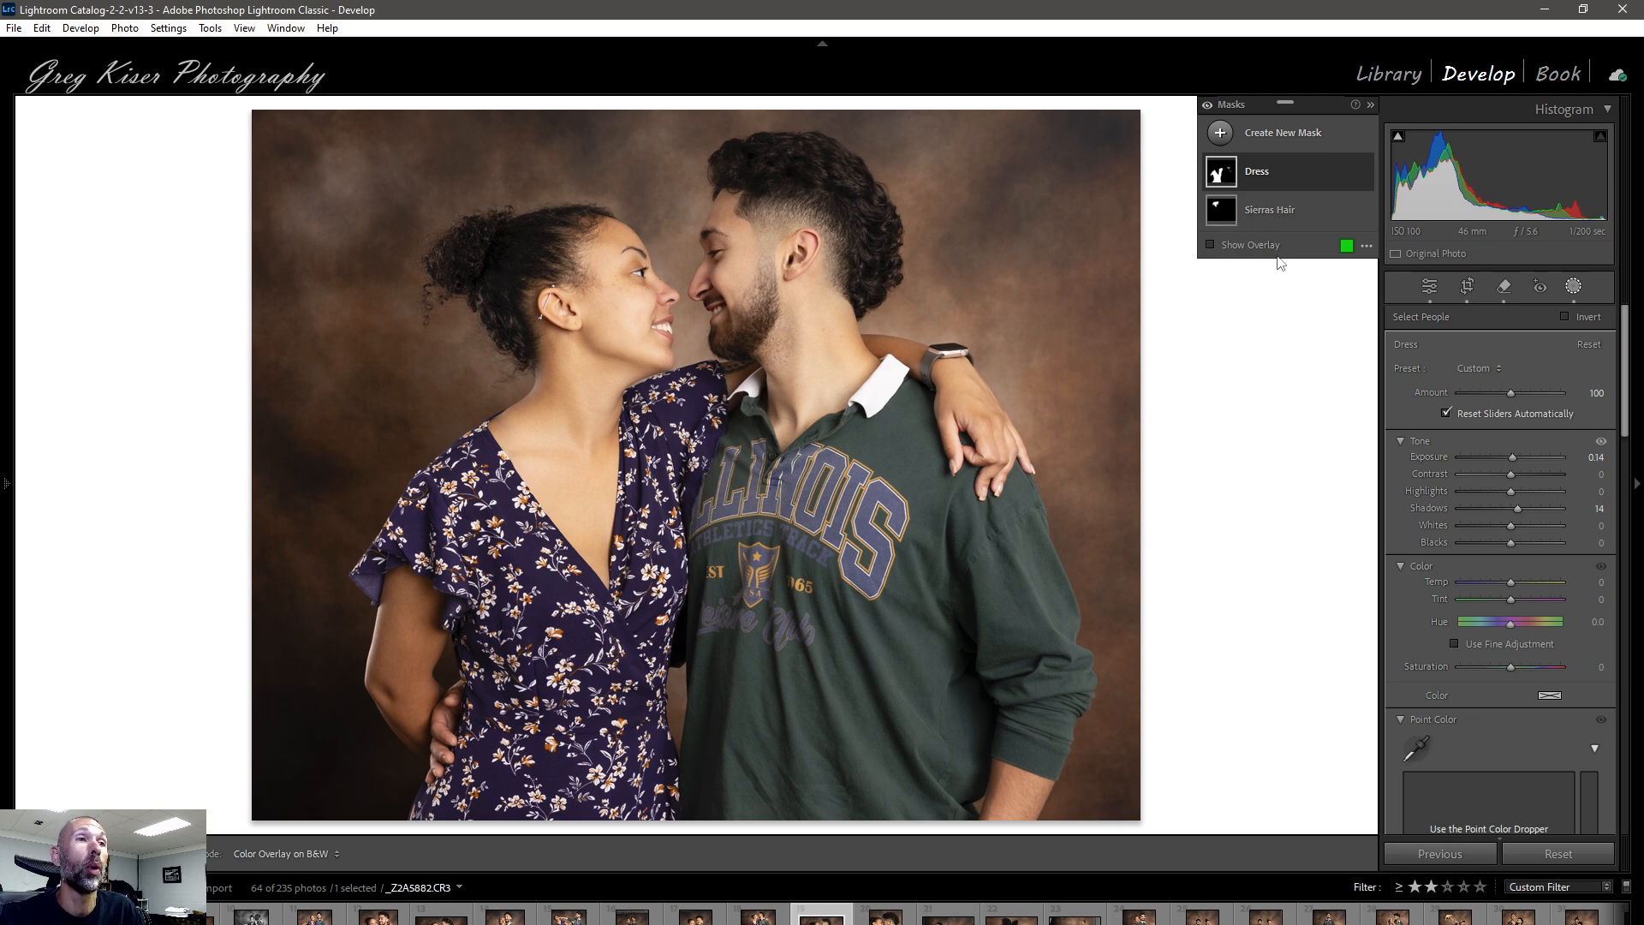
left_click(1287, 135)
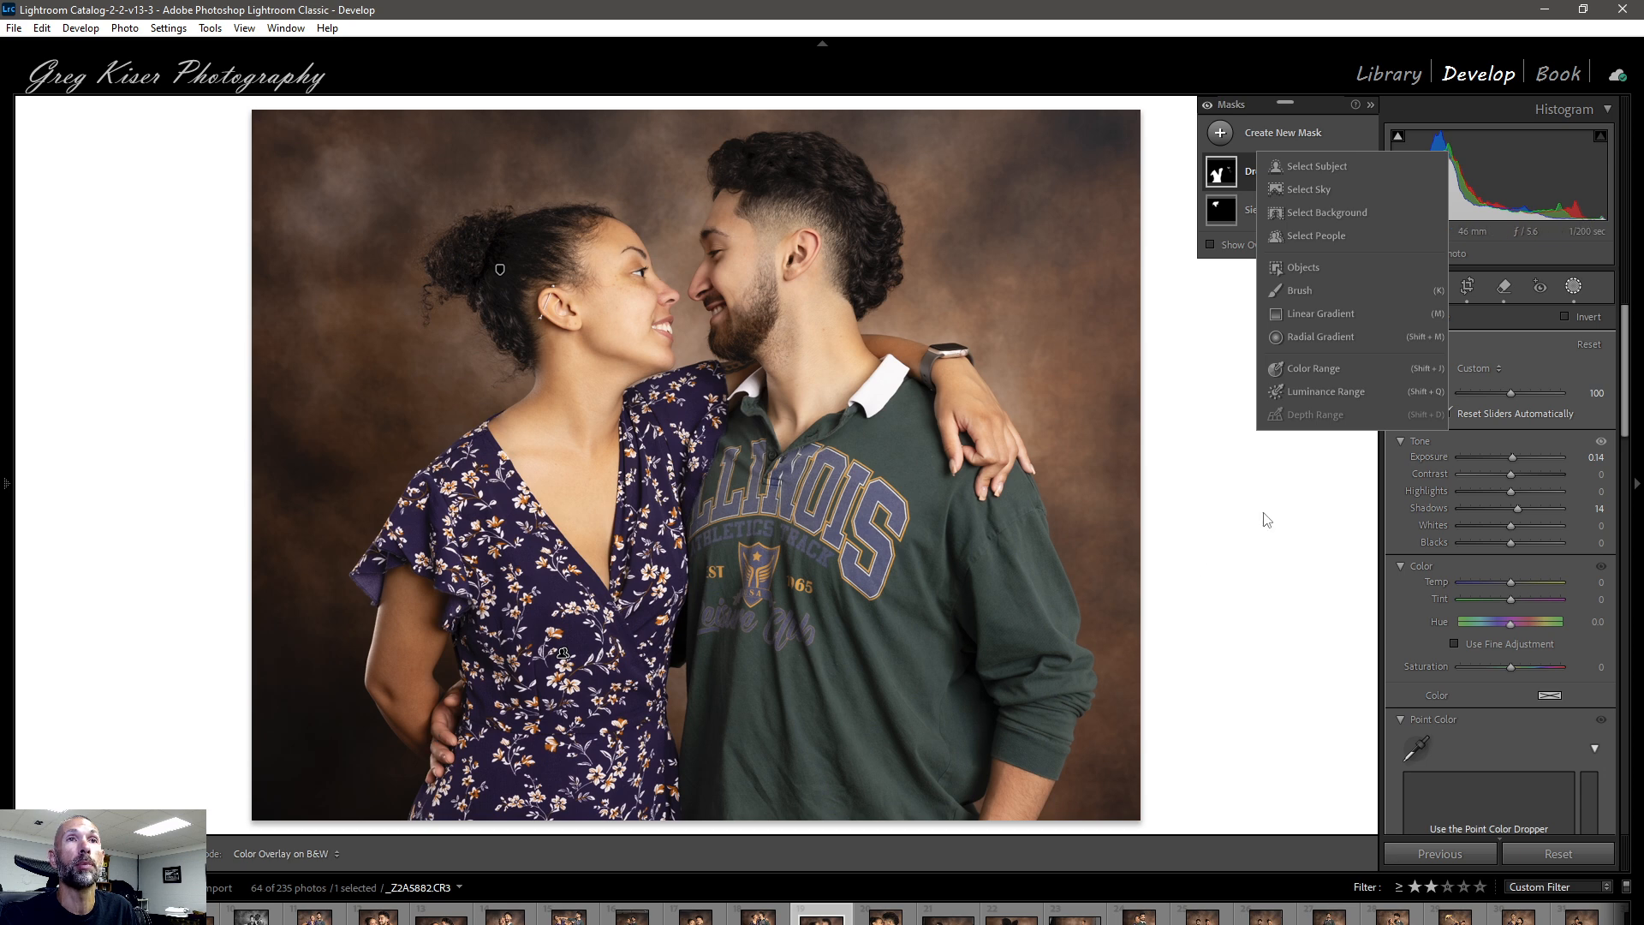
left_click(1336, 239)
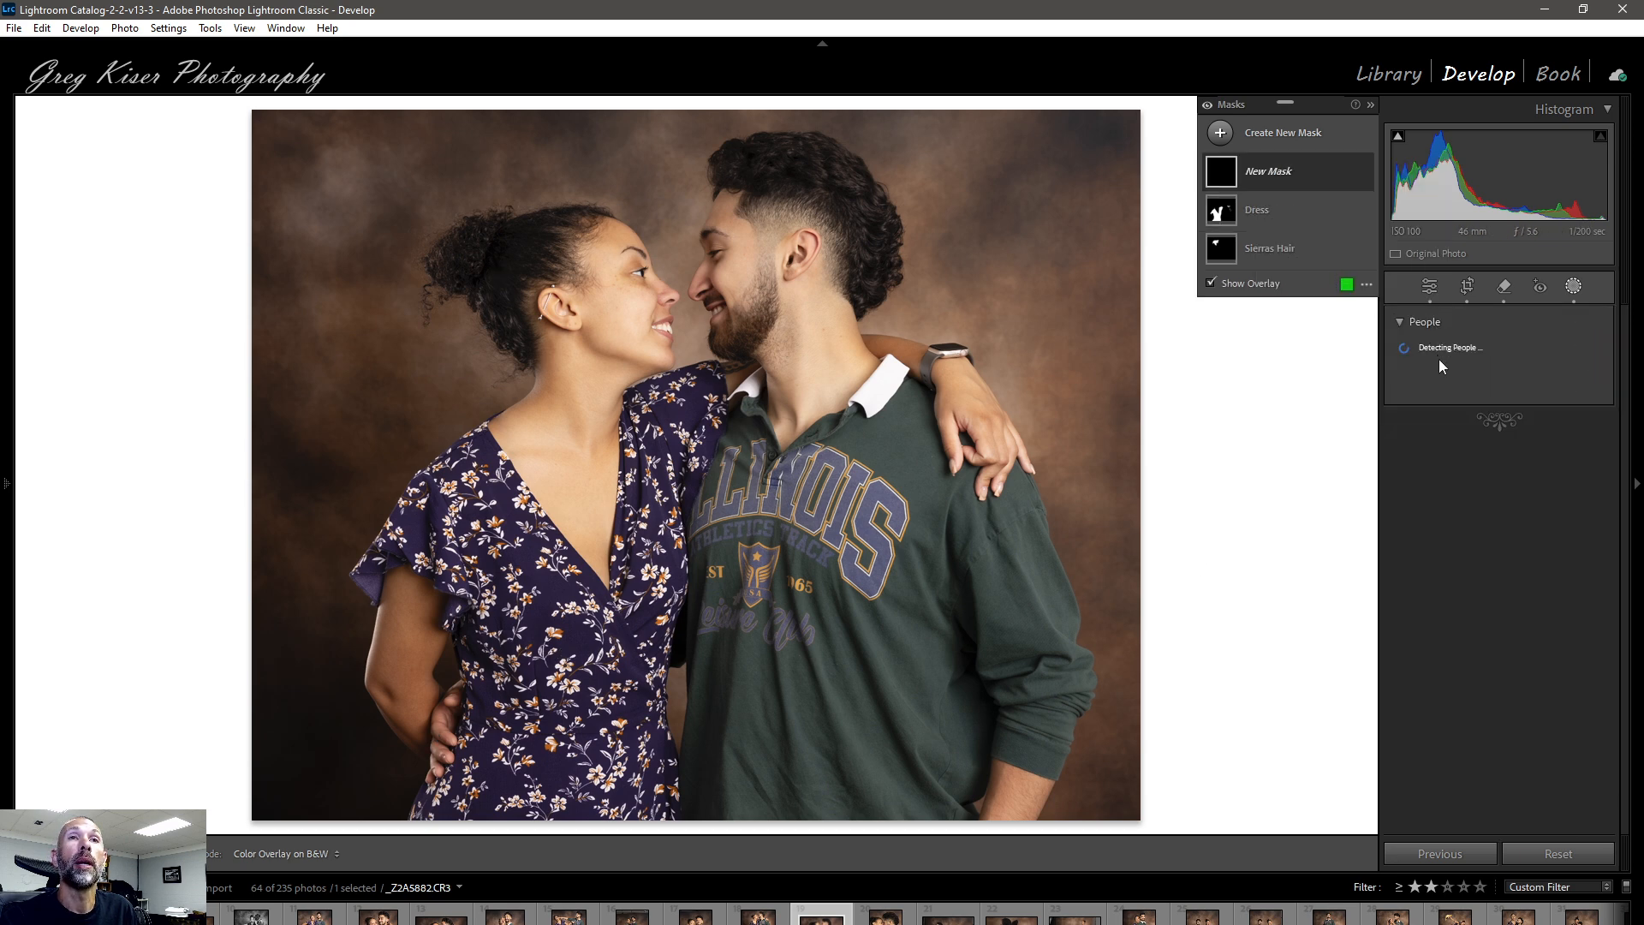
left_click(1466, 361)
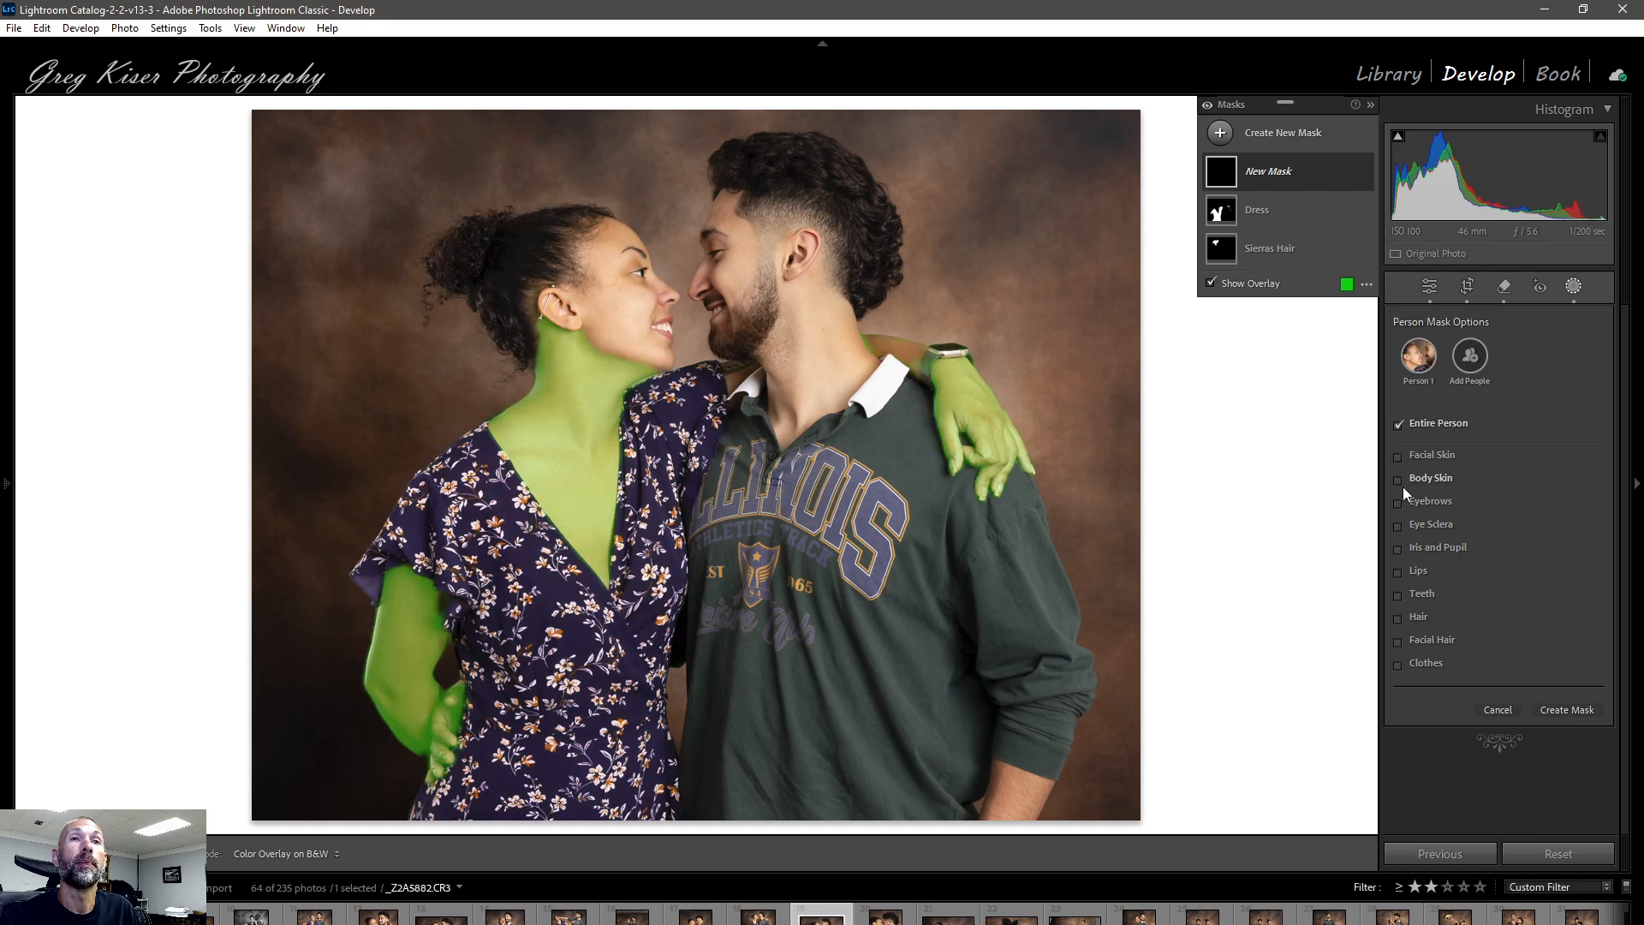
left_click(1403, 486)
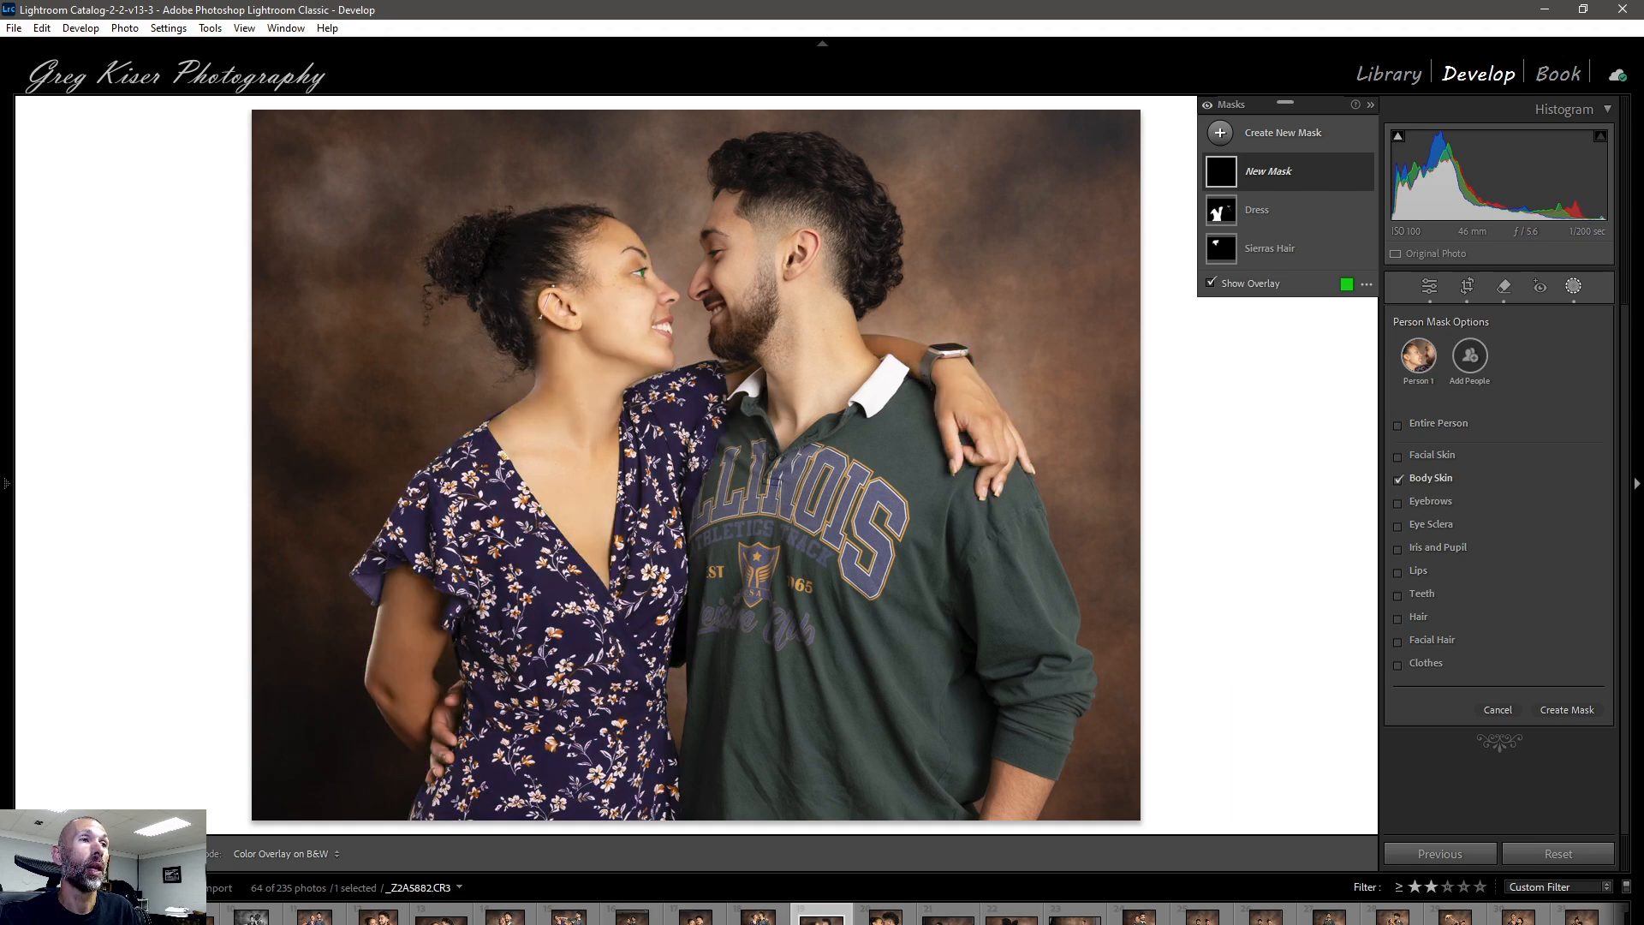
left_click(1577, 713)
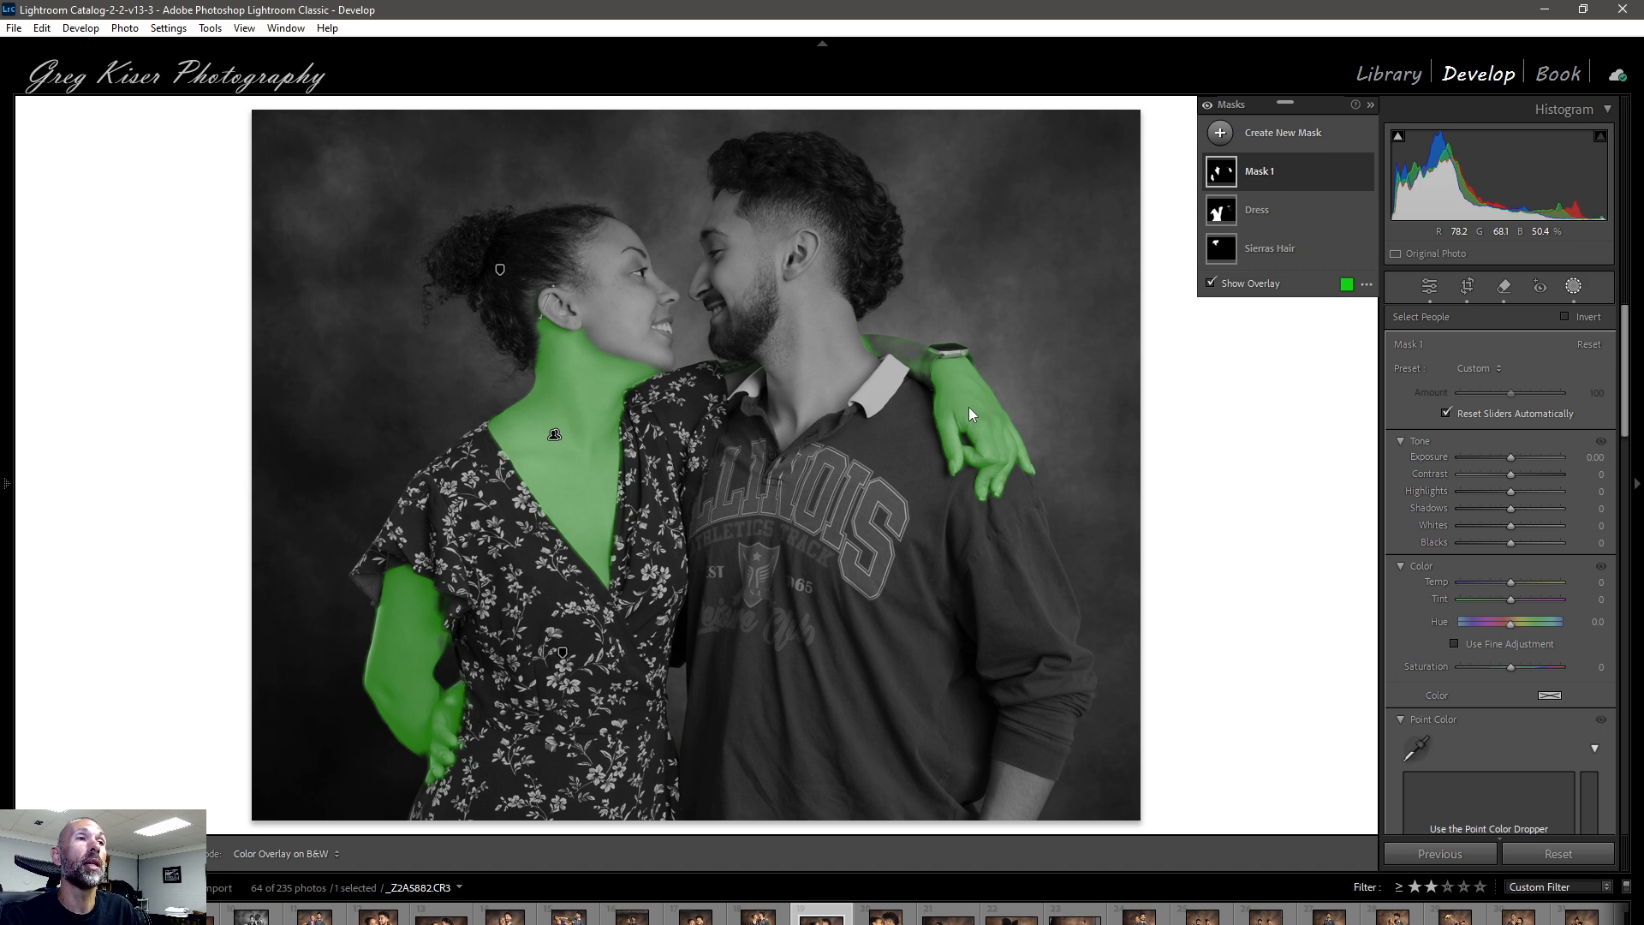
Subtract the woman's neck, chest and the hand on the man's shoulder from the body skin mask with a size 12 brush, keeping her lowered arm.
left_click(1286, 167)
left_click(1333, 228)
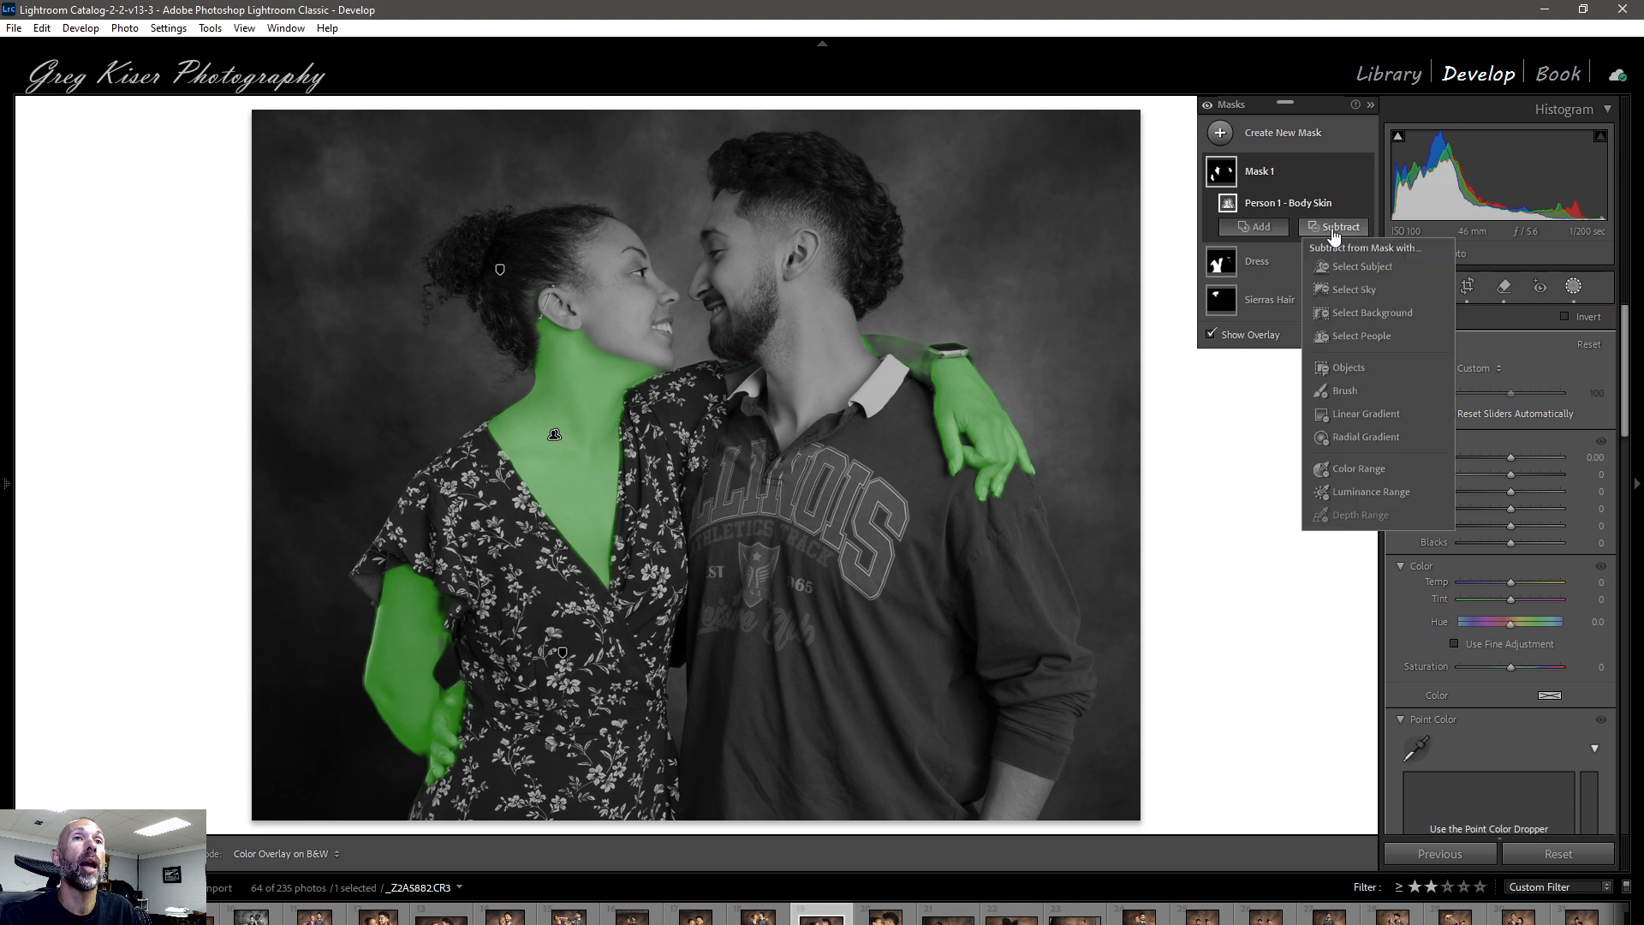
left_click(1339, 390)
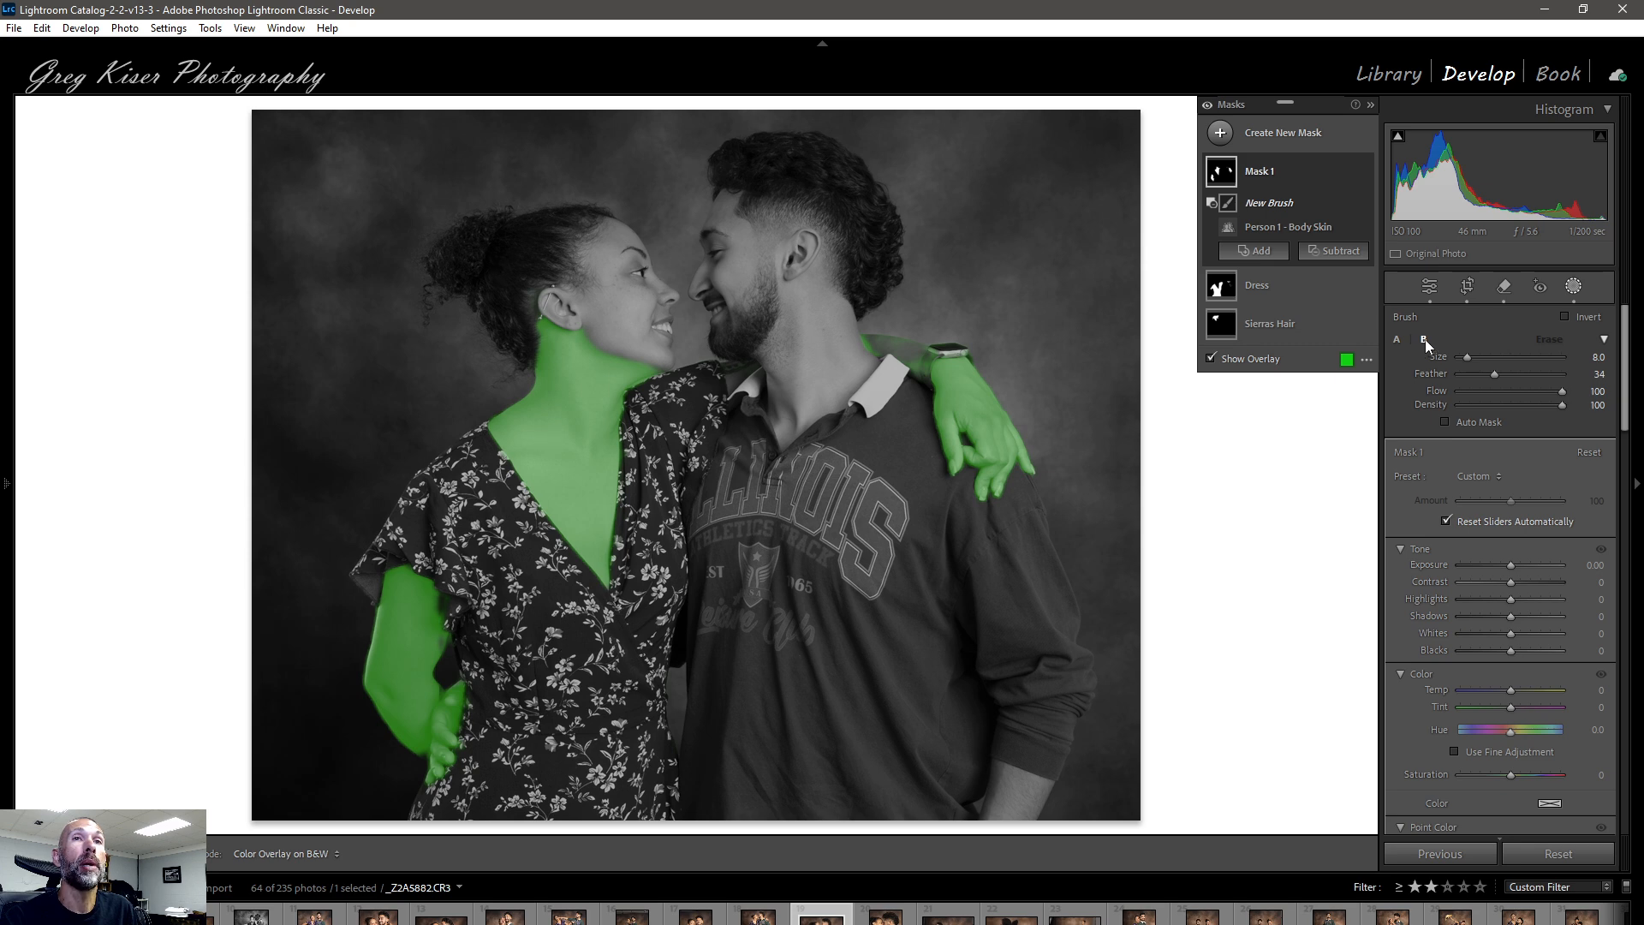
left_click(1424, 339)
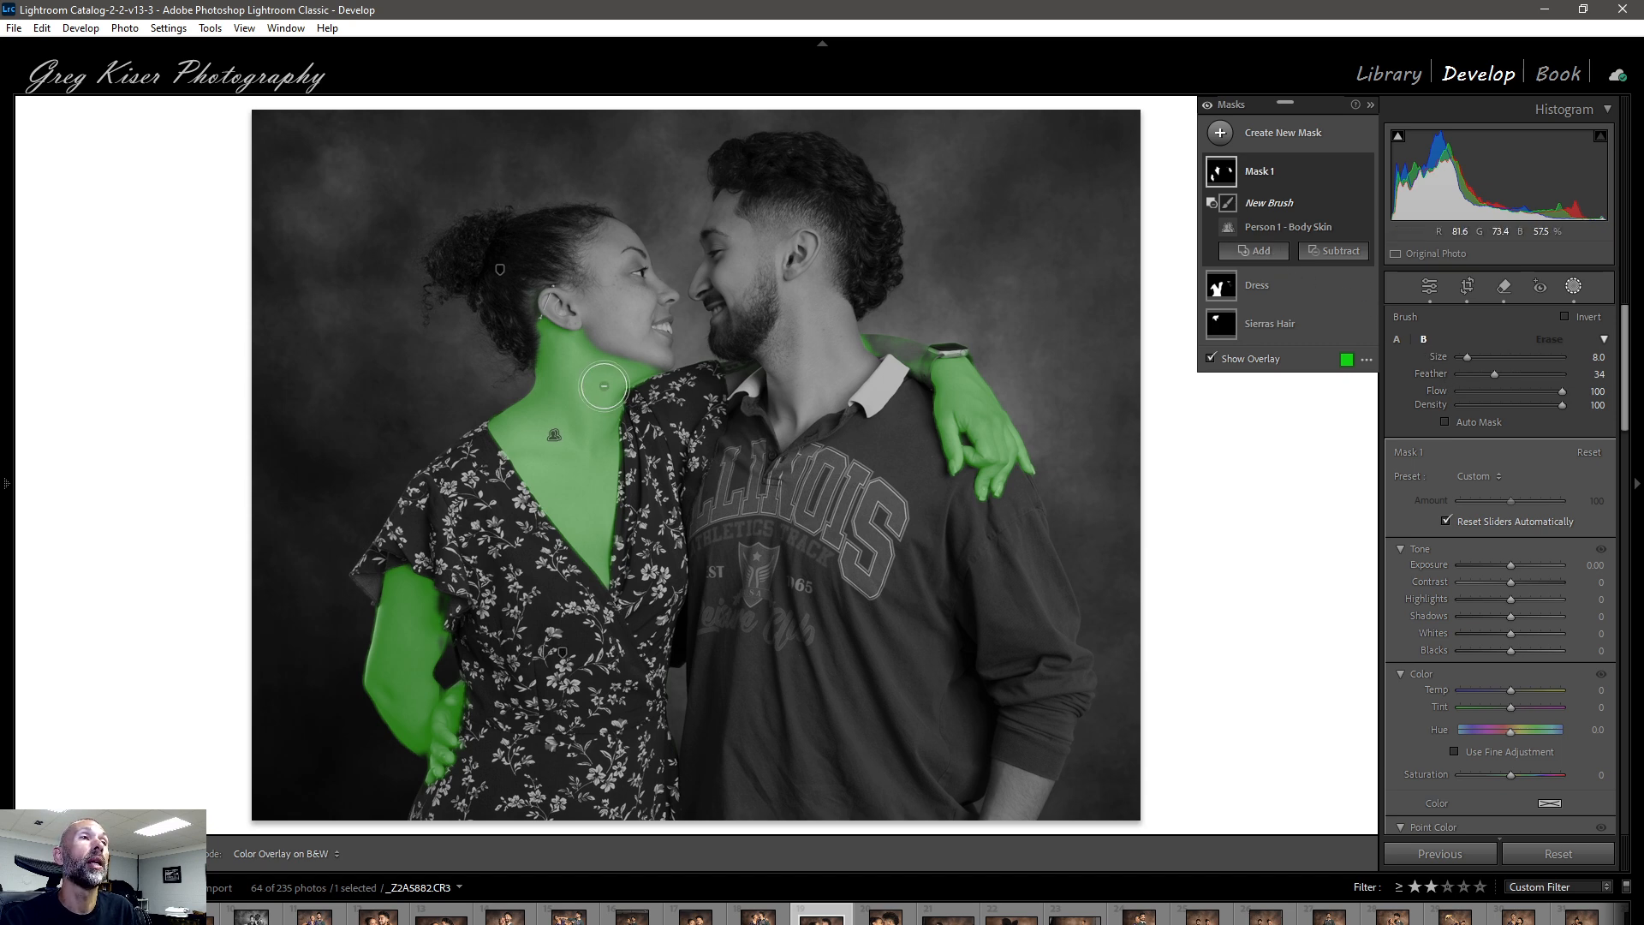
scroll(604, 386, "up", 2)
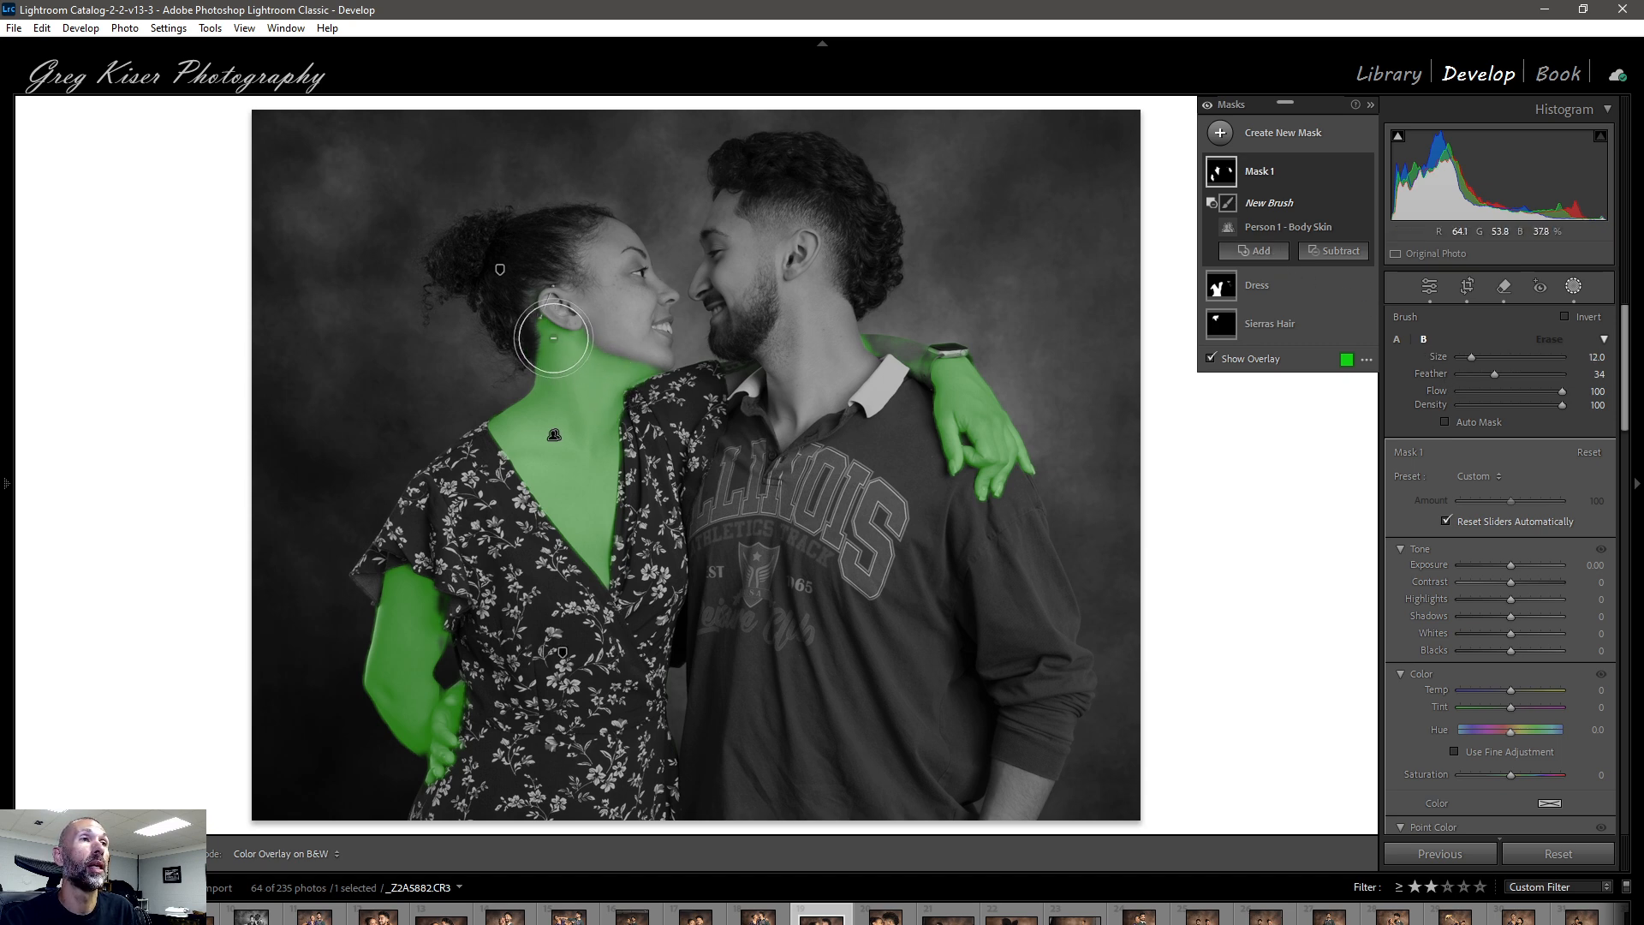
mouse_move(557, 338)
left_mouse_down()
mouse_move(642, 379)
mouse_move(527, 378)
mouse_move(648, 456)
mouse_move(517, 396)
left_mouse_up()
left_click_drag(553, 498, 632, 570)
mouse_move(912, 345)
left_mouse_down()
mouse_move(987, 407)
mouse_move(1025, 477)
mouse_move(918, 380)
mouse_move(926, 447)
mouse_move(1027, 489)
mouse_move(1006, 437)
mouse_move(950, 396)
mouse_move(957, 434)
mouse_move(1032, 512)
mouse_move(1012, 423)
mouse_move(930, 350)
mouse_move(864, 329)
mouse_move(920, 431)
left_mouse_up()
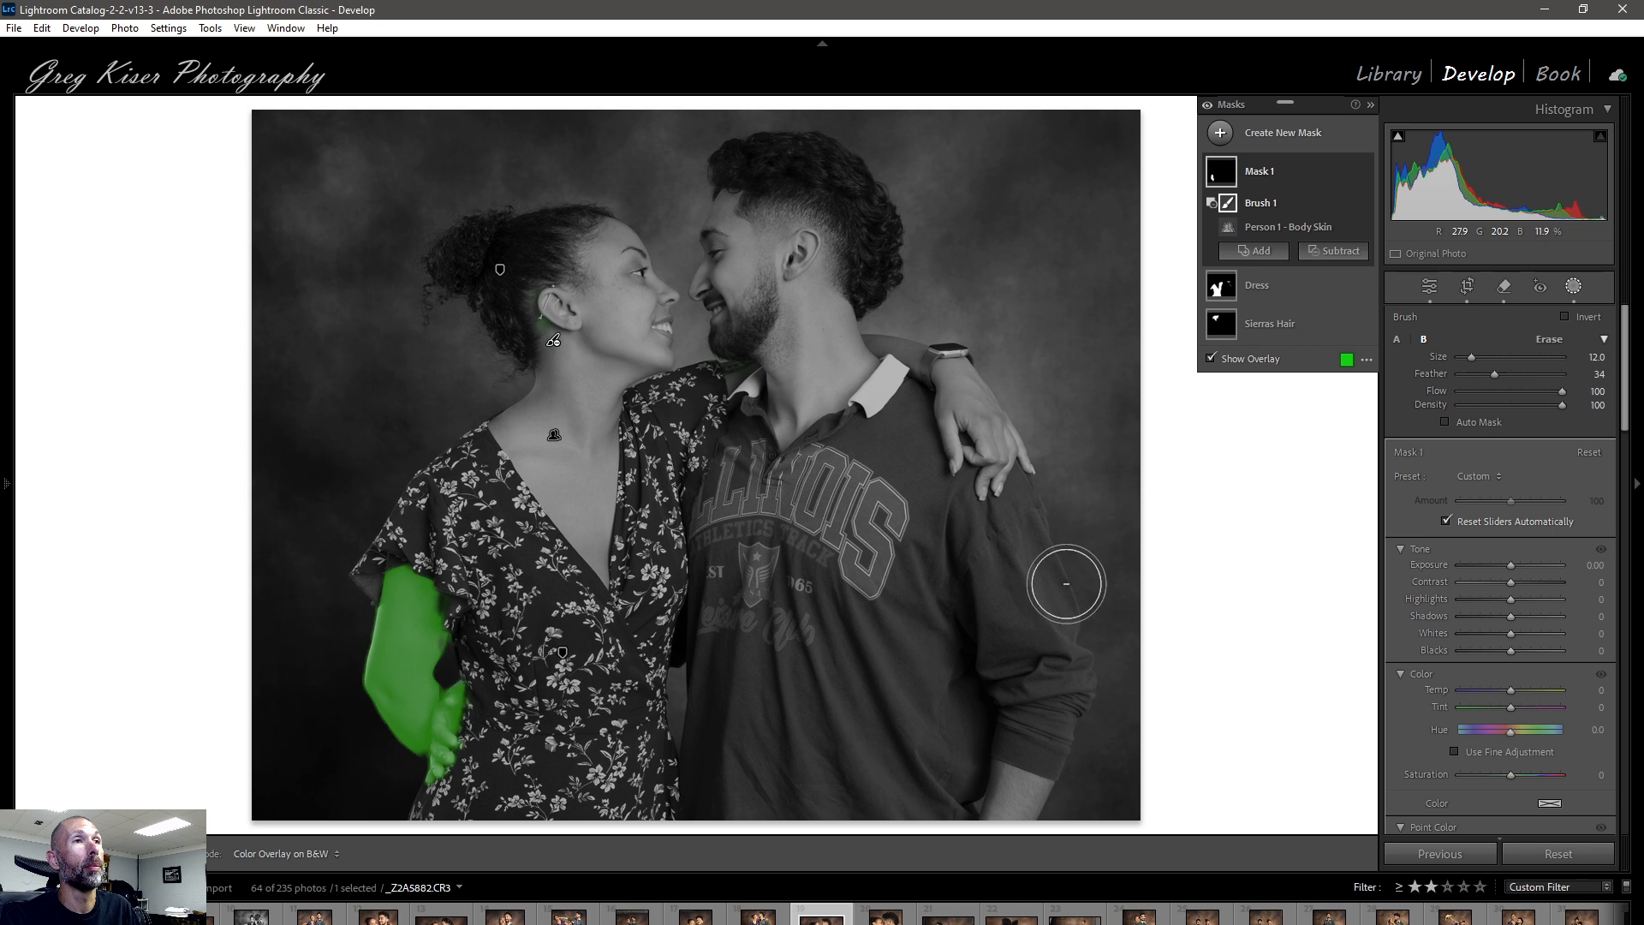
mouse_move(539, 334)
left_mouse_down()
mouse_move(527, 330)
mouse_move(541, 326)
left_mouse_up()
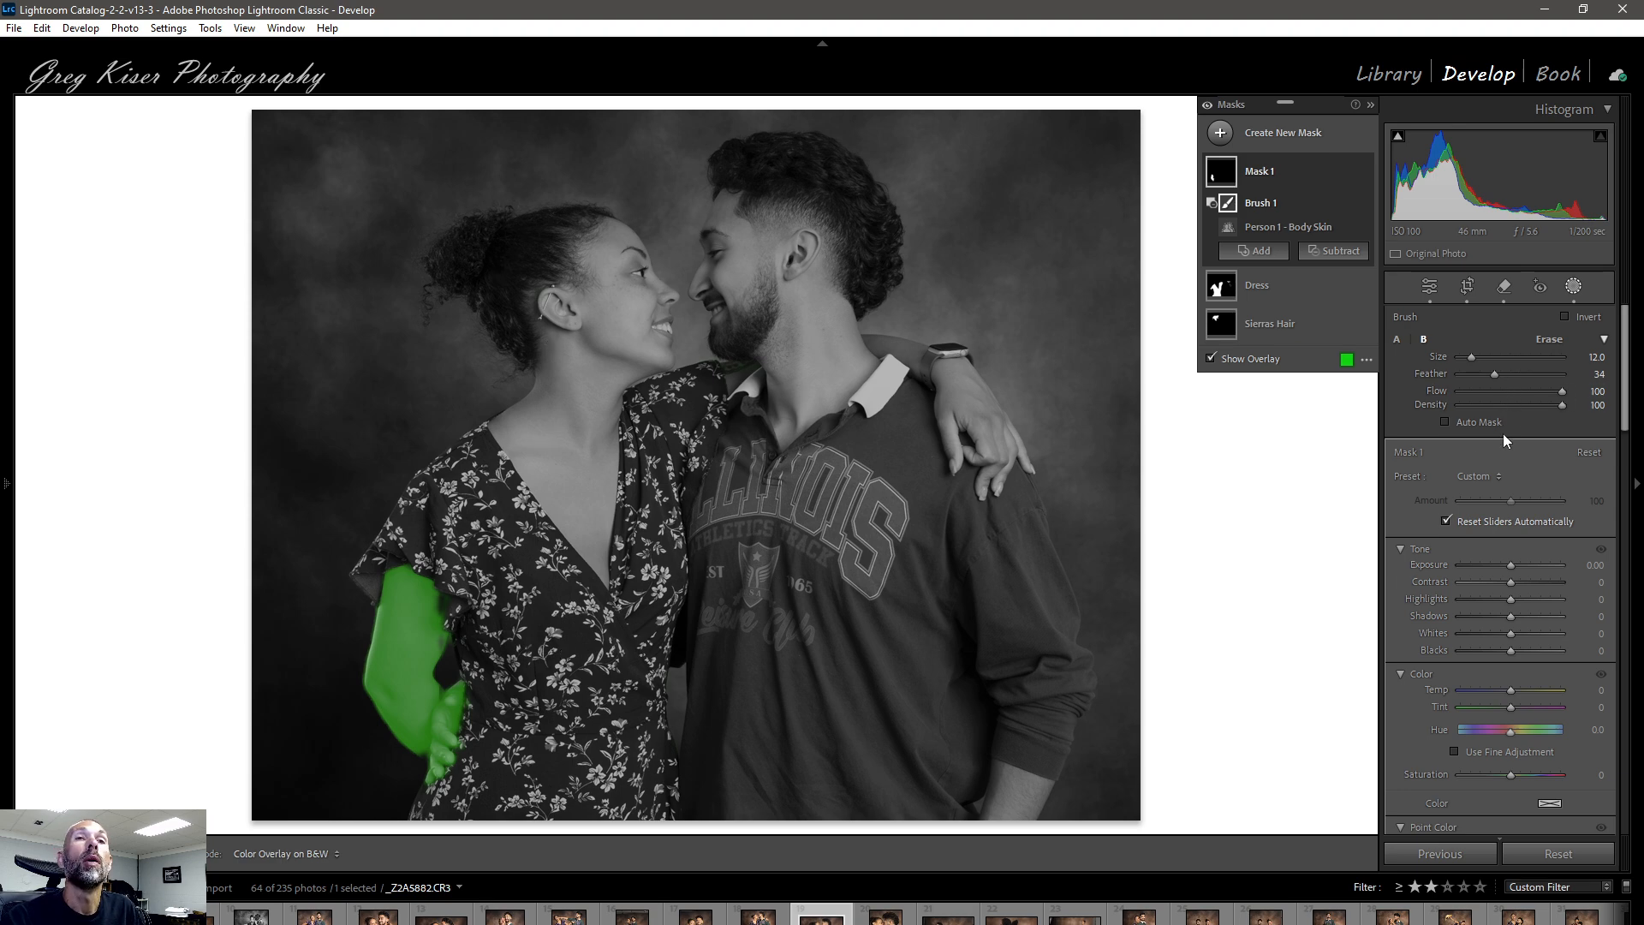
Set the arm mask's Exposure to 0.95 and Saturation to -5.
left_click(1510, 565)
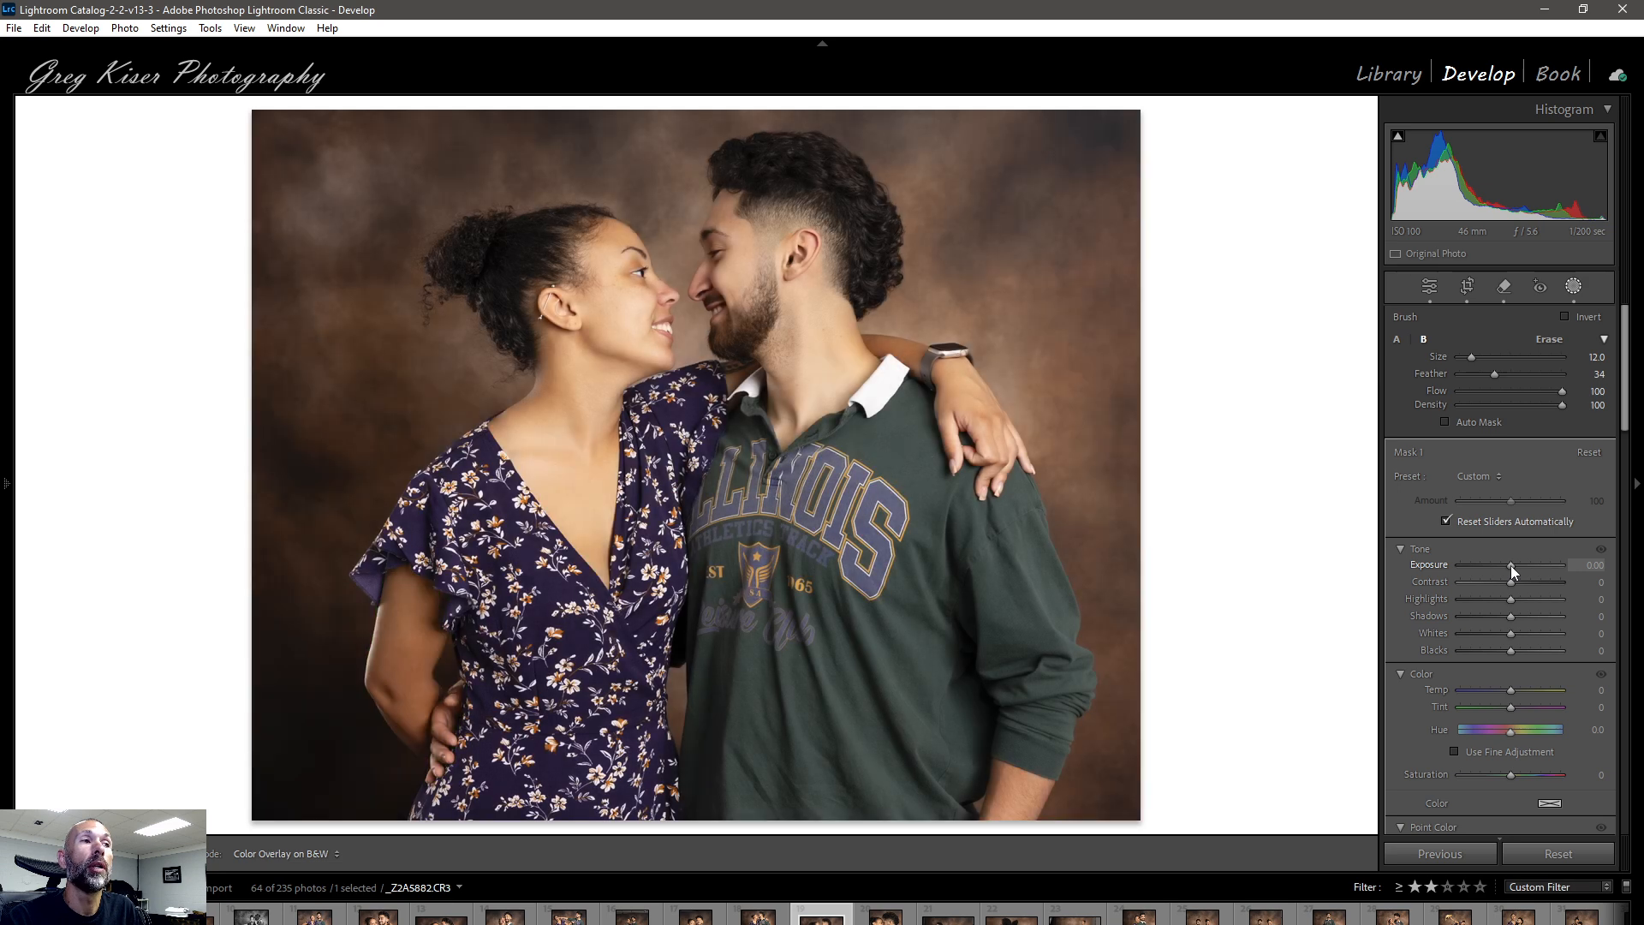
left_click_drag(1510, 565, 1522, 567)
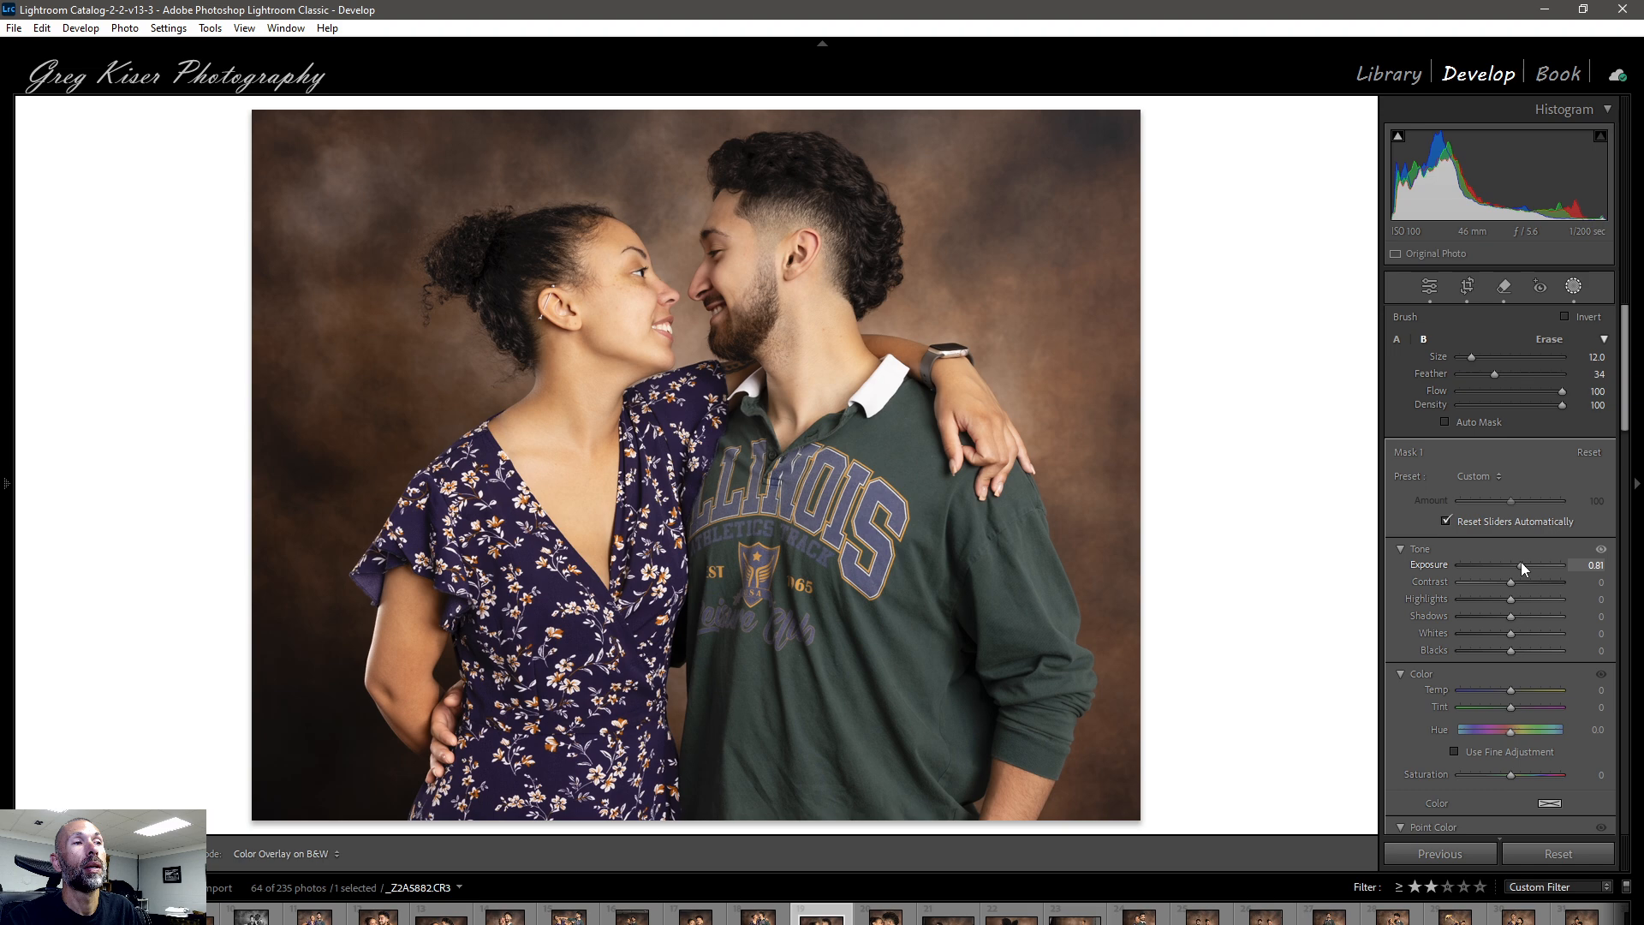
left_click_drag(1522, 567, 1523, 567)
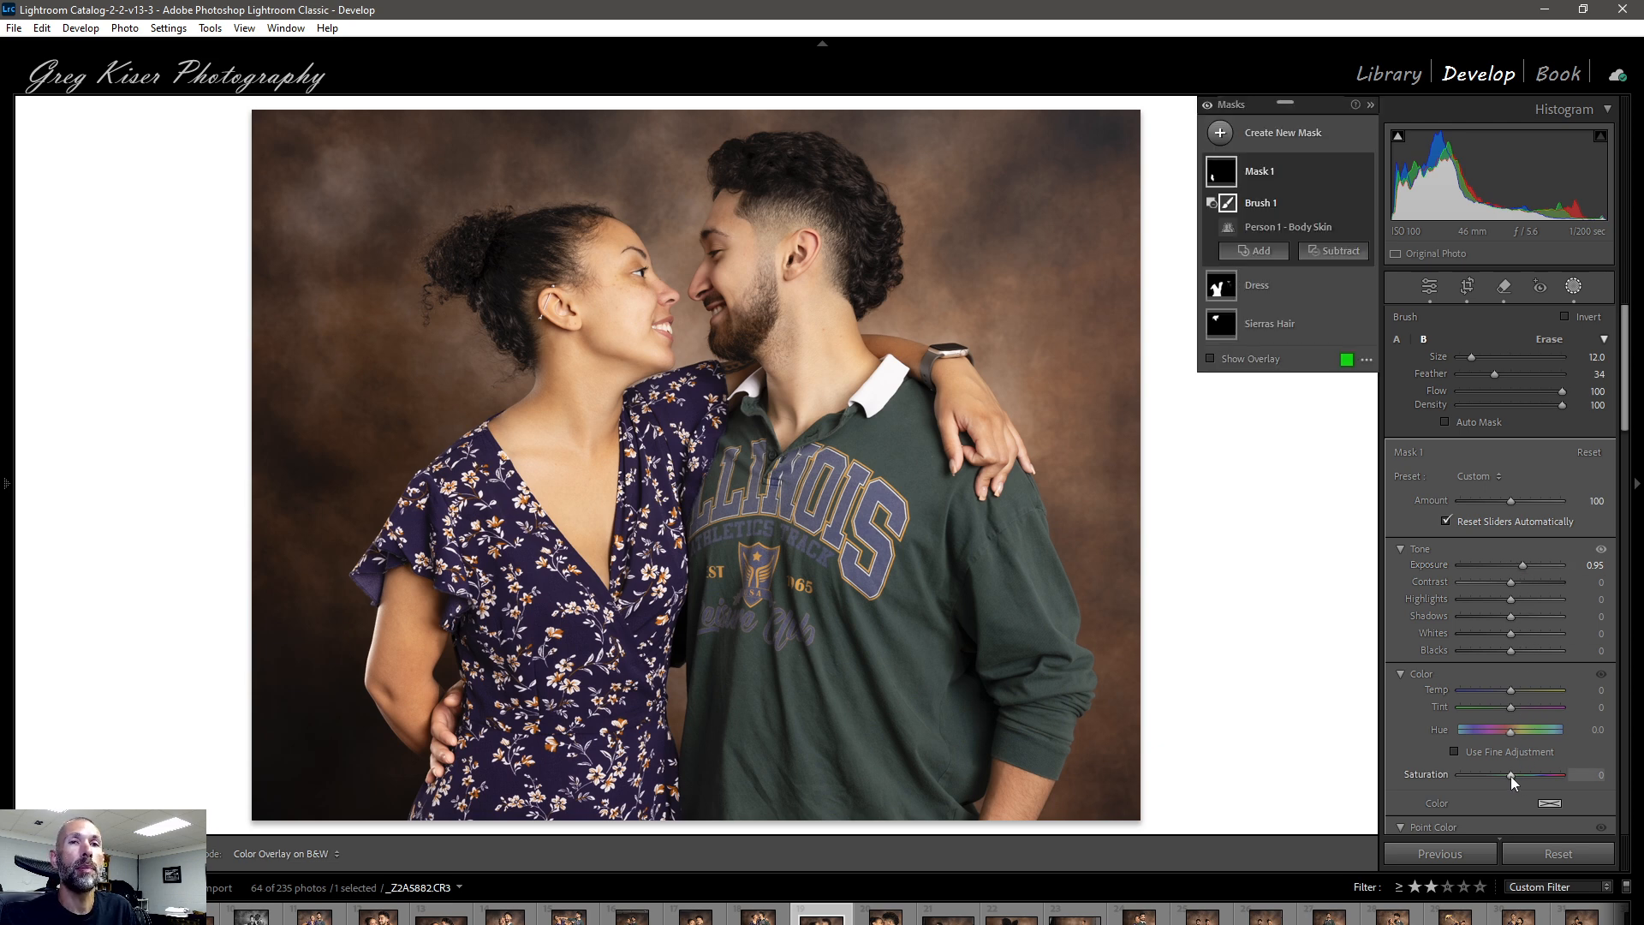
left_click_drag(1511, 776, 1509, 776)
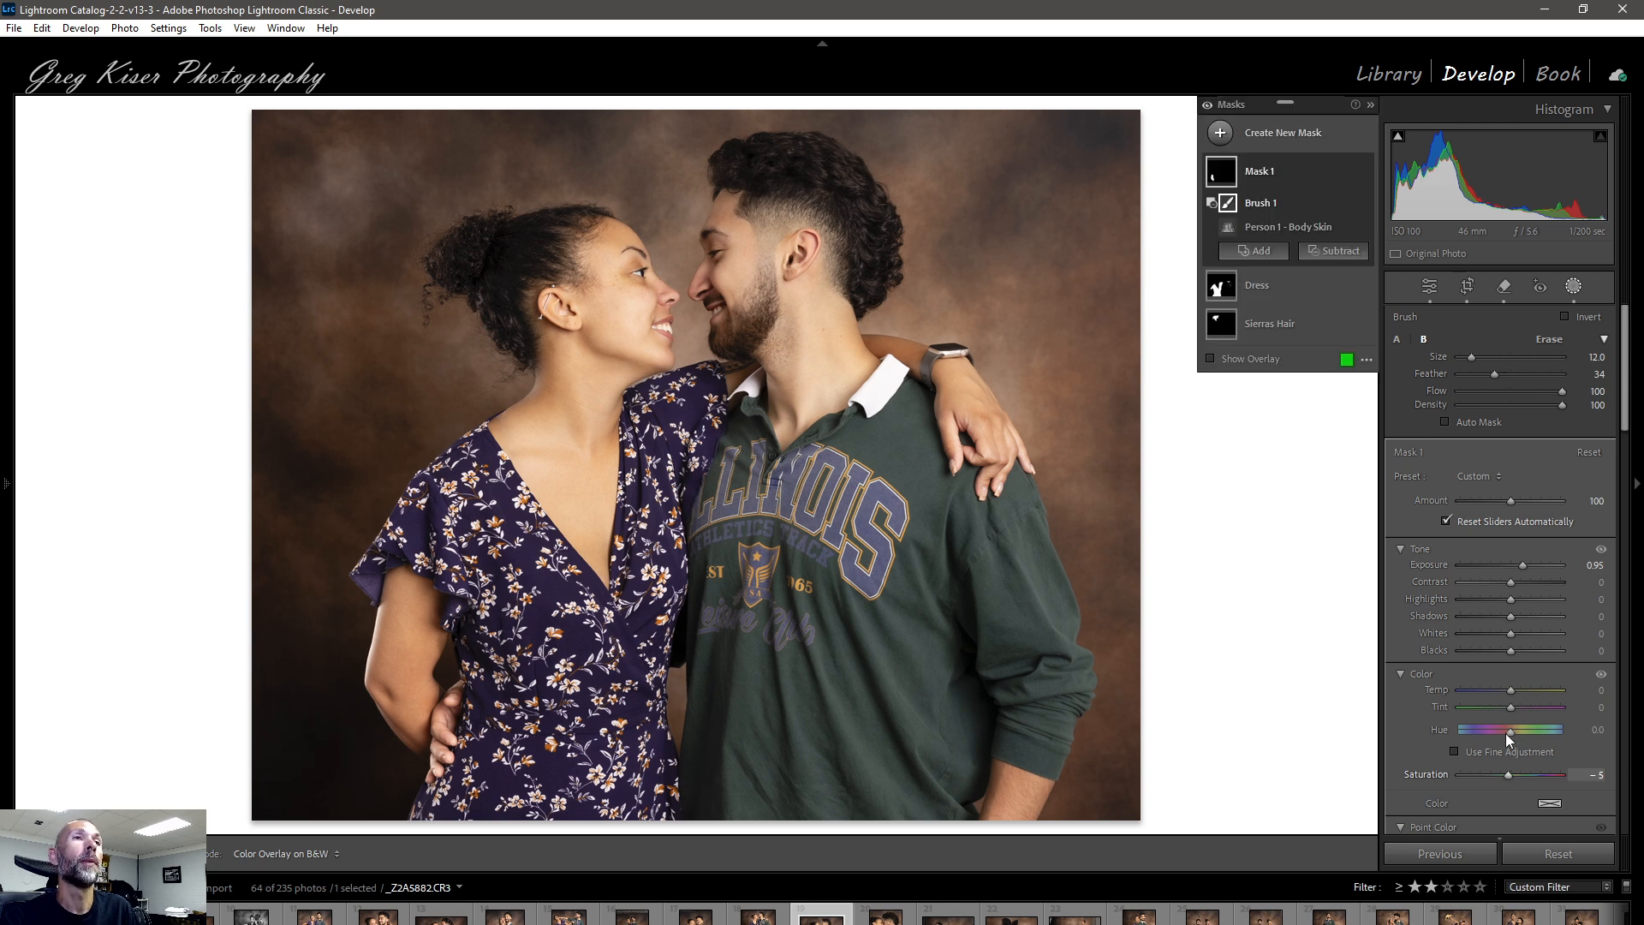
Rename the arm mask with the woman's first name followed by "Arm".
double_click(1258, 171)
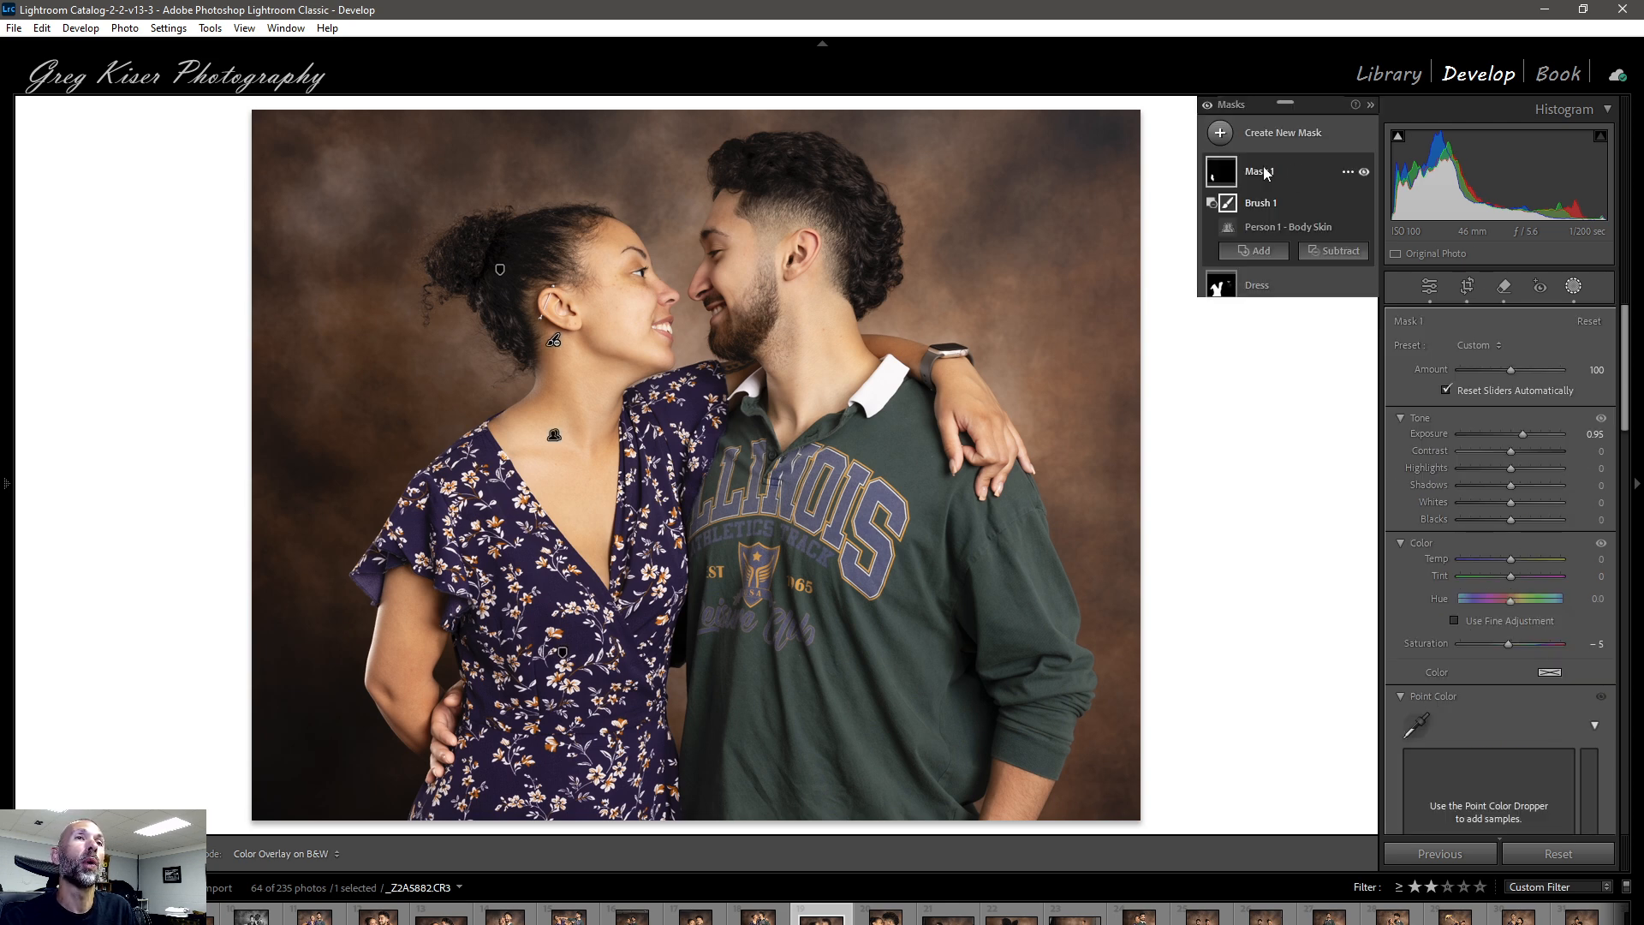
type("Si")
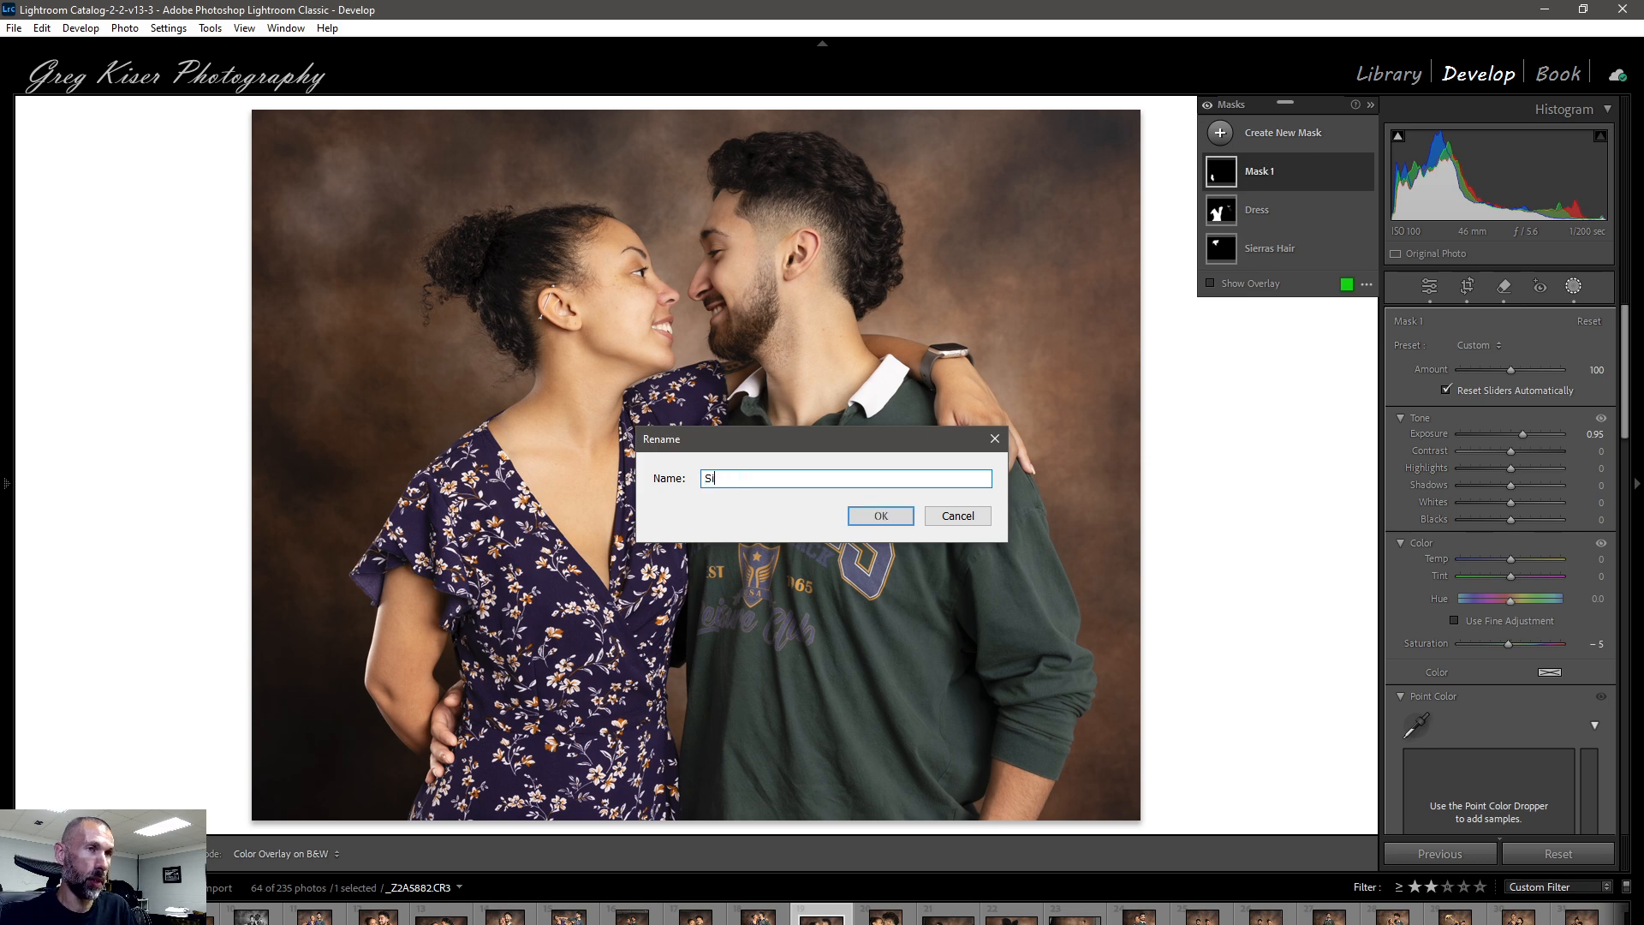
type("erra Arm")
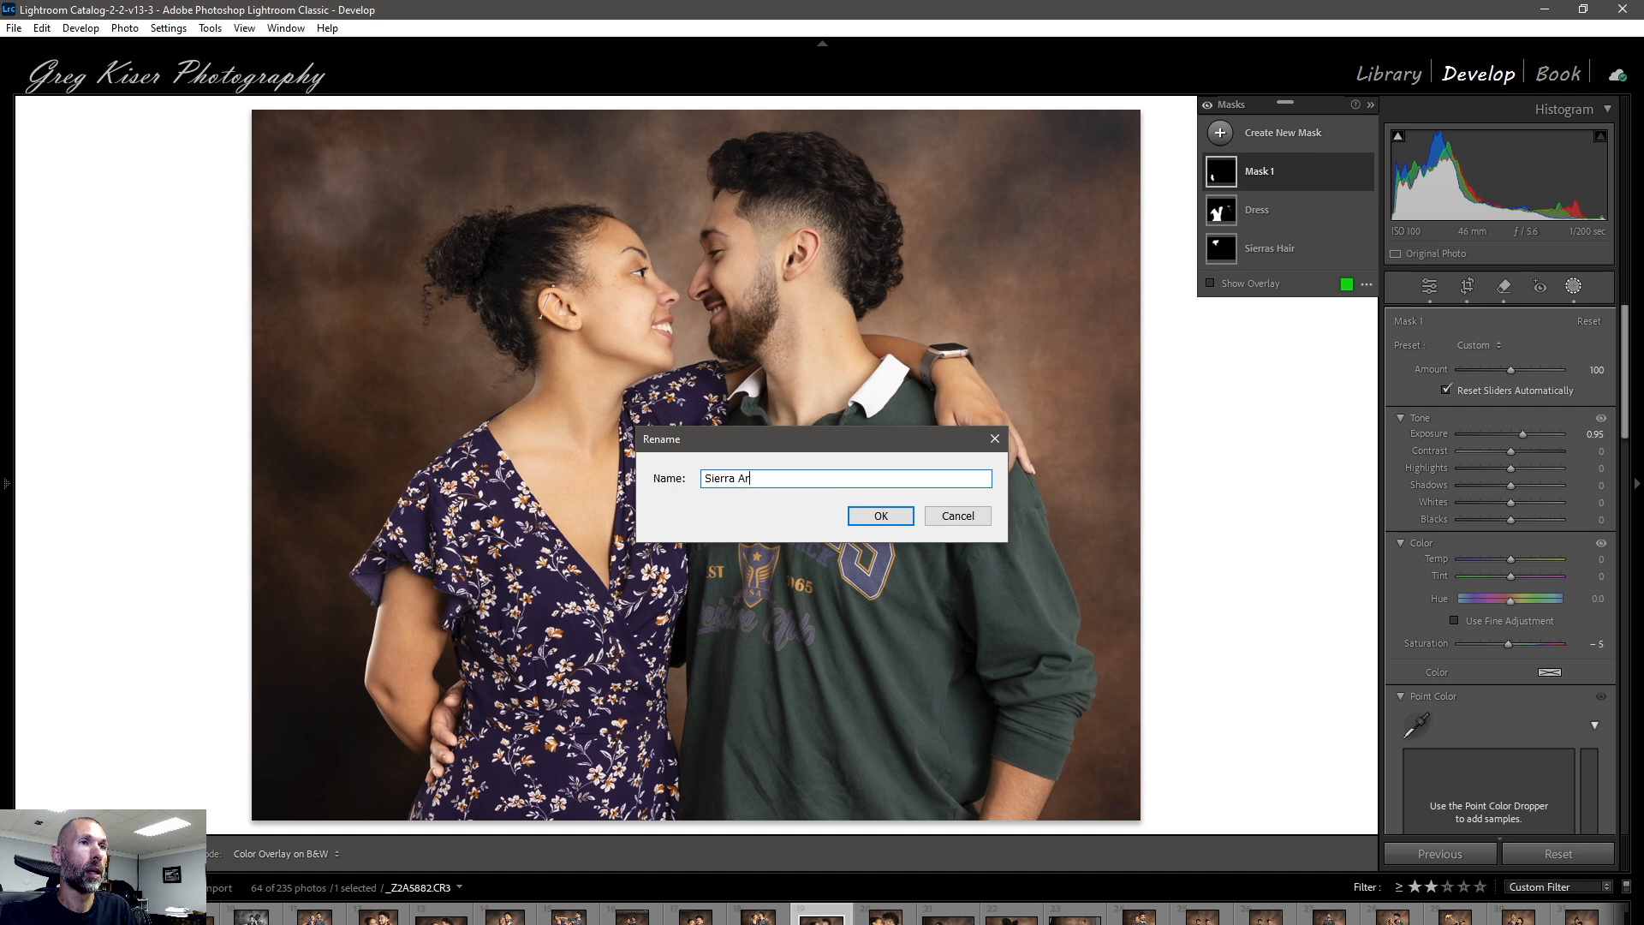
left_click(879, 516)
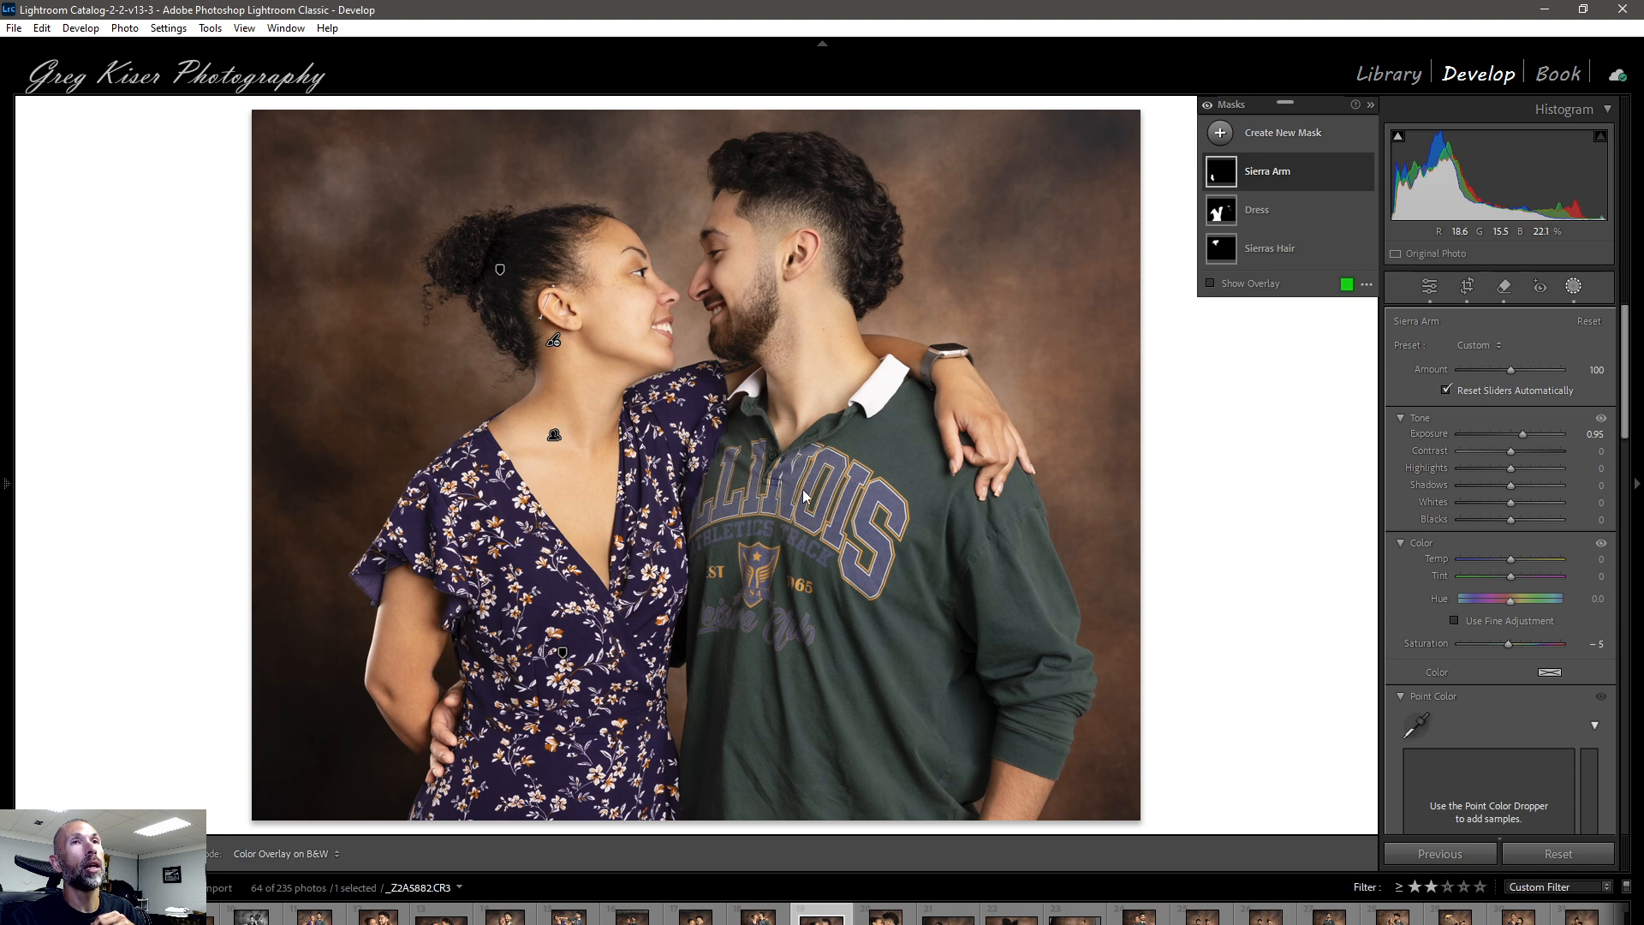
Create a fourth mask, again selecting only the Body Skin of Person 1.
left_click(1302, 135)
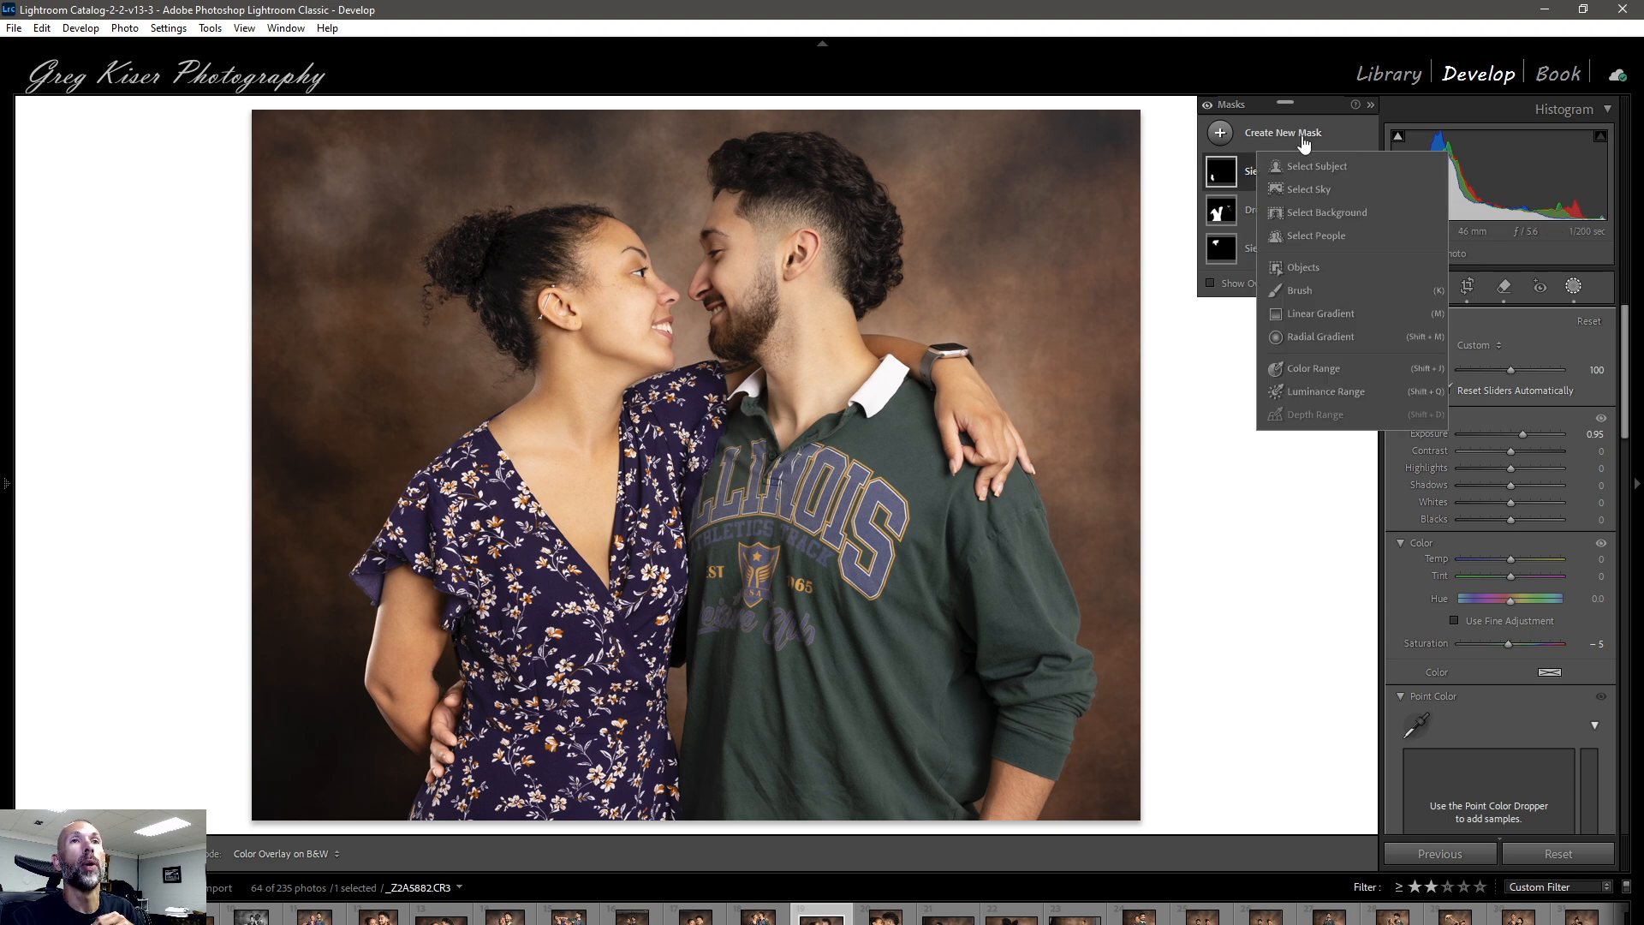
left_click(1303, 236)
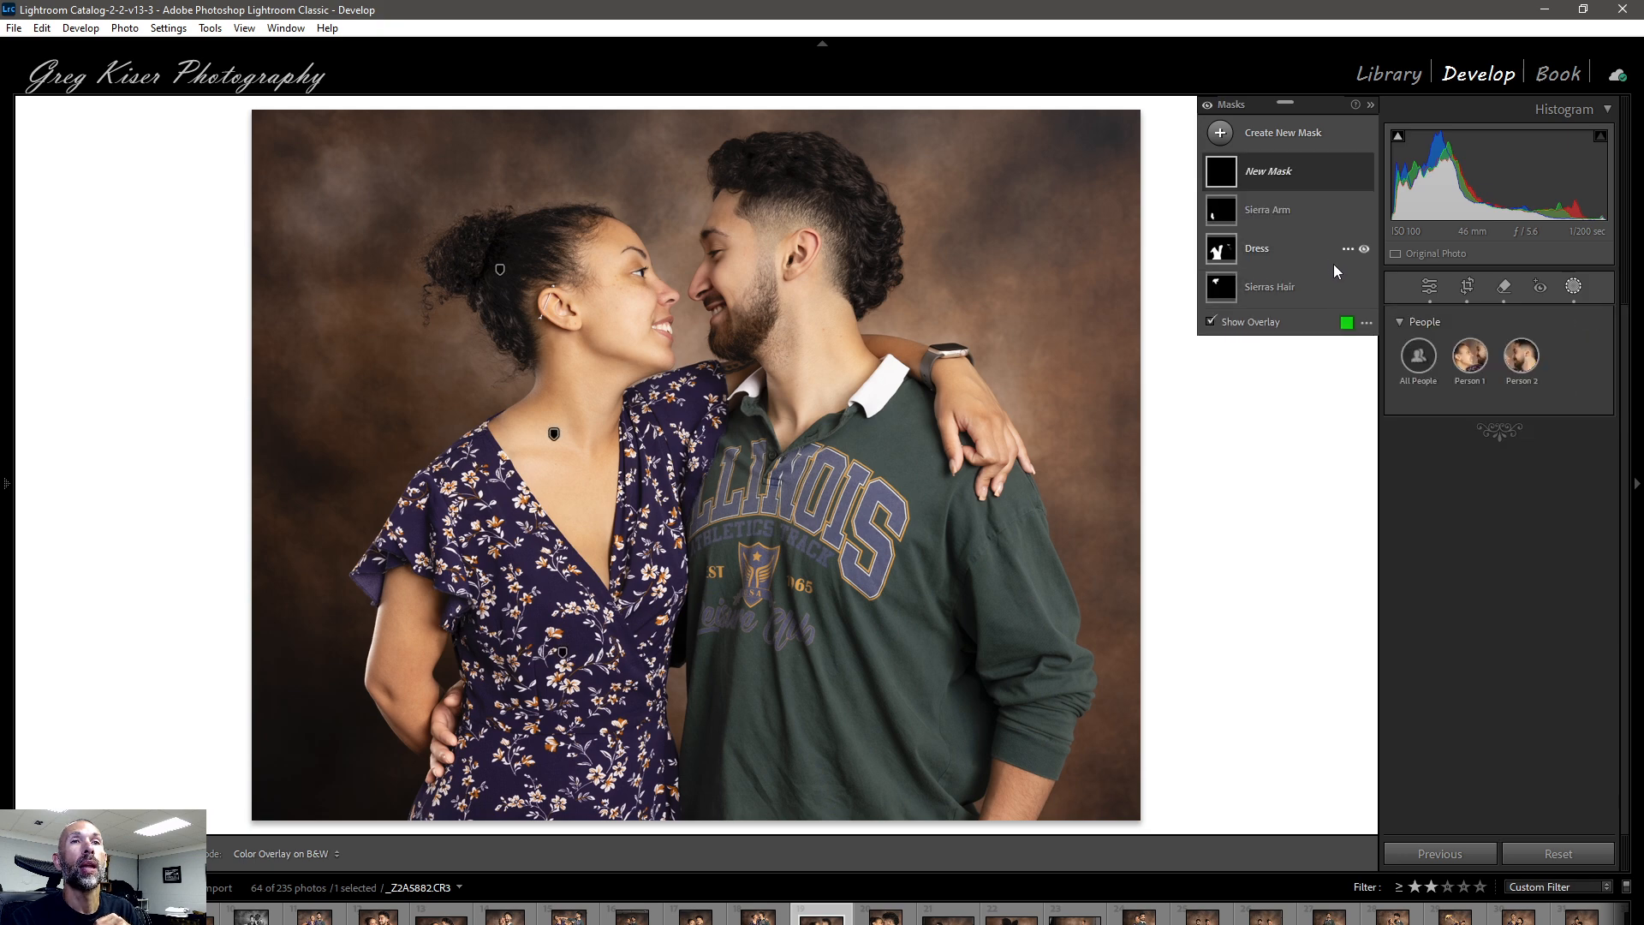
left_click(1471, 375)
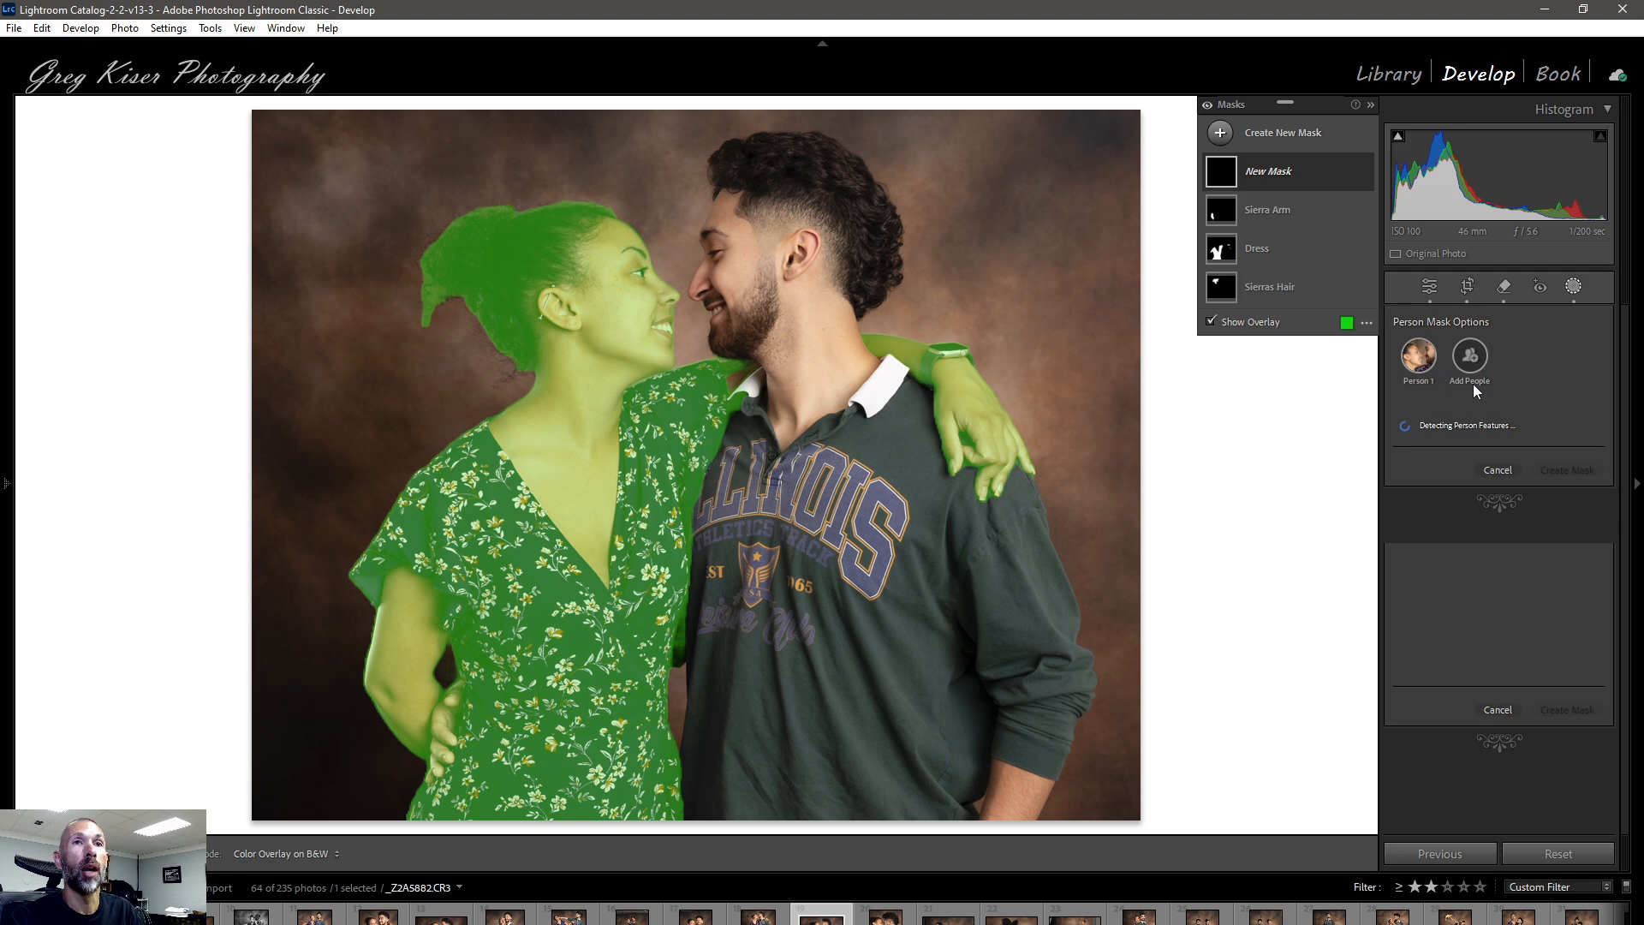
left_click(1406, 480)
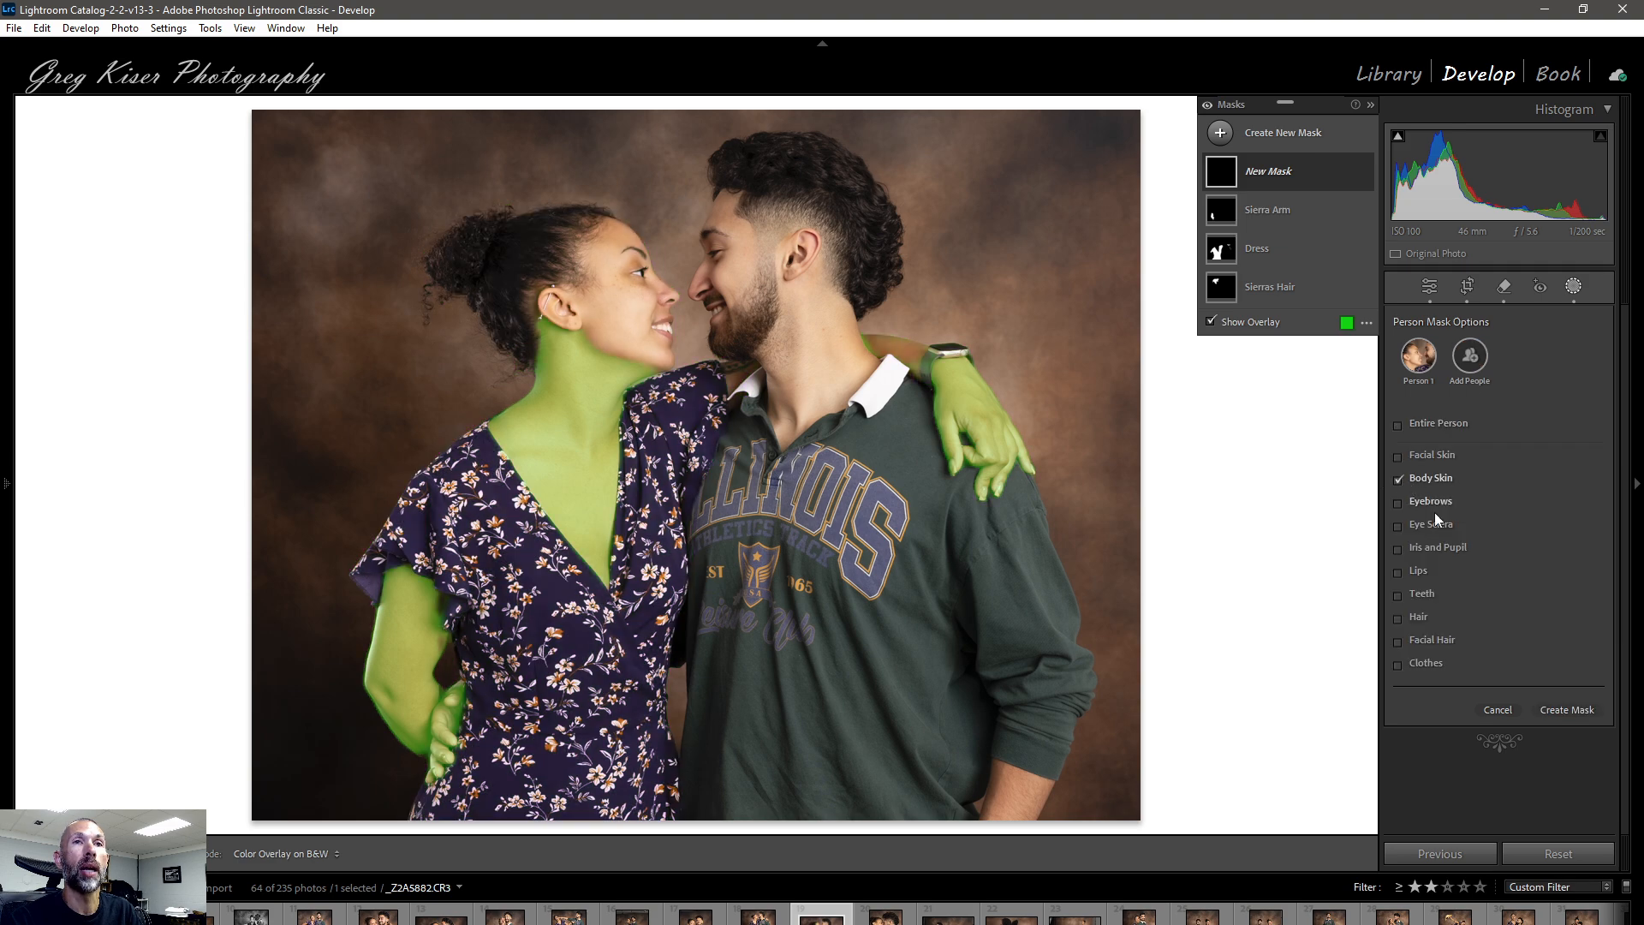
left_click(1582, 714)
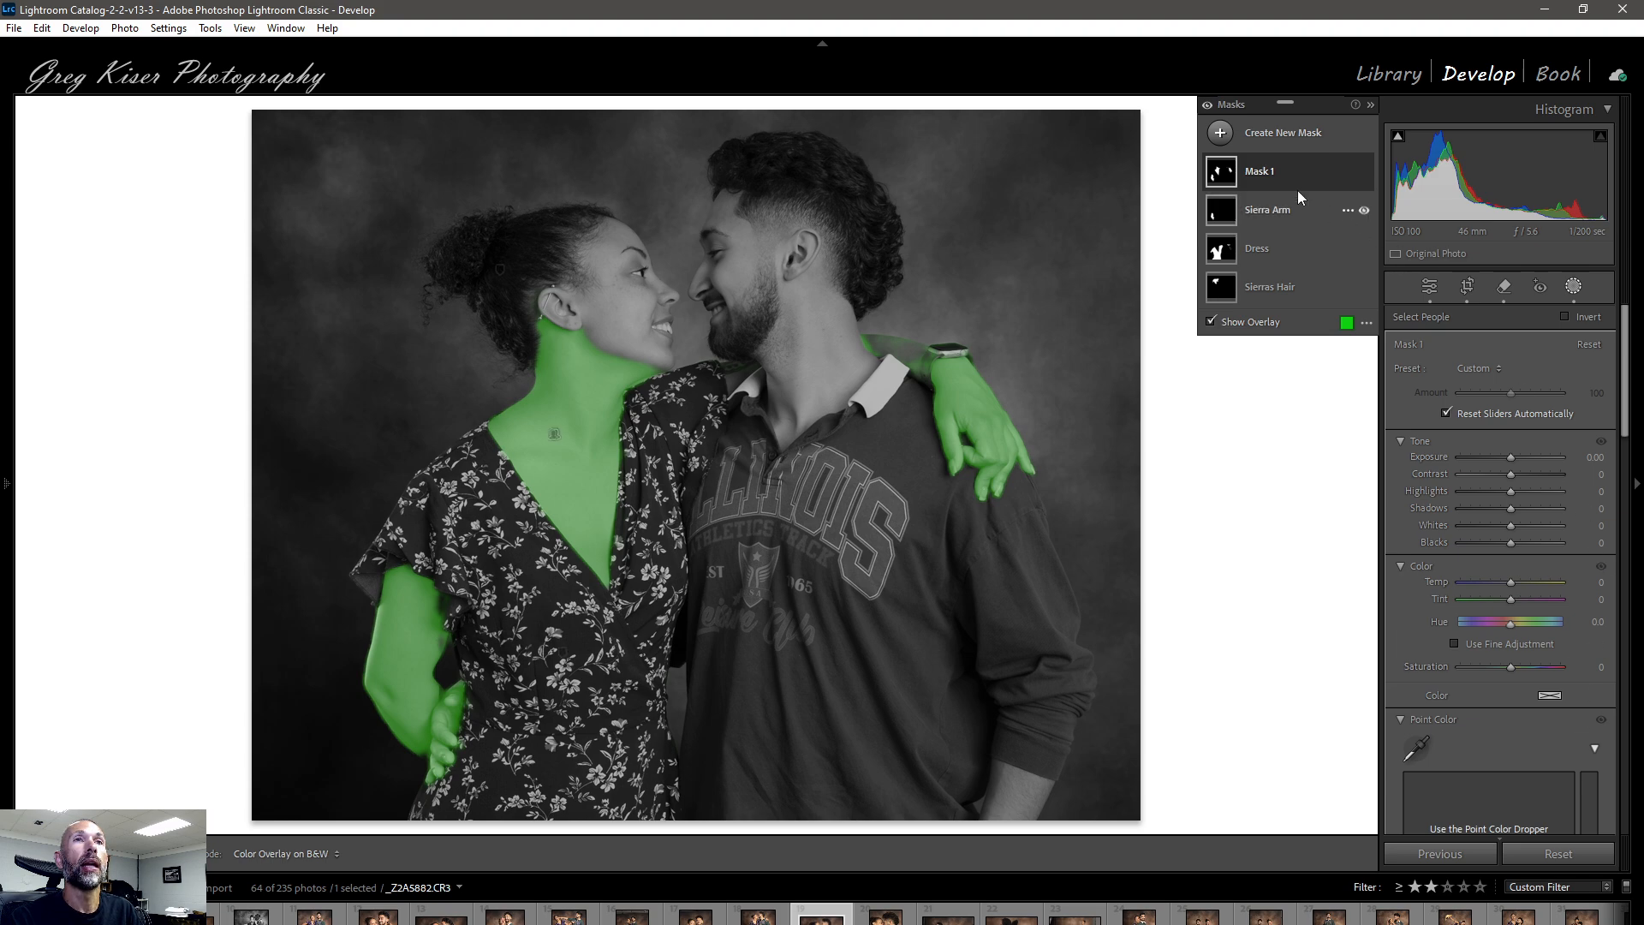
Subtract the woman's lowered arm and the hand on the man's shoulder from the new mask with a size 15 brush, keeping neck and chest.
mouse_move(1295, 187)
left_click(1329, 228)
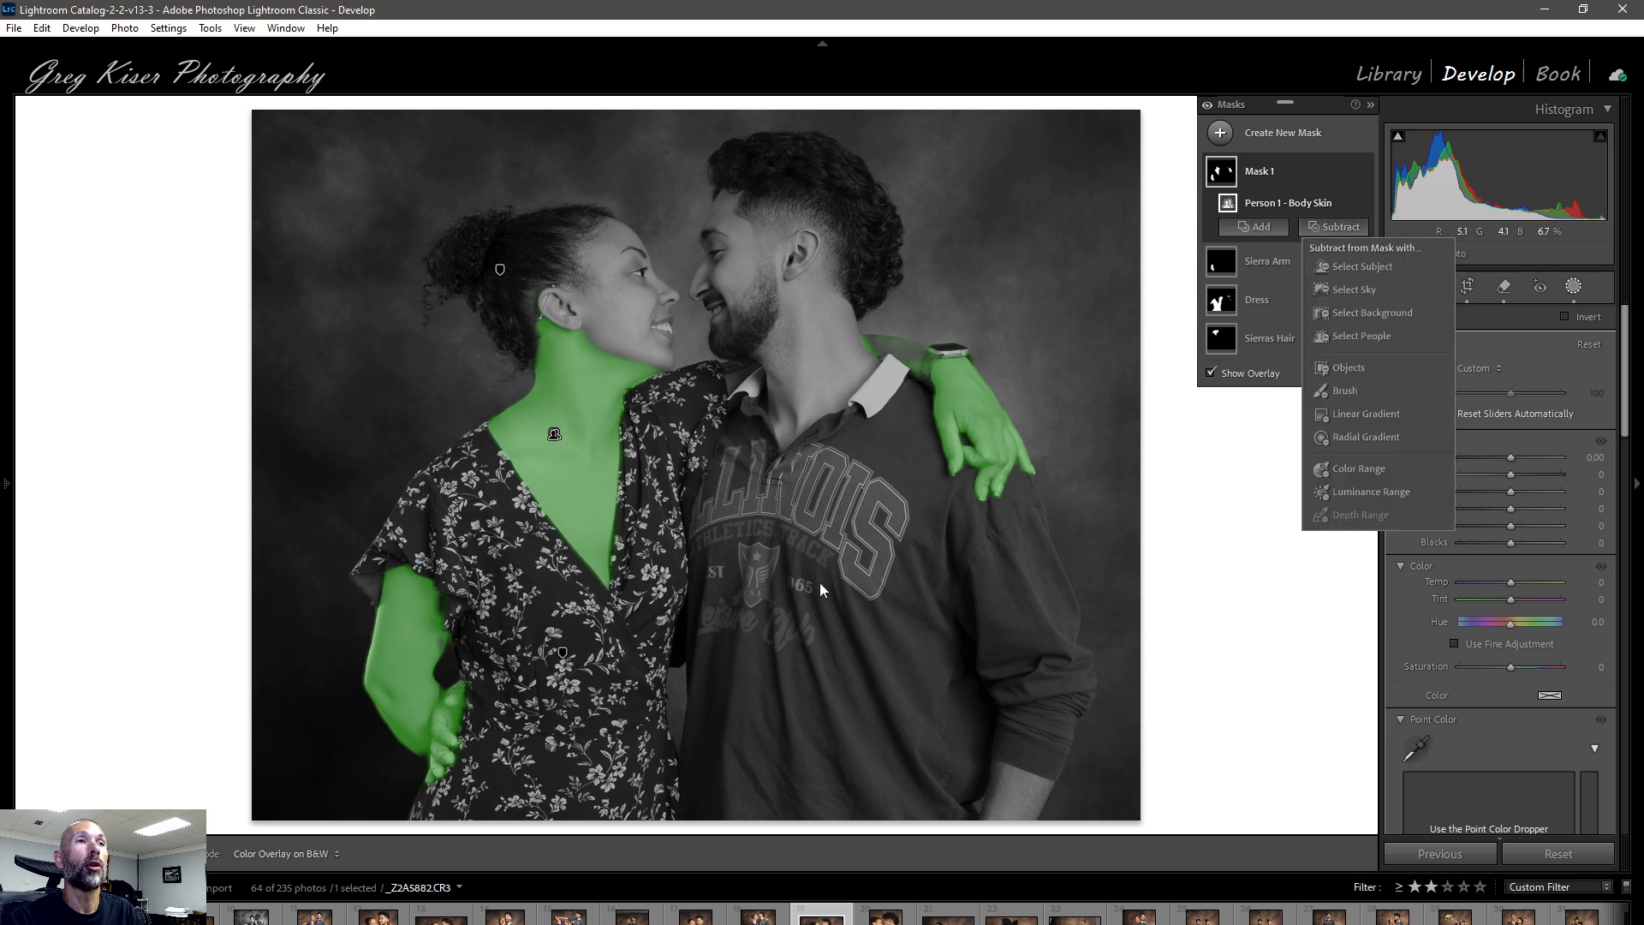
left_click(1344, 391)
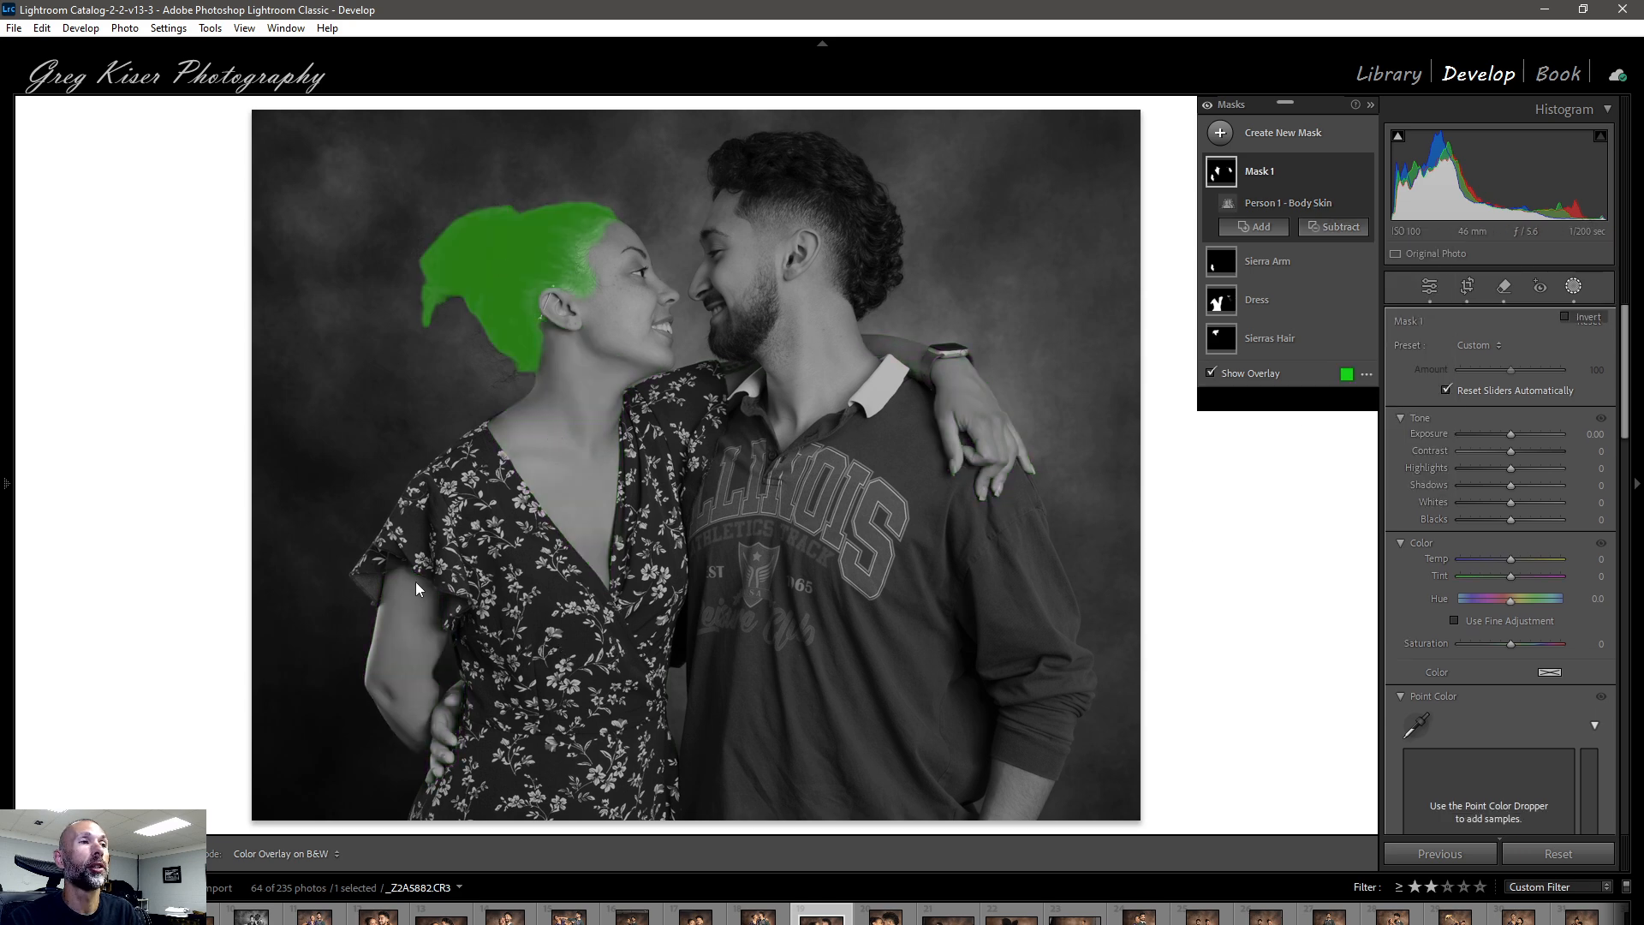
mouse_move(397, 580)
left_mouse_down()
mouse_move(363, 631)
mouse_move(365, 617)
mouse_move(411, 726)
mouse_move(361, 594)
mouse_move(369, 692)
mouse_move(432, 777)
mouse_move(476, 743)
left_mouse_up()
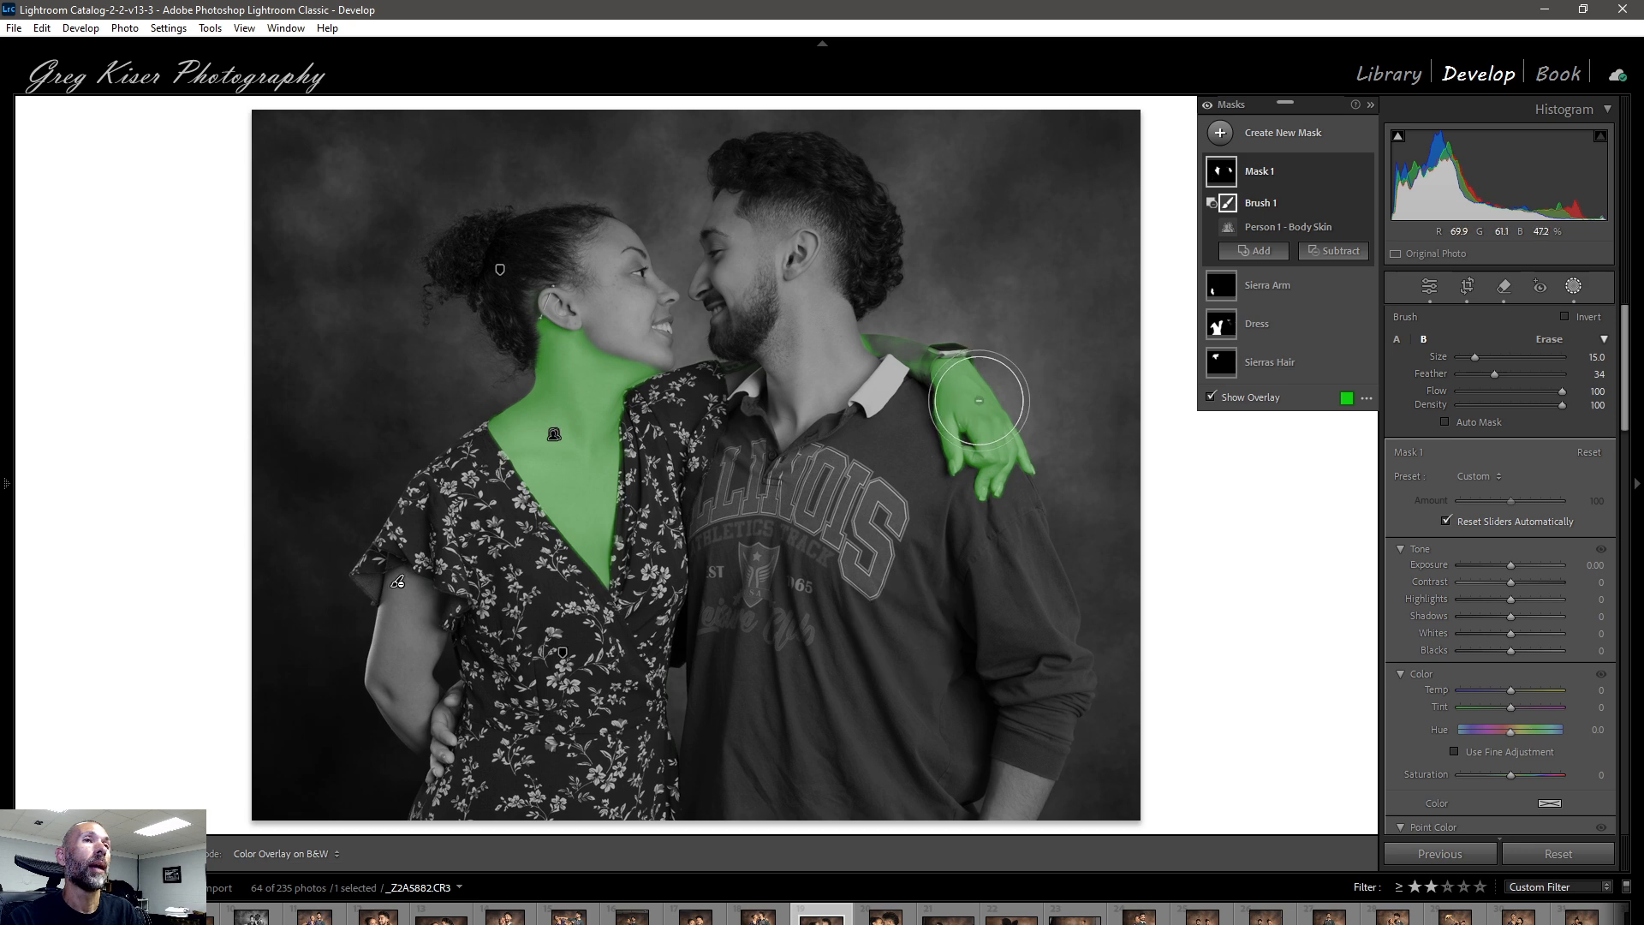
mouse_move(985, 389)
left_mouse_down()
mouse_move(1026, 494)
mouse_move(969, 386)
mouse_move(917, 353)
mouse_move(968, 477)
mouse_move(1001, 488)
mouse_move(976, 403)
mouse_move(848, 327)
mouse_move(886, 377)
left_mouse_up()
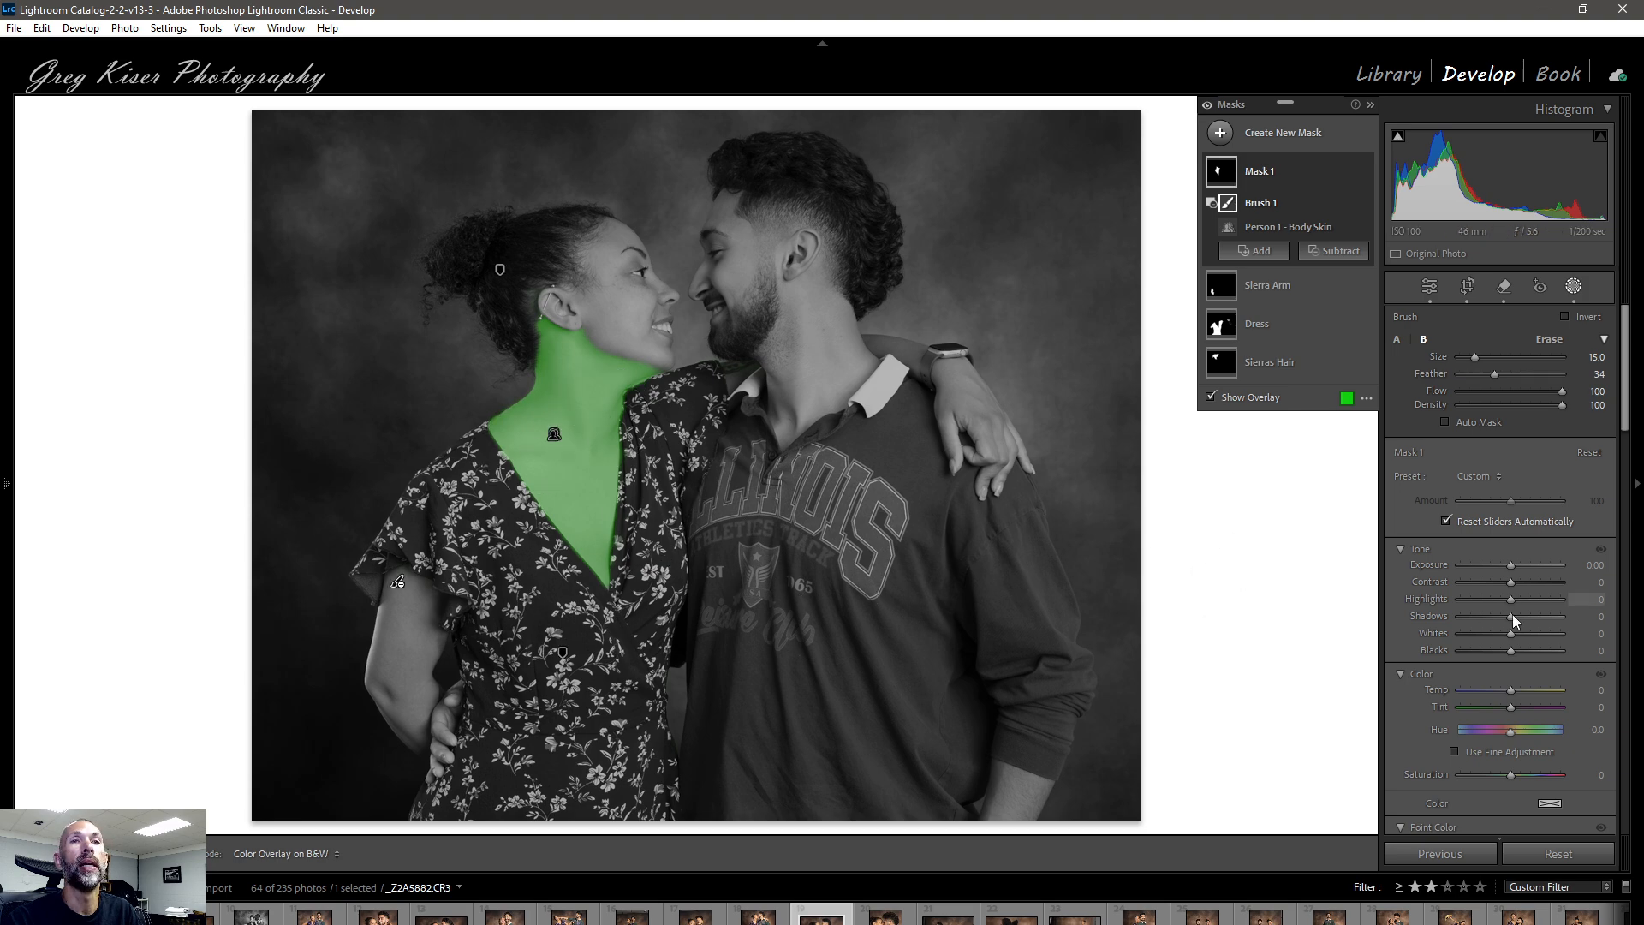
Set the neck and chest mask's Exposure to -0.34.
left_click_drag(1509, 567, 1507, 567)
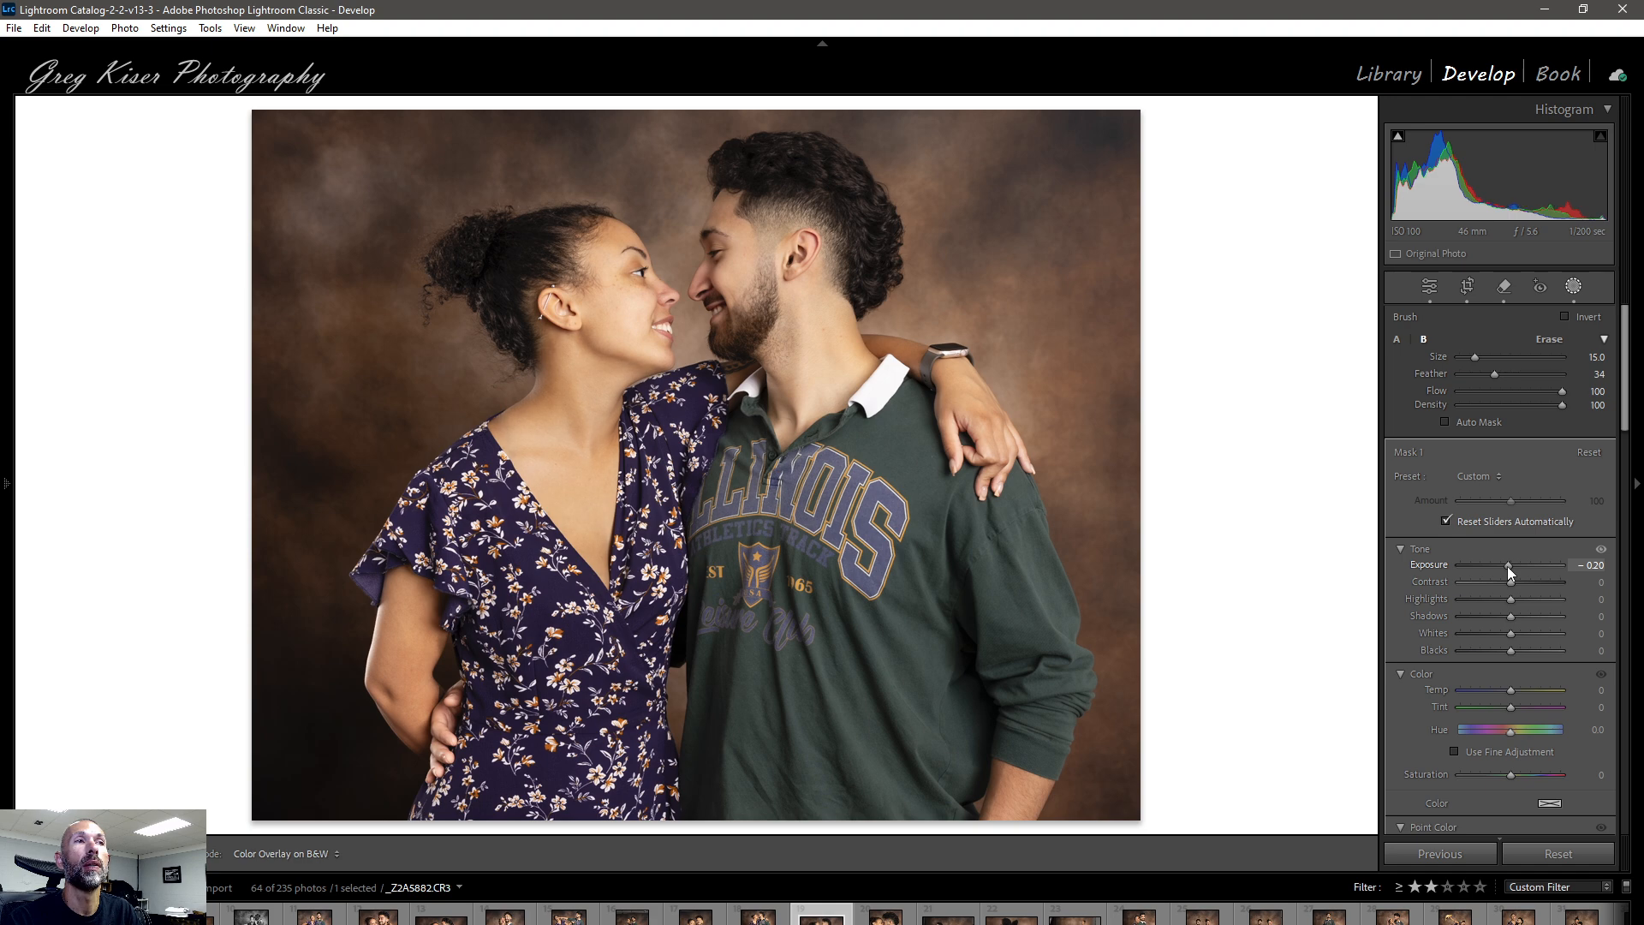
left_click_drag(1506, 565, 1505, 565)
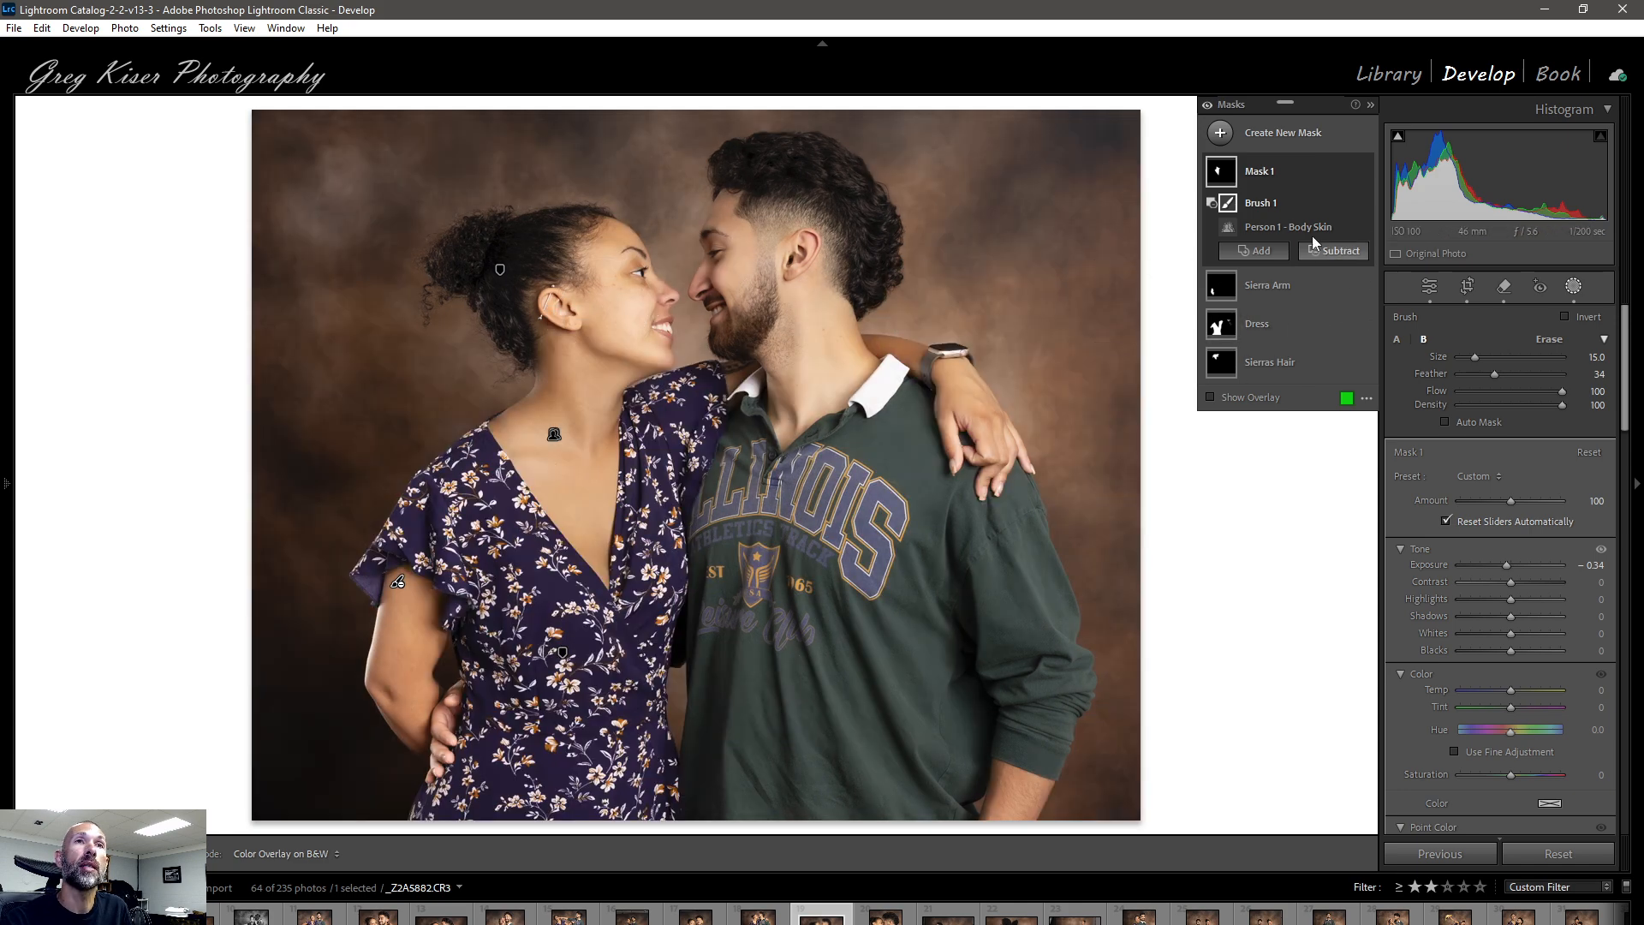
Rename the neck and chest mask with the woman's first name followed by "Skin", and toggle all masks' visibility to compare the photo.
left_click(1264, 173)
double_click(1309, 202)
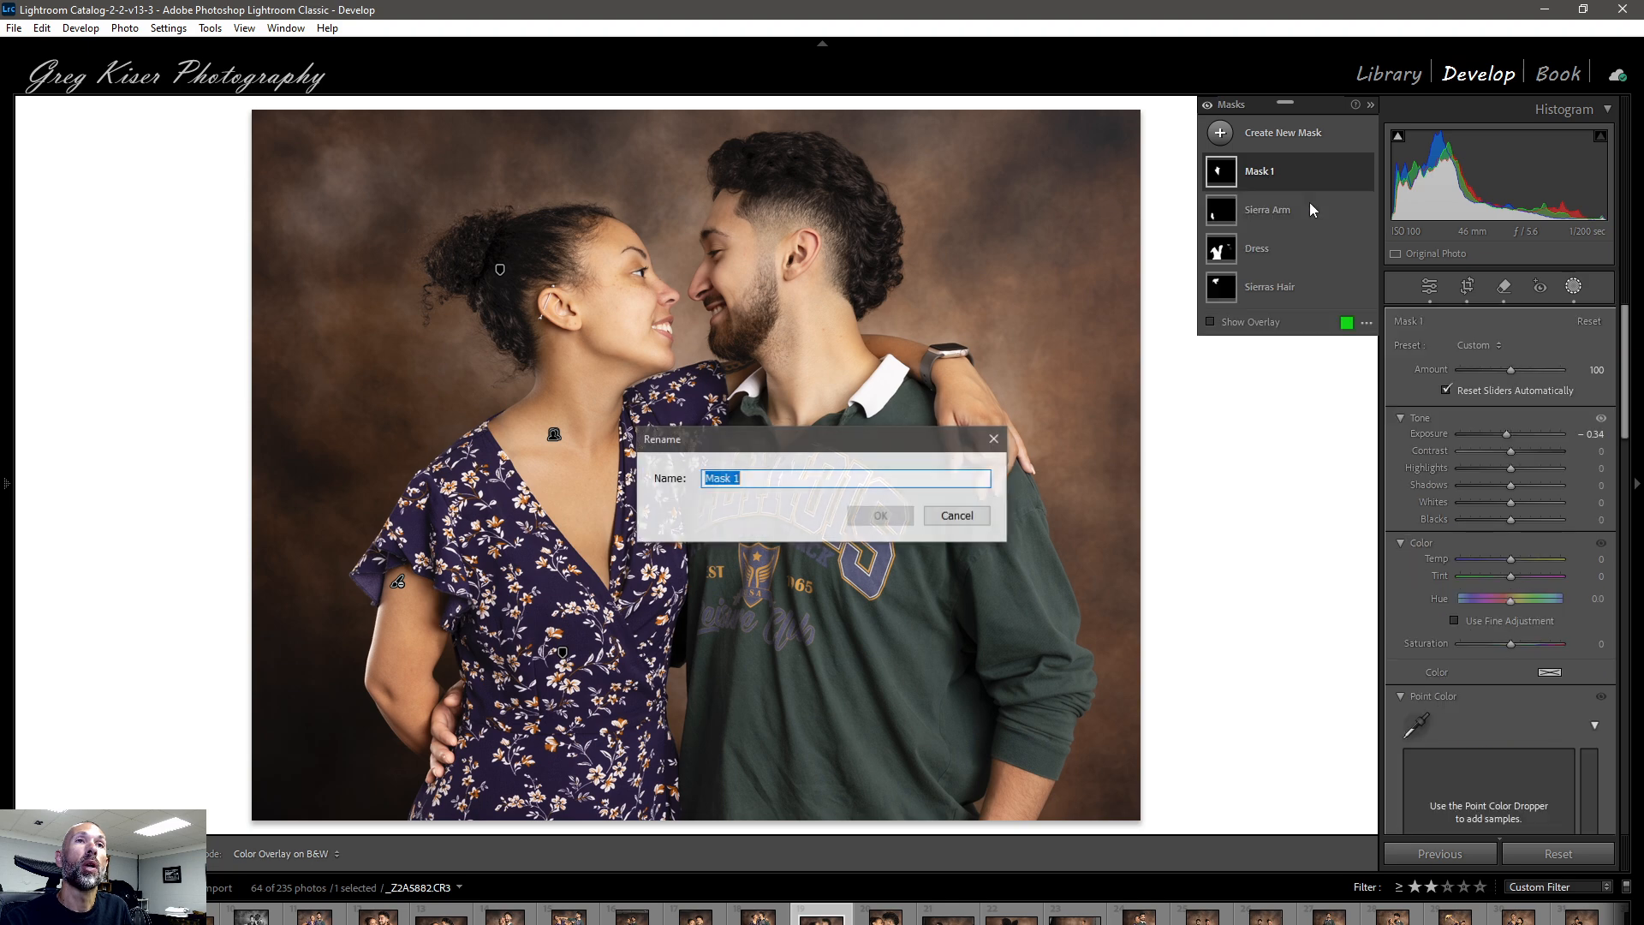
type("Sierra Skin")
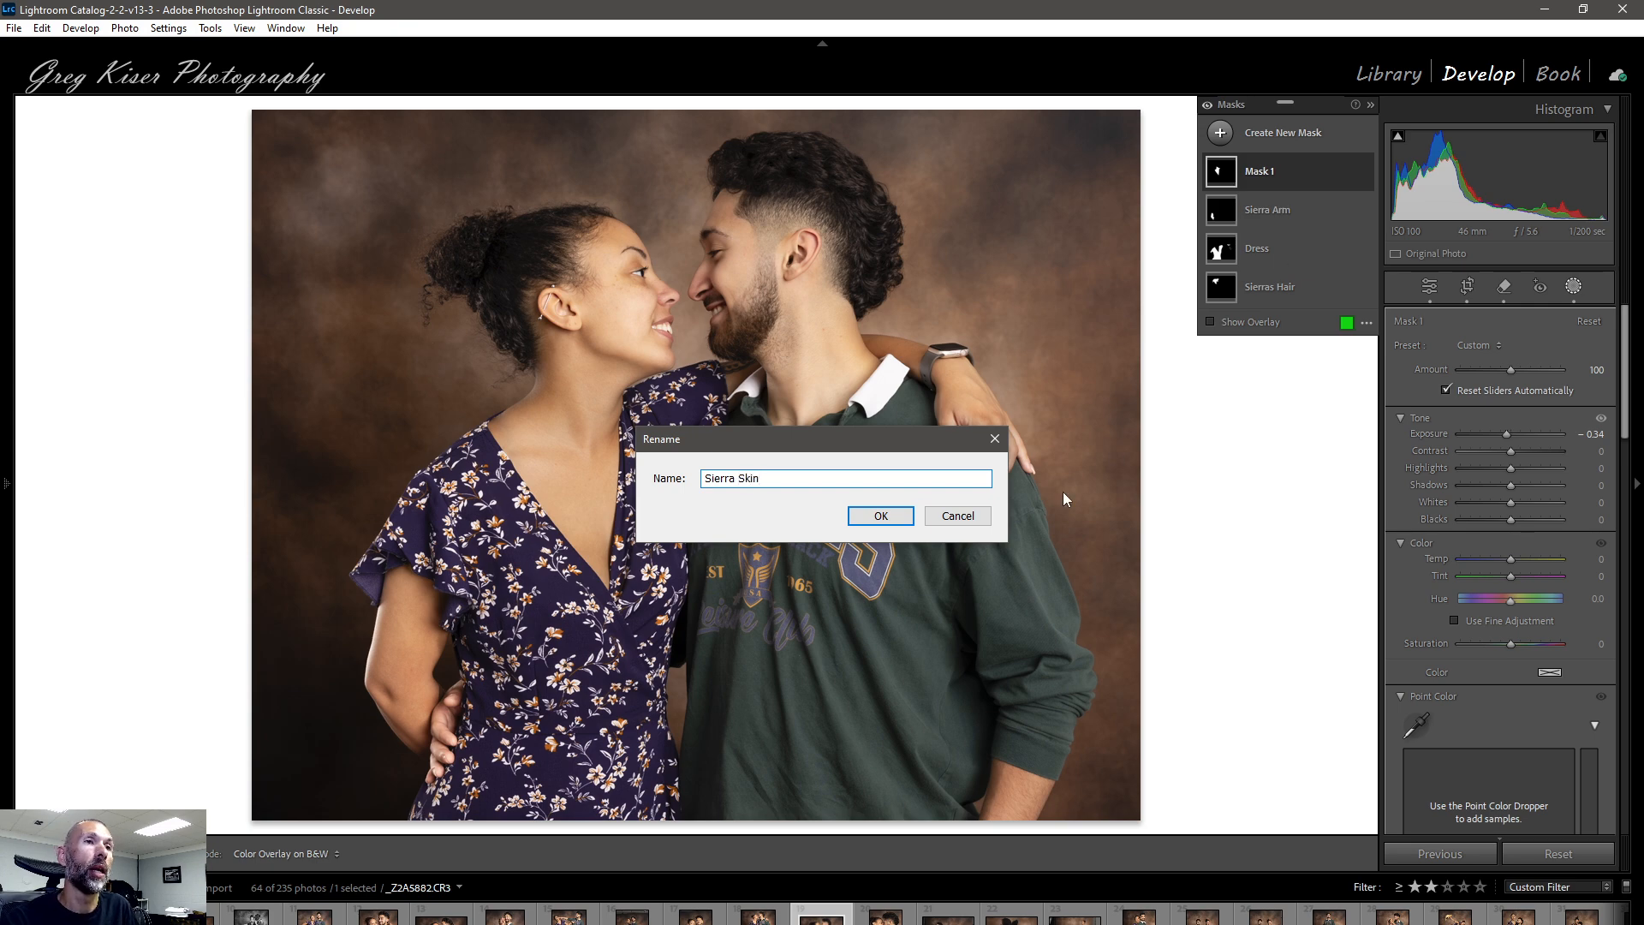
left_click(883, 517)
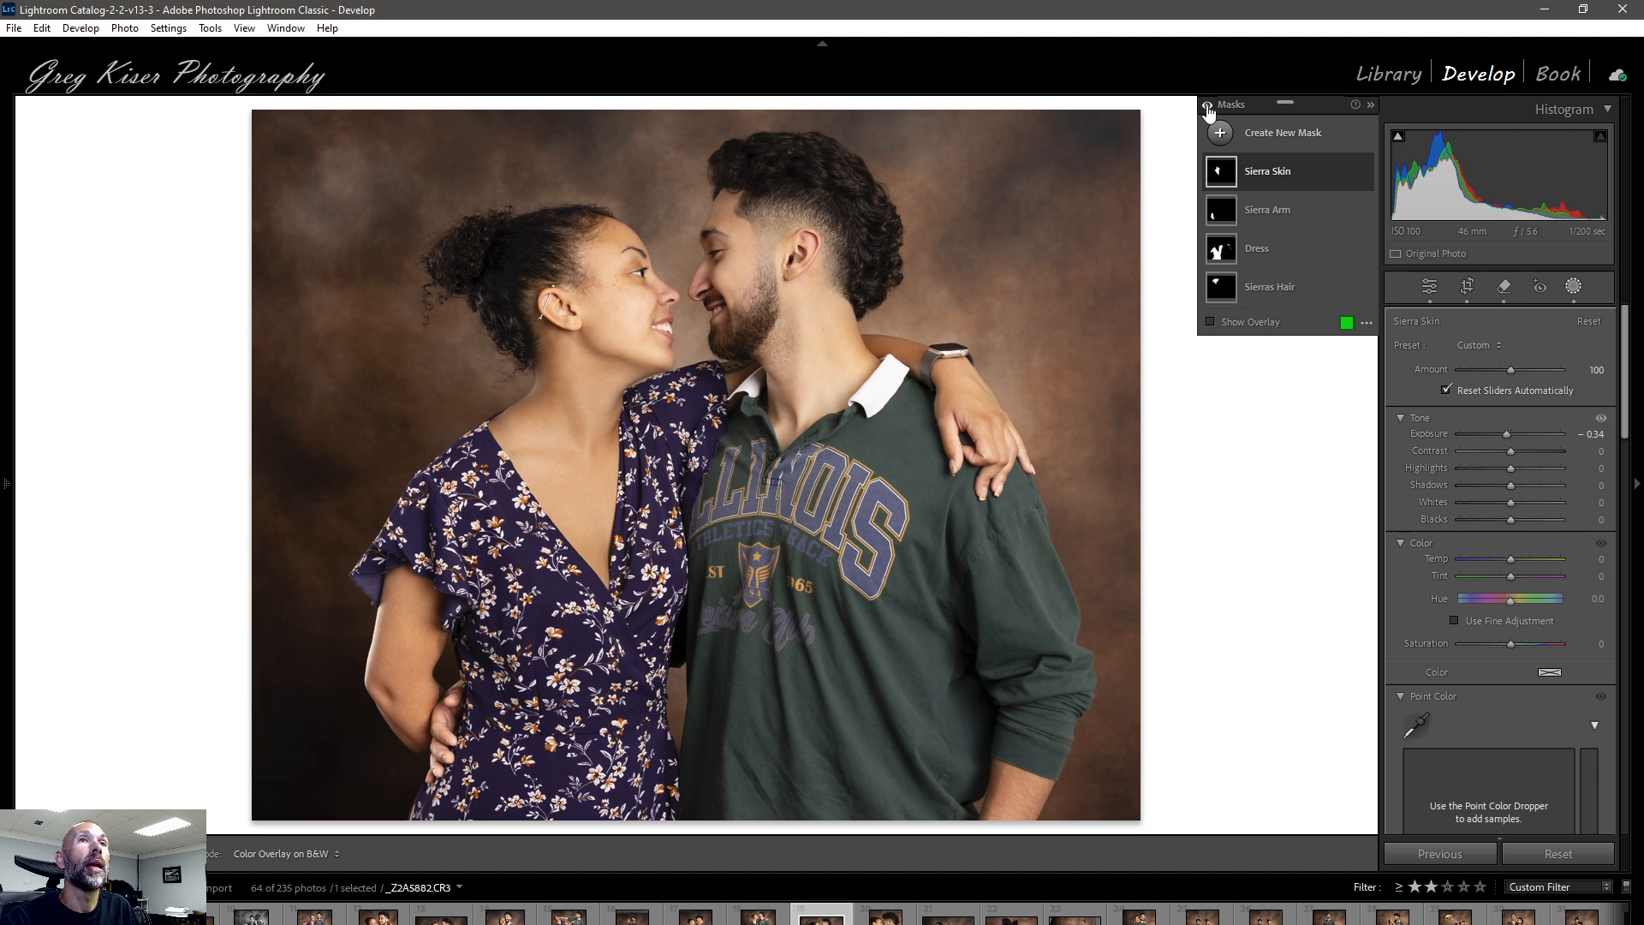
left_click(1207, 107)
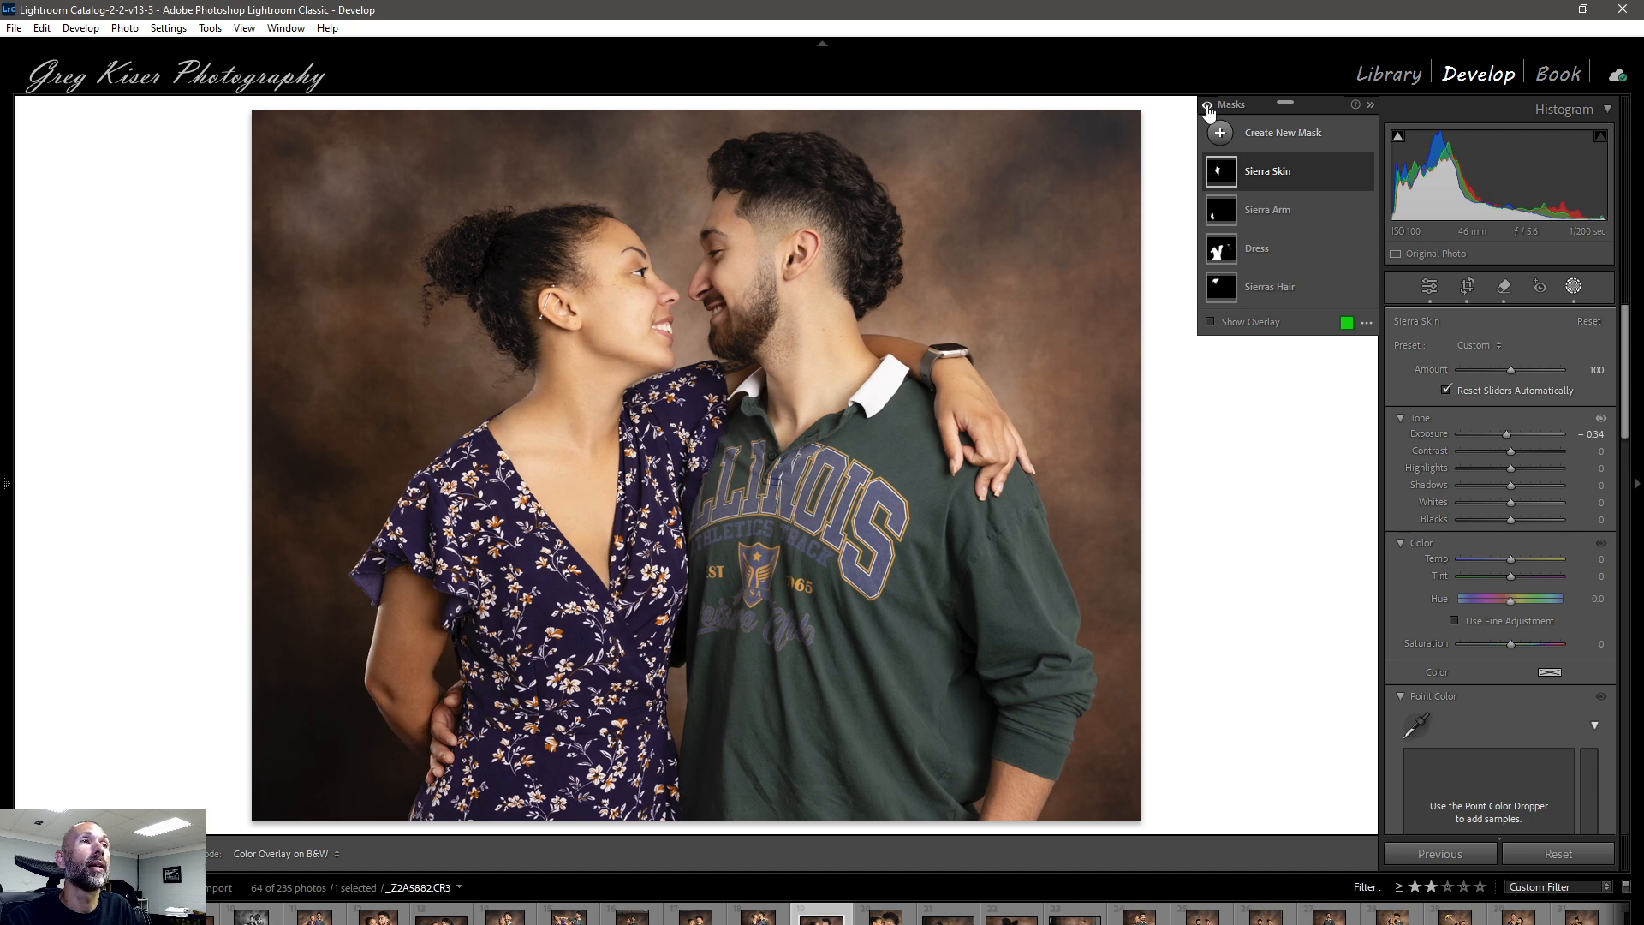
Compare the portrait with all mask adjustments hidden and shown.
left_click(1207, 107)
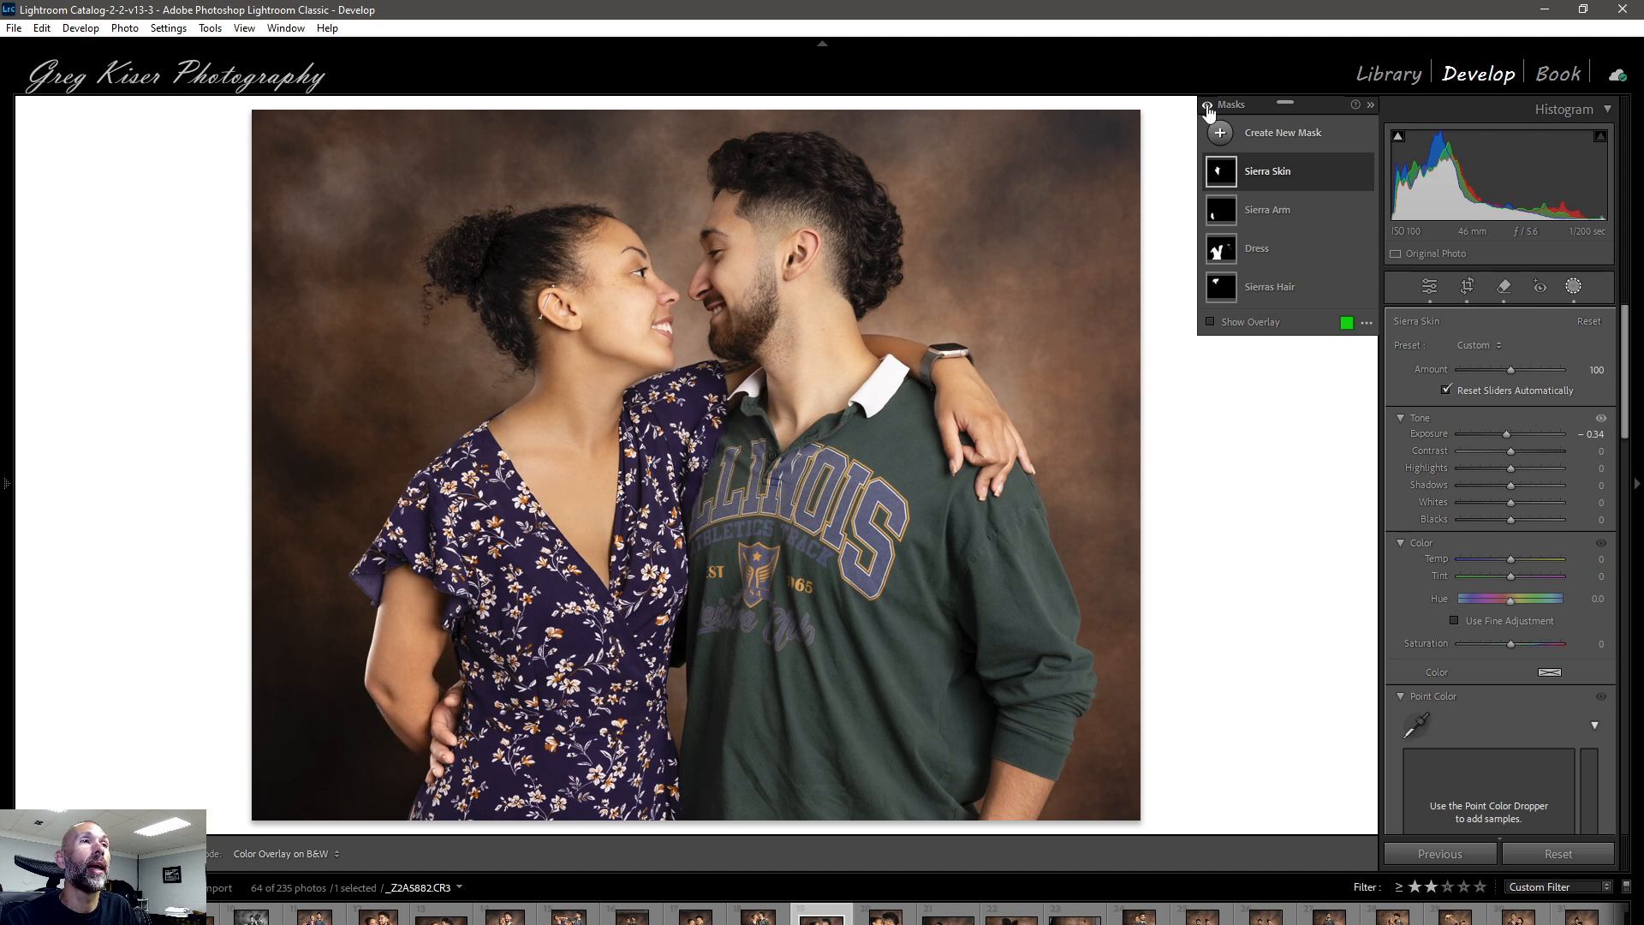
left_click(1207, 107)
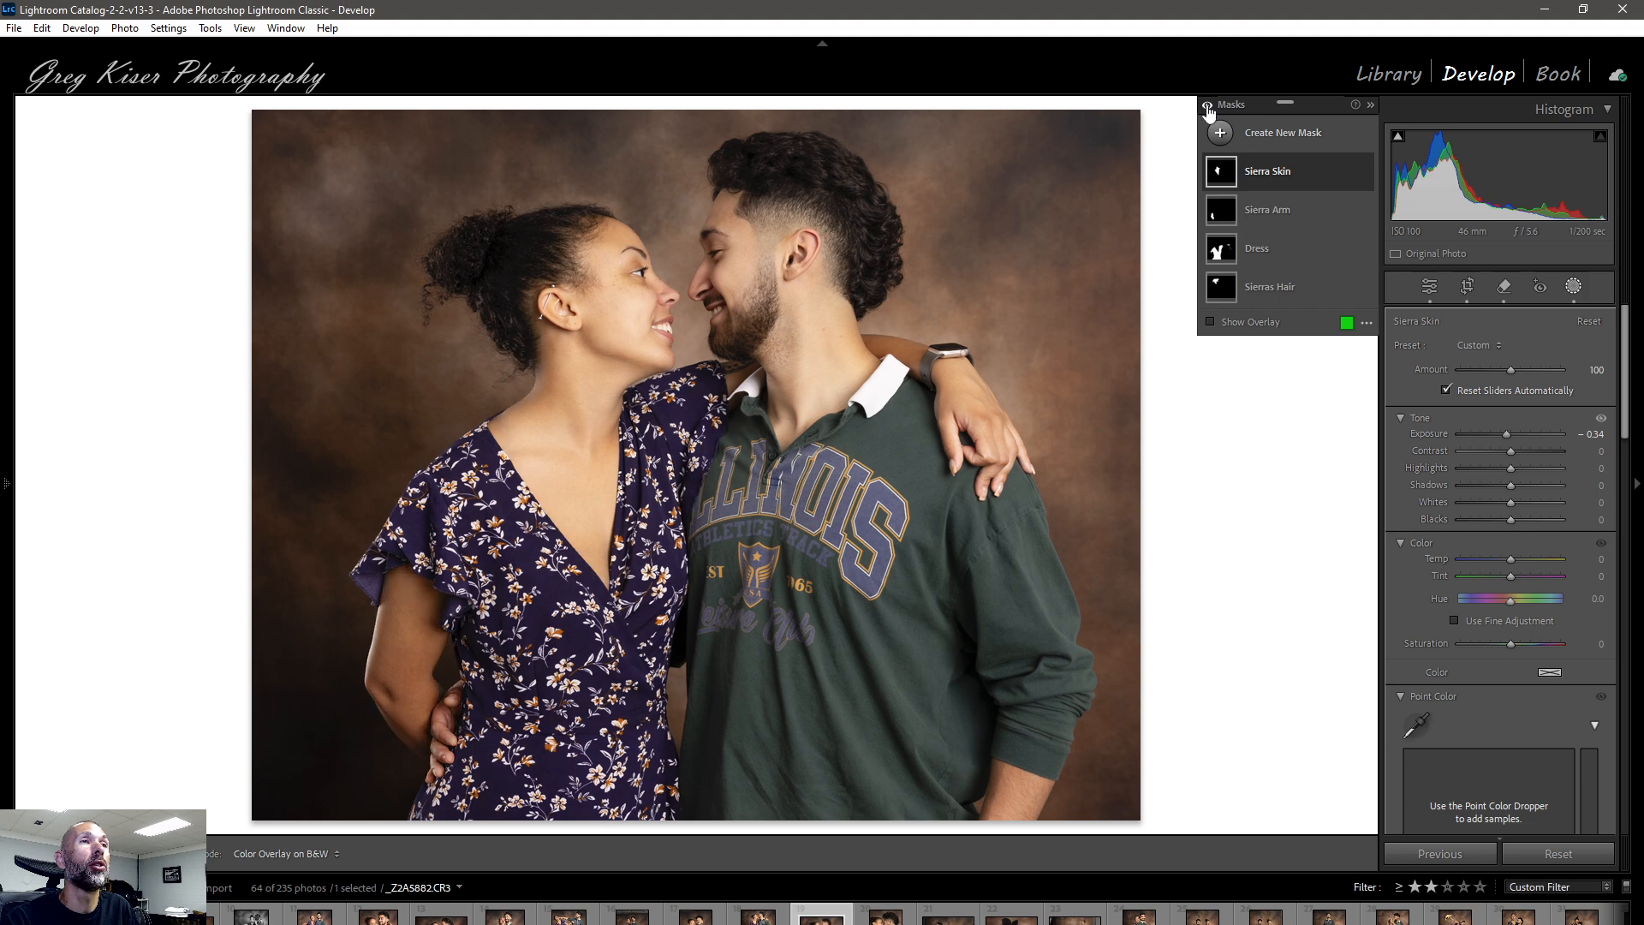
left_click(1208, 107)
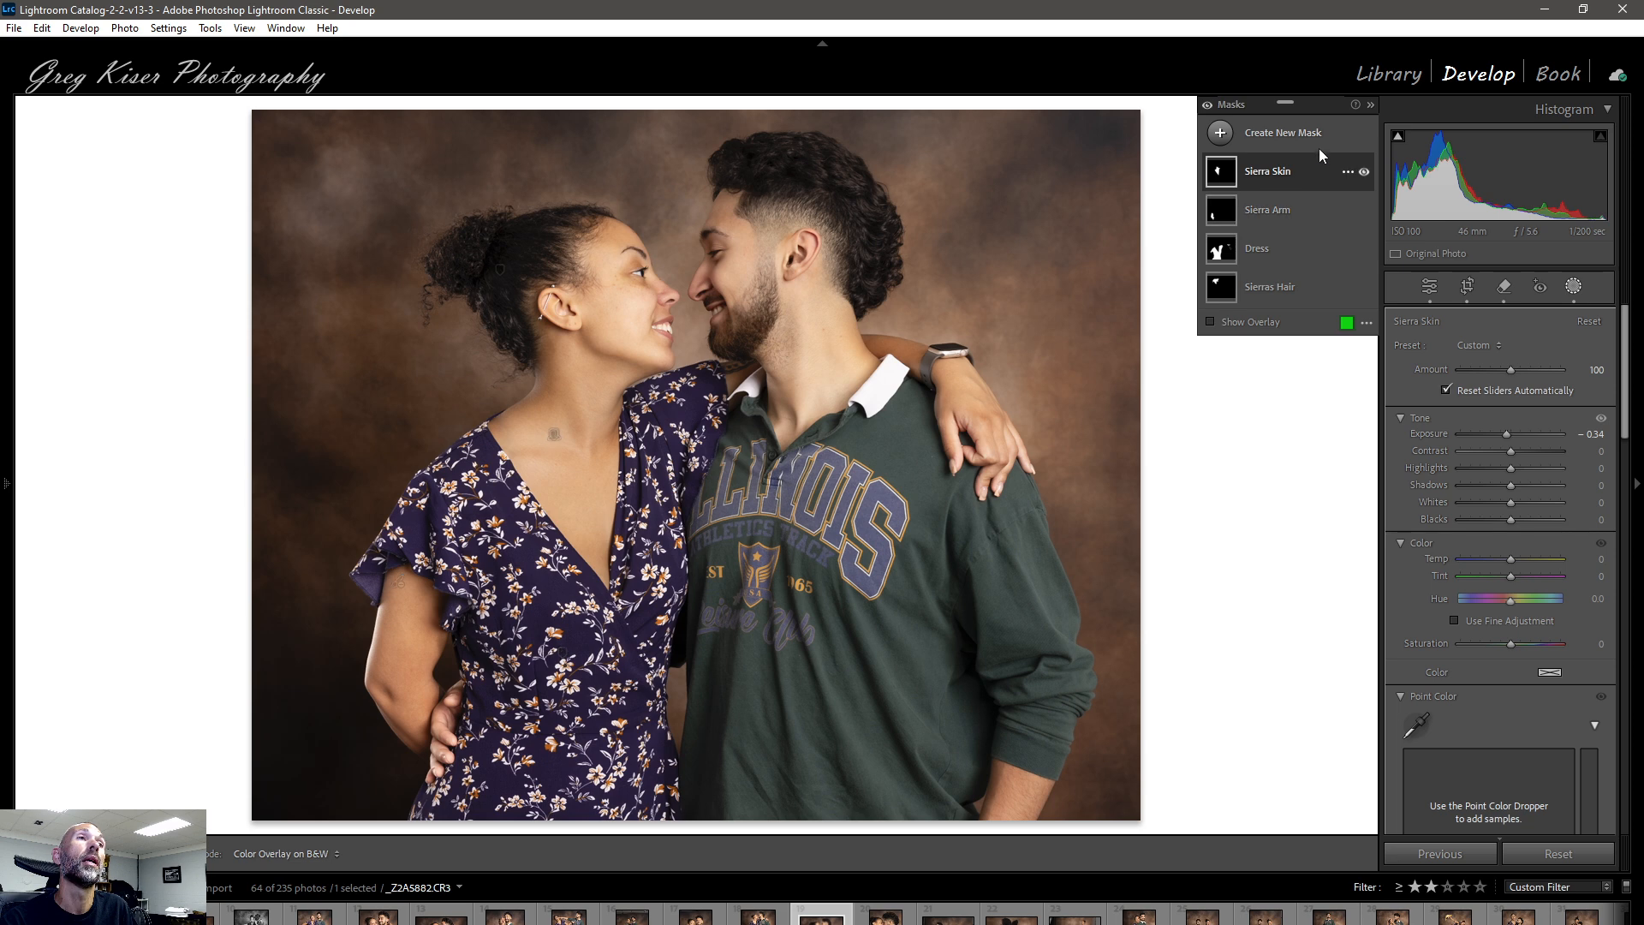
Create a fifth people mask that selects only the Hair of Person 2.
left_click(1281, 135)
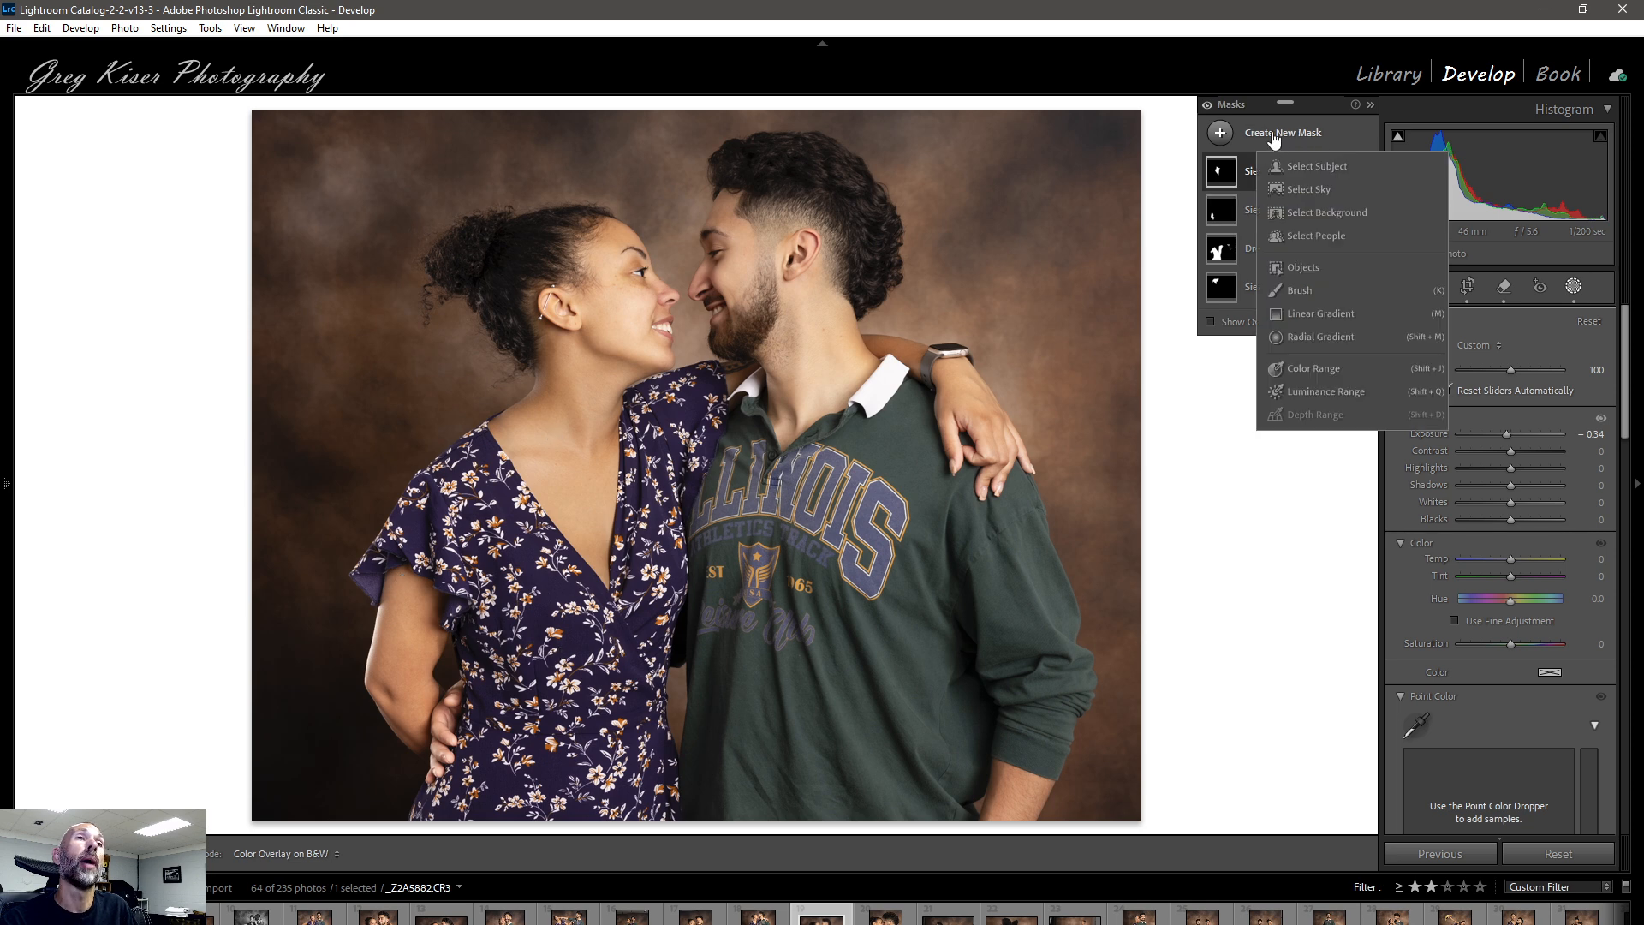
left_click(1324, 233)
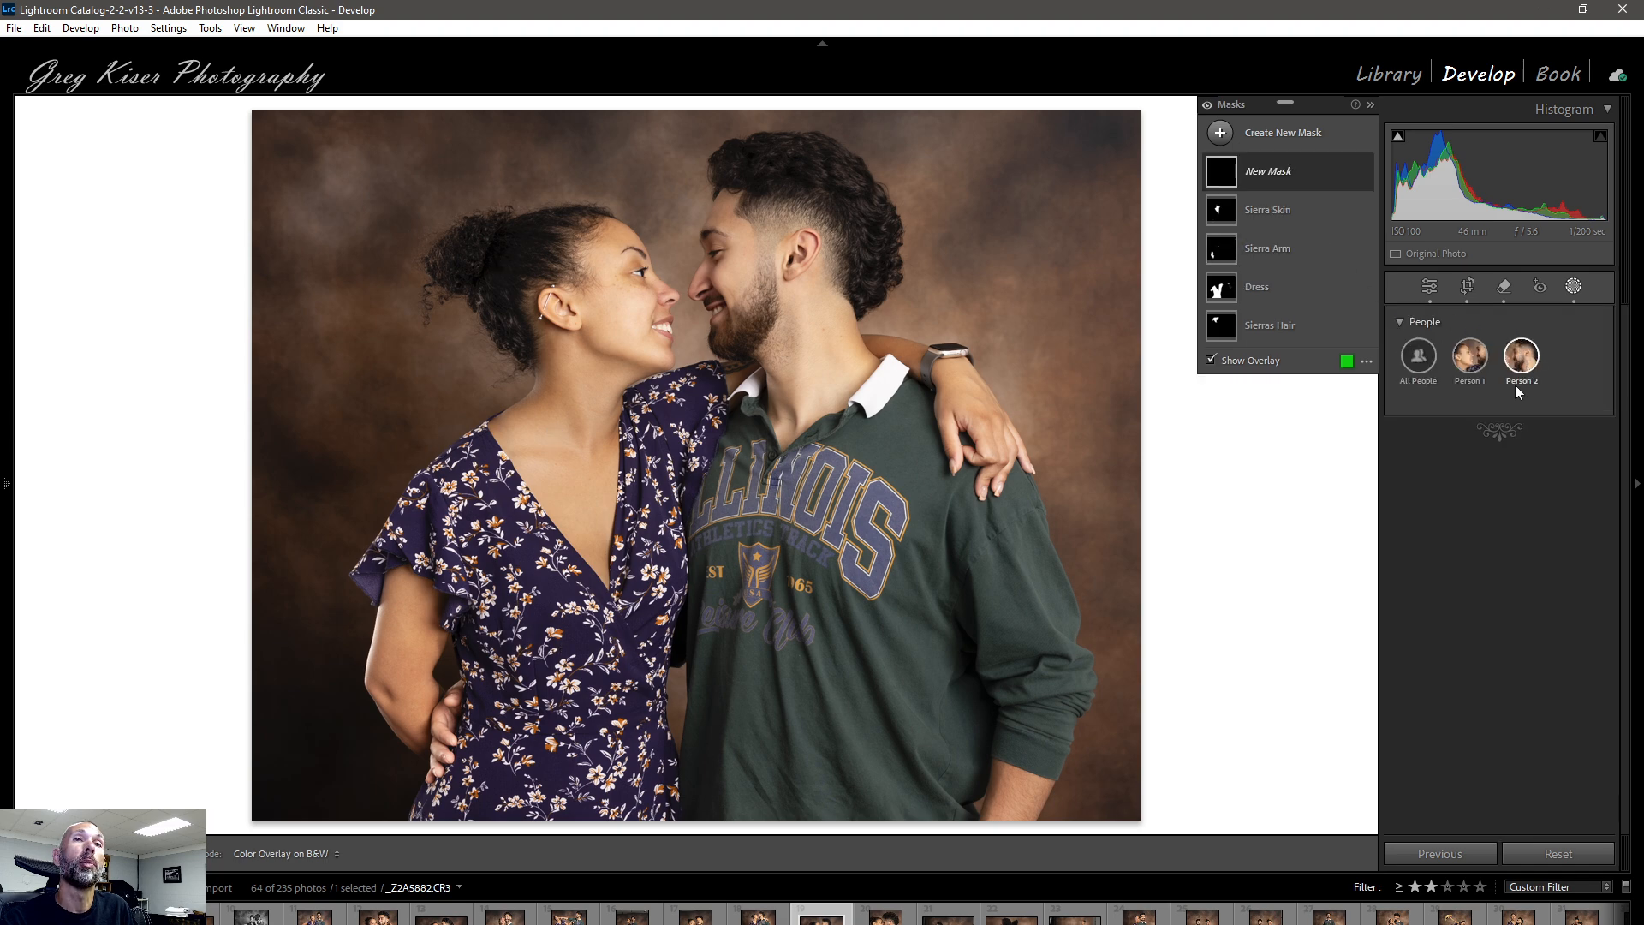
left_click(1521, 360)
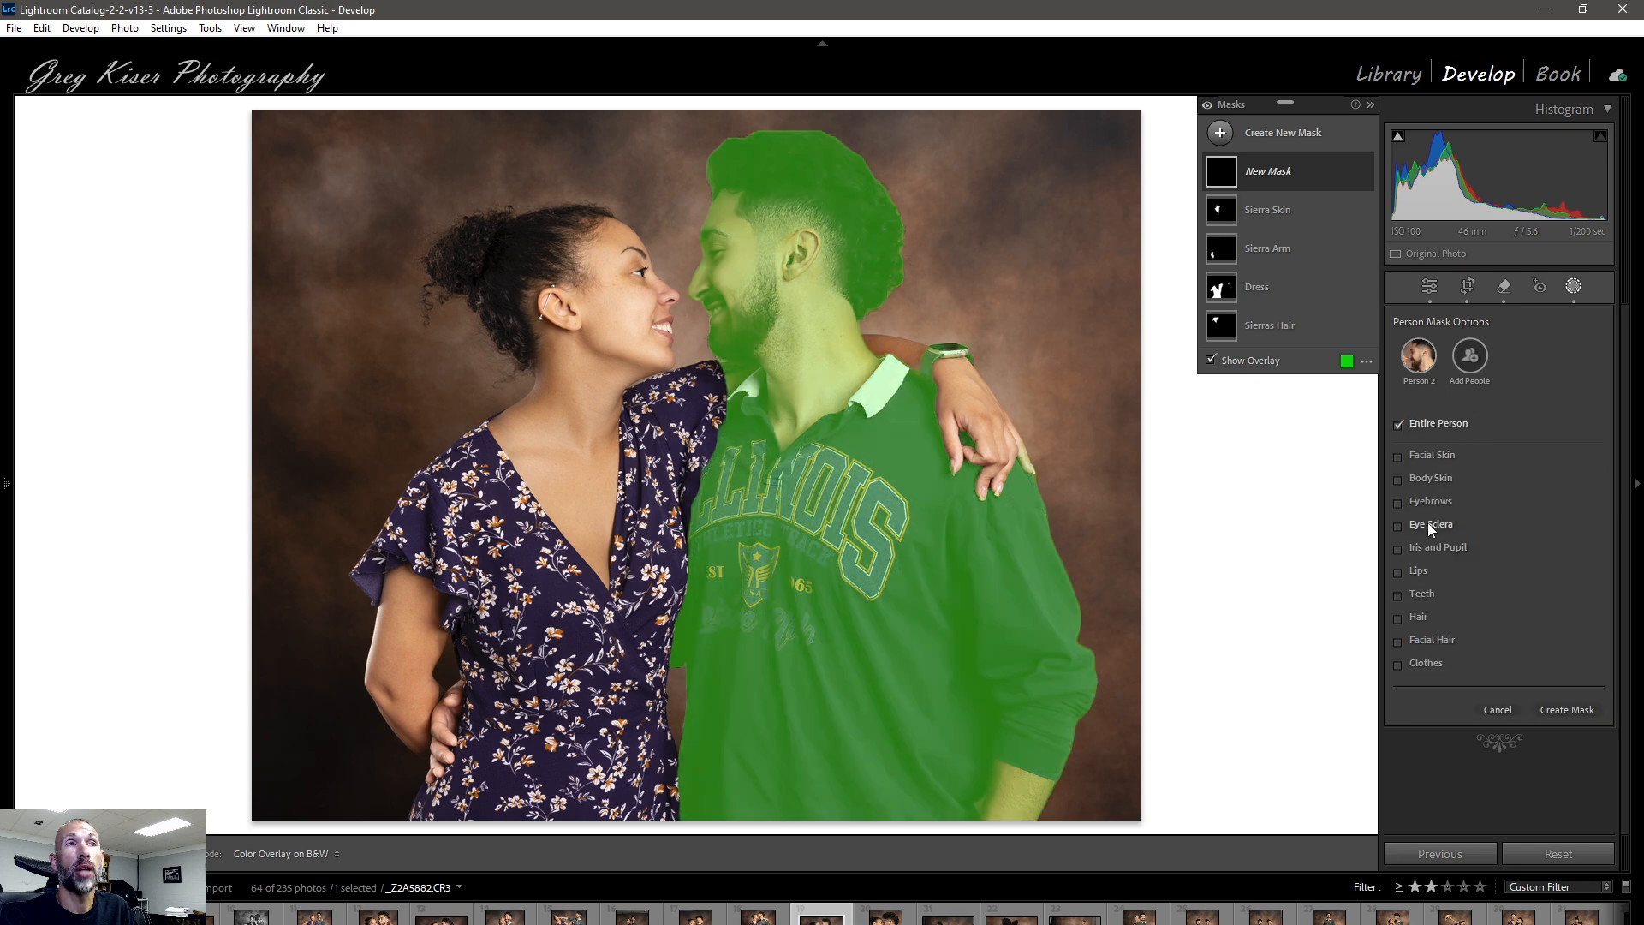
left_click(1399, 617)
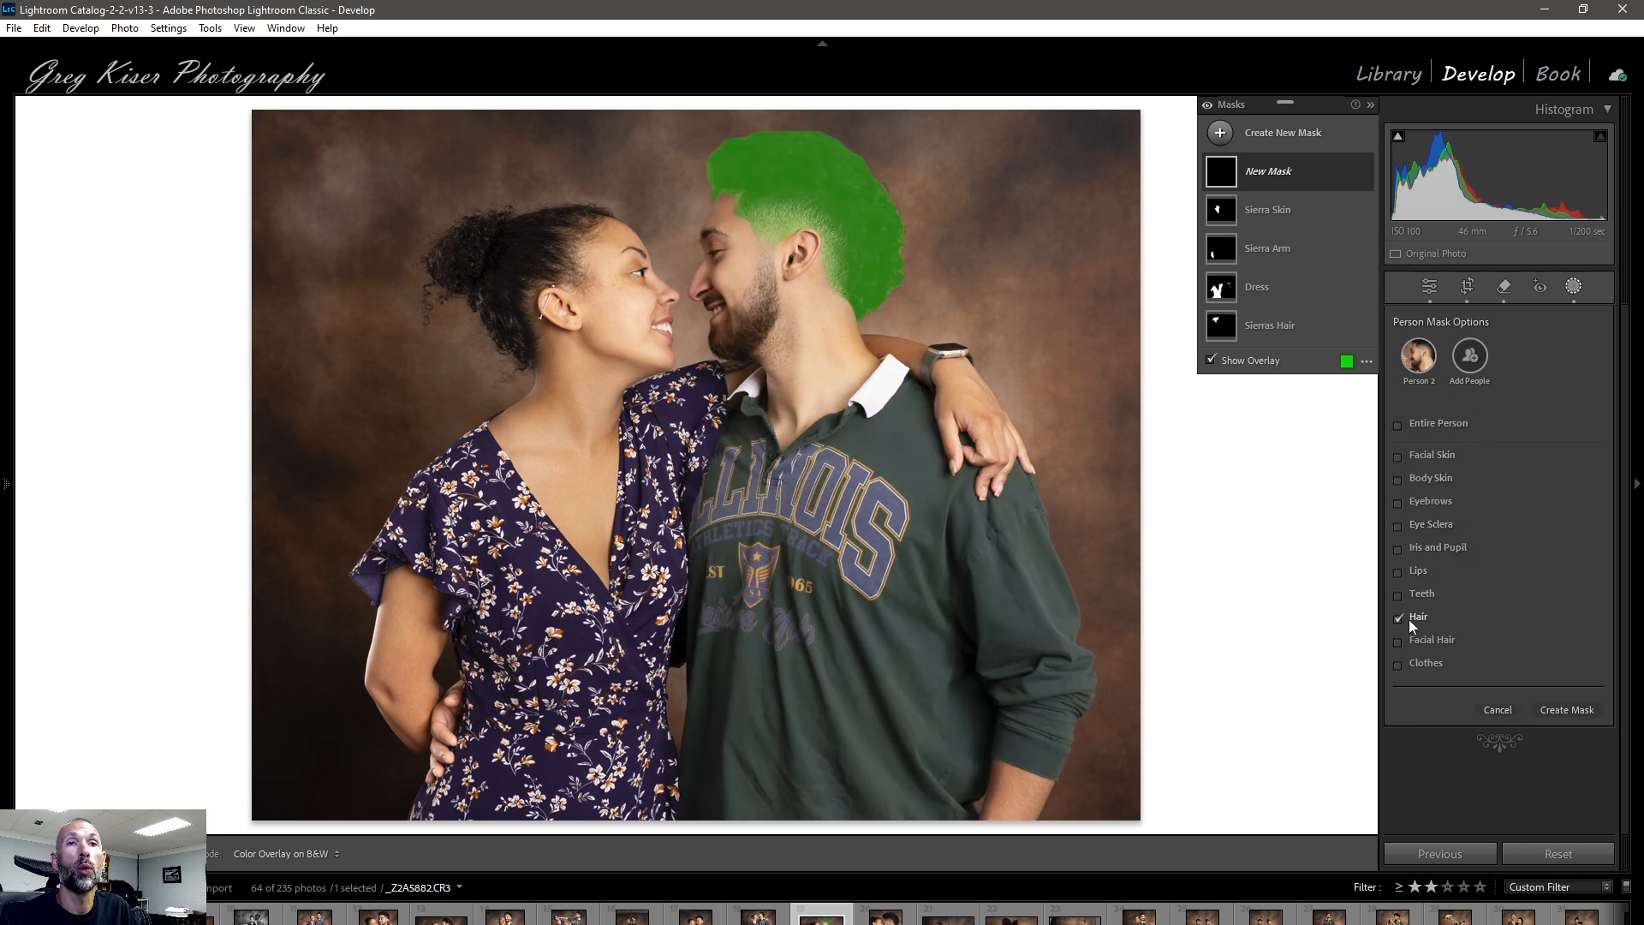
left_click(1567, 711)
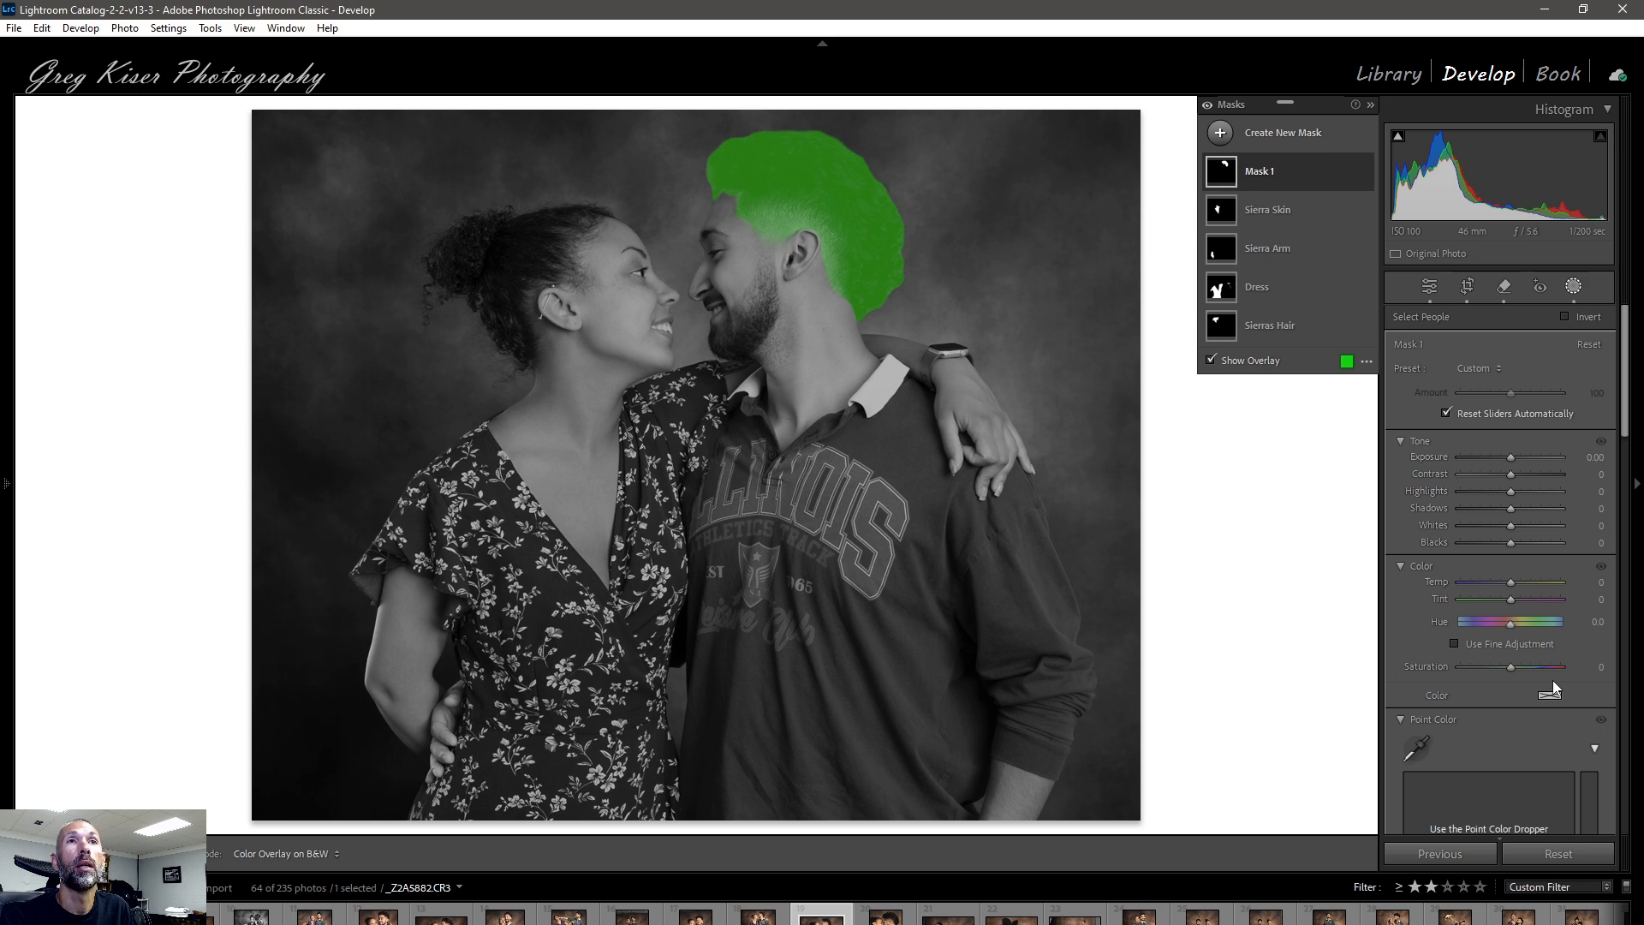
Set the man's hair mask to Exposure 0.14, Shadows 15 and Clarity 15.
left_click_drag(1511, 456, 1513, 456)
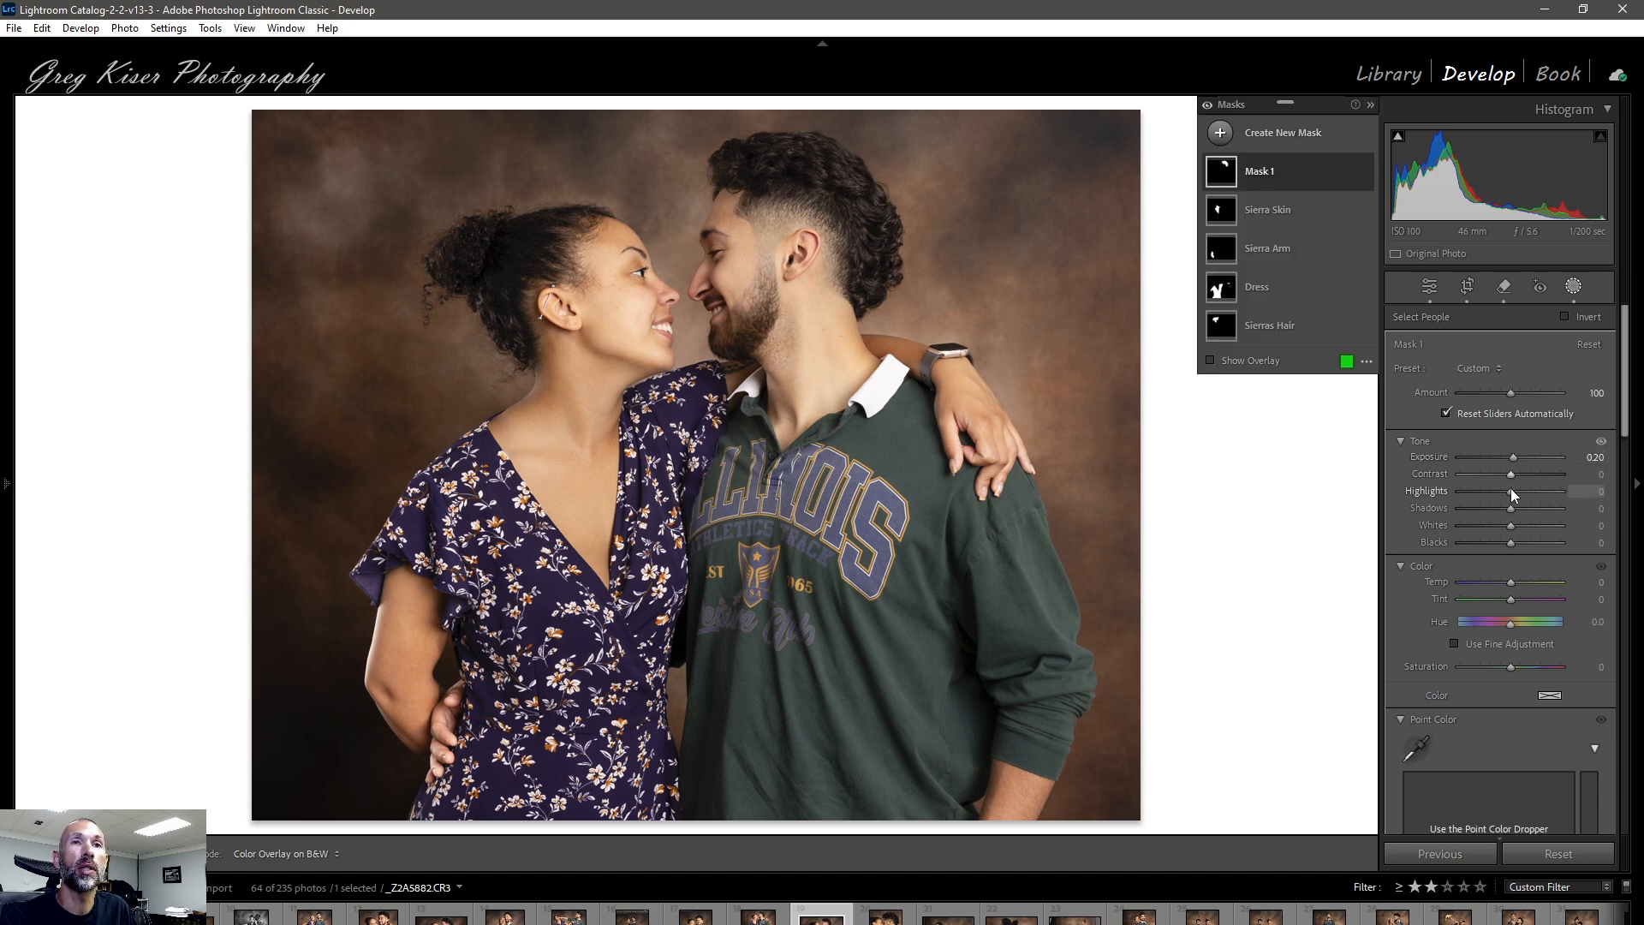
left_click_drag(1515, 507, 1519, 507)
scroll(1526, 757, "down", 7)
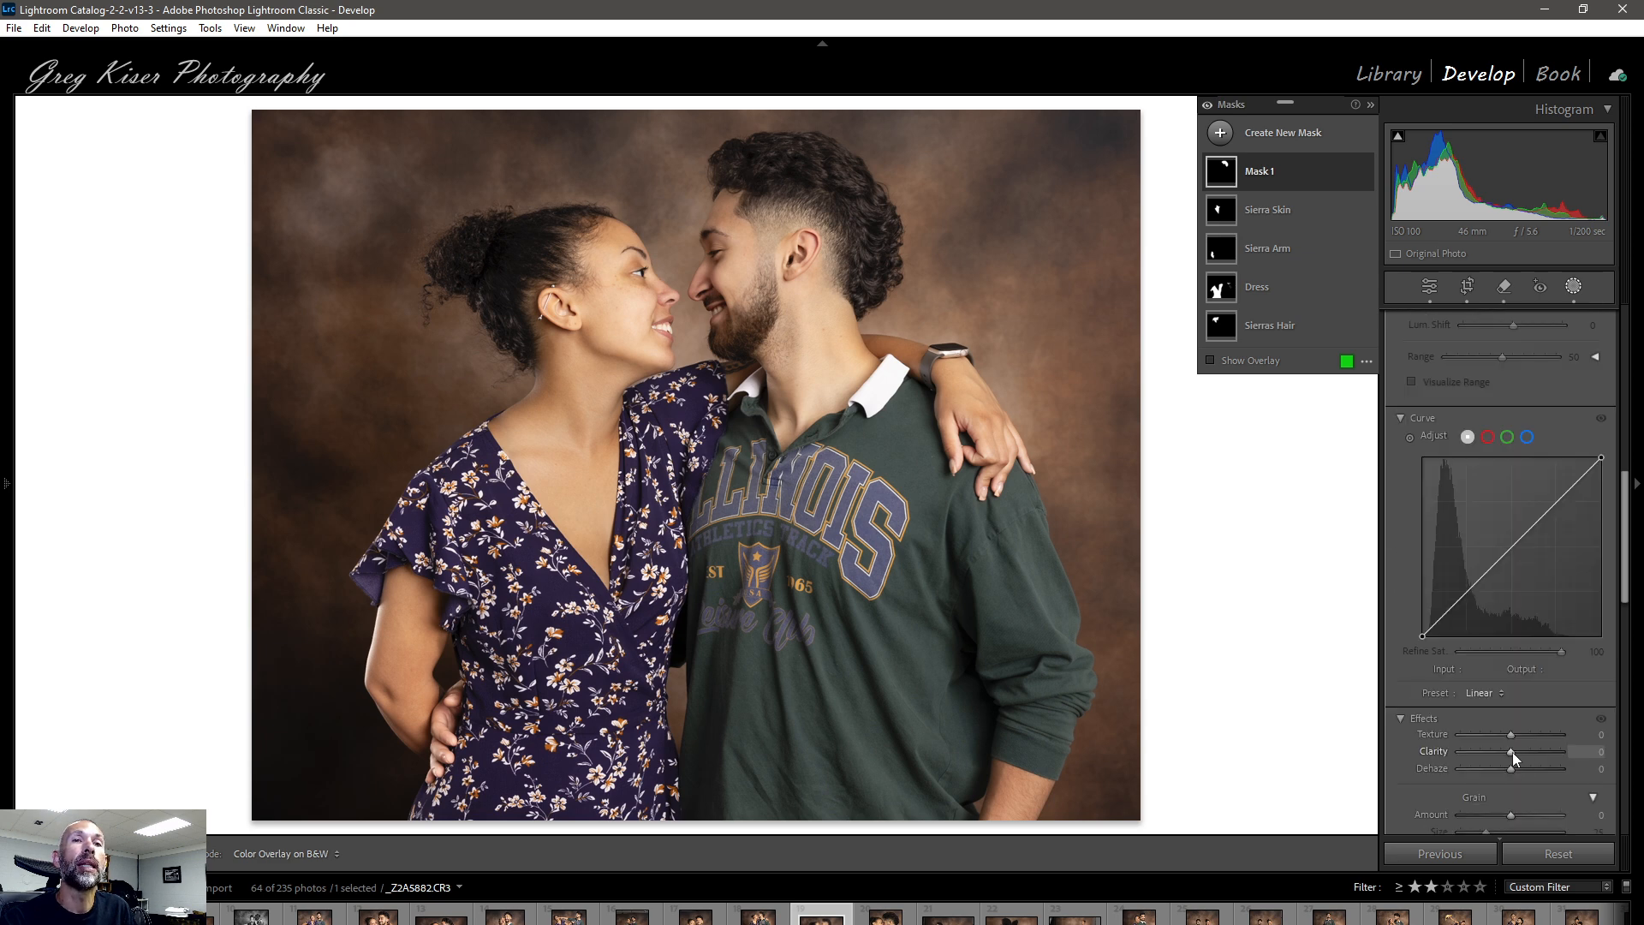
left_click_drag(1513, 752, 1519, 752)
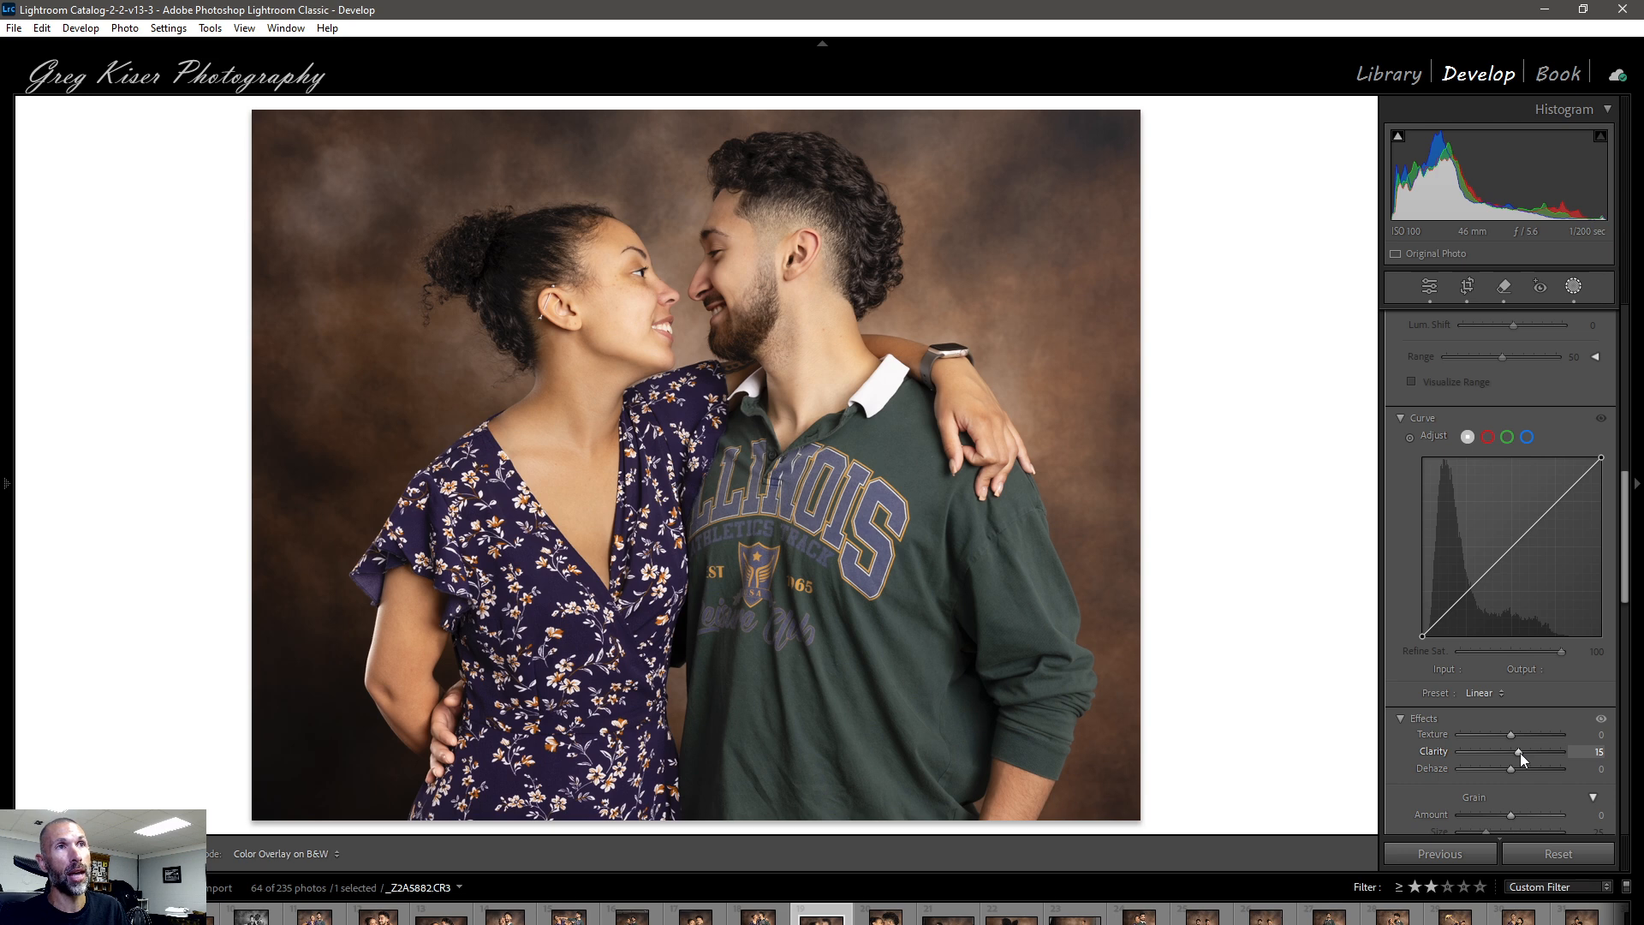
left_click_drag(1520, 752, 1519, 753)
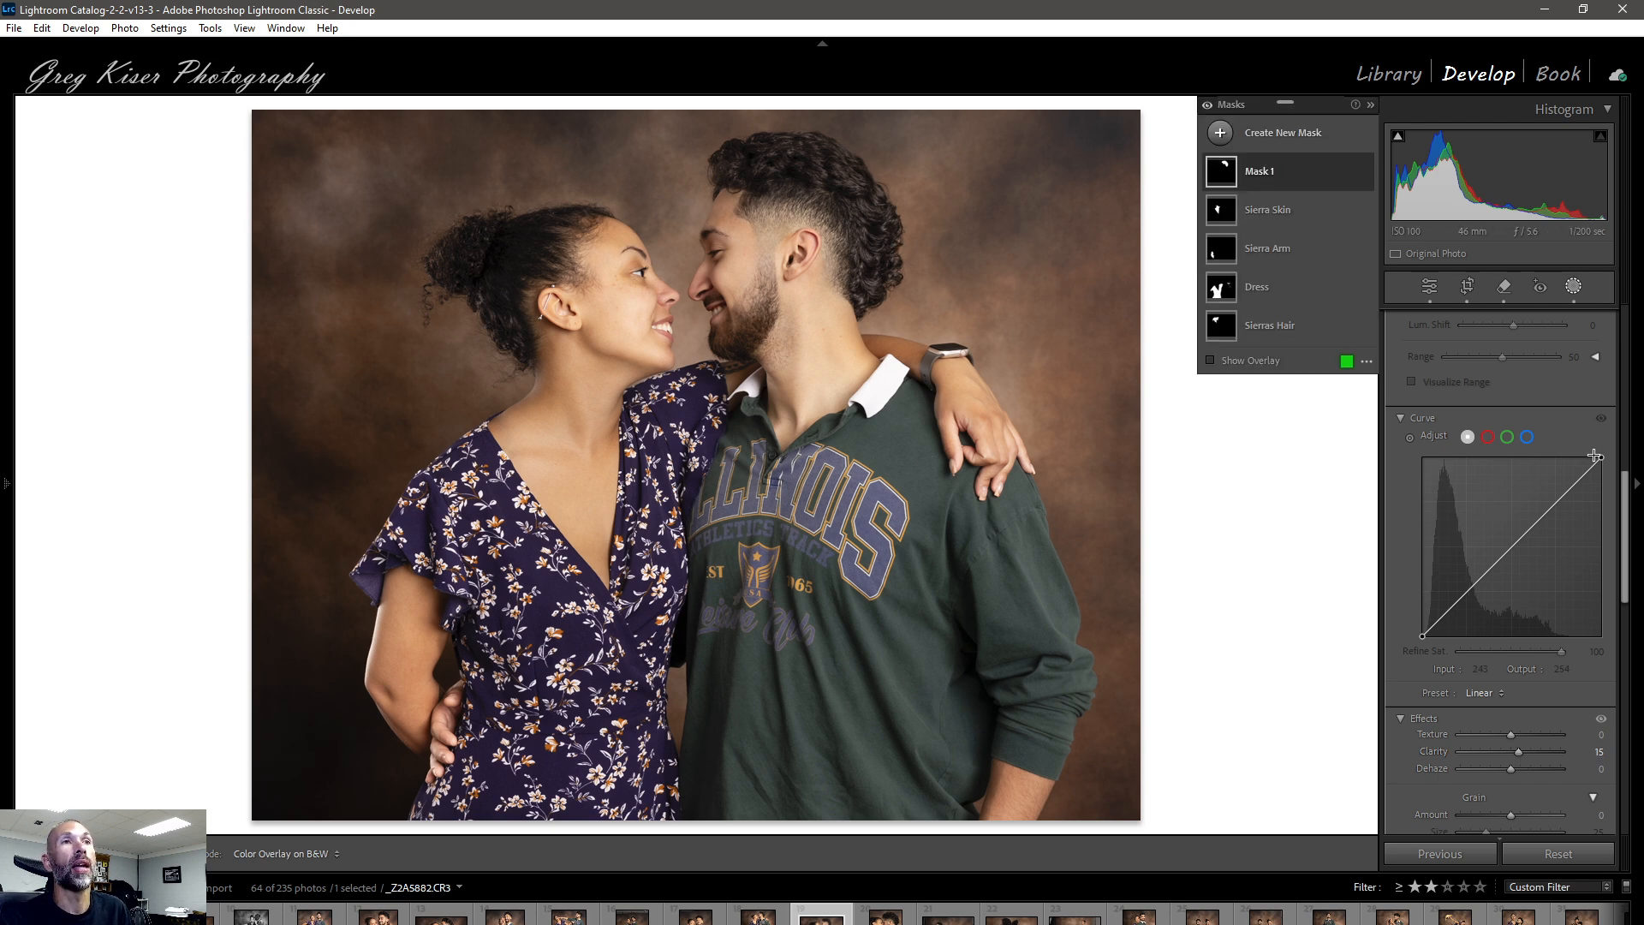
scroll(1592, 456, "up", 3)
scroll(1595, 455, "up", 5)
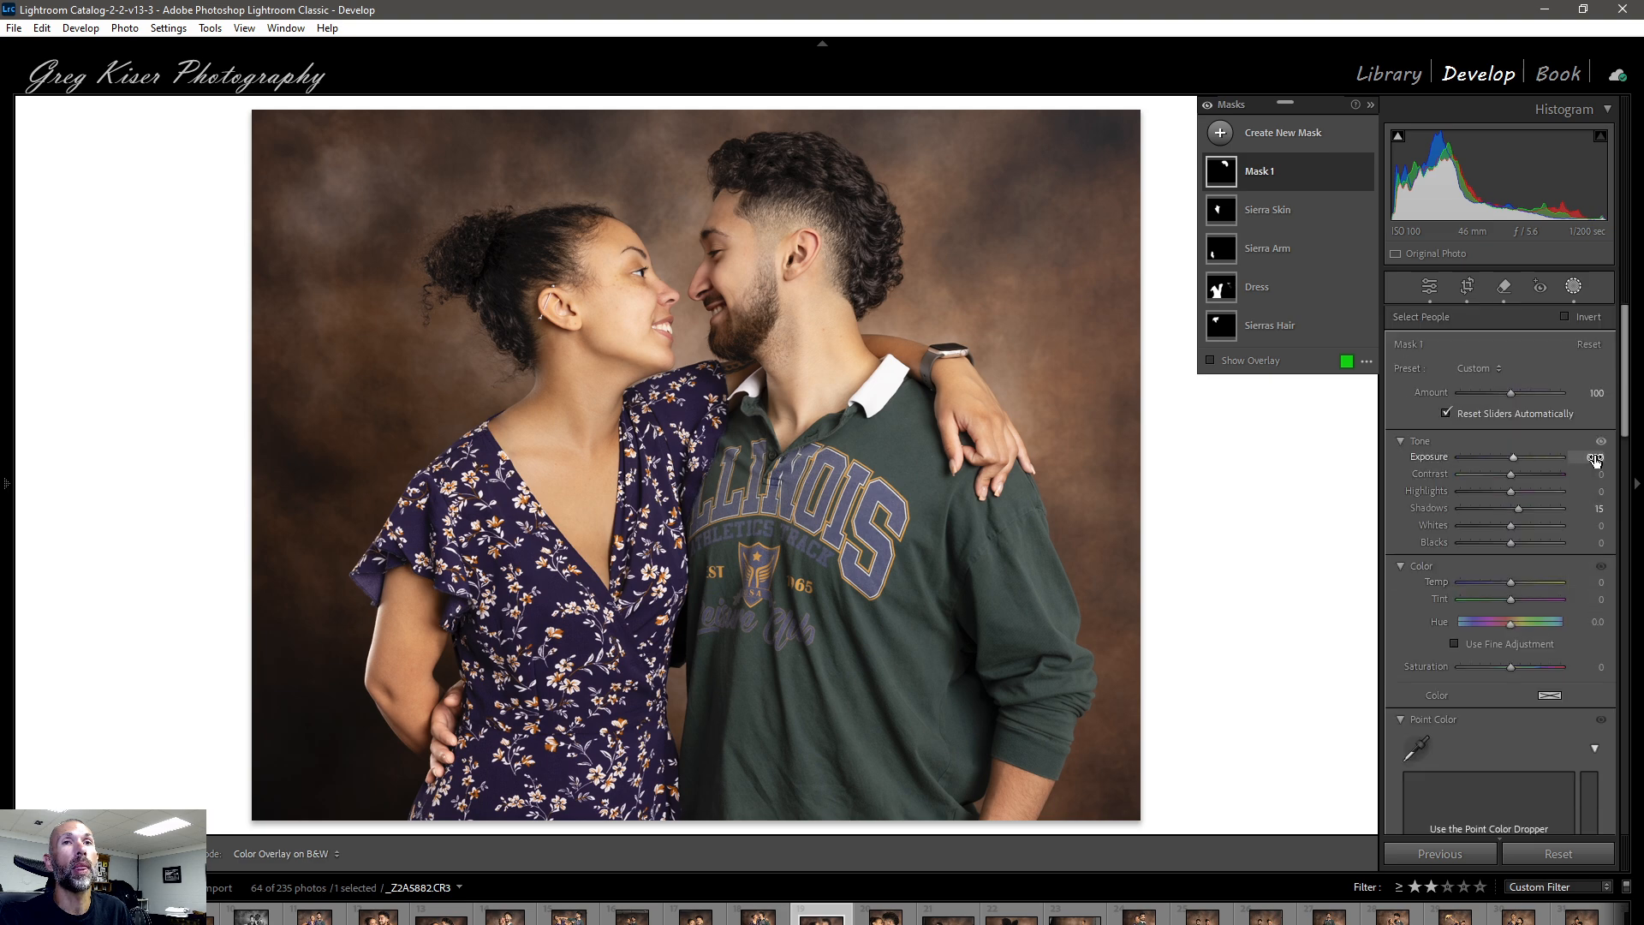
left_click_drag(1514, 456, 1514, 456)
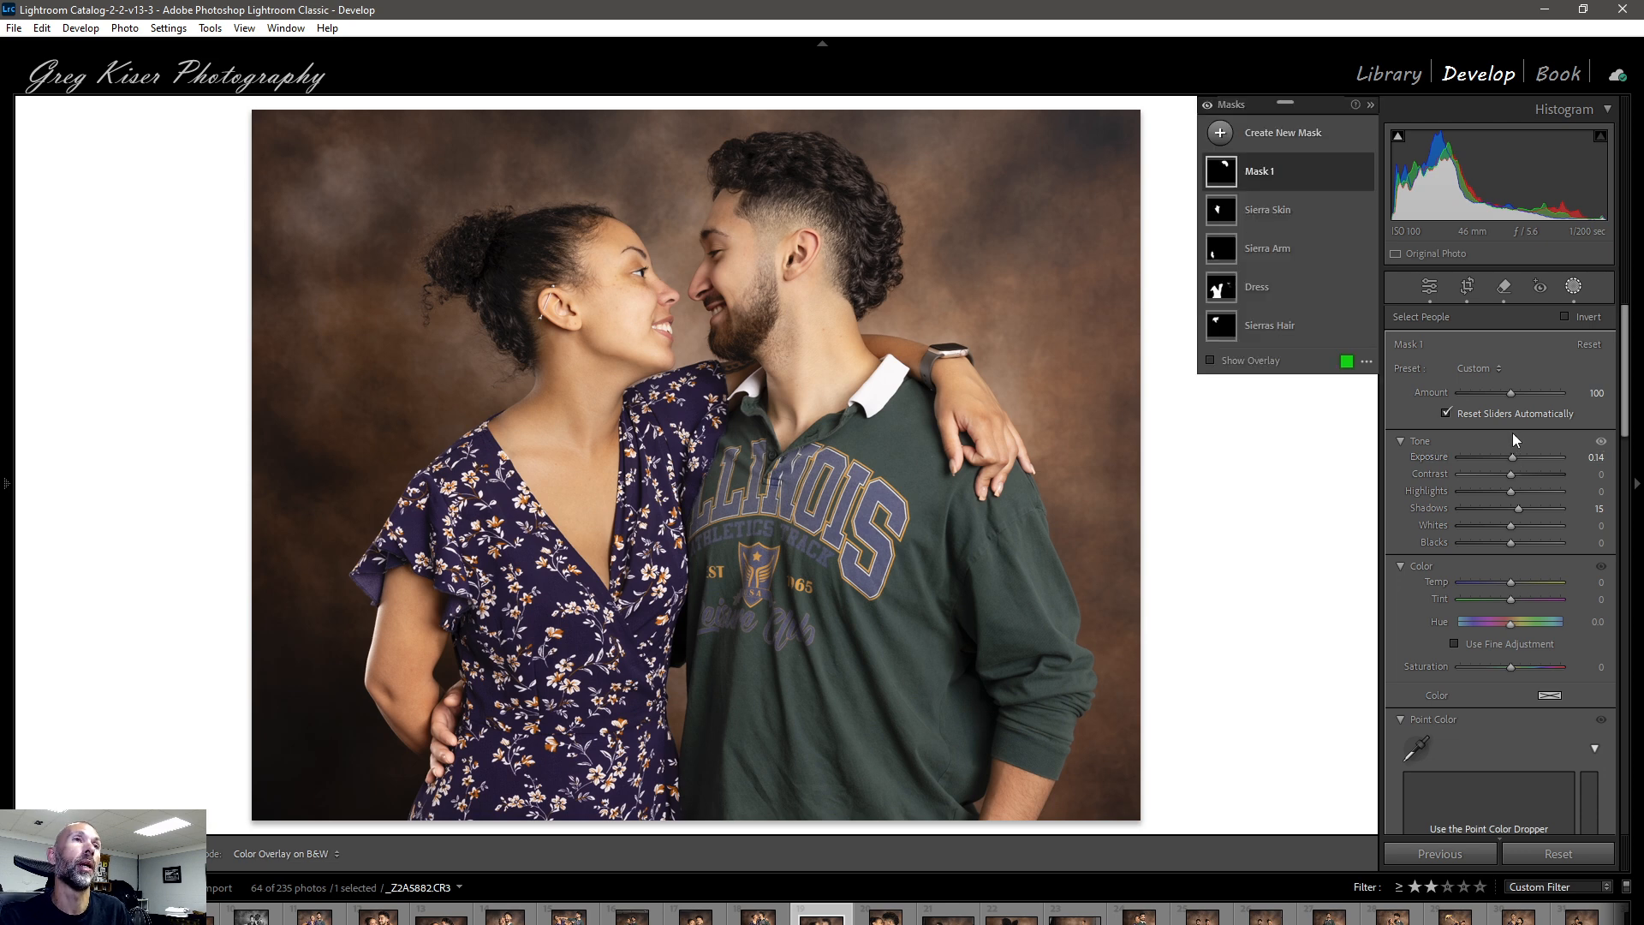
Toggle the man's hair mask to compare its effect, and rename it with his name followed by "Hair".
left_click(1364, 173)
left_click(1364, 173)
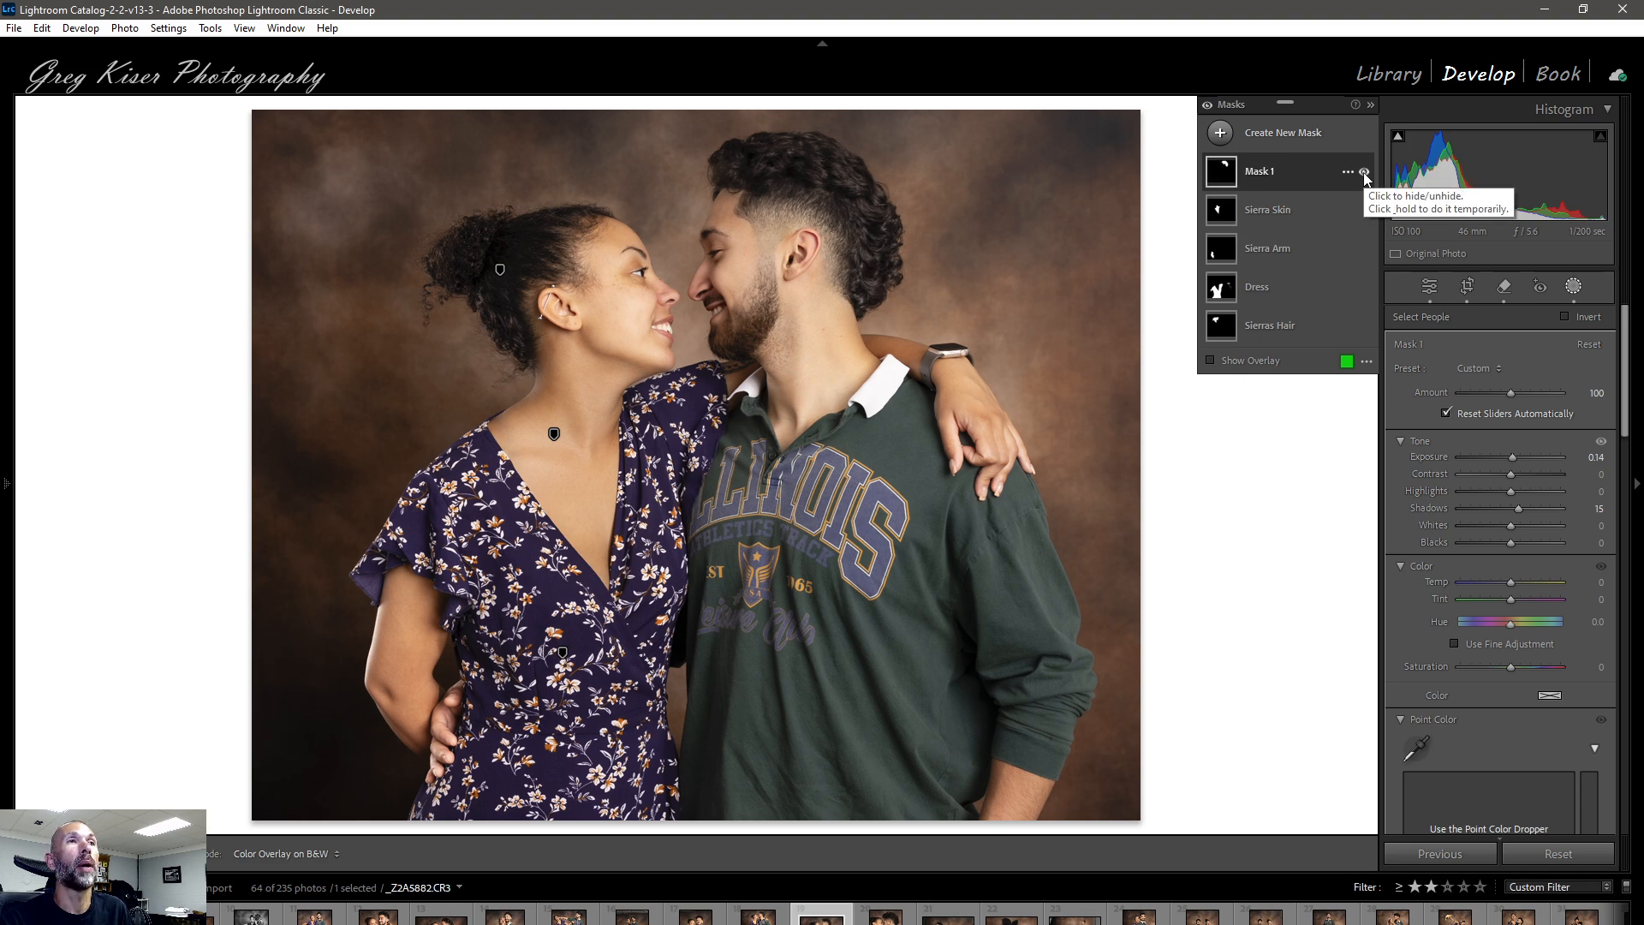
double_click(1269, 181)
type("AJ")
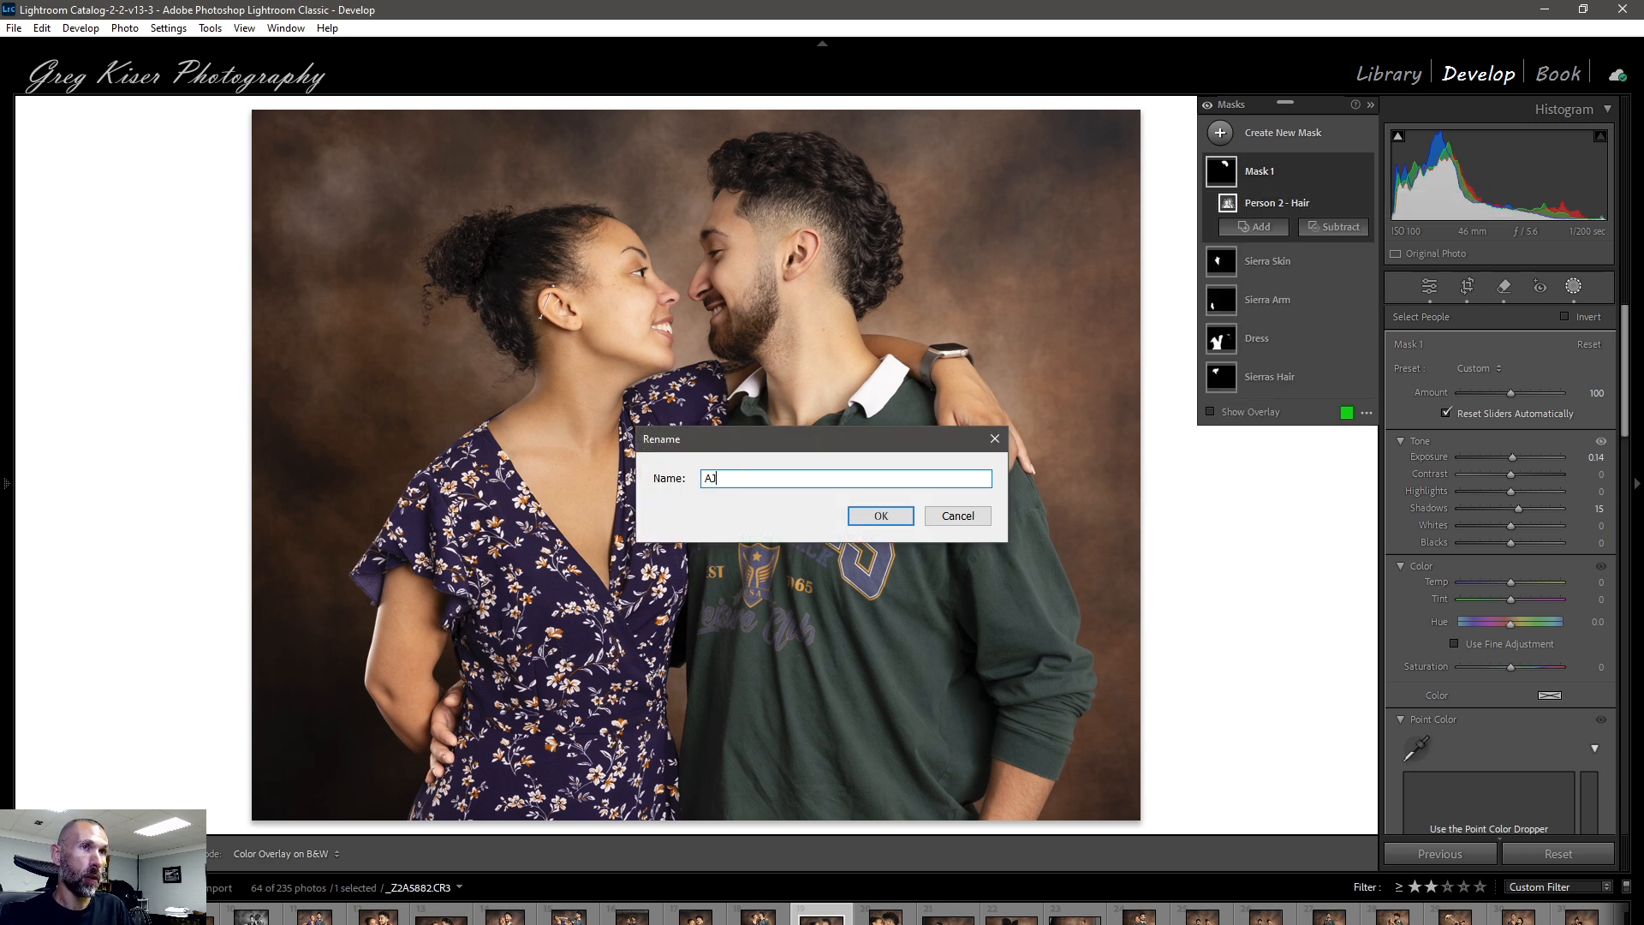
type(" Hair")
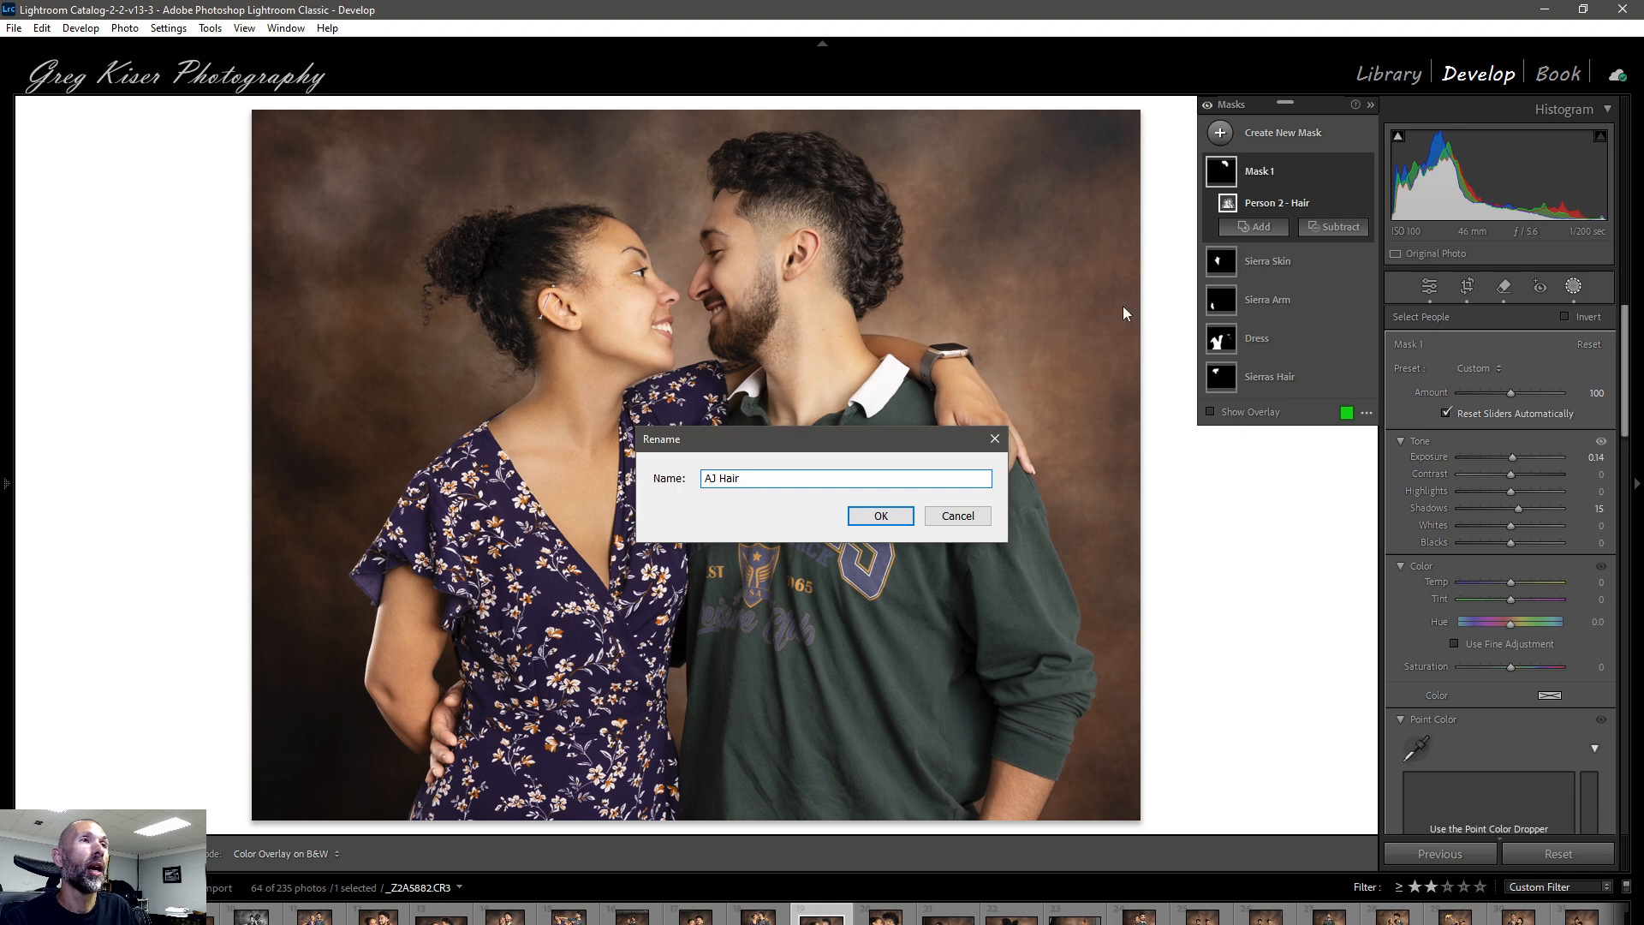
left_click(880, 516)
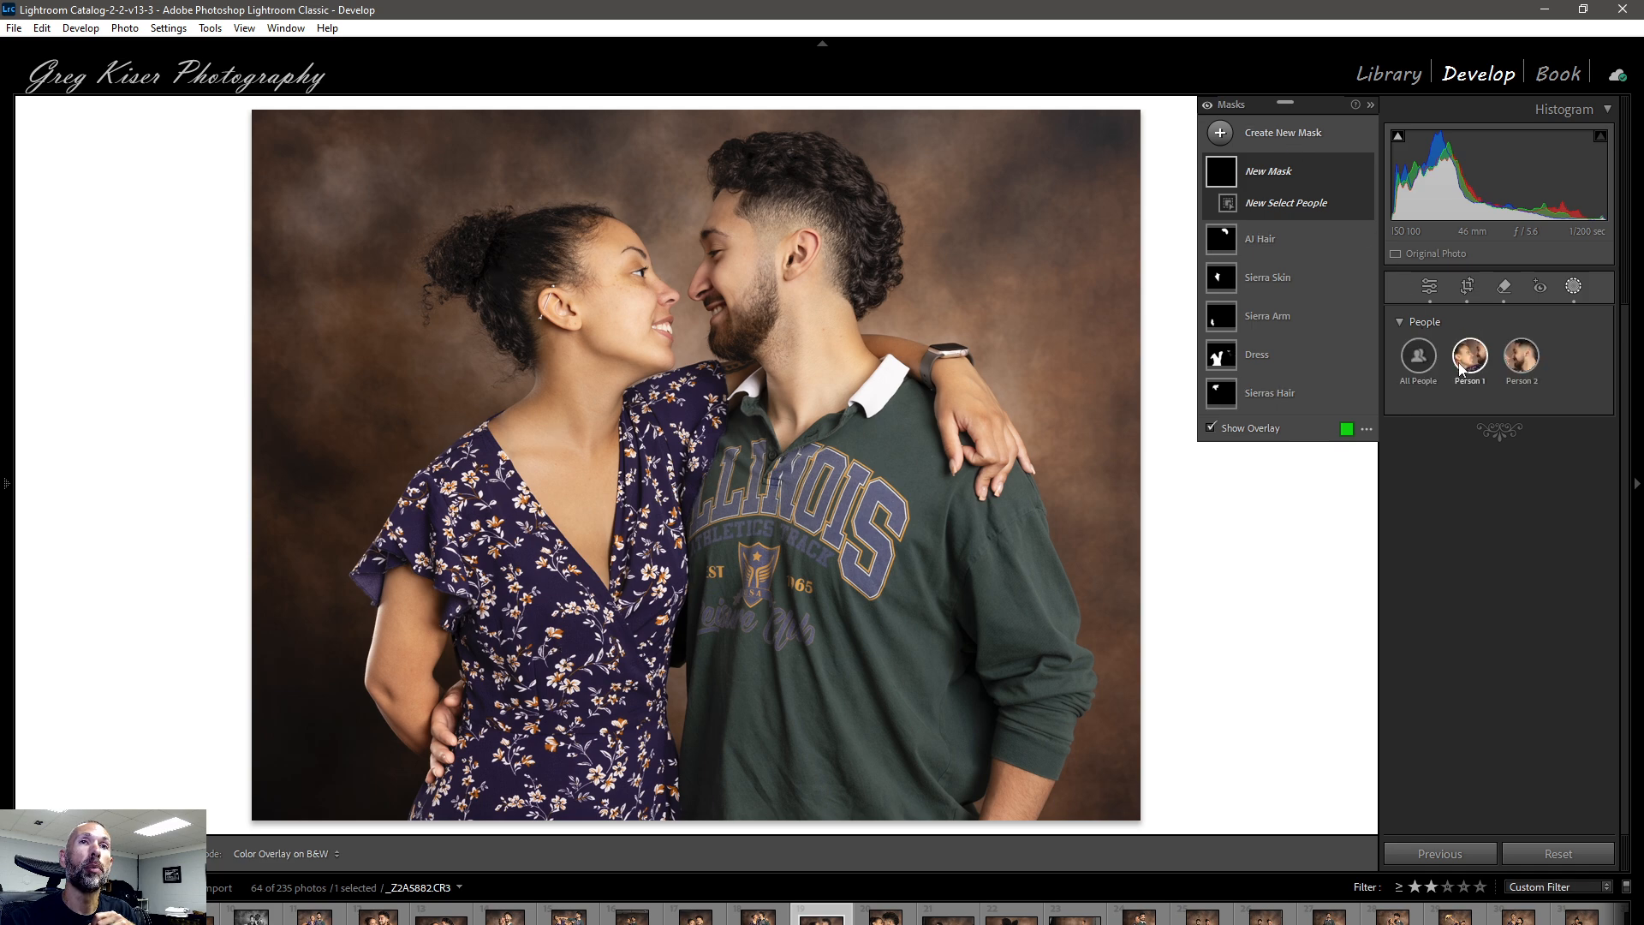
Create another people mask that selects only the Lips of Person 1.
left_click(1458, 363)
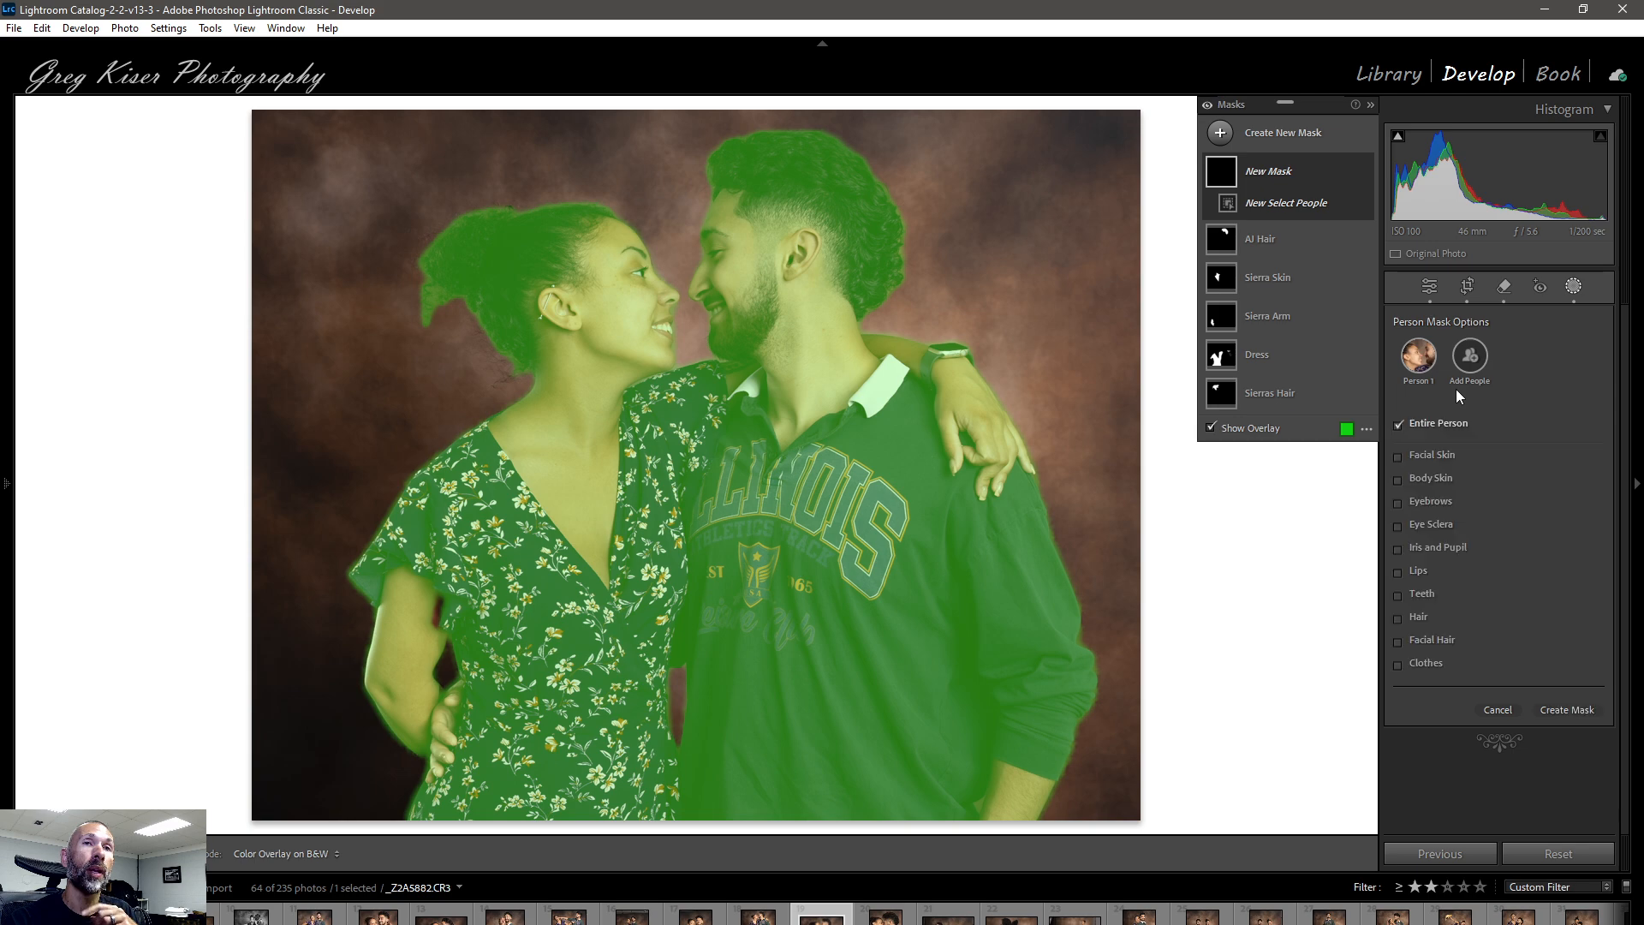
left_click(1454, 423)
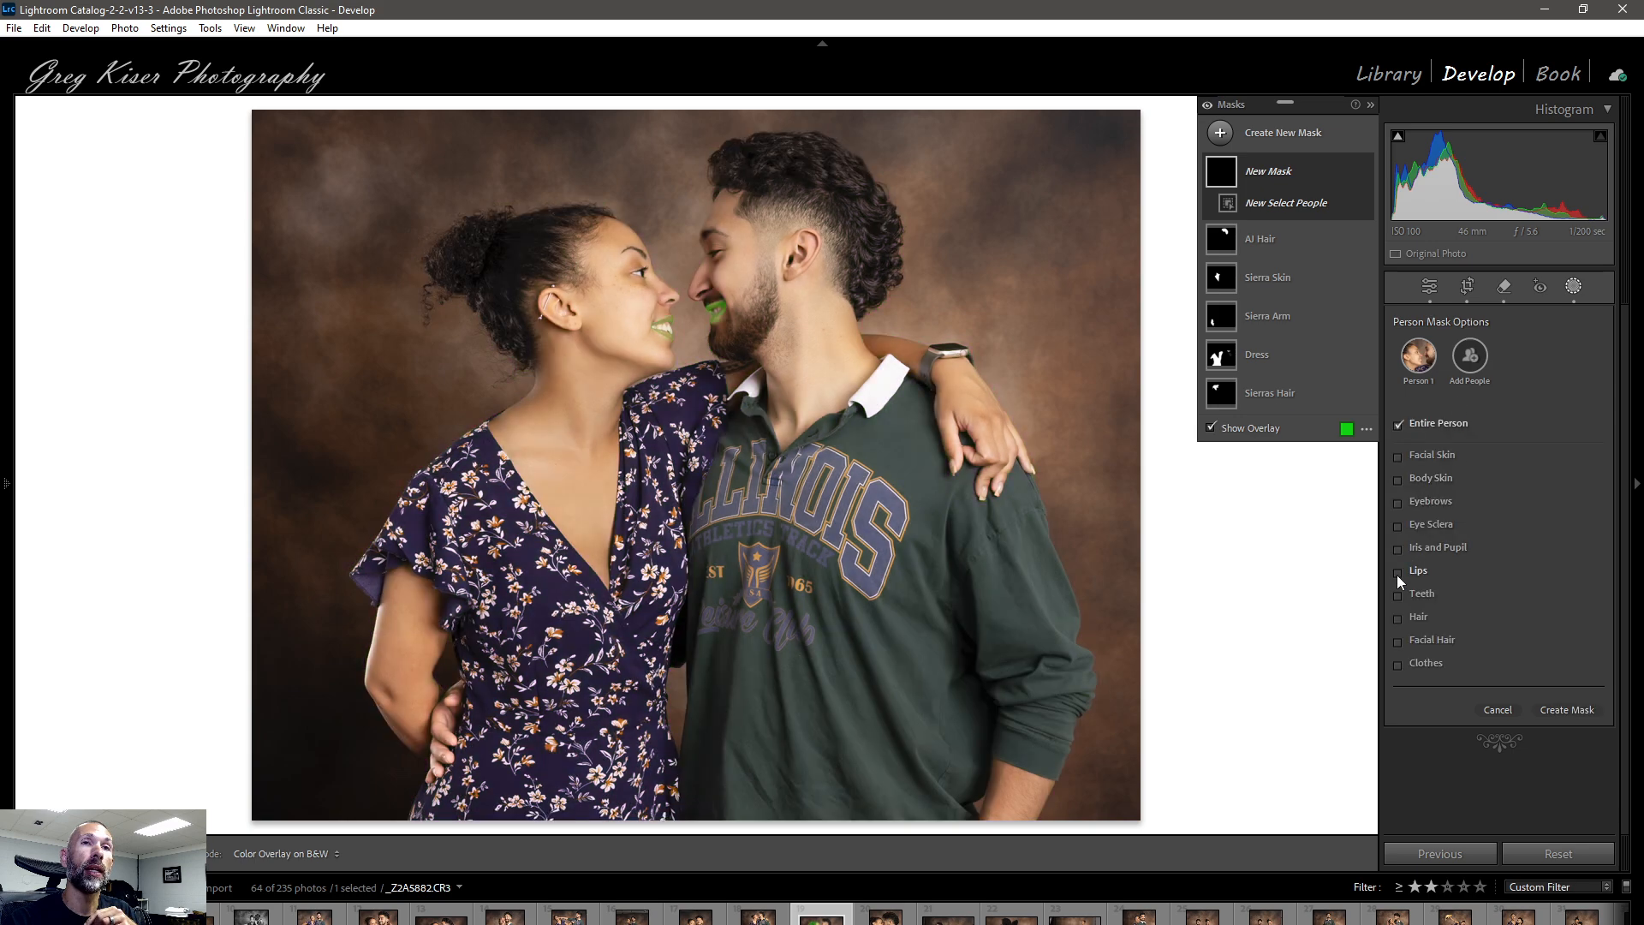
left_click(1397, 573)
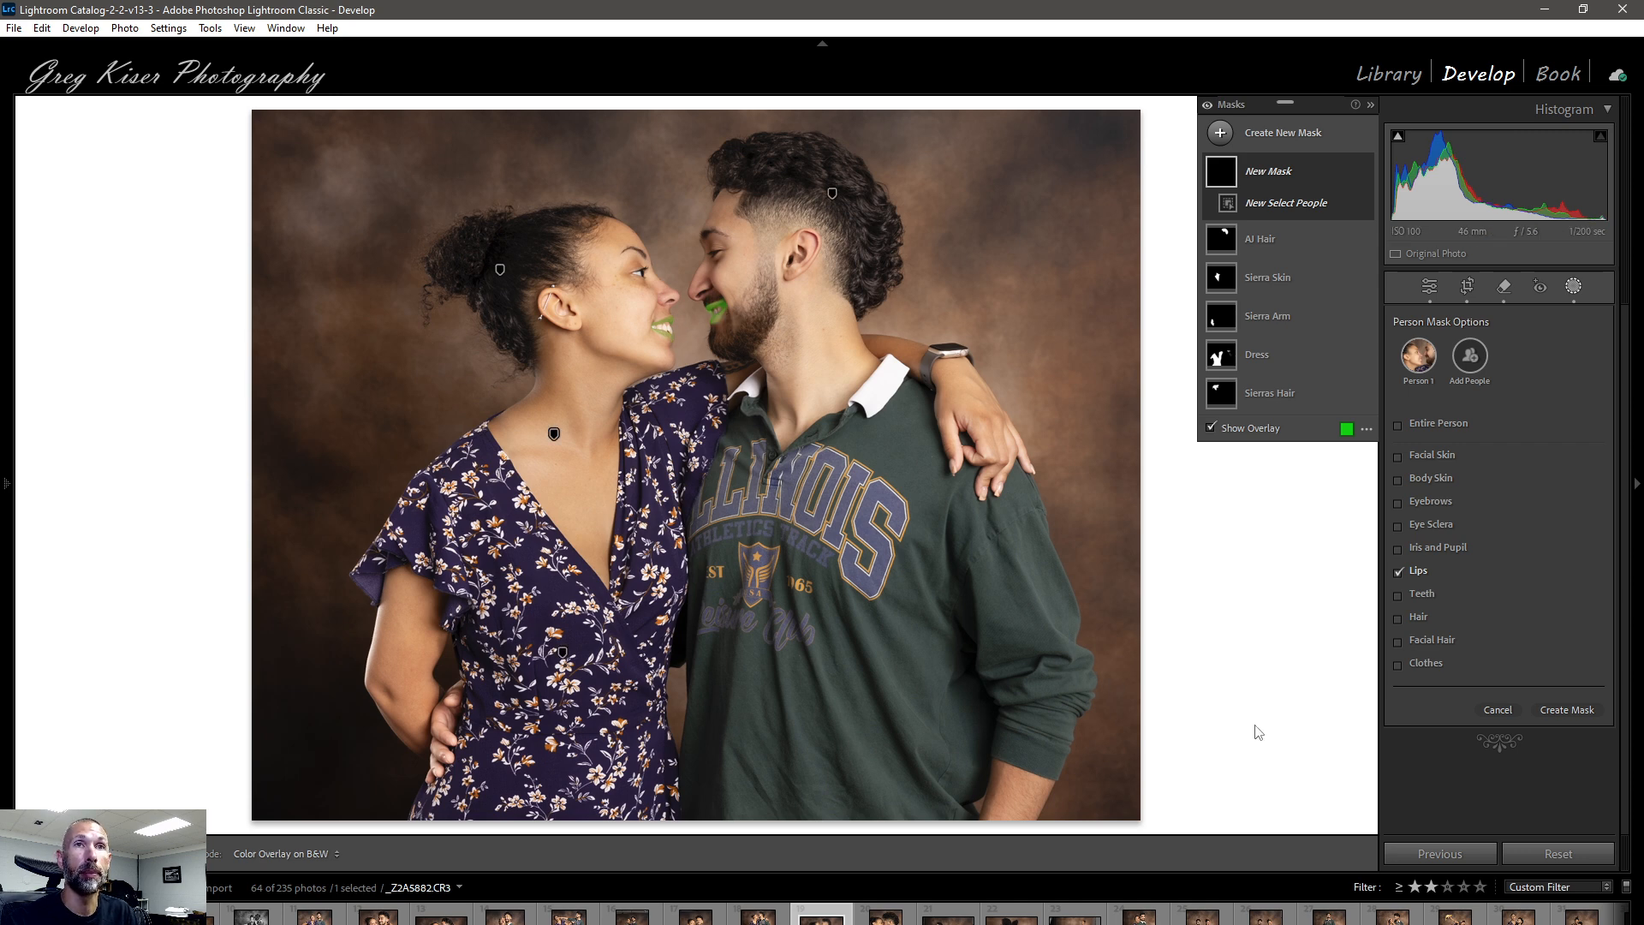
left_click(1581, 711)
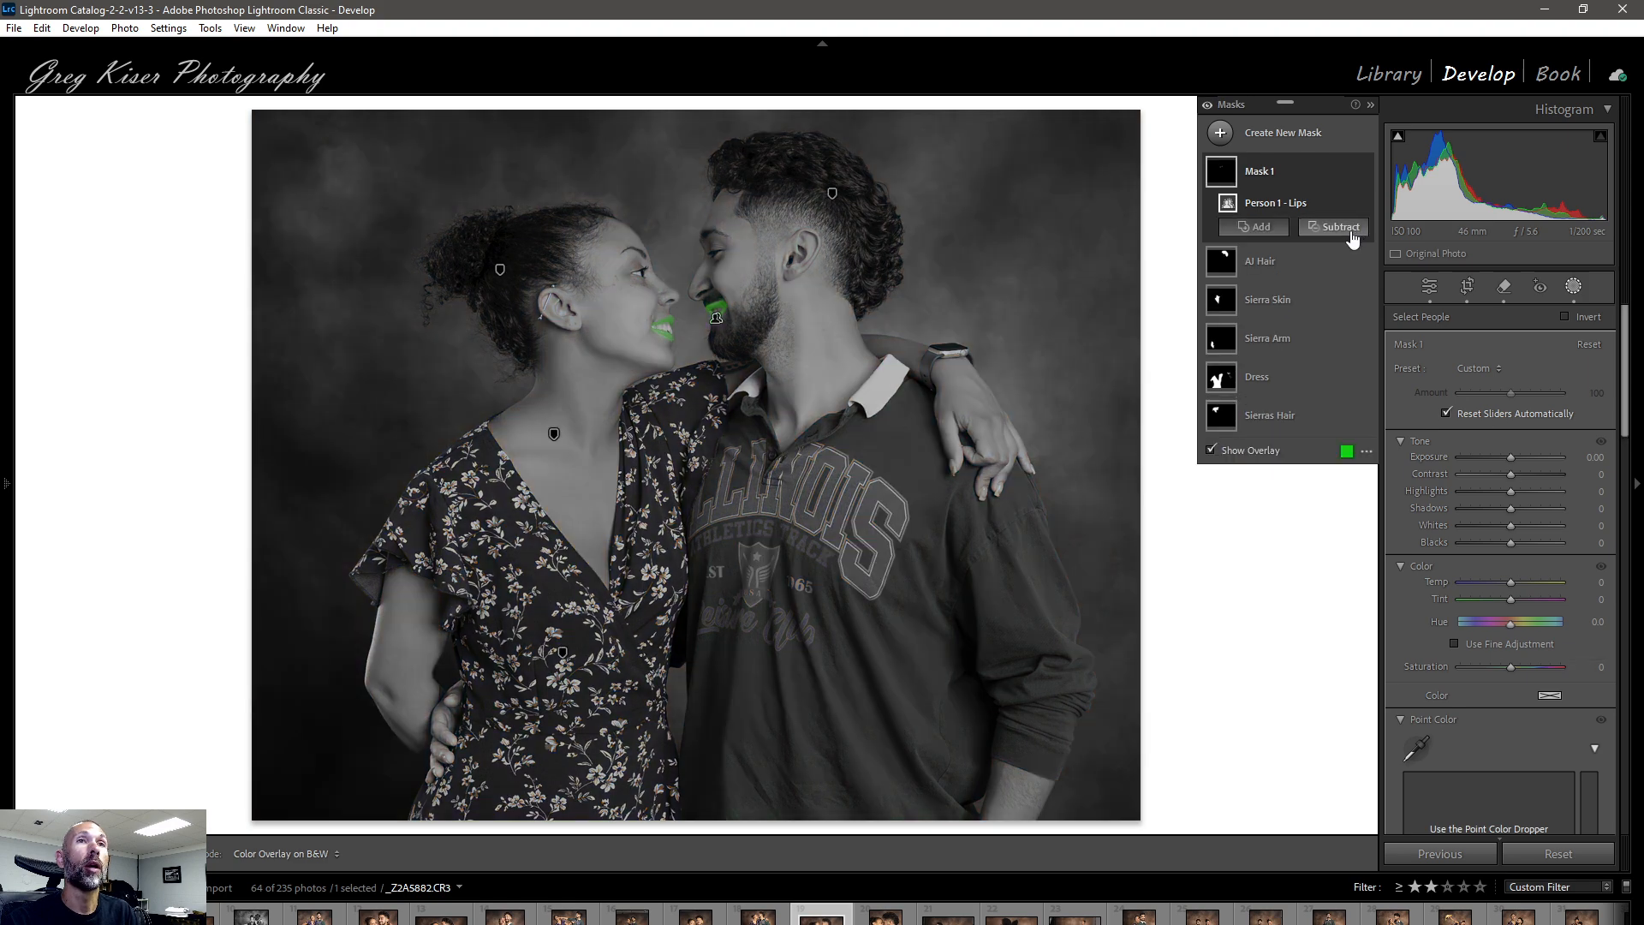
Subtract the man's lips from the new lips mask with a size 11 brush, keeping only the woman's lips.
left_click(1350, 236)
left_click(1340, 399)
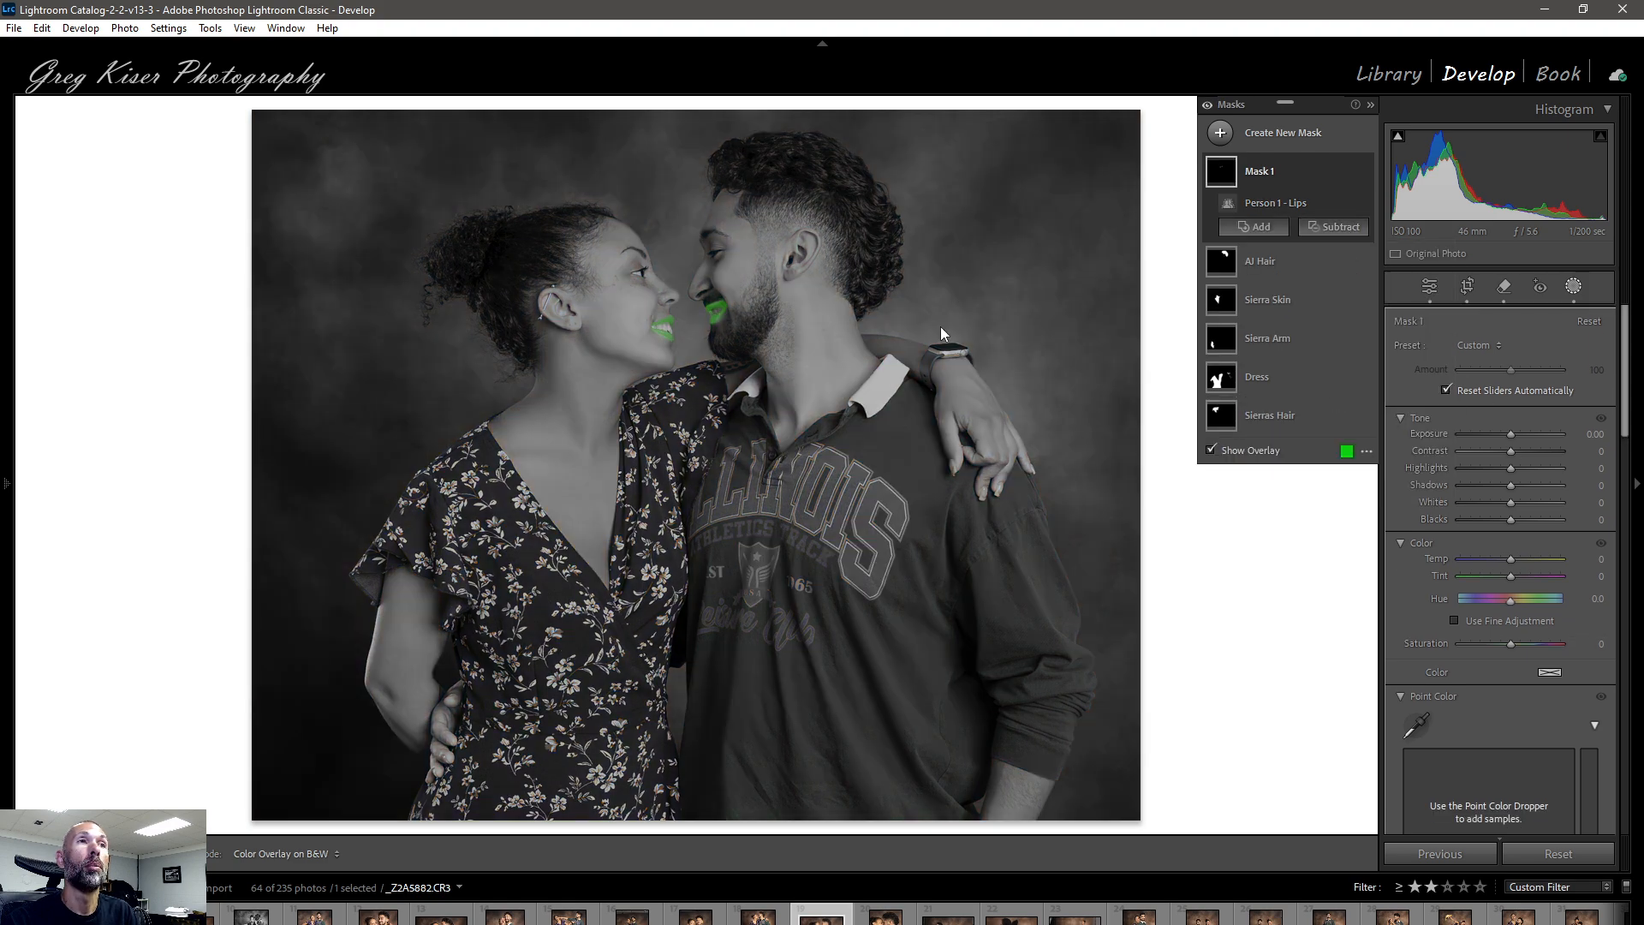
scroll(728, 306, "down", 4)
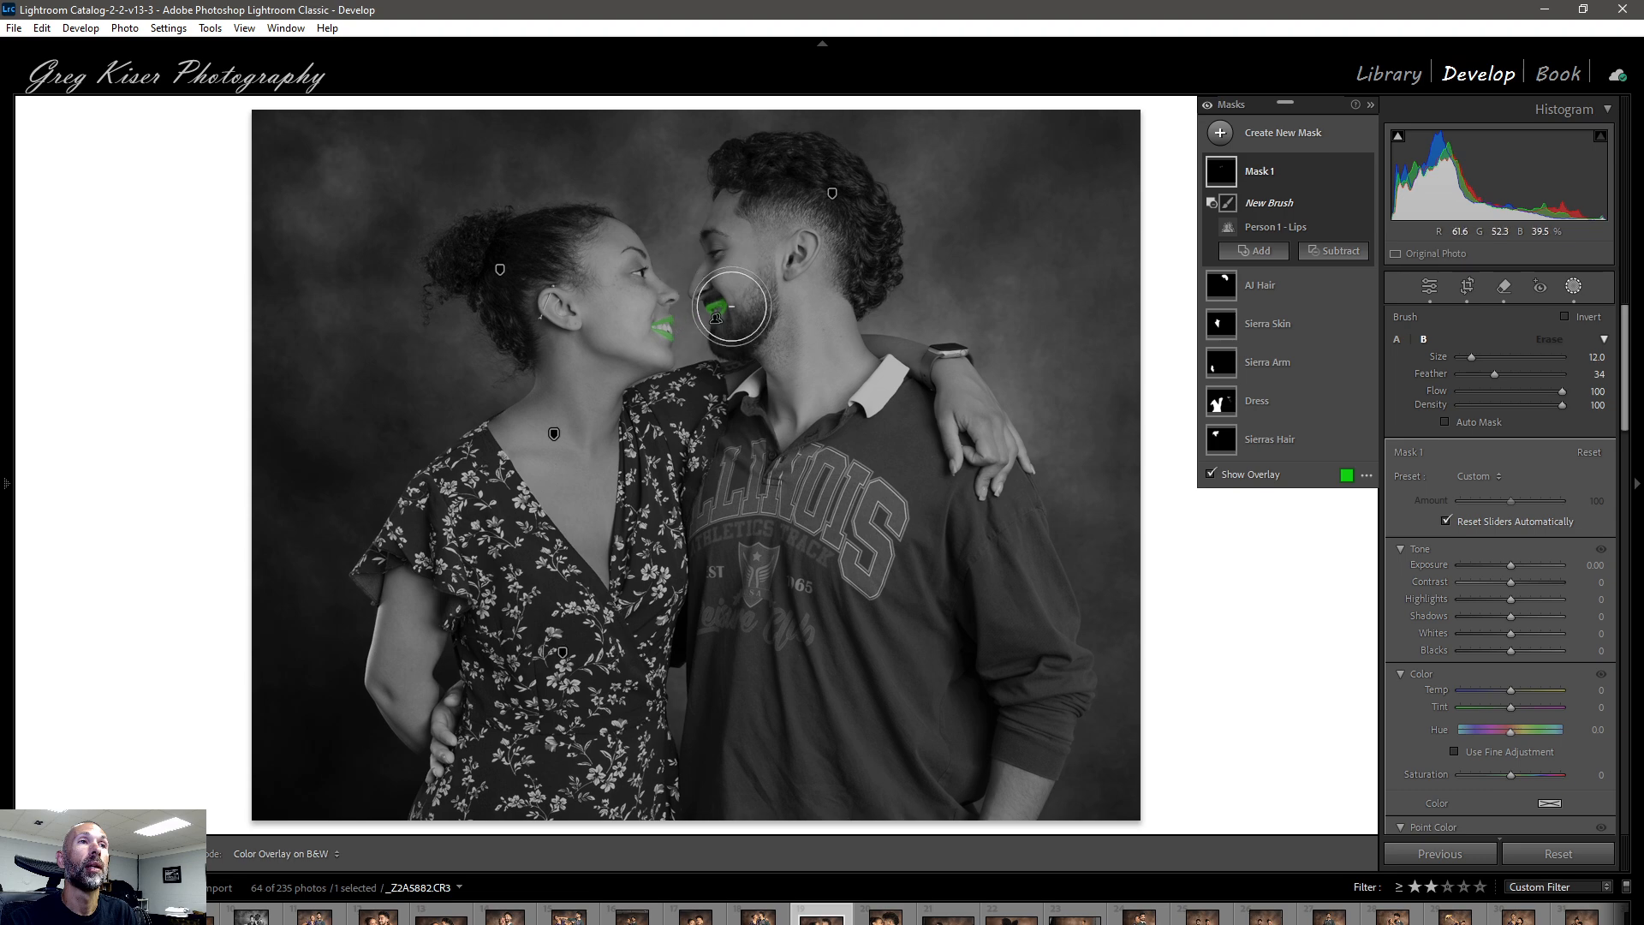
left_click_drag(727, 305, 715, 276)
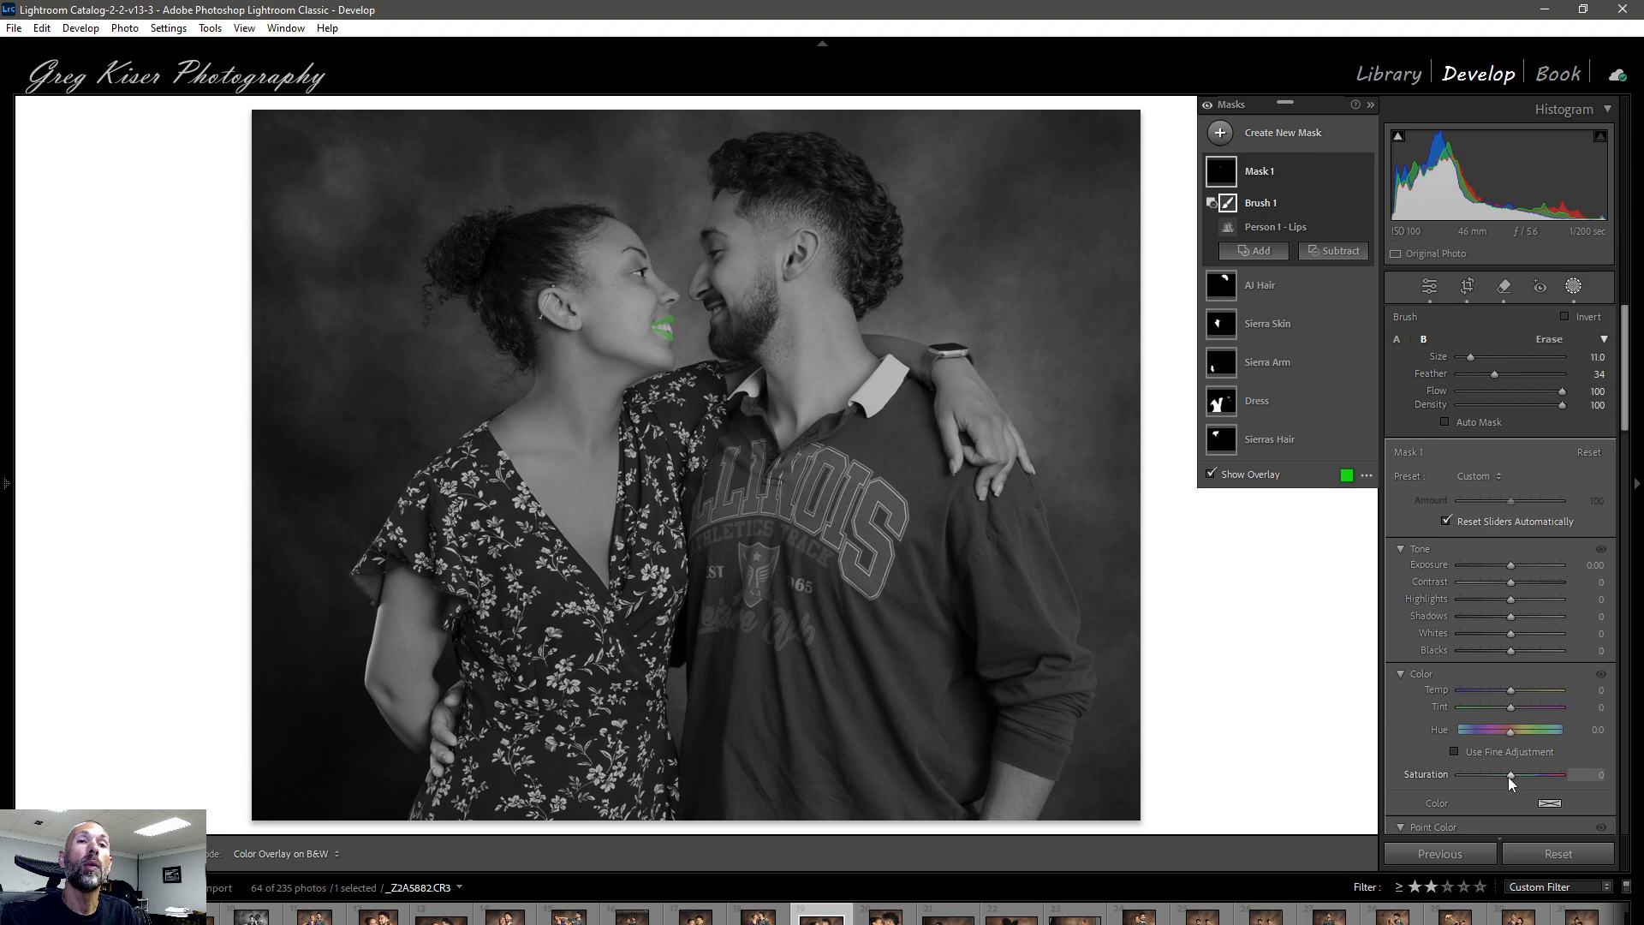
Set the Saturation of the woman's lips mask to 12.
left_click_drag(1508, 777, 1510, 778)
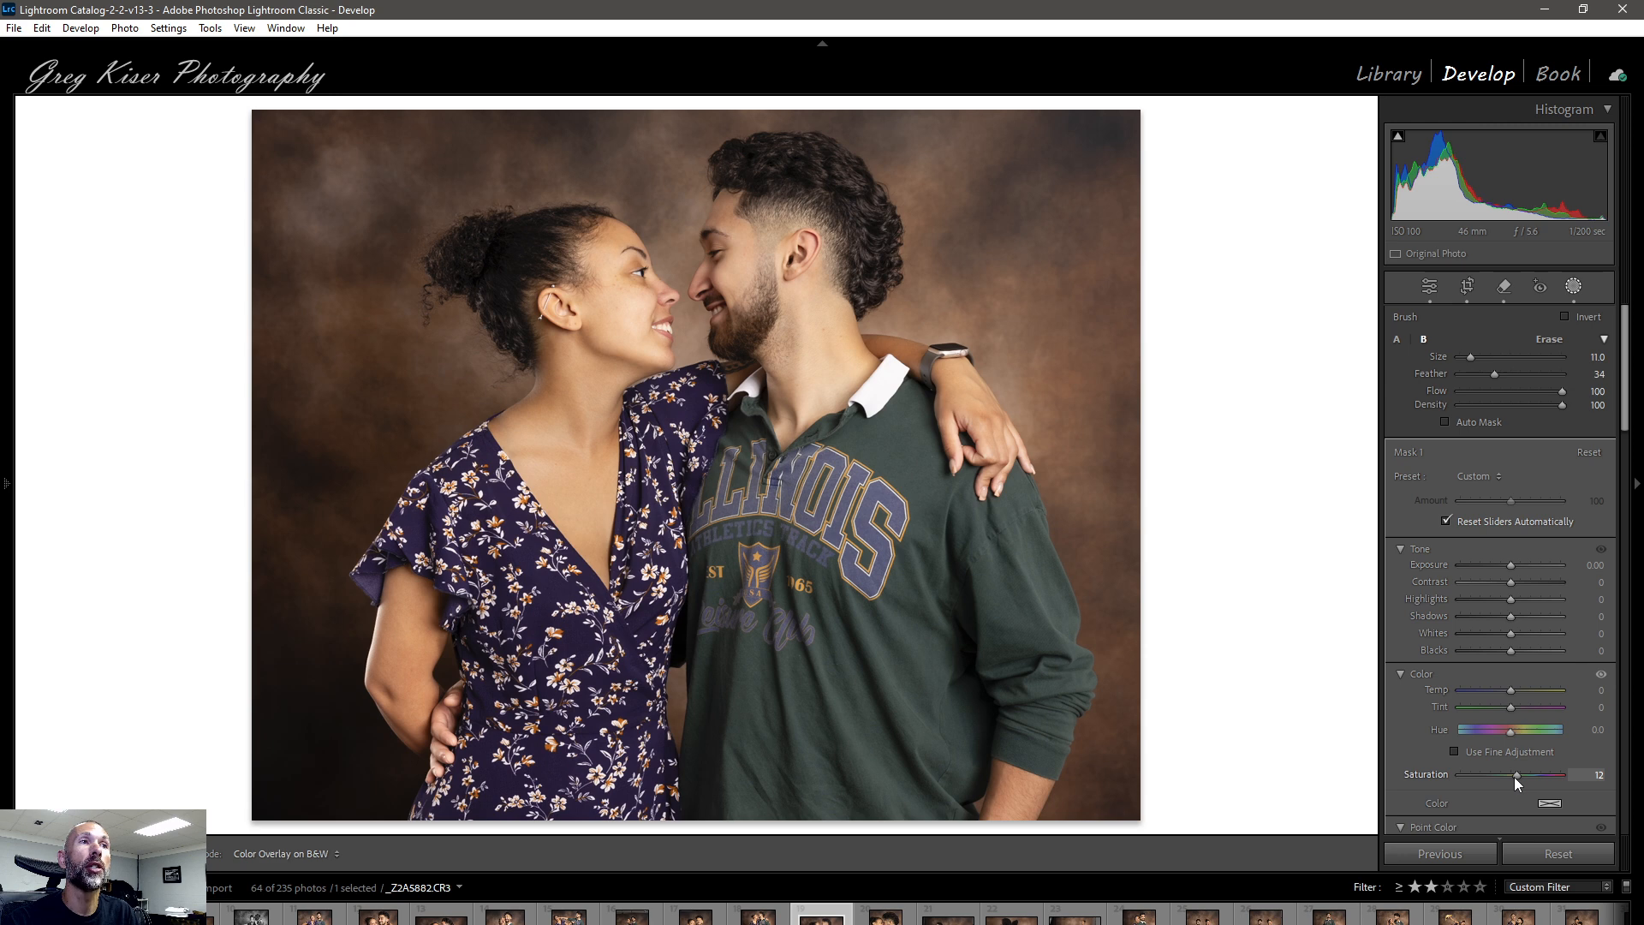
left_click_drag(1514, 777, 1514, 777)
key("o")
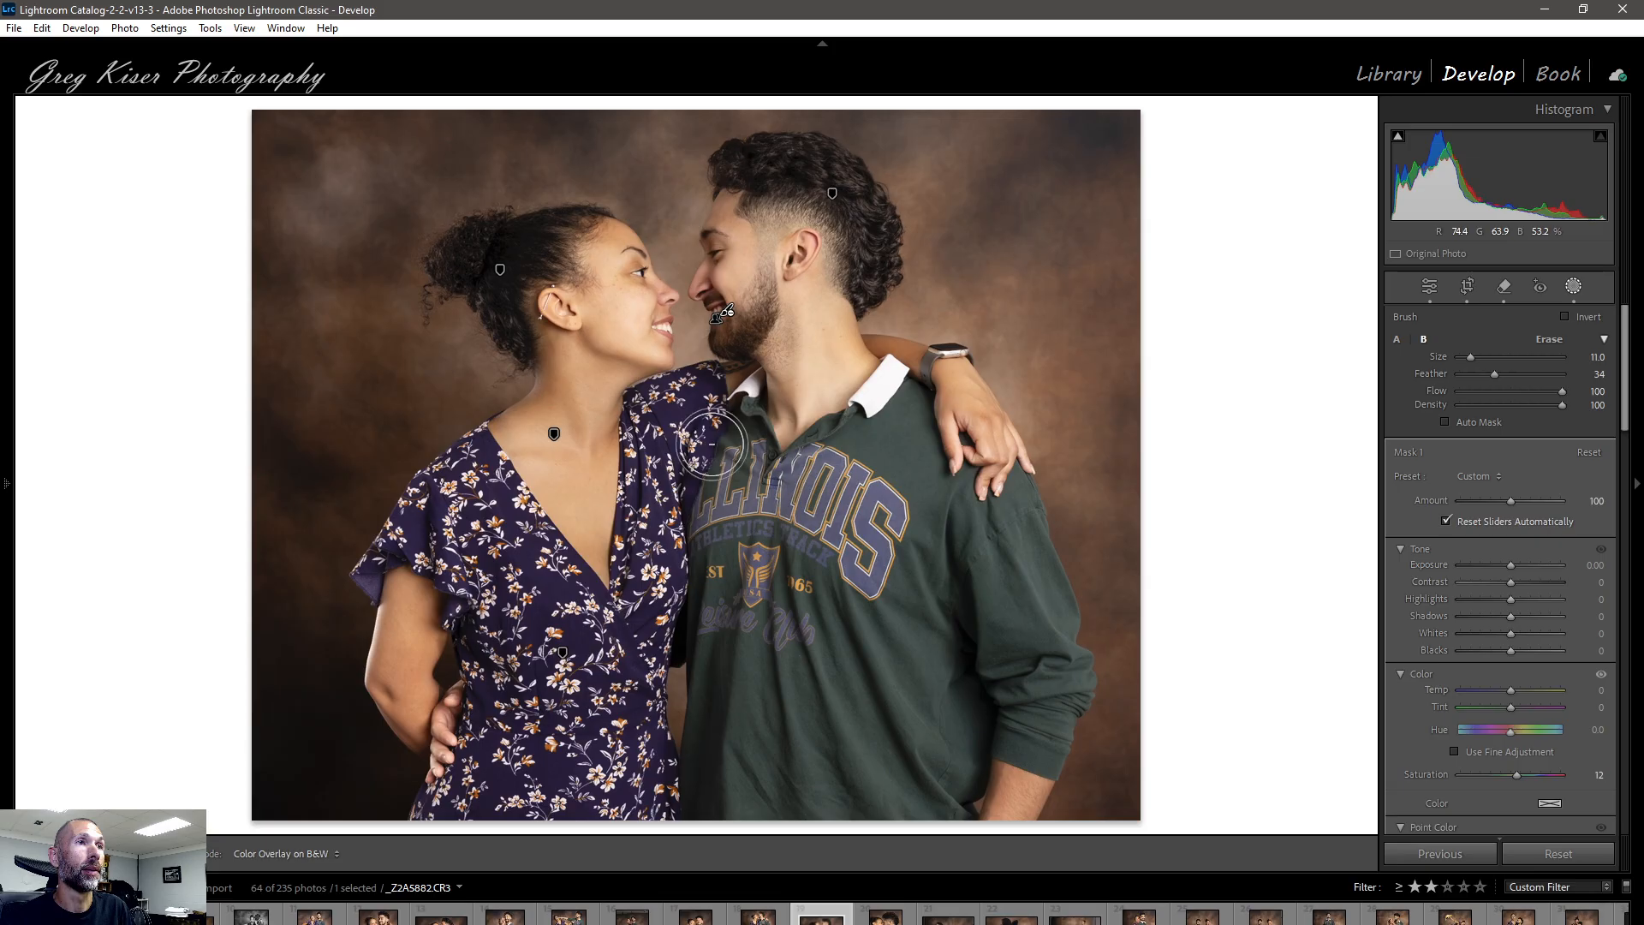
Try pink and orange color tints on the woman's lips, ending at hue 339 and saturation 41, and reset the tint to no color.
key("z")
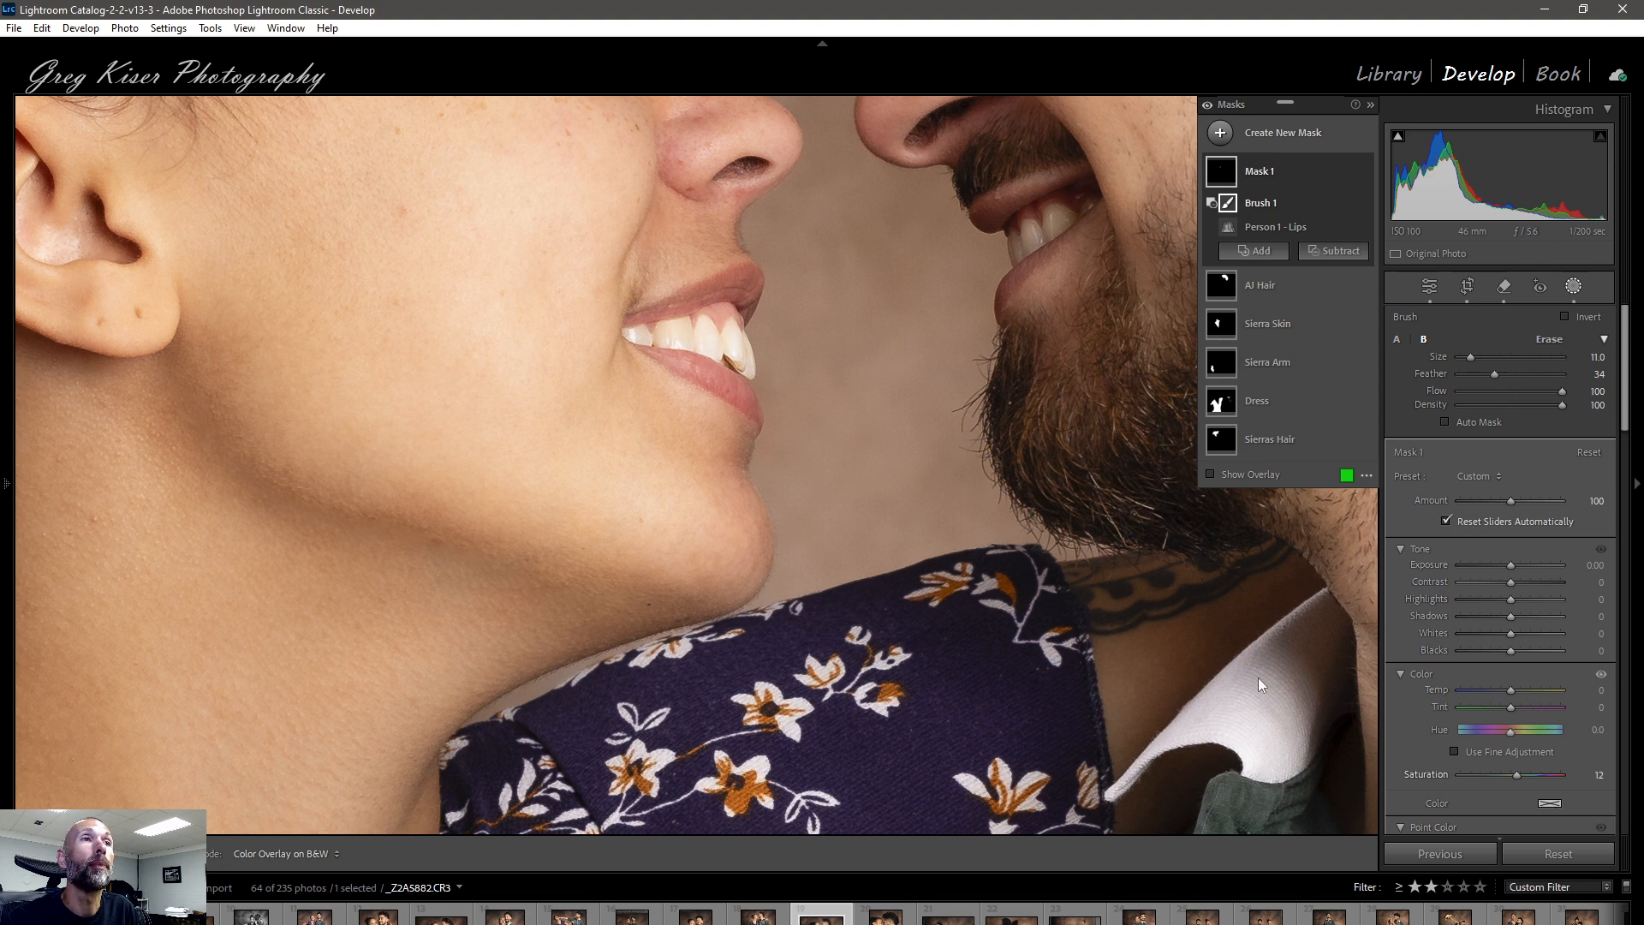
left_click(1550, 805)
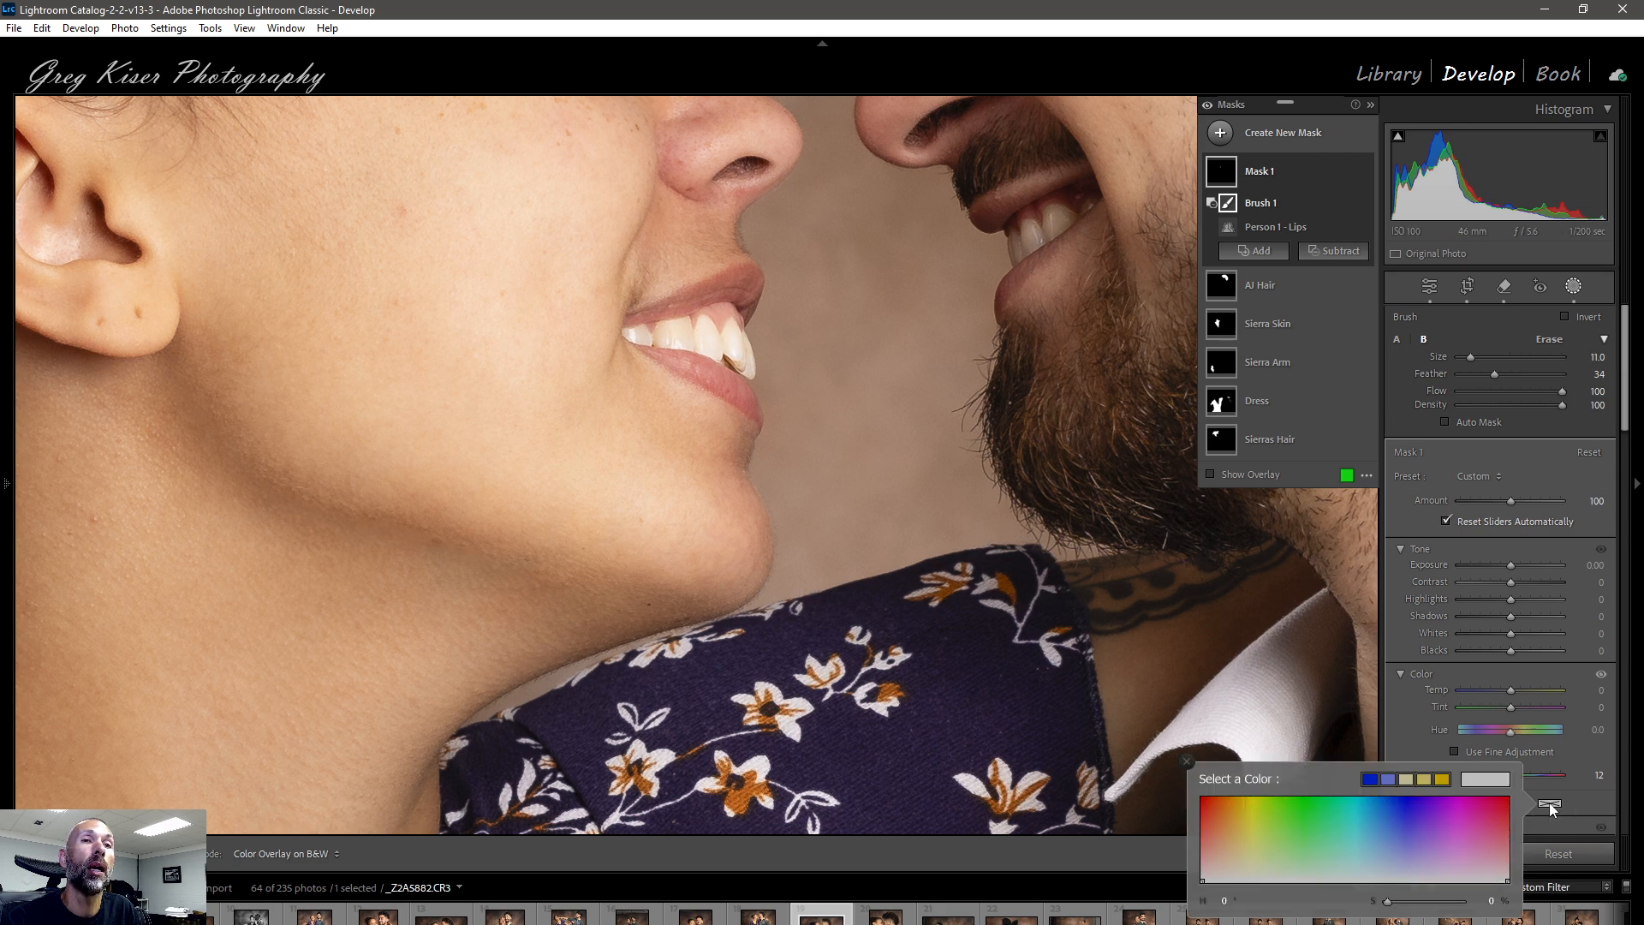
left_click(1496, 835)
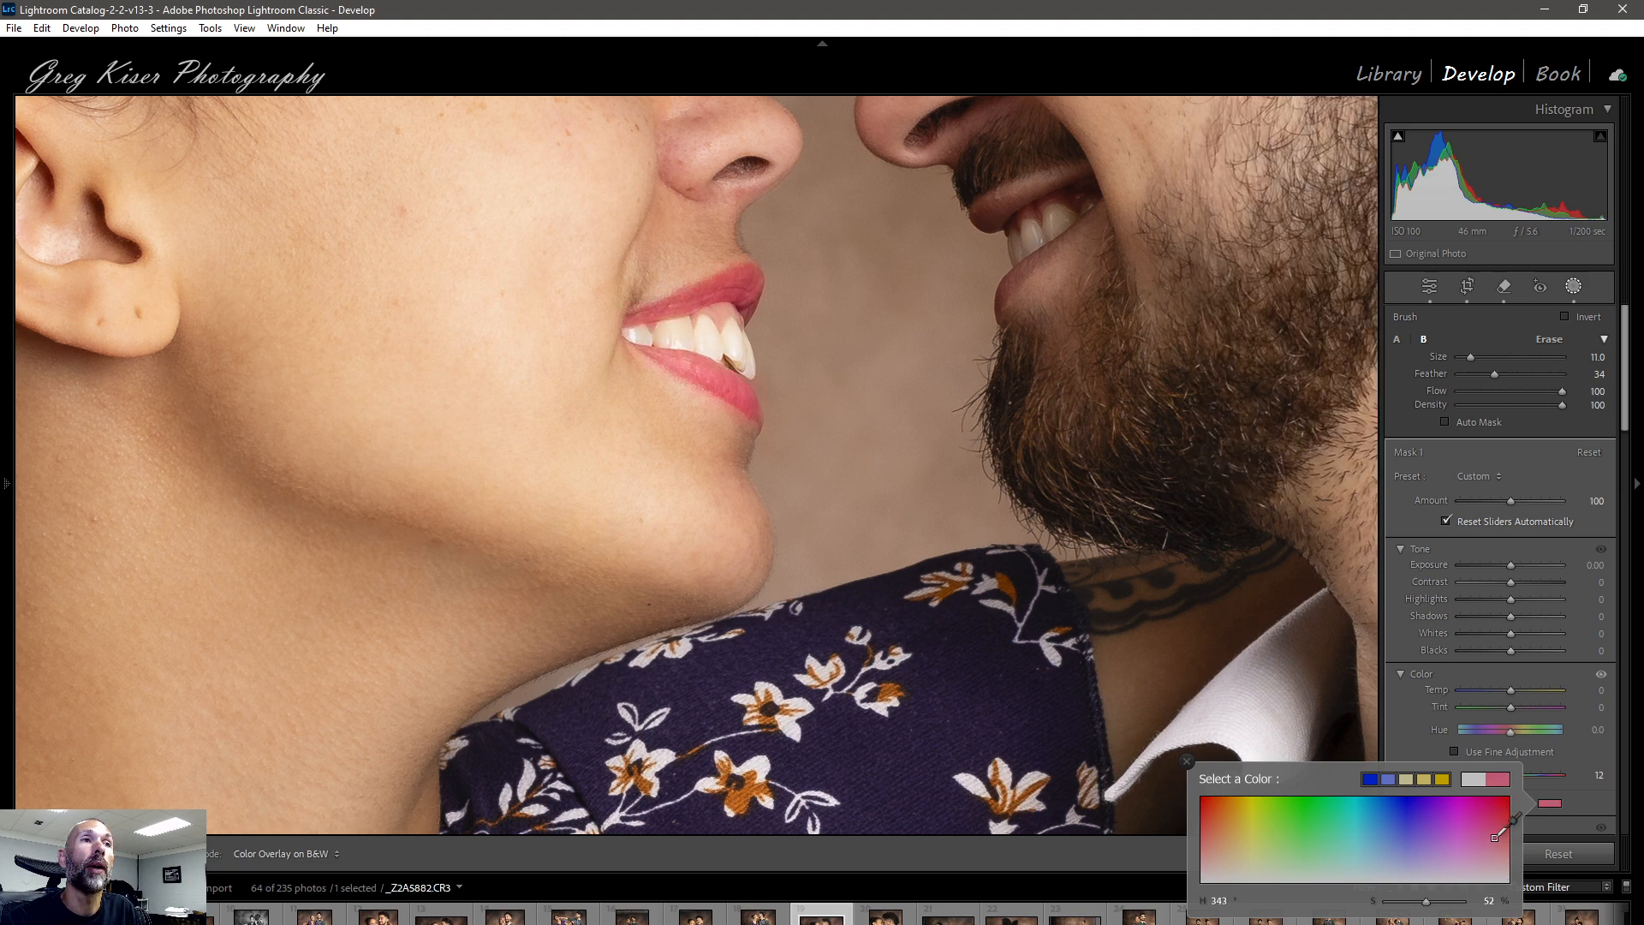
left_click_drag(1495, 838, 1490, 842)
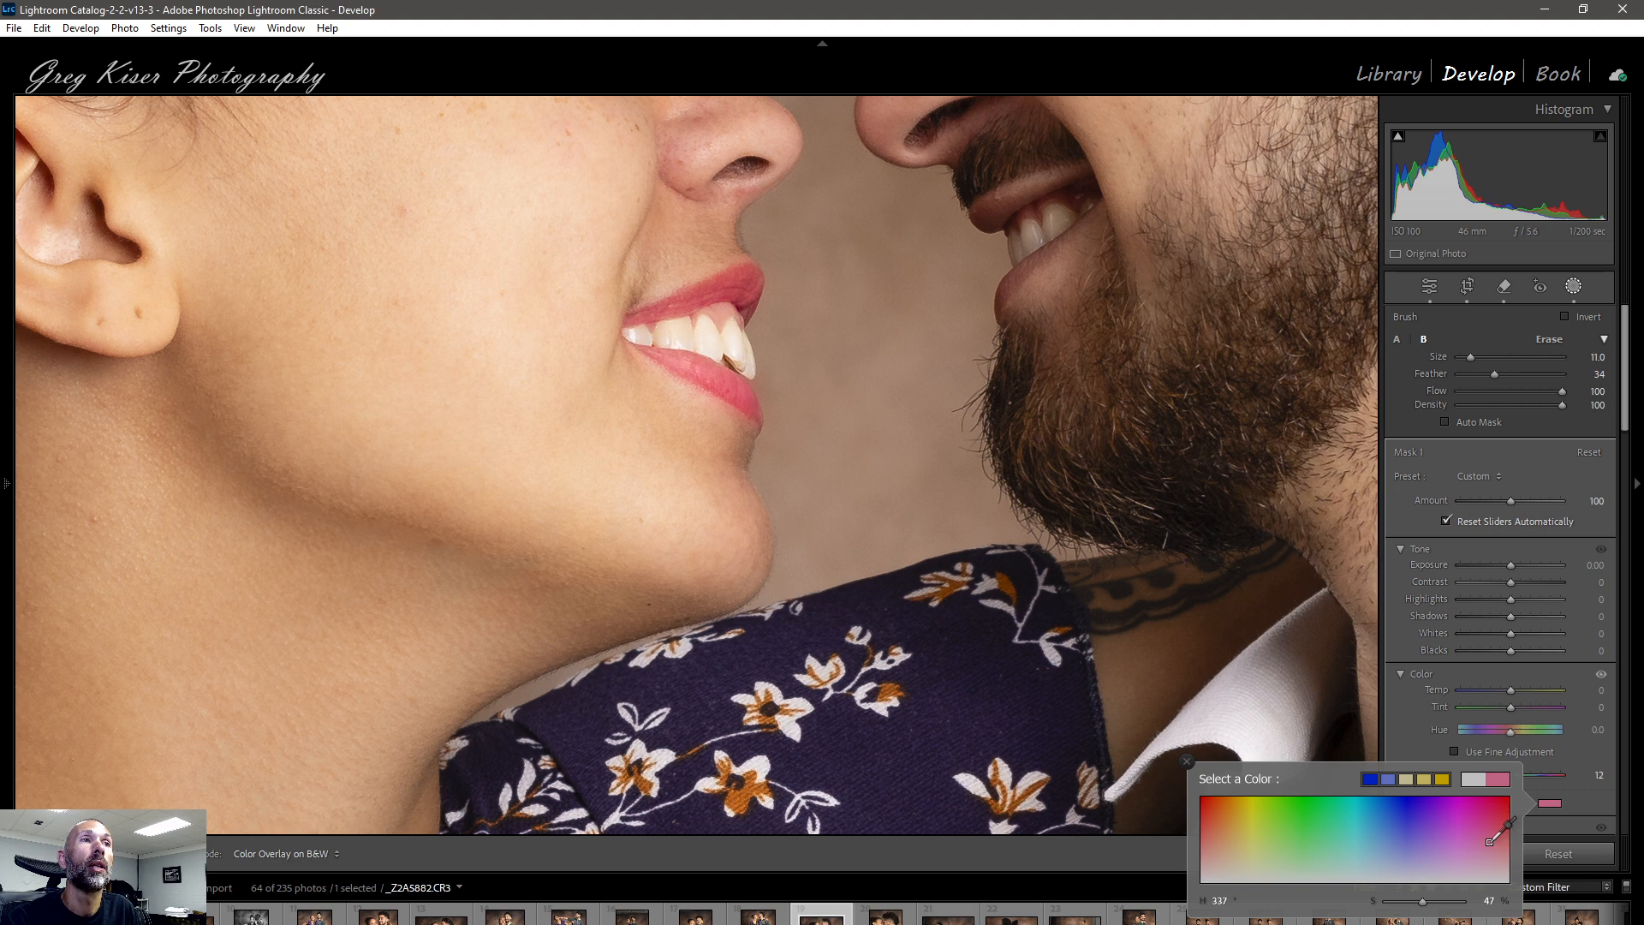
left_click_drag(1219, 830, 1209, 827)
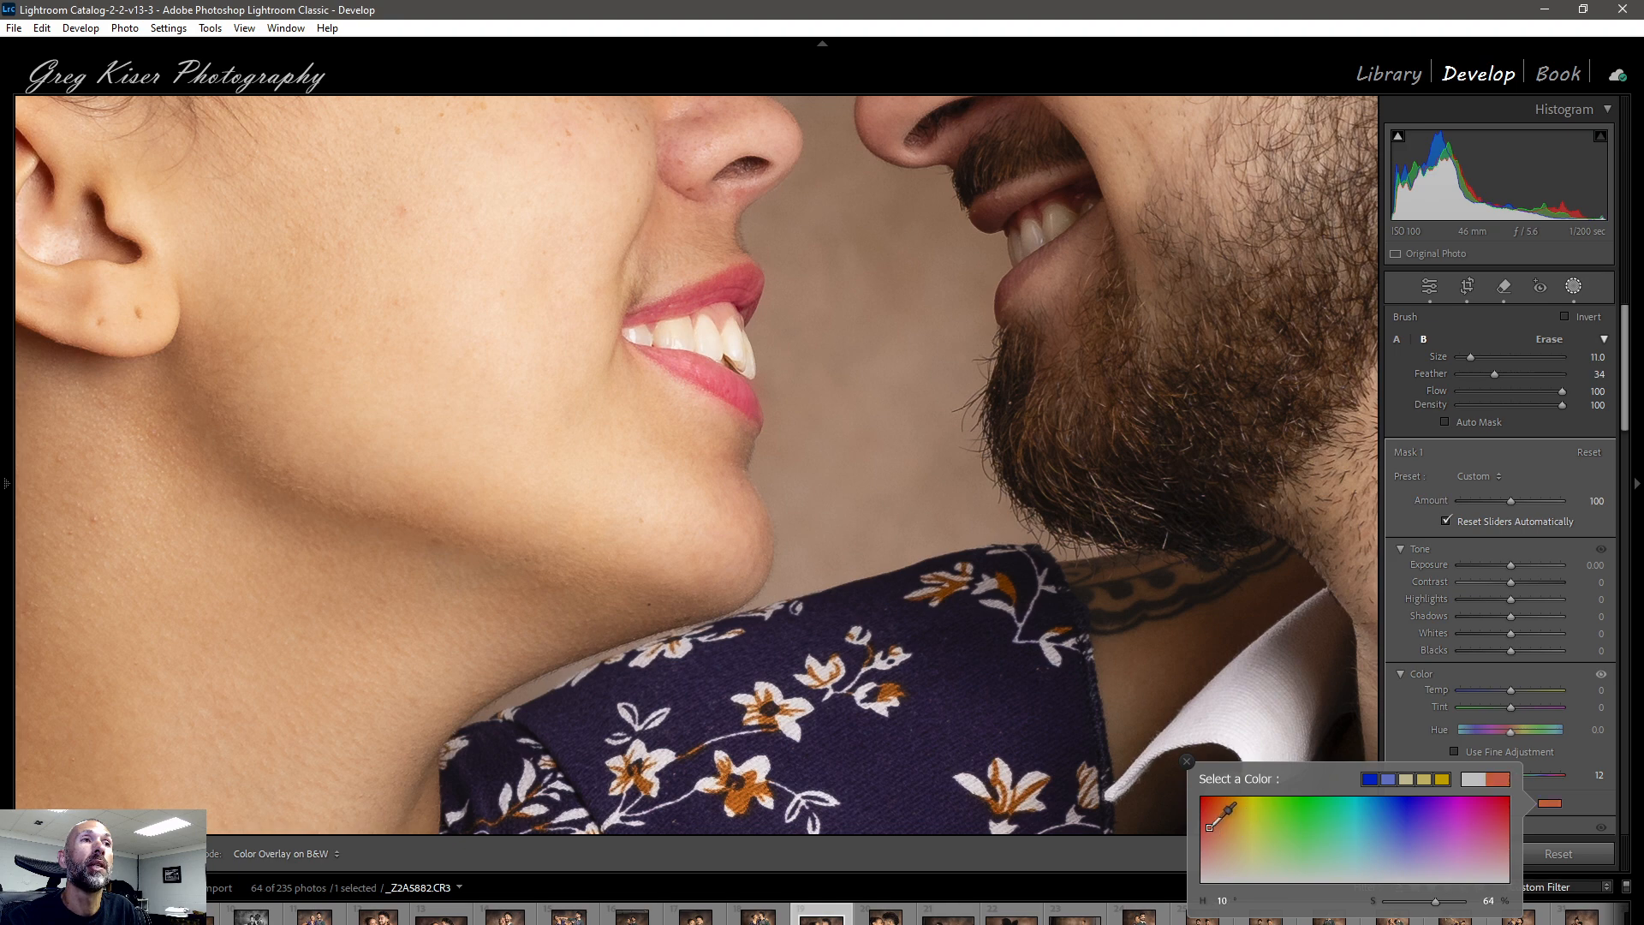
left_click_drag(1340, 841, 1491, 847)
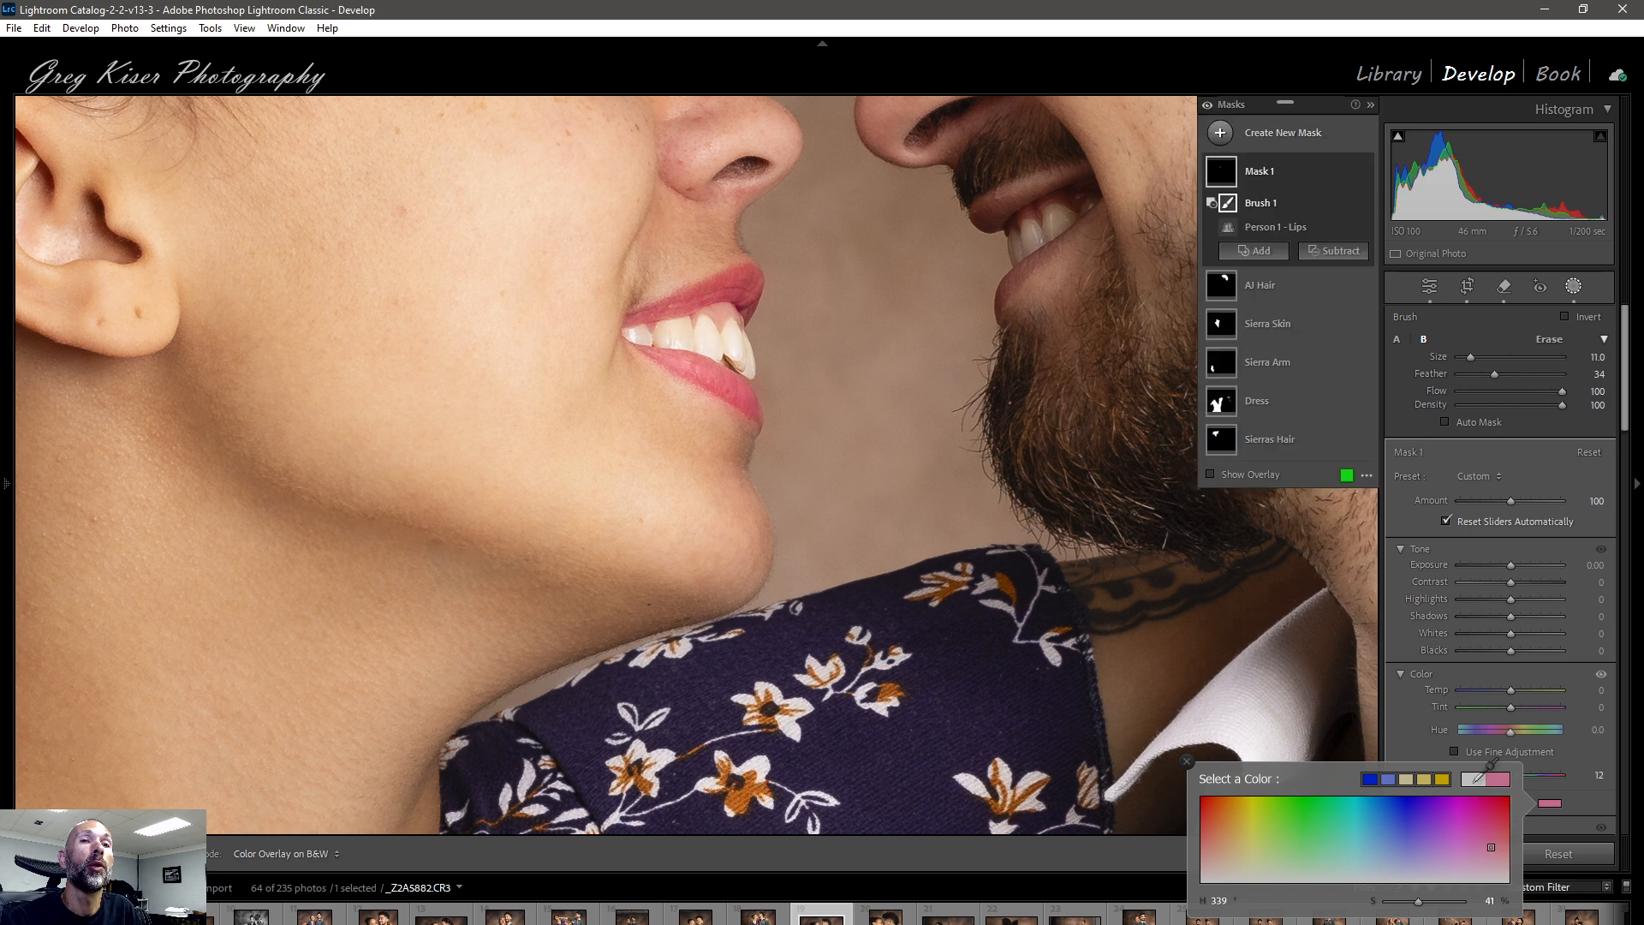
left_click(1479, 777)
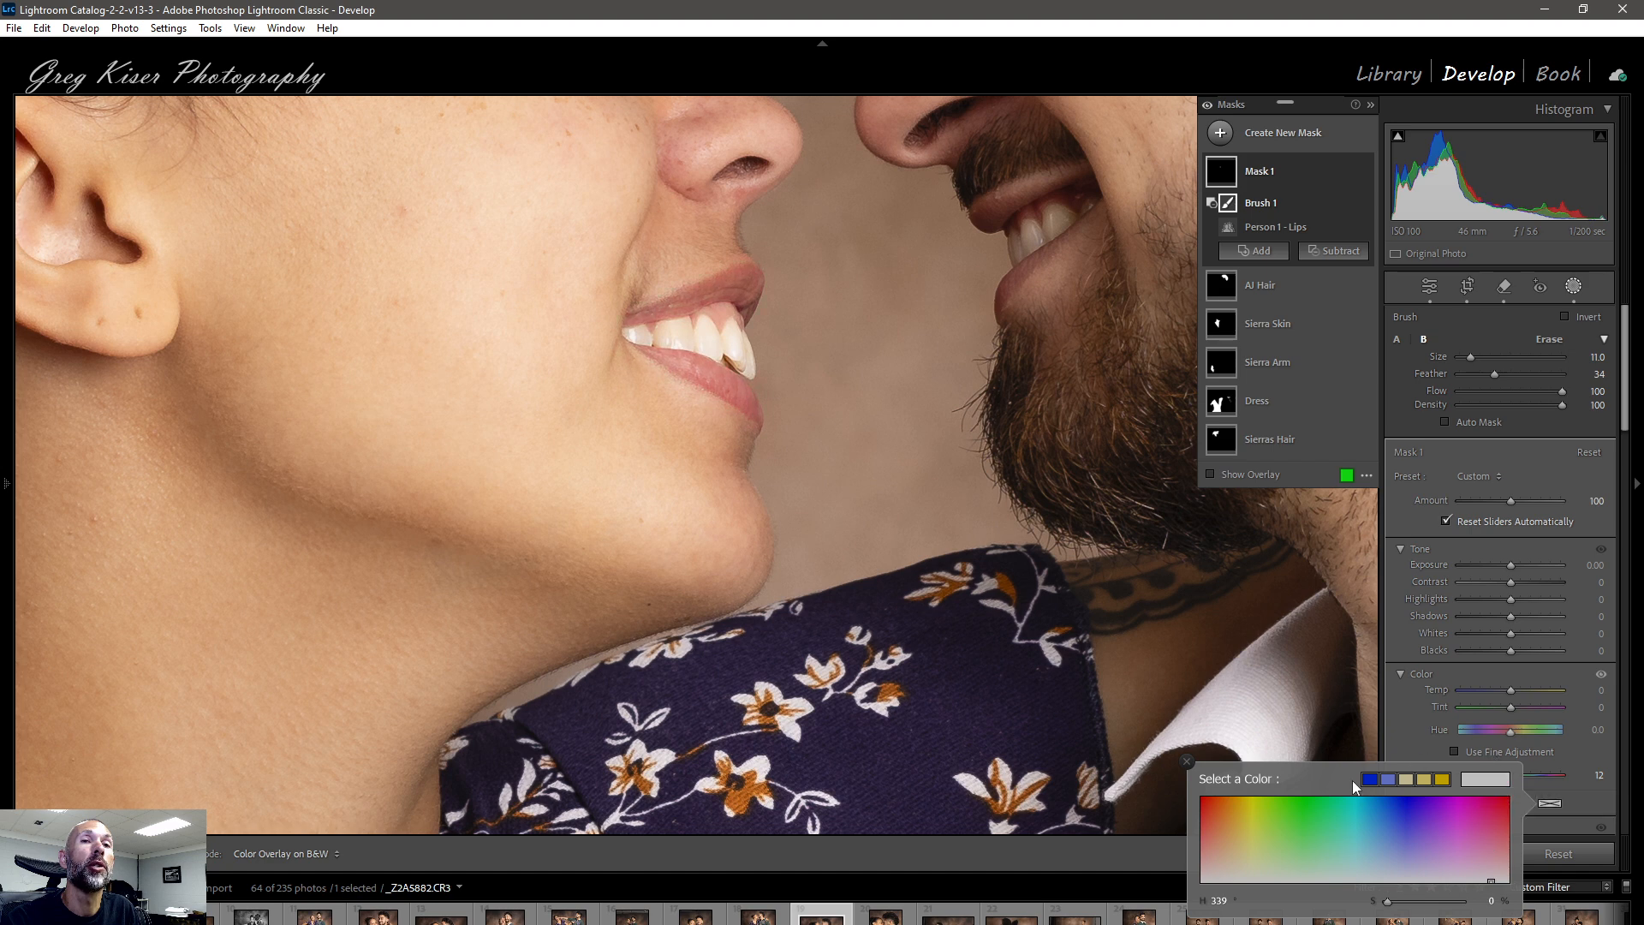
left_click(1185, 760)
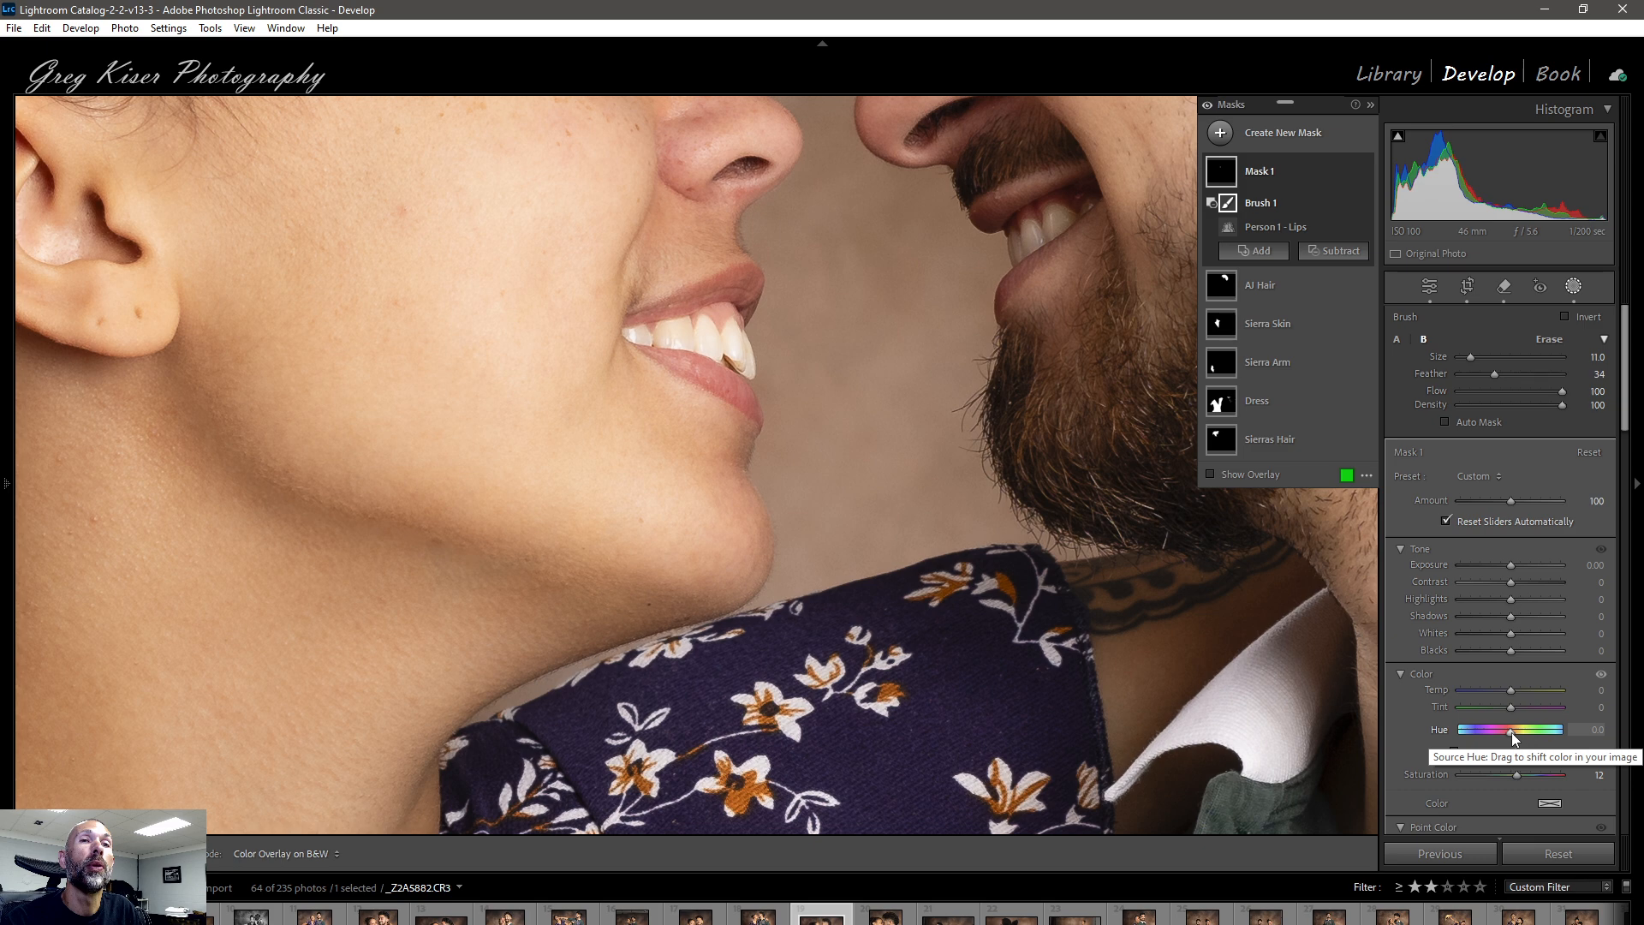
Try a hue shift of -70.7 on the woman's lips and reset it.
left_click_drag(1512, 732, 1493, 726)
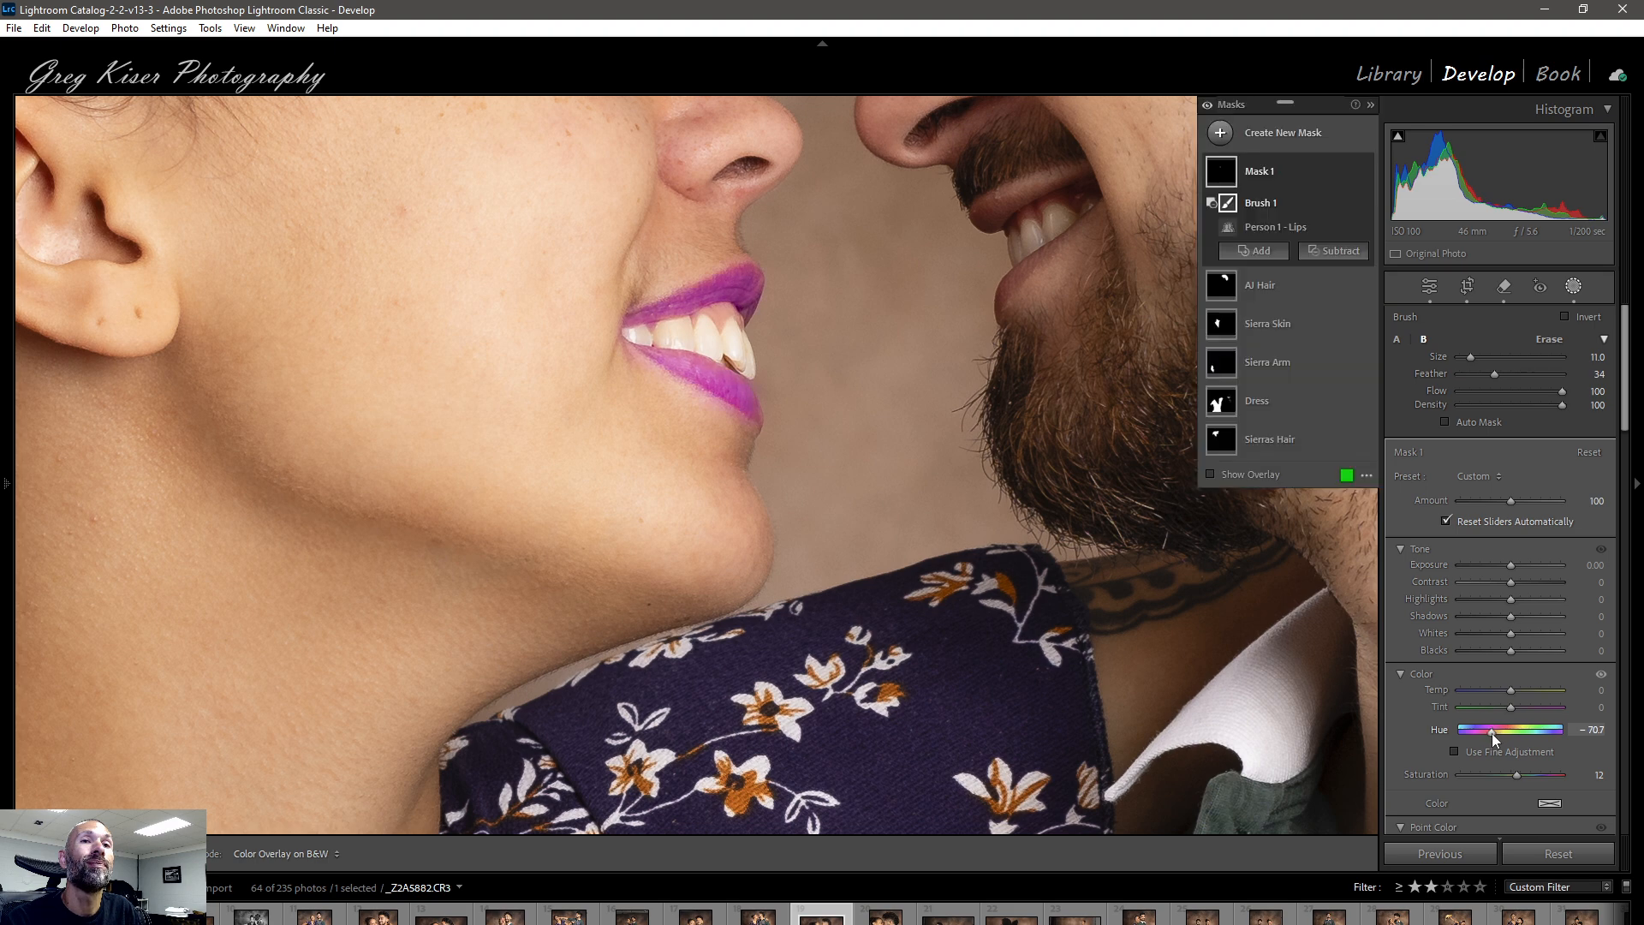
double_click(1491, 733)
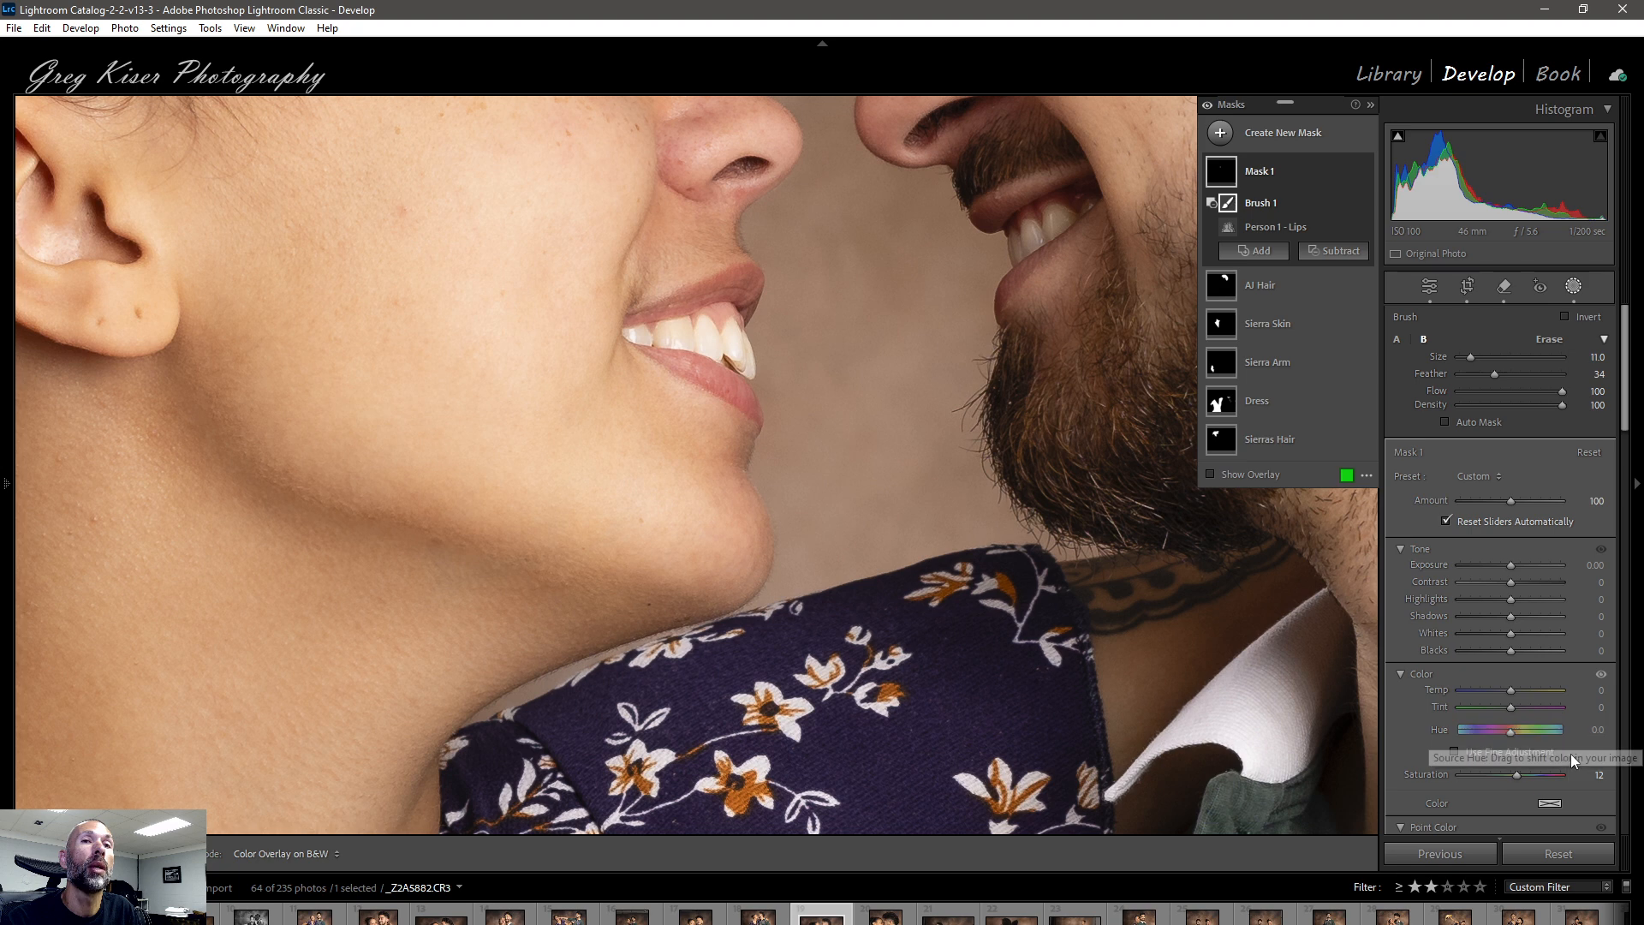
Raise the midtones of the lips mask's red curve with a point at input 126, output 139.
scroll(1574, 753, "down", 3)
scroll(1574, 753, "down", 5)
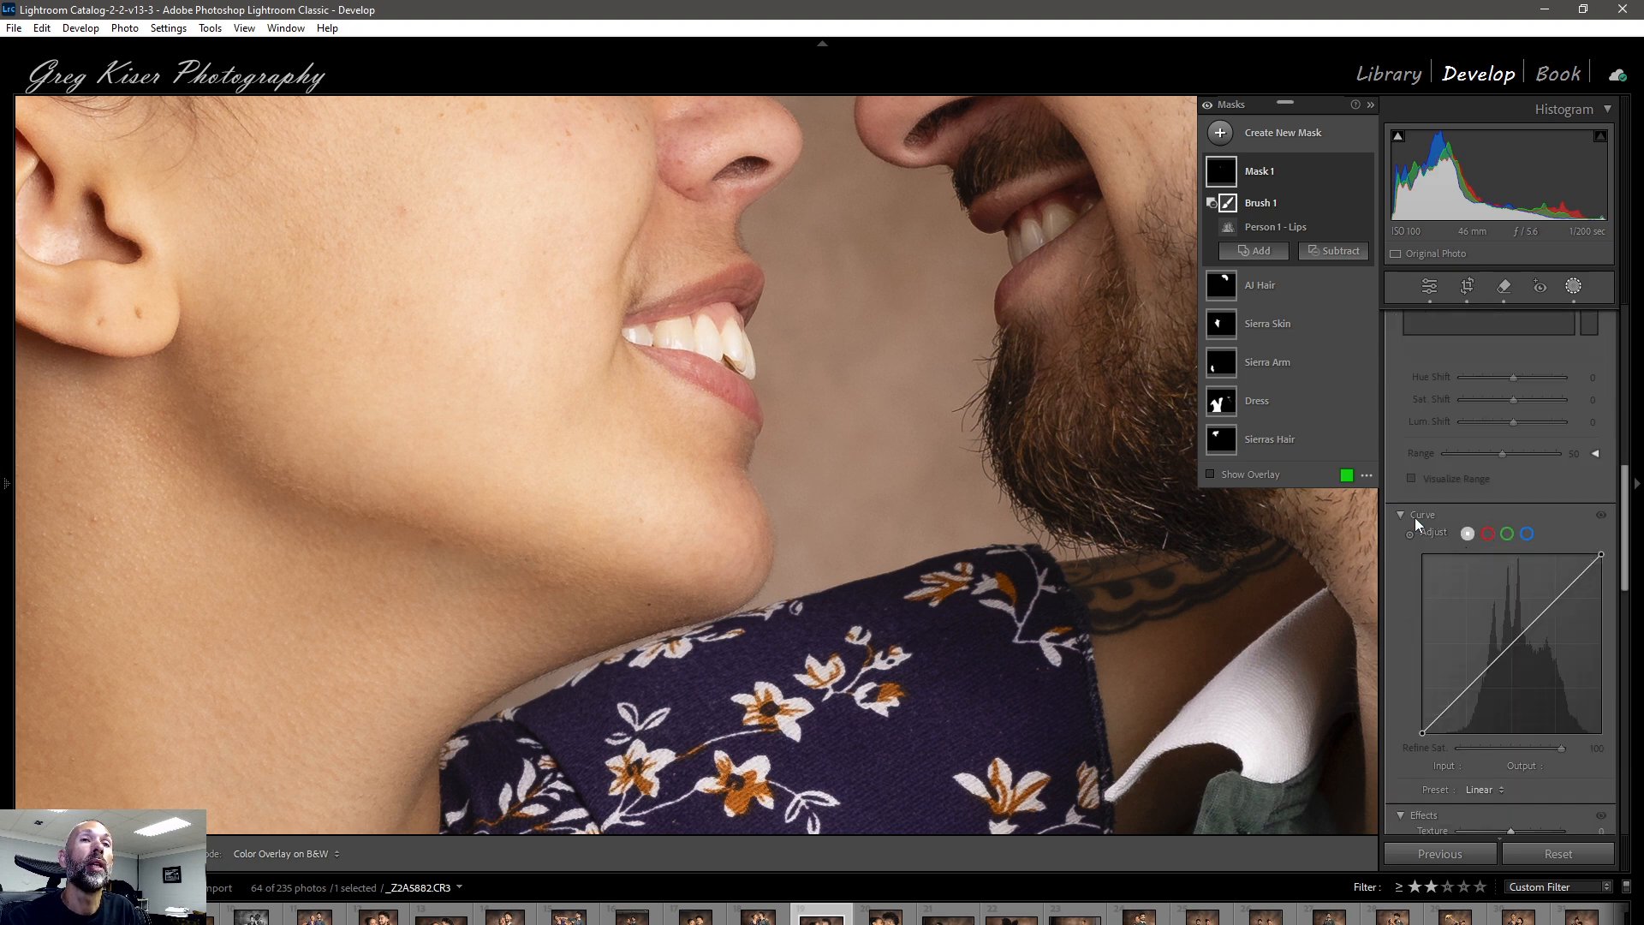
left_click(1487, 533)
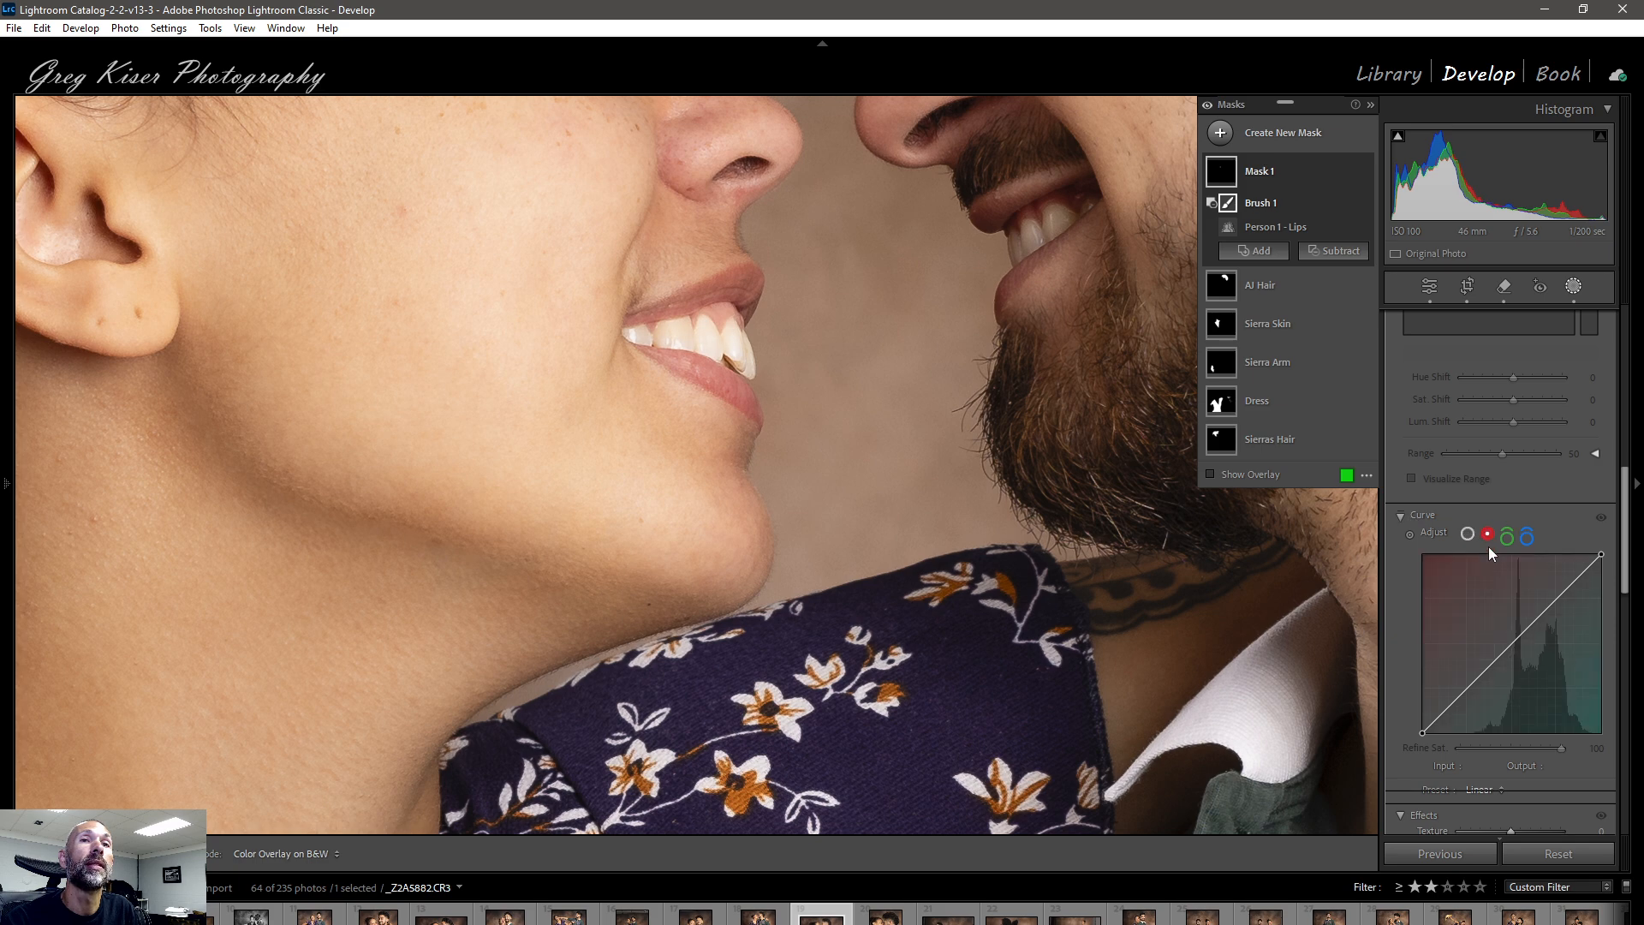
left_click(1511, 642)
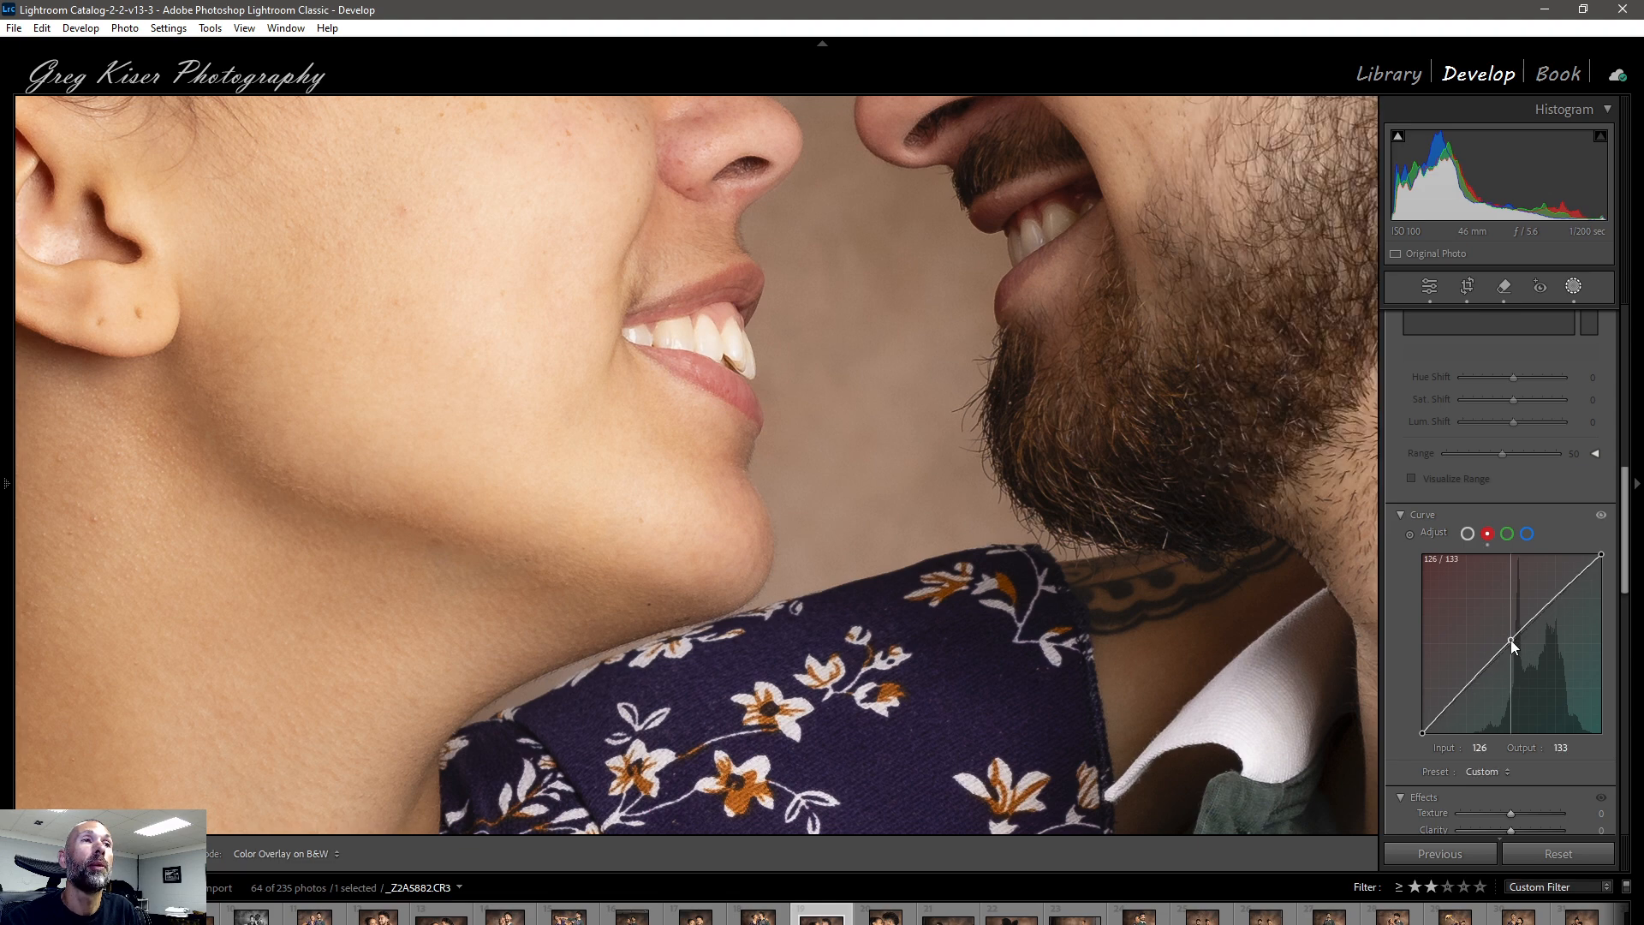
left_click_drag(1510, 639, 1511, 636)
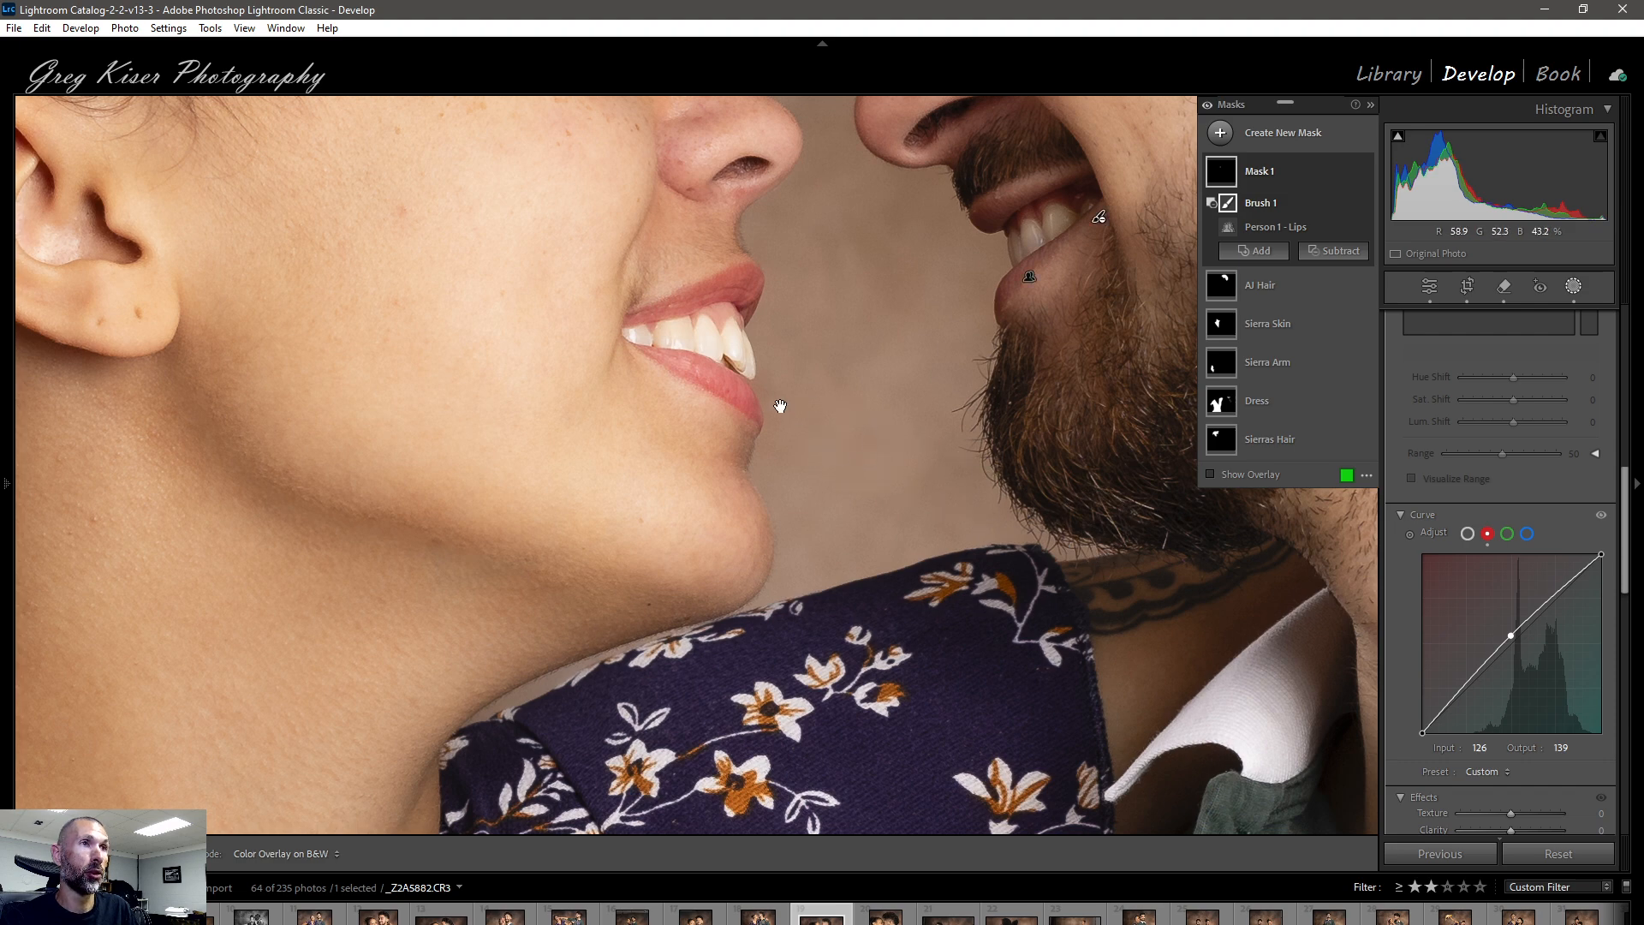
Compare the whole portrait with the woman's lips mask repeatedly hidden and shown.
key("z")
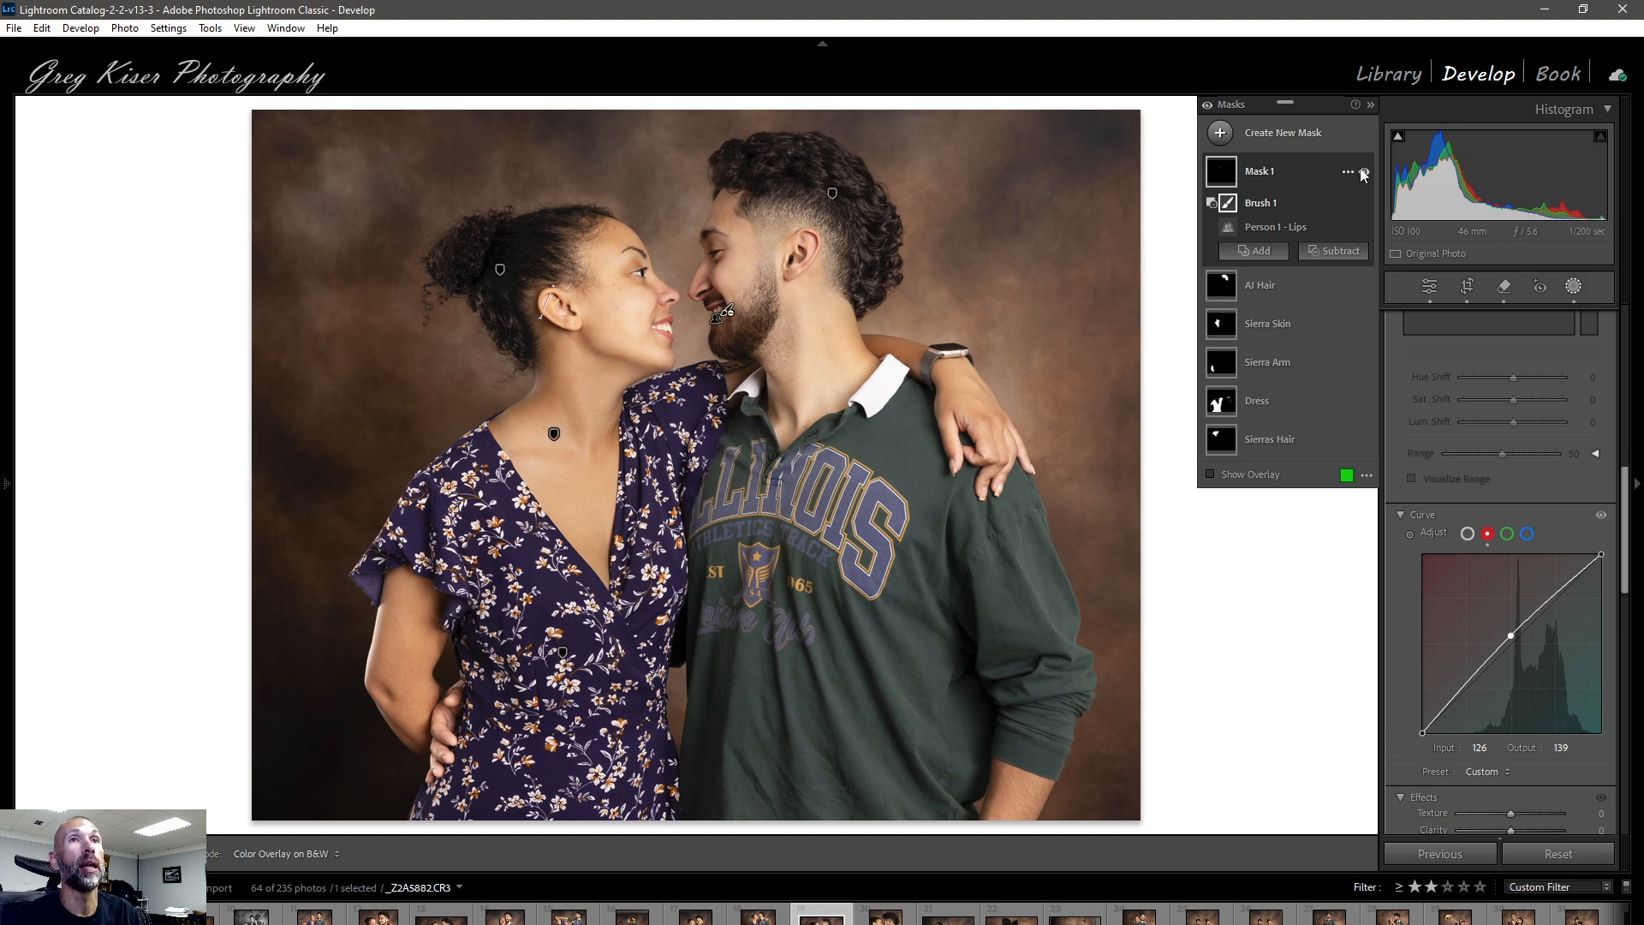
left_click(1365, 173)
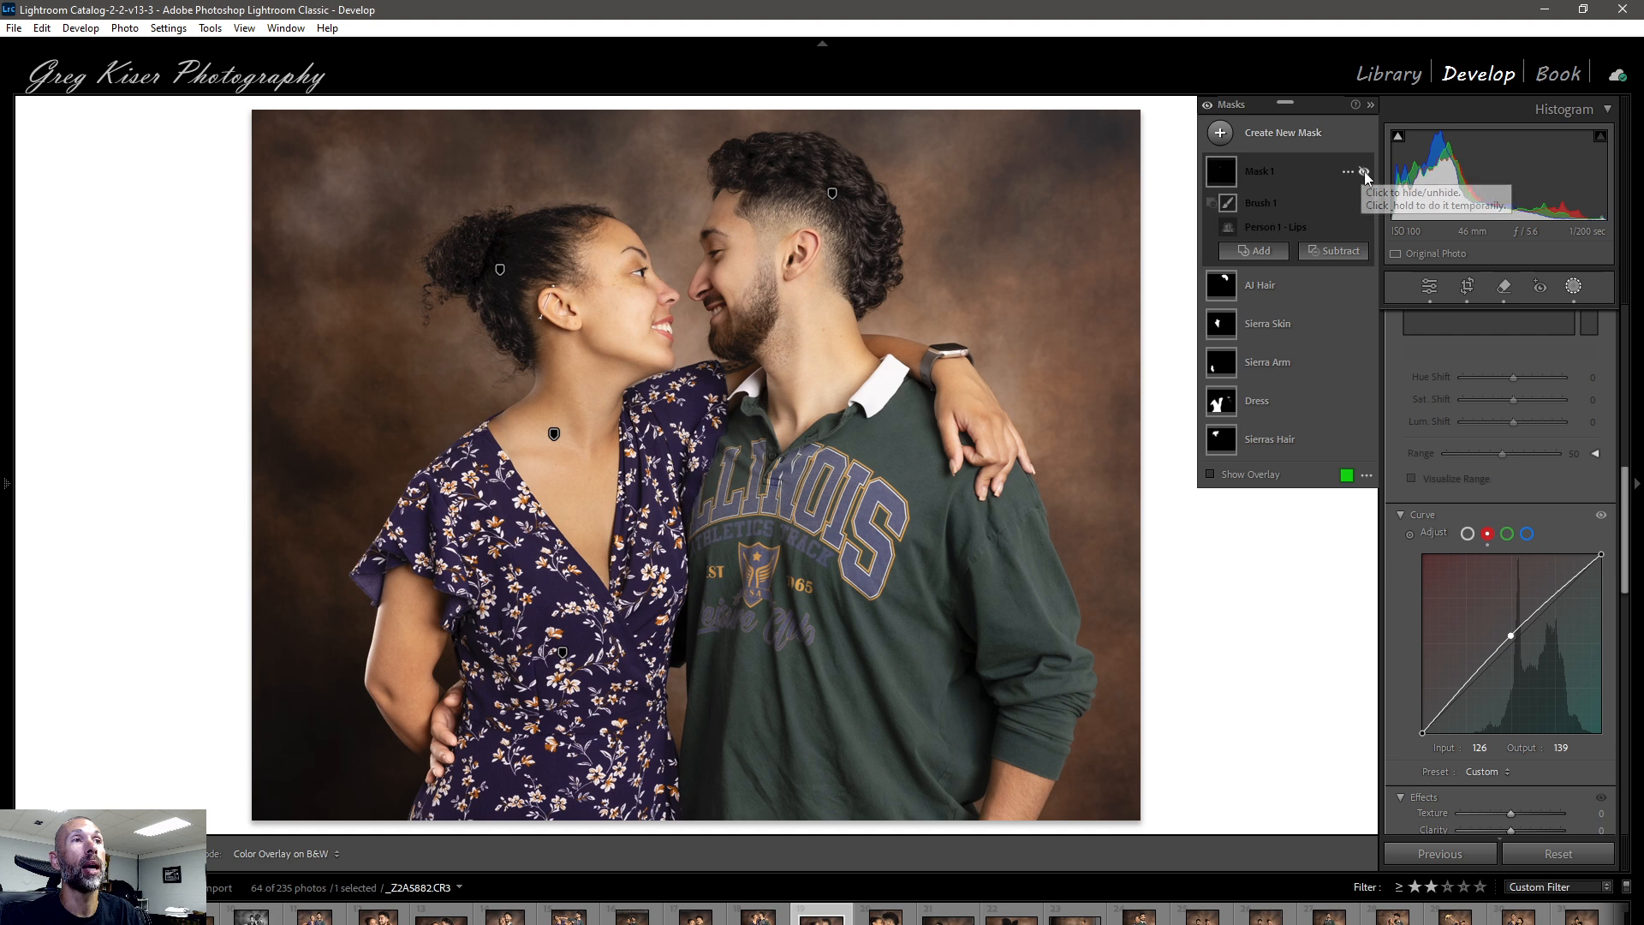
left_click(1365, 173)
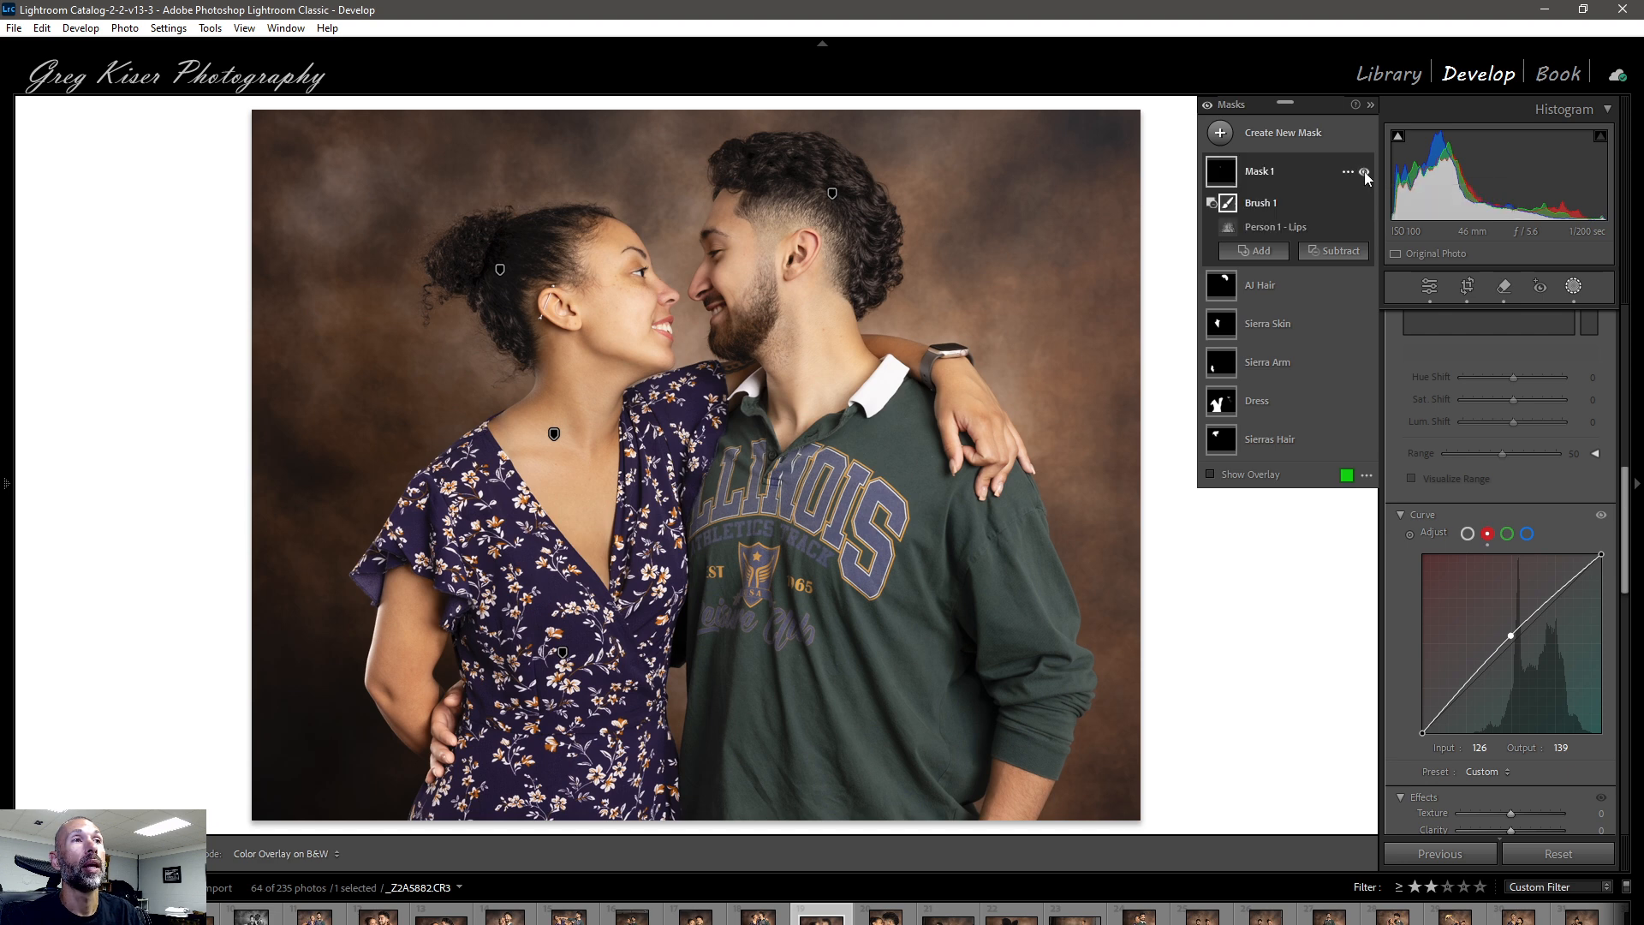
left_click(1364, 173)
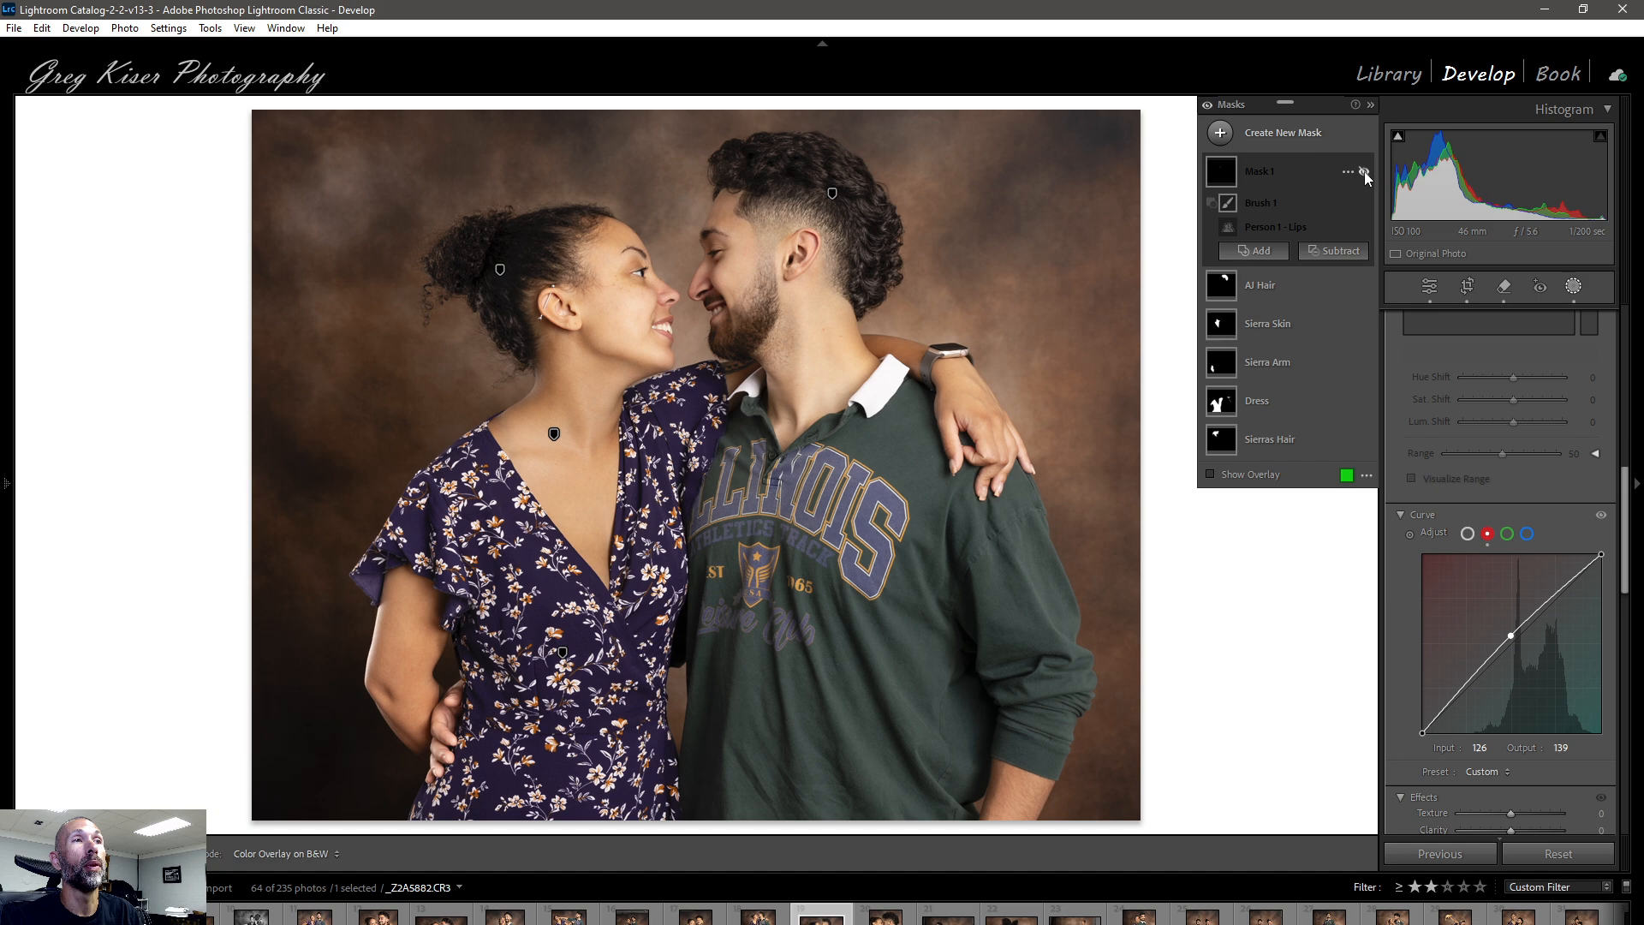
left_click(1365, 173)
left_click(1365, 173)
left_click(1365, 173)
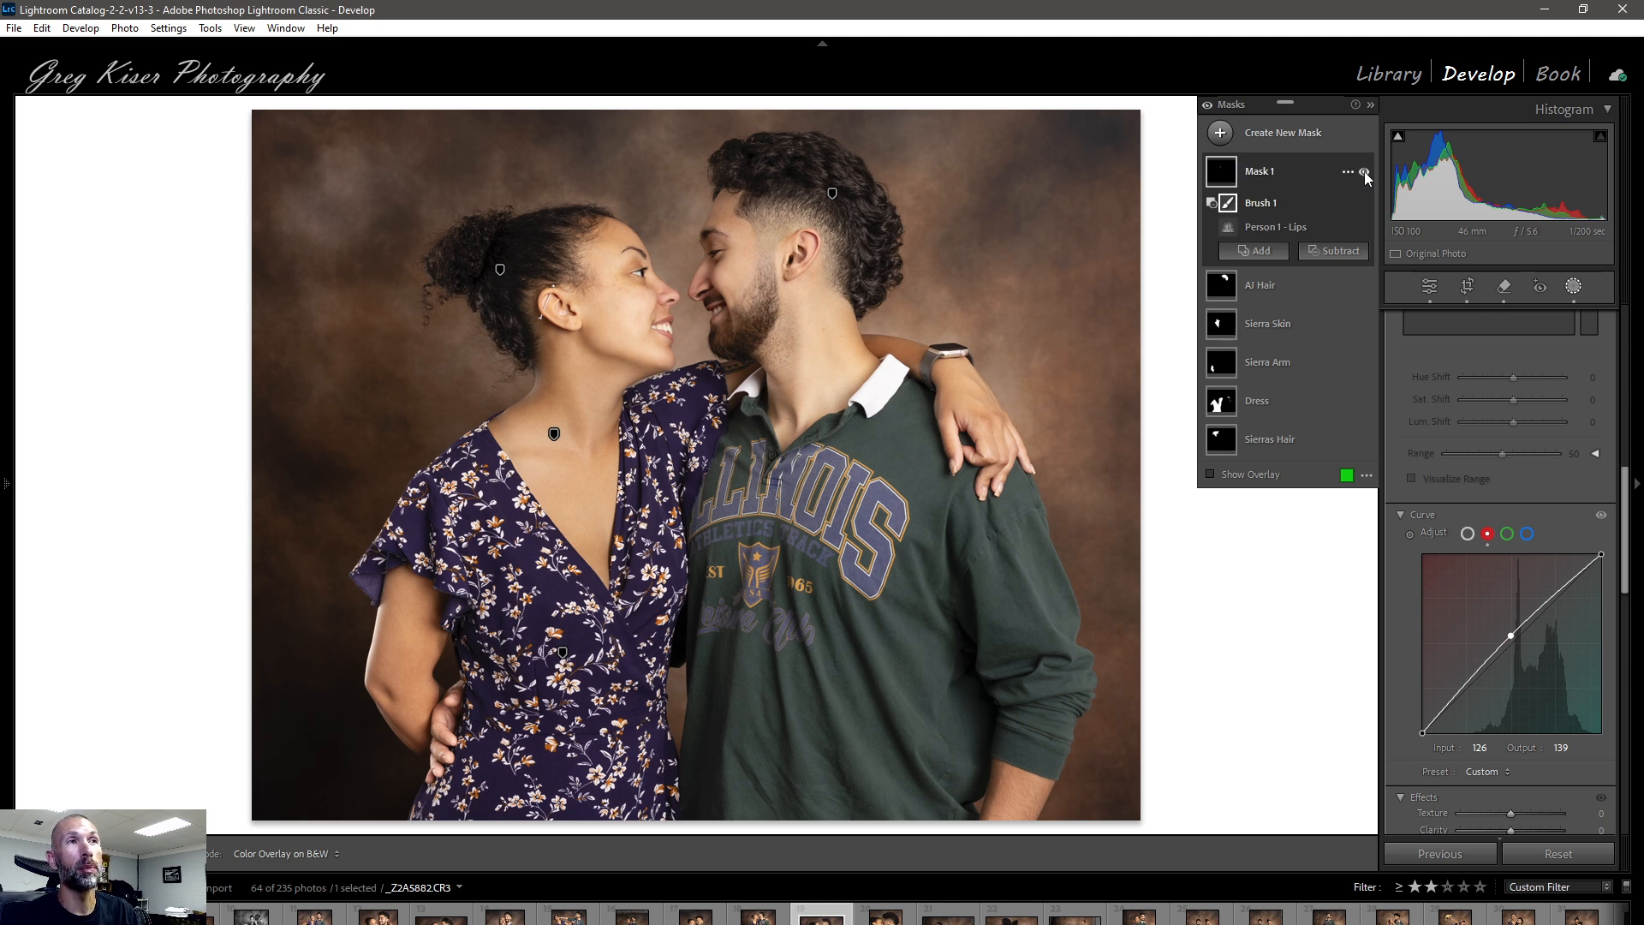
Soften the lips mask's red curve point to input 128, output 136, and compare the photo with and without the mask.
left_click(1512, 635)
left_click_drag(1512, 635, 1512, 637)
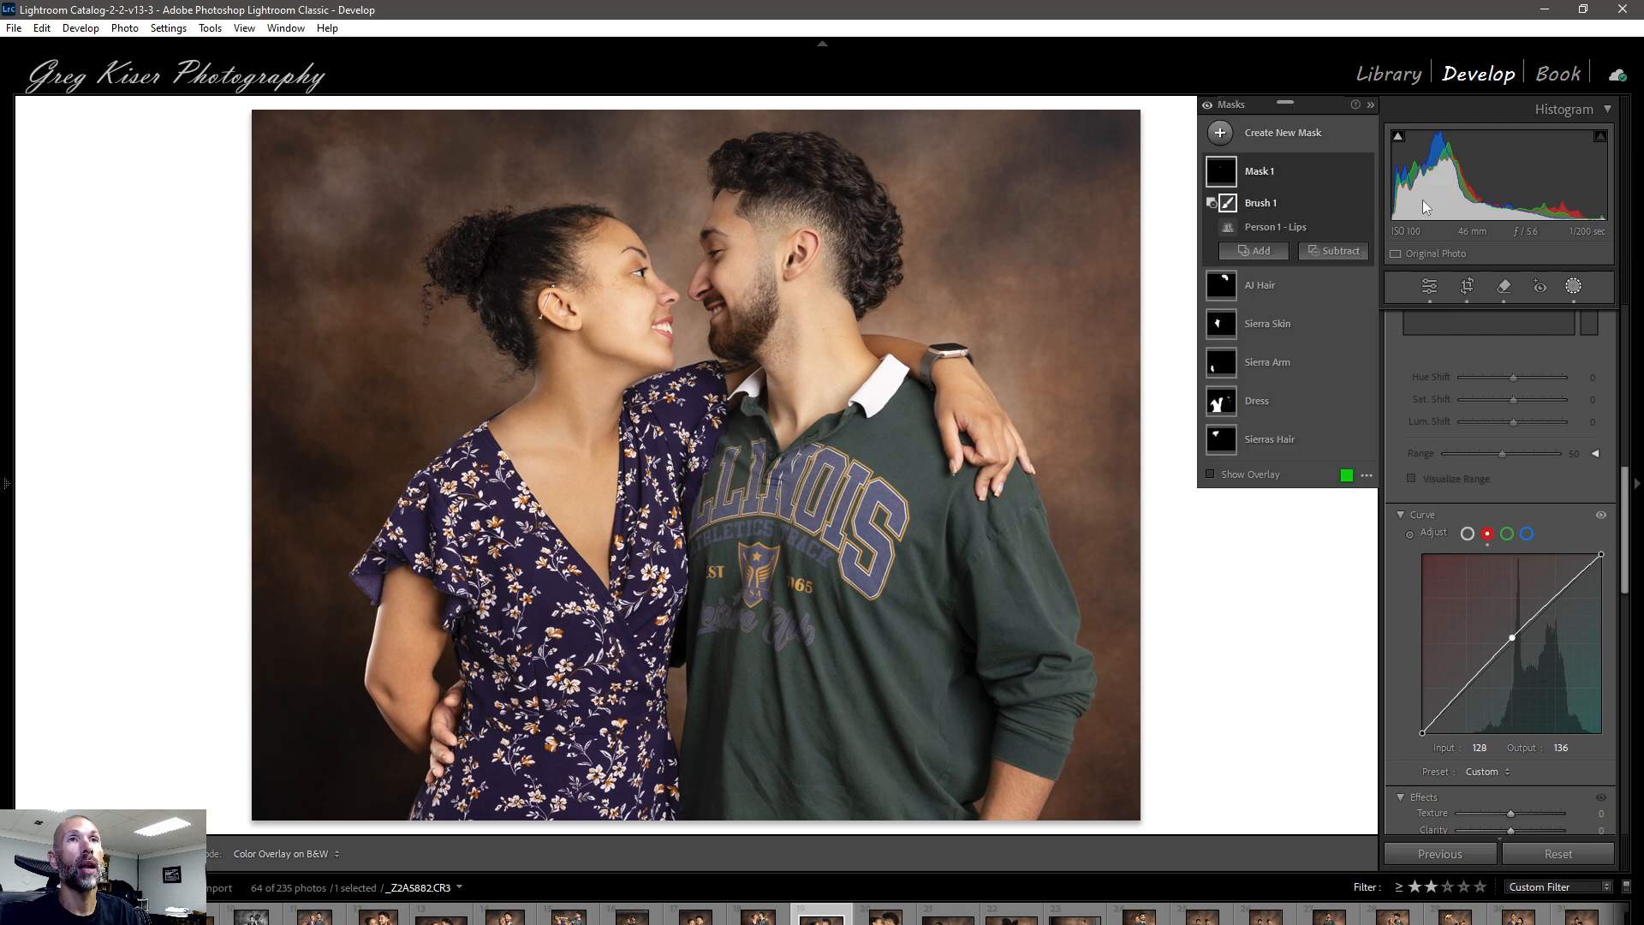
left_click(1364, 172)
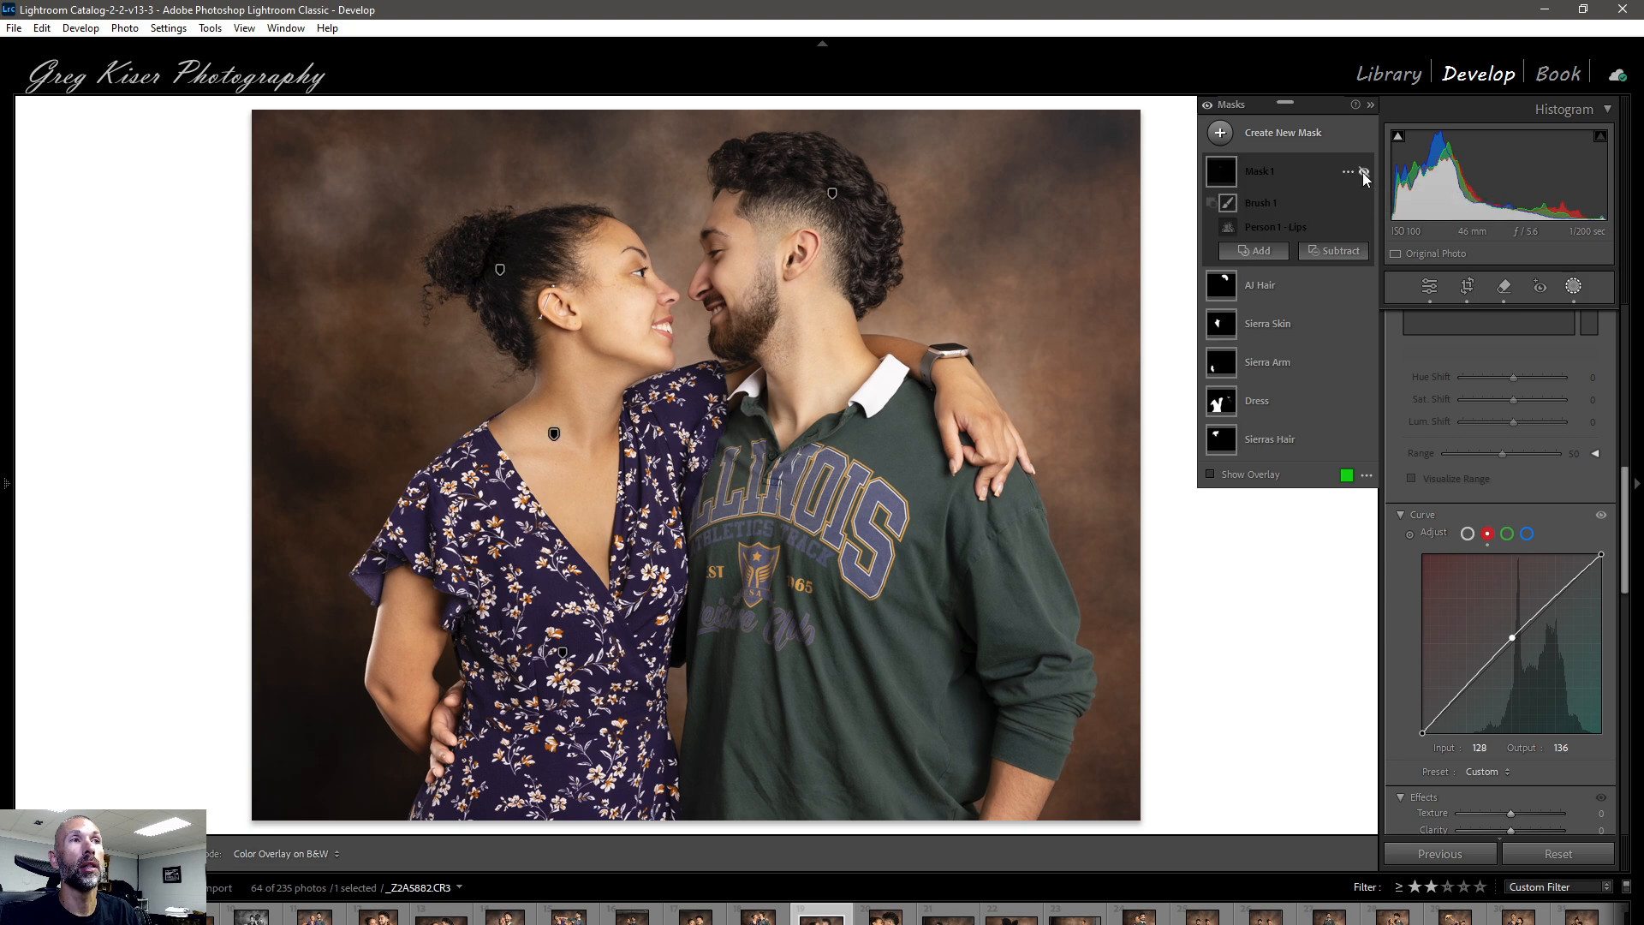
left_click(1364, 172)
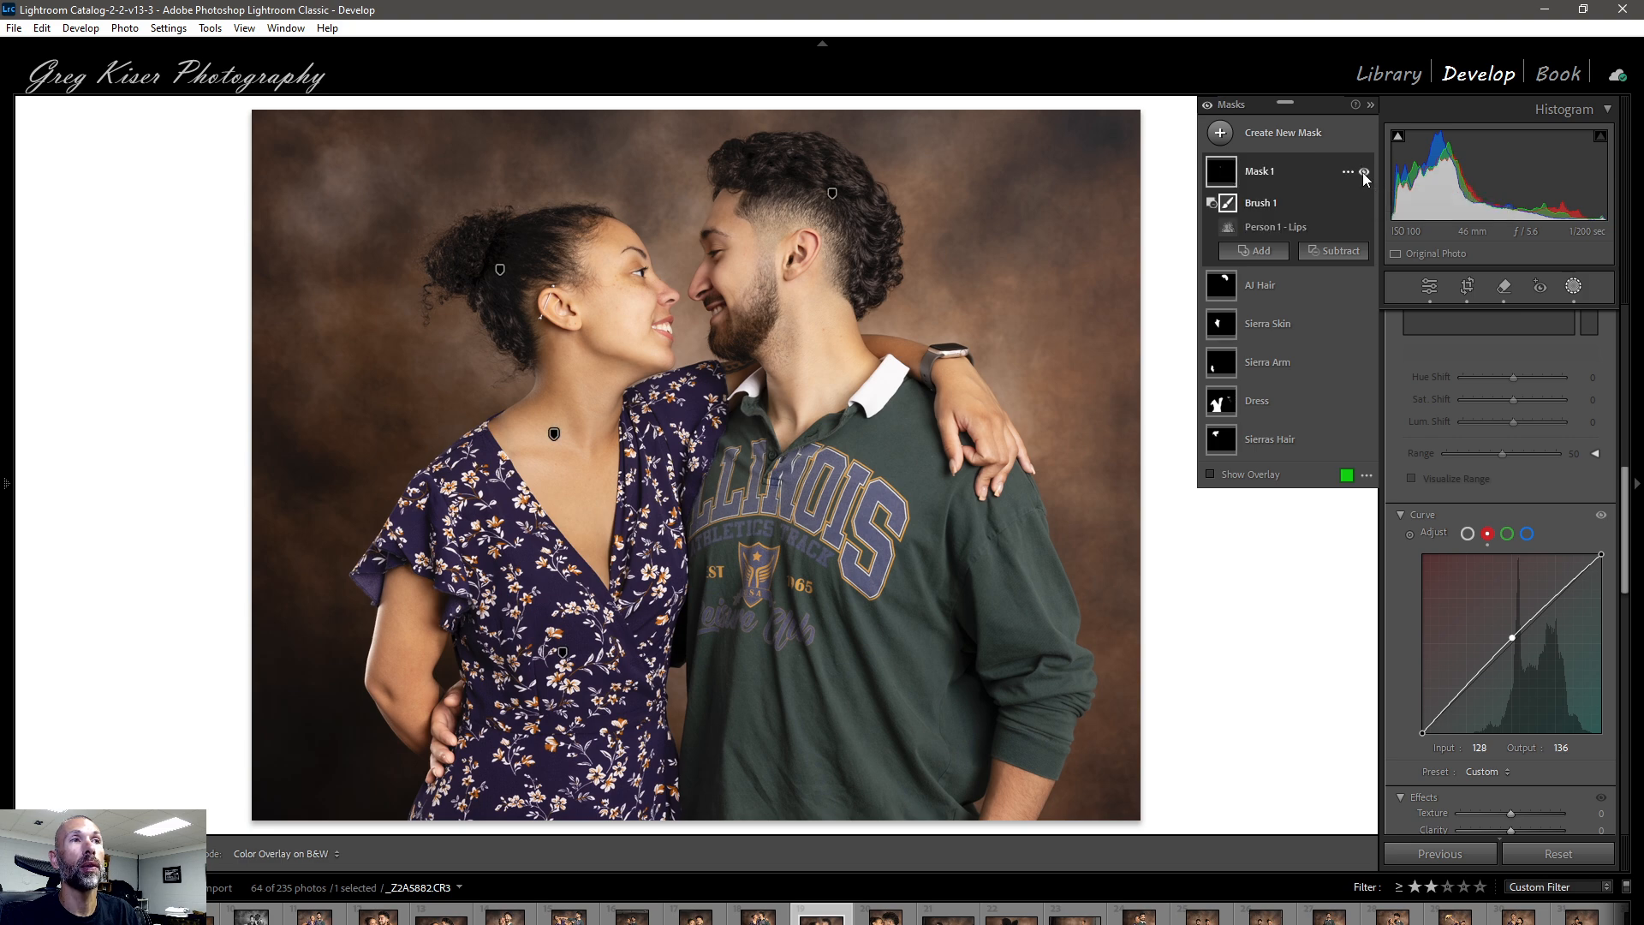
Rename the lips mask with the woman's first name followed by "Lips".
double_click(1267, 171)
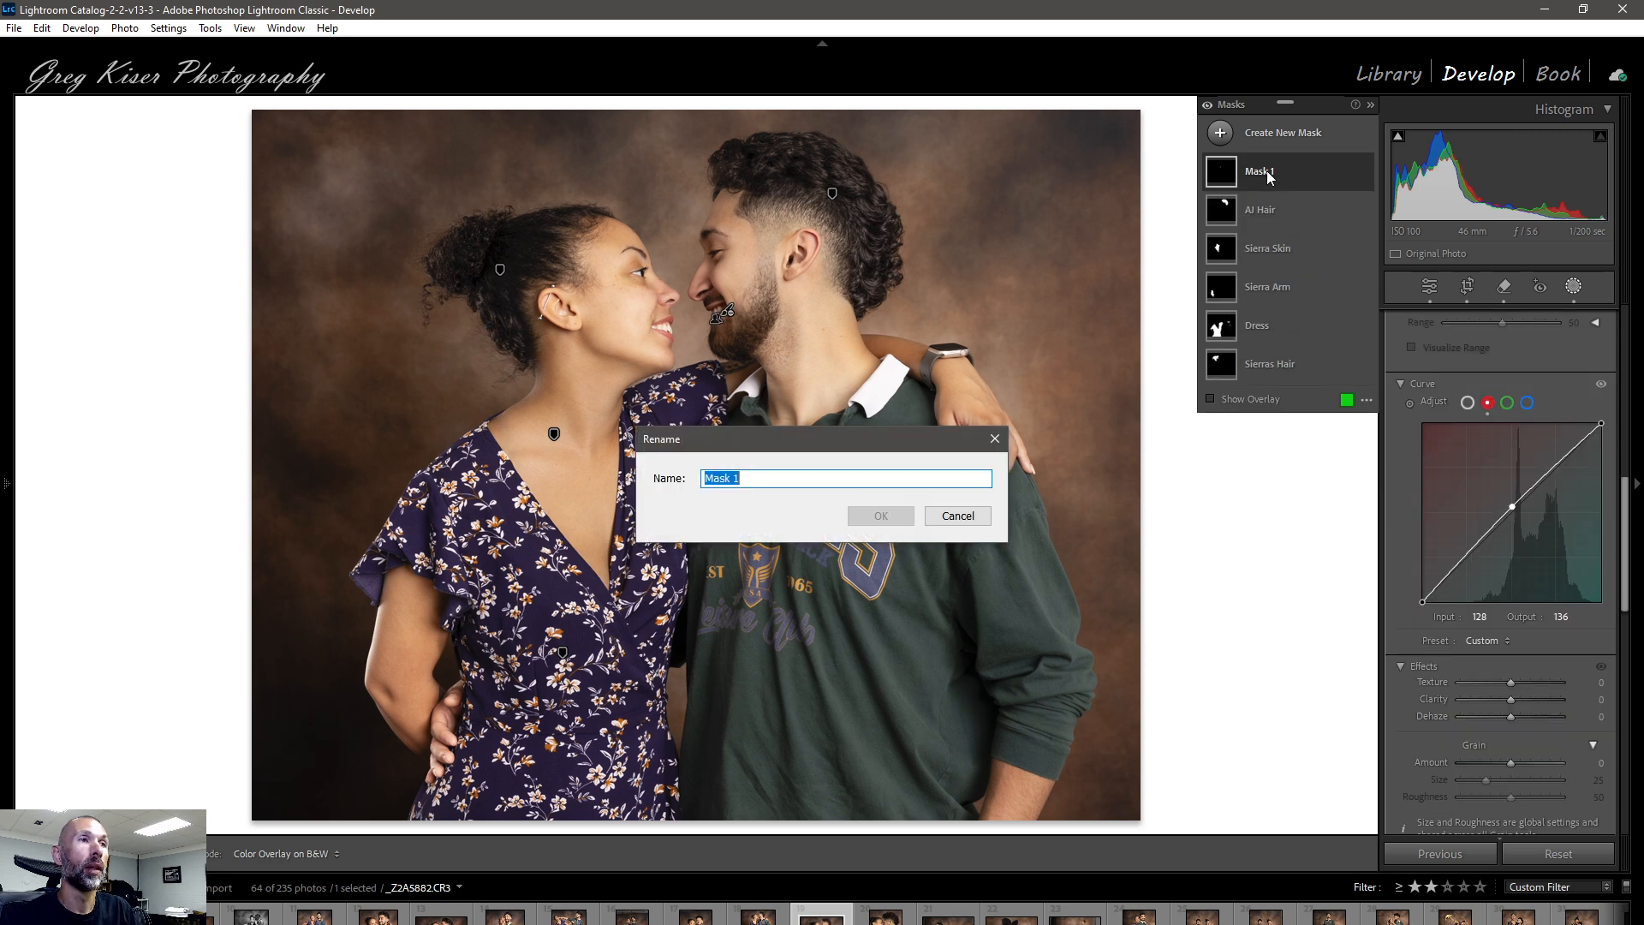
type("Sierra L")
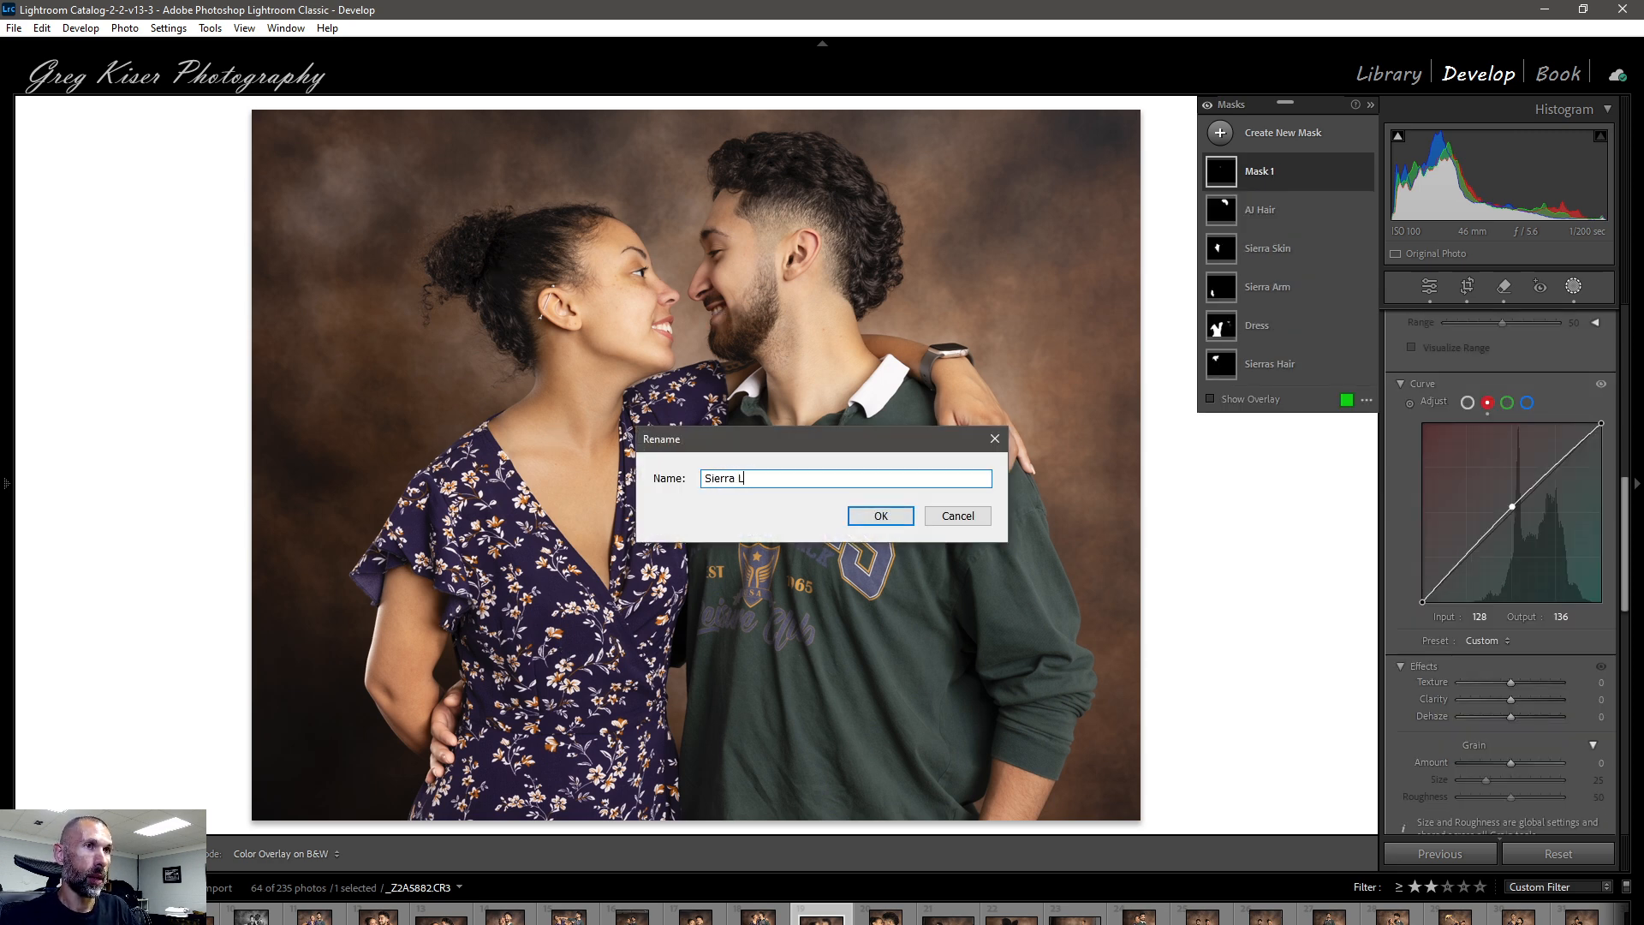
type("ips")
left_click(902, 519)
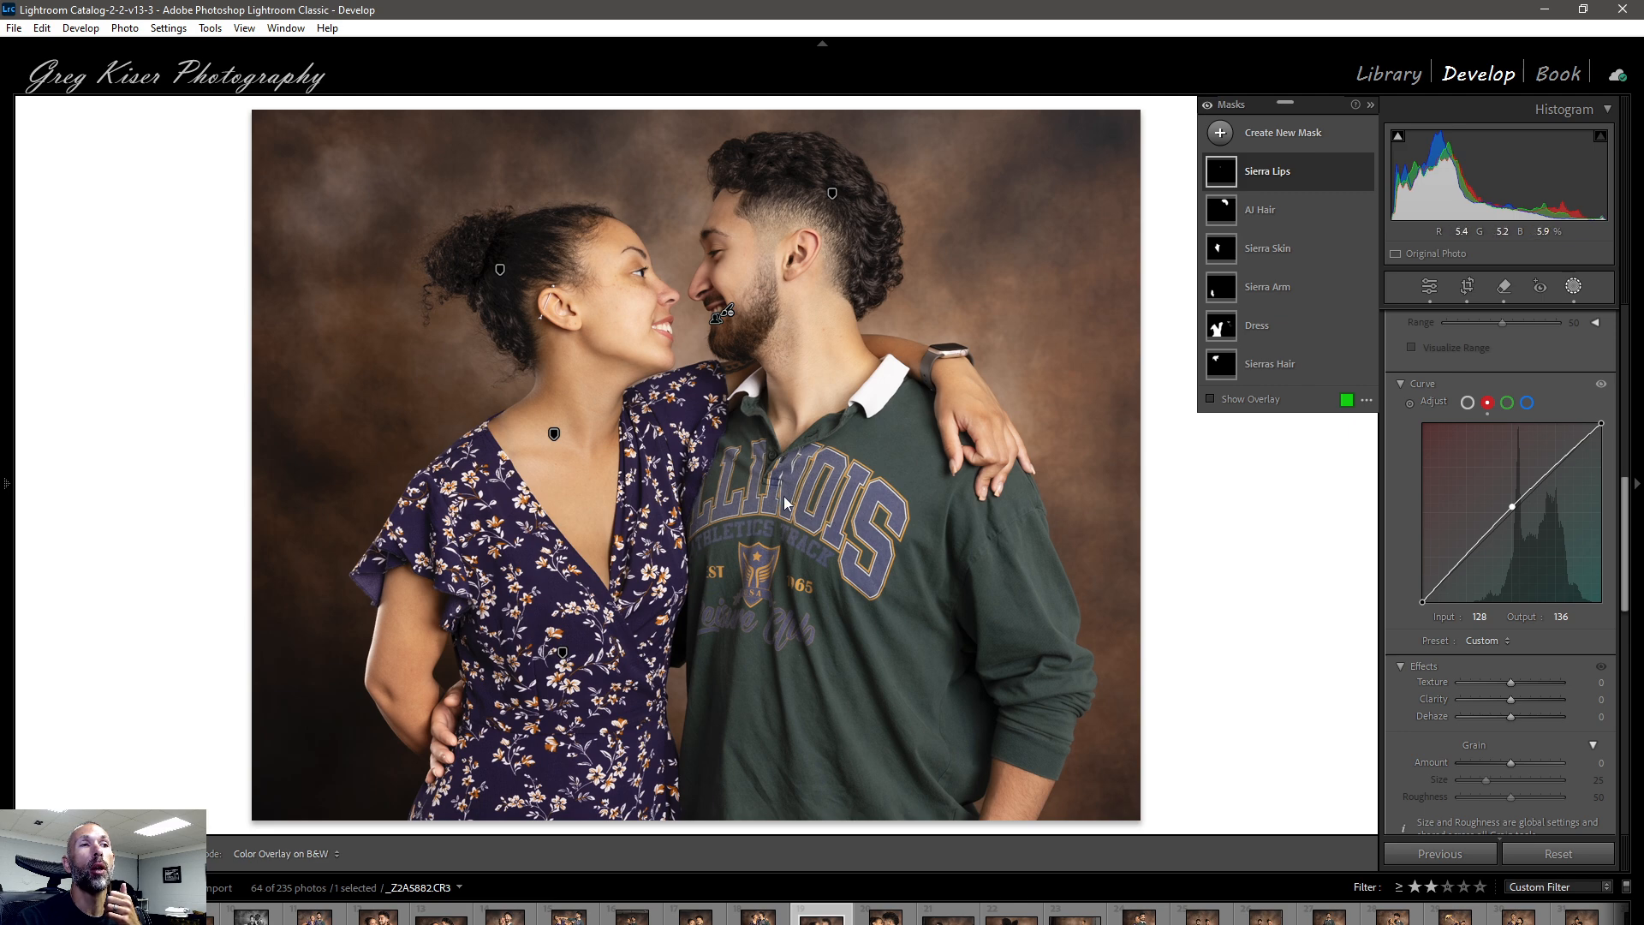
Create a people mask that selects only the Clothes of Person 2.
left_click(1306, 134)
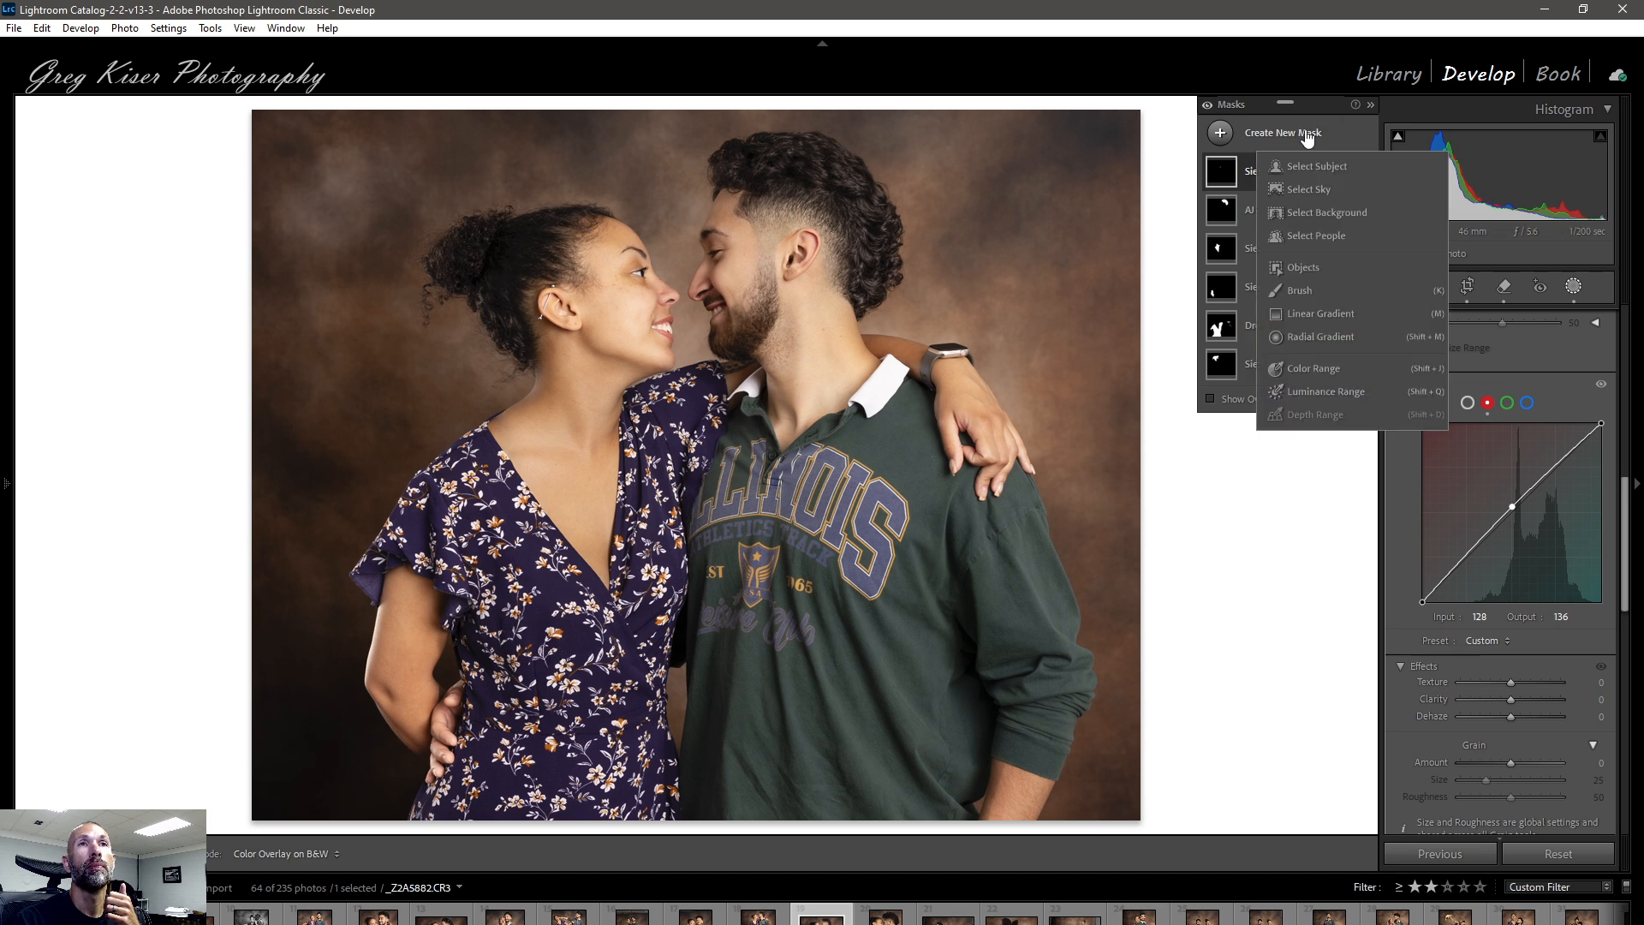
left_click(1302, 240)
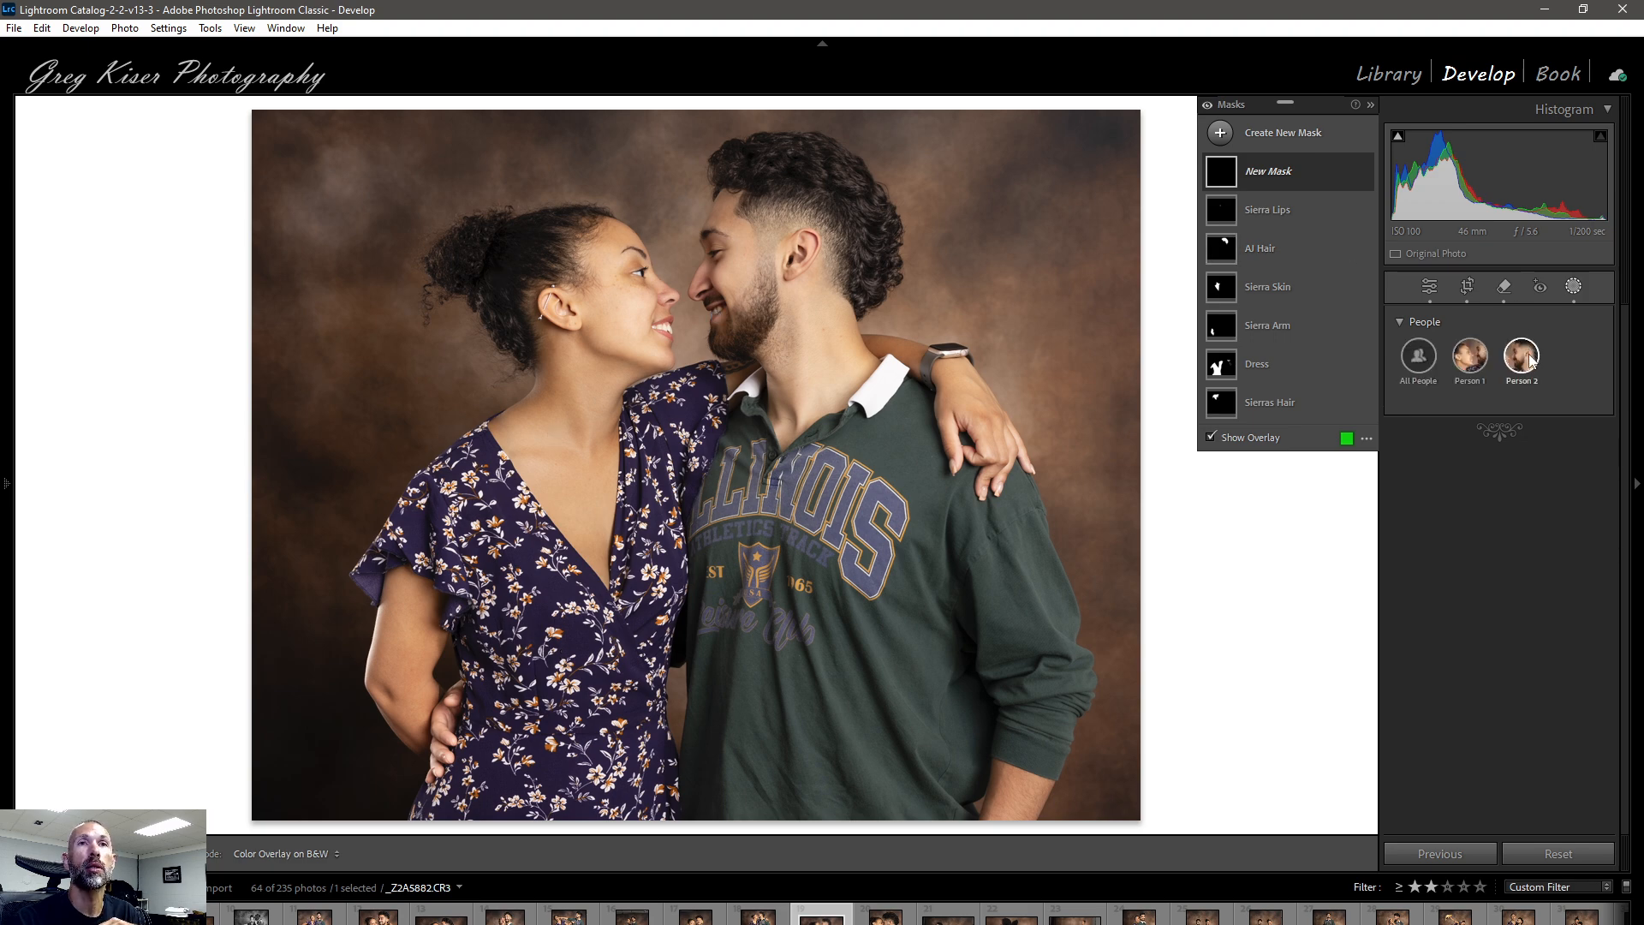
left_click(1522, 356)
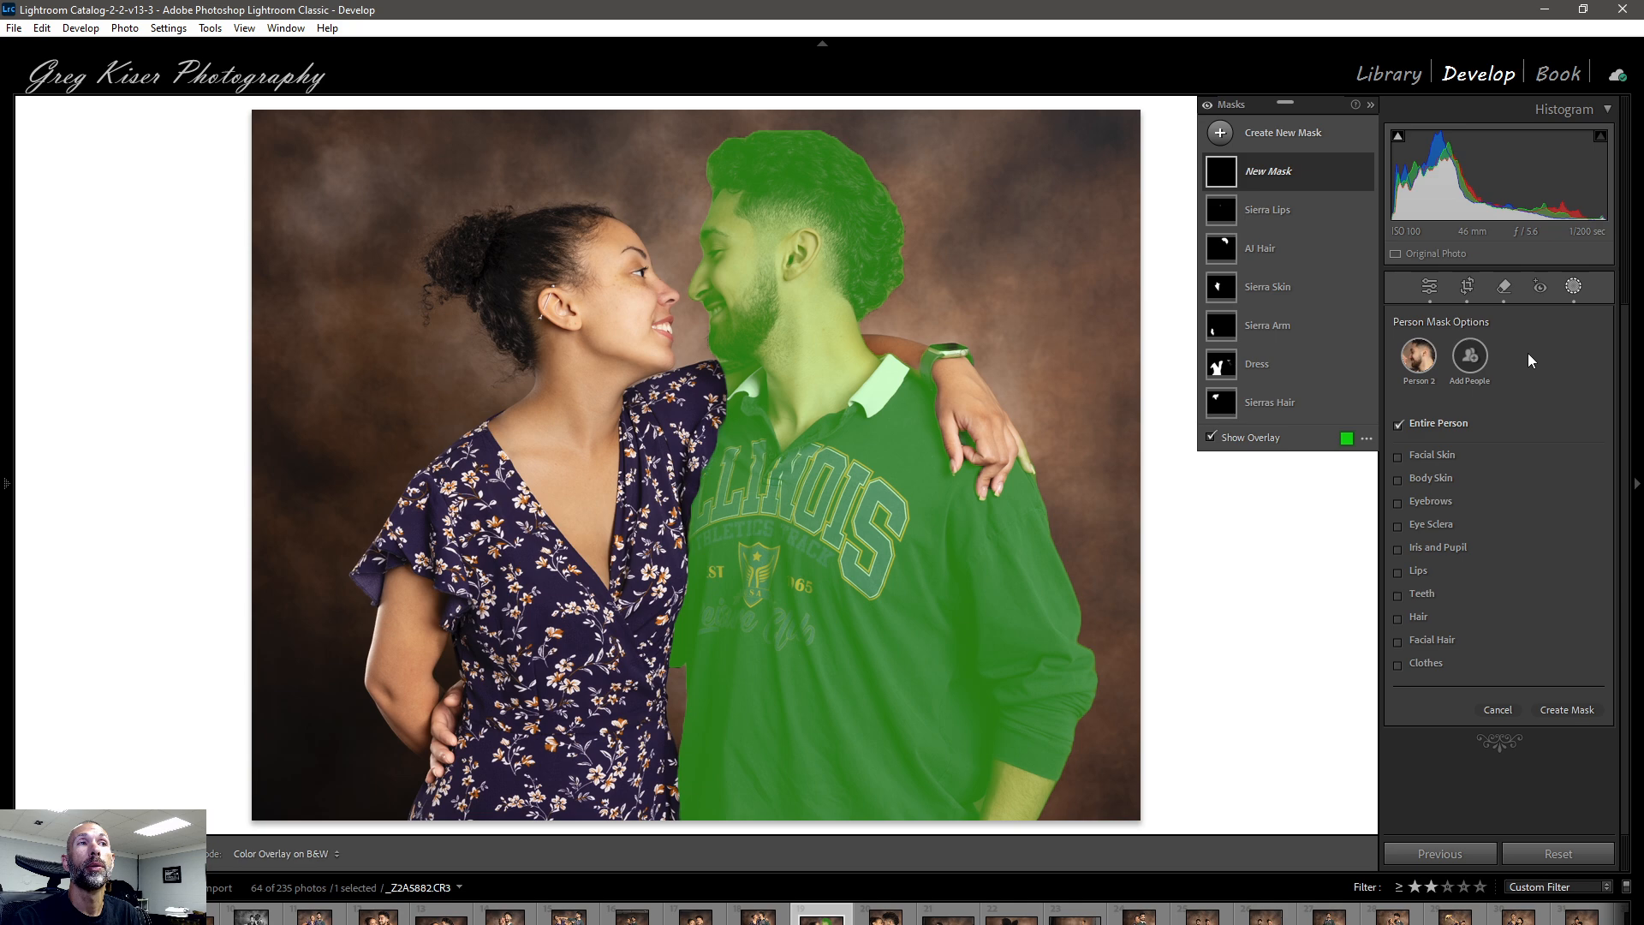
left_click(1399, 664)
left_click(1567, 710)
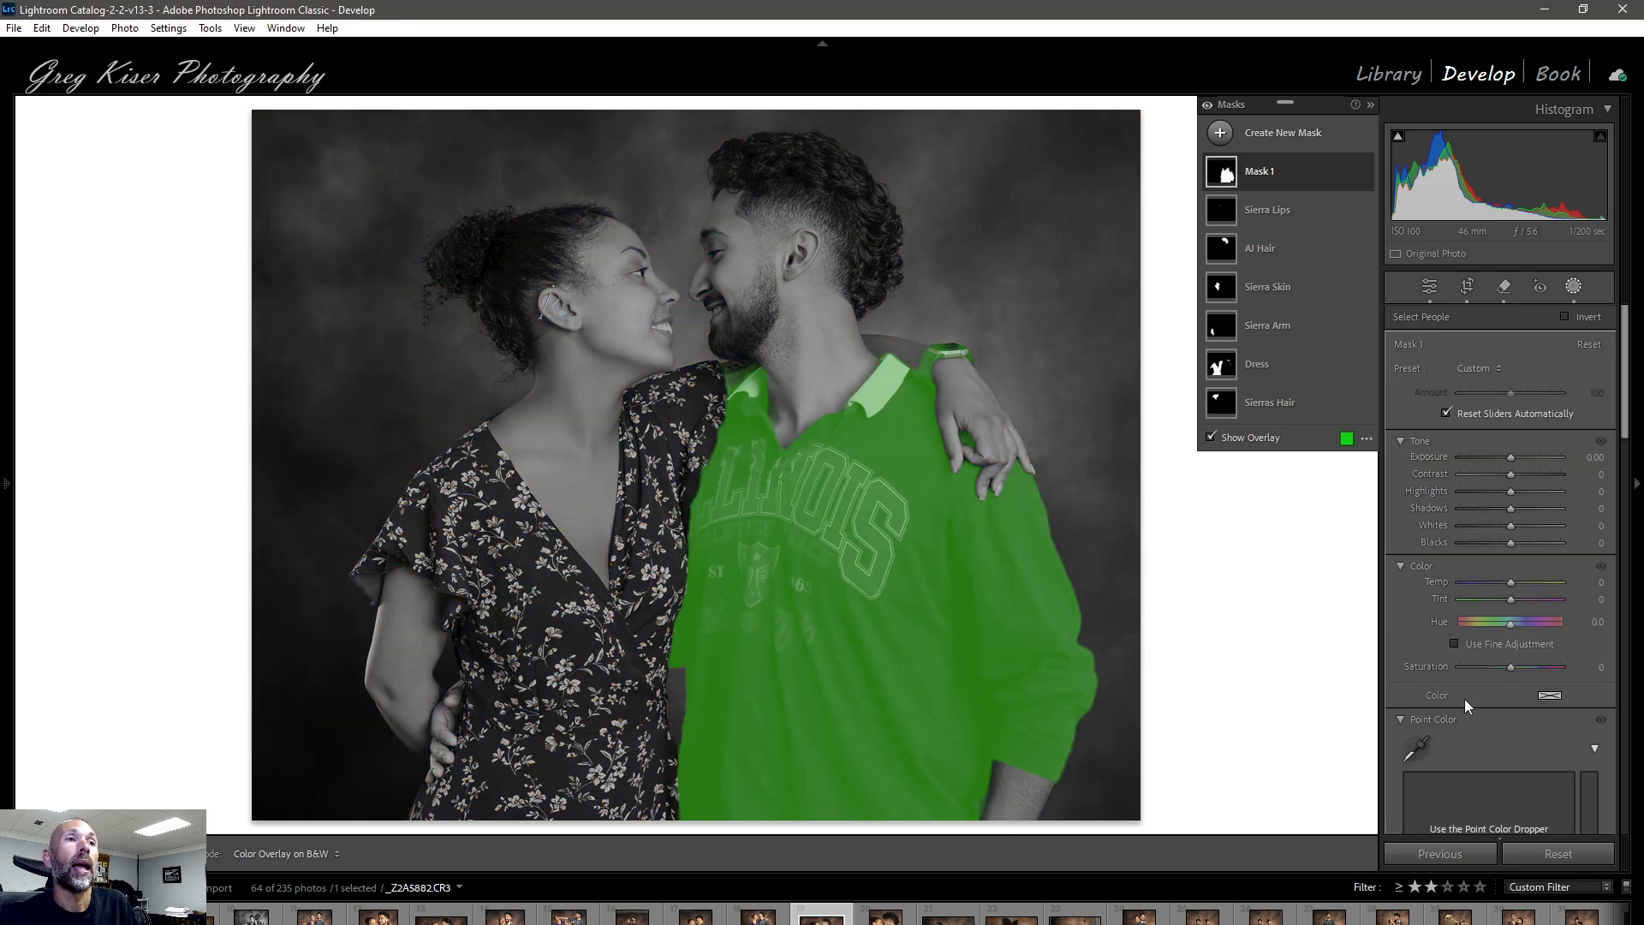
Intersect the man's clothes mask with a color range sampled from the purple ILLINOIS lettering and set Refine to 26.
left_click(1308, 171)
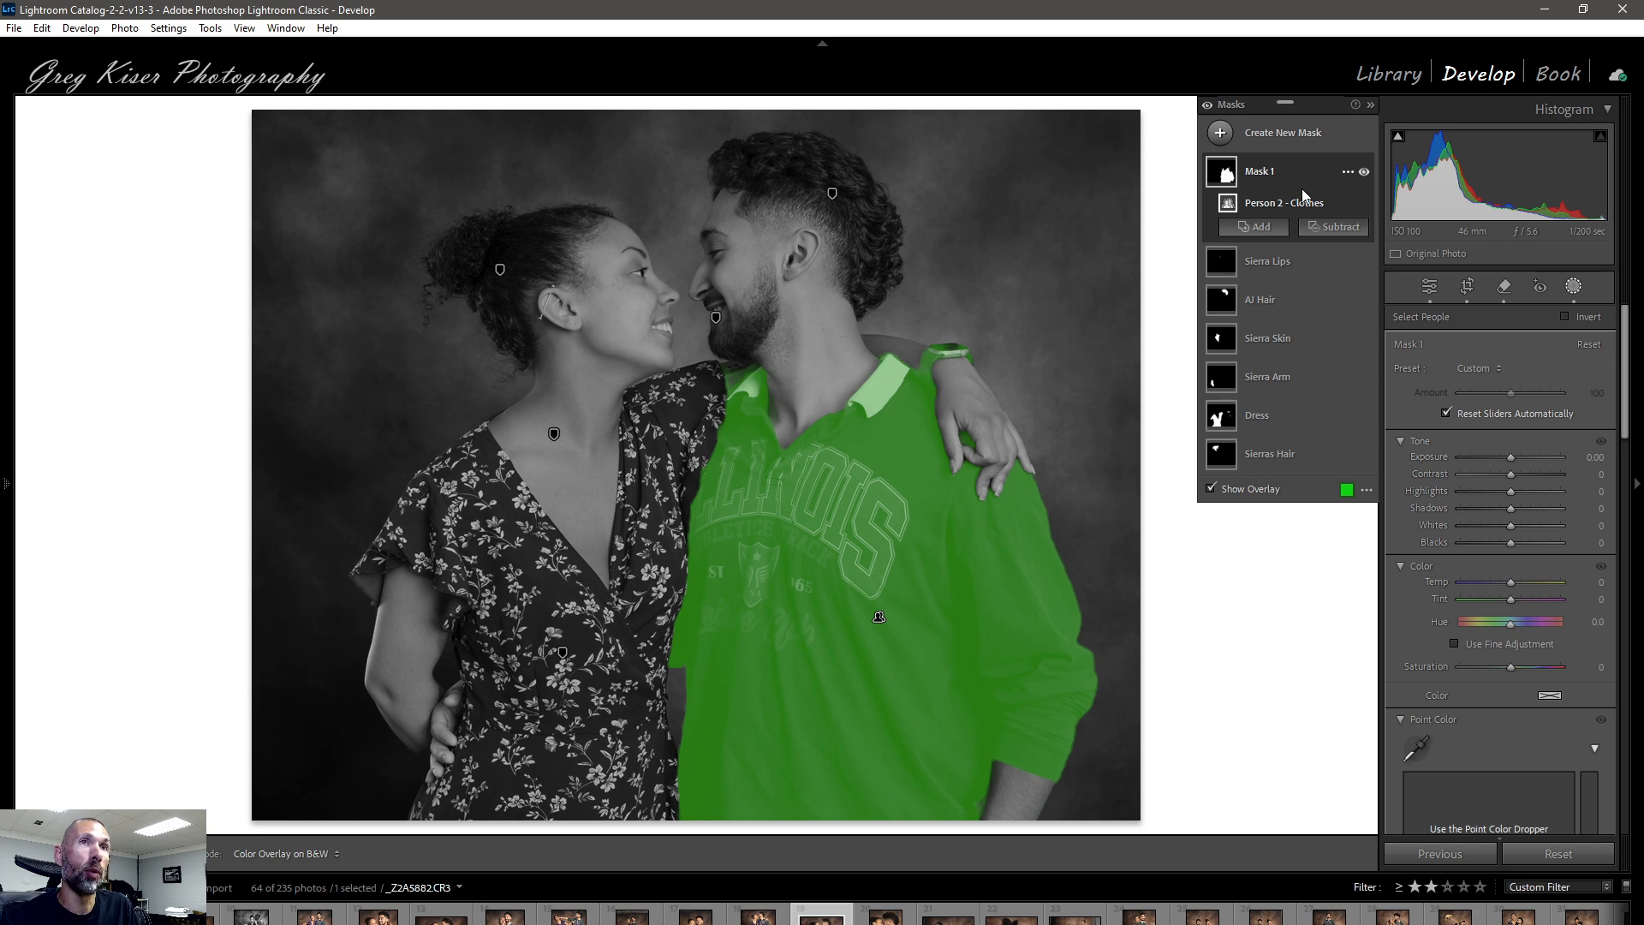
key("alt")
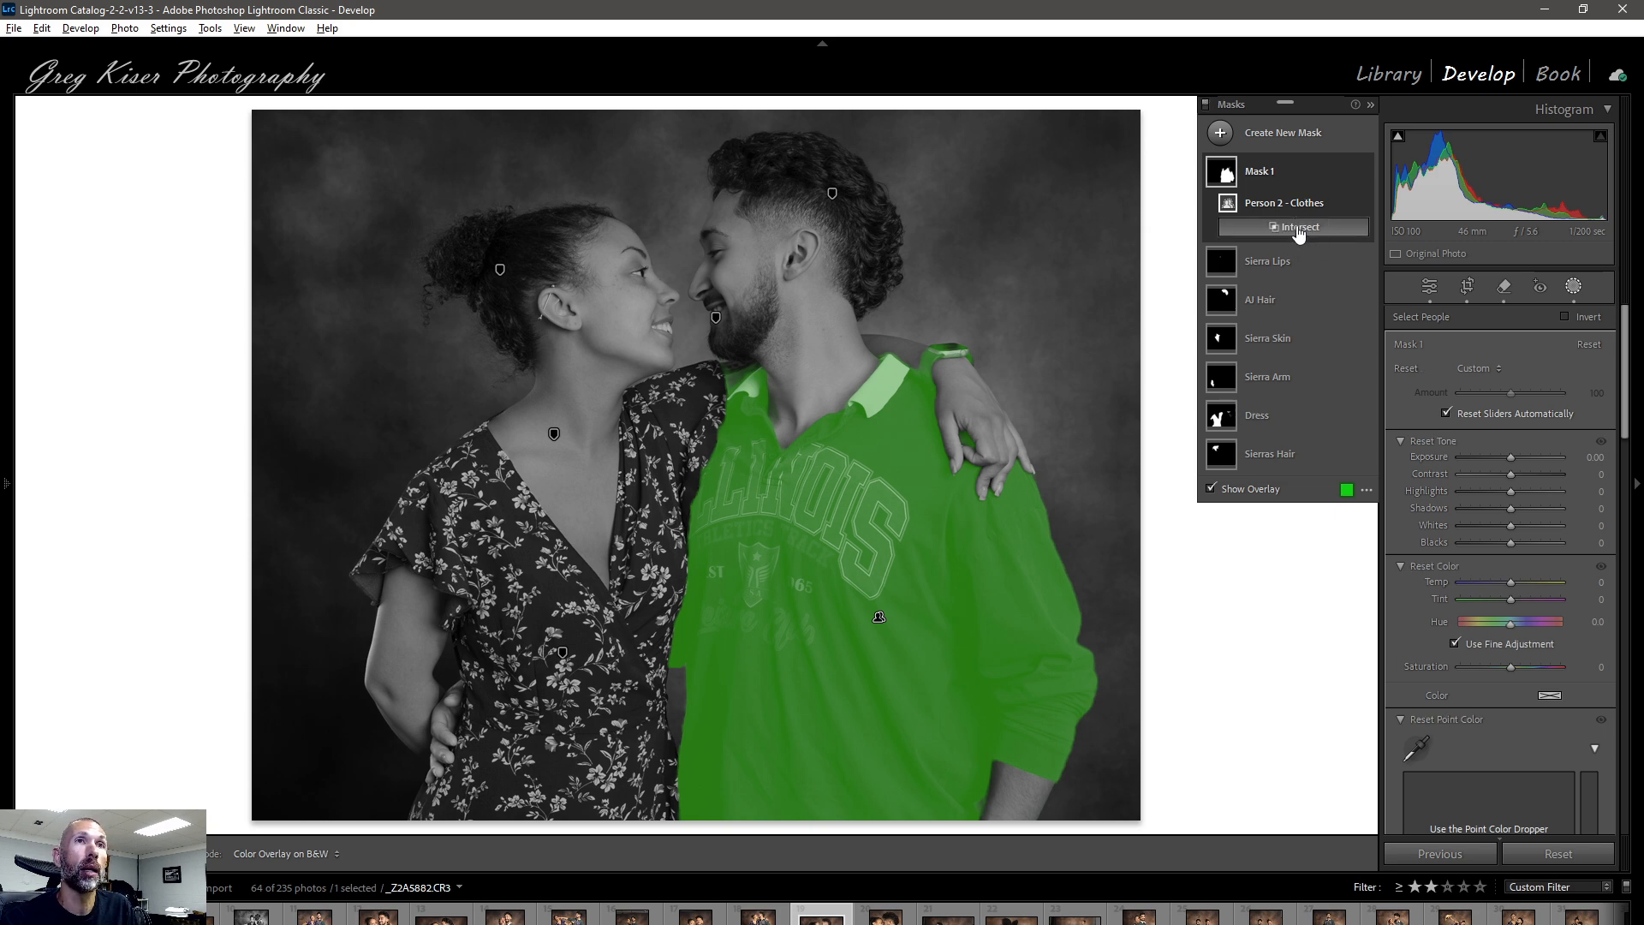
left_click(1298, 229)
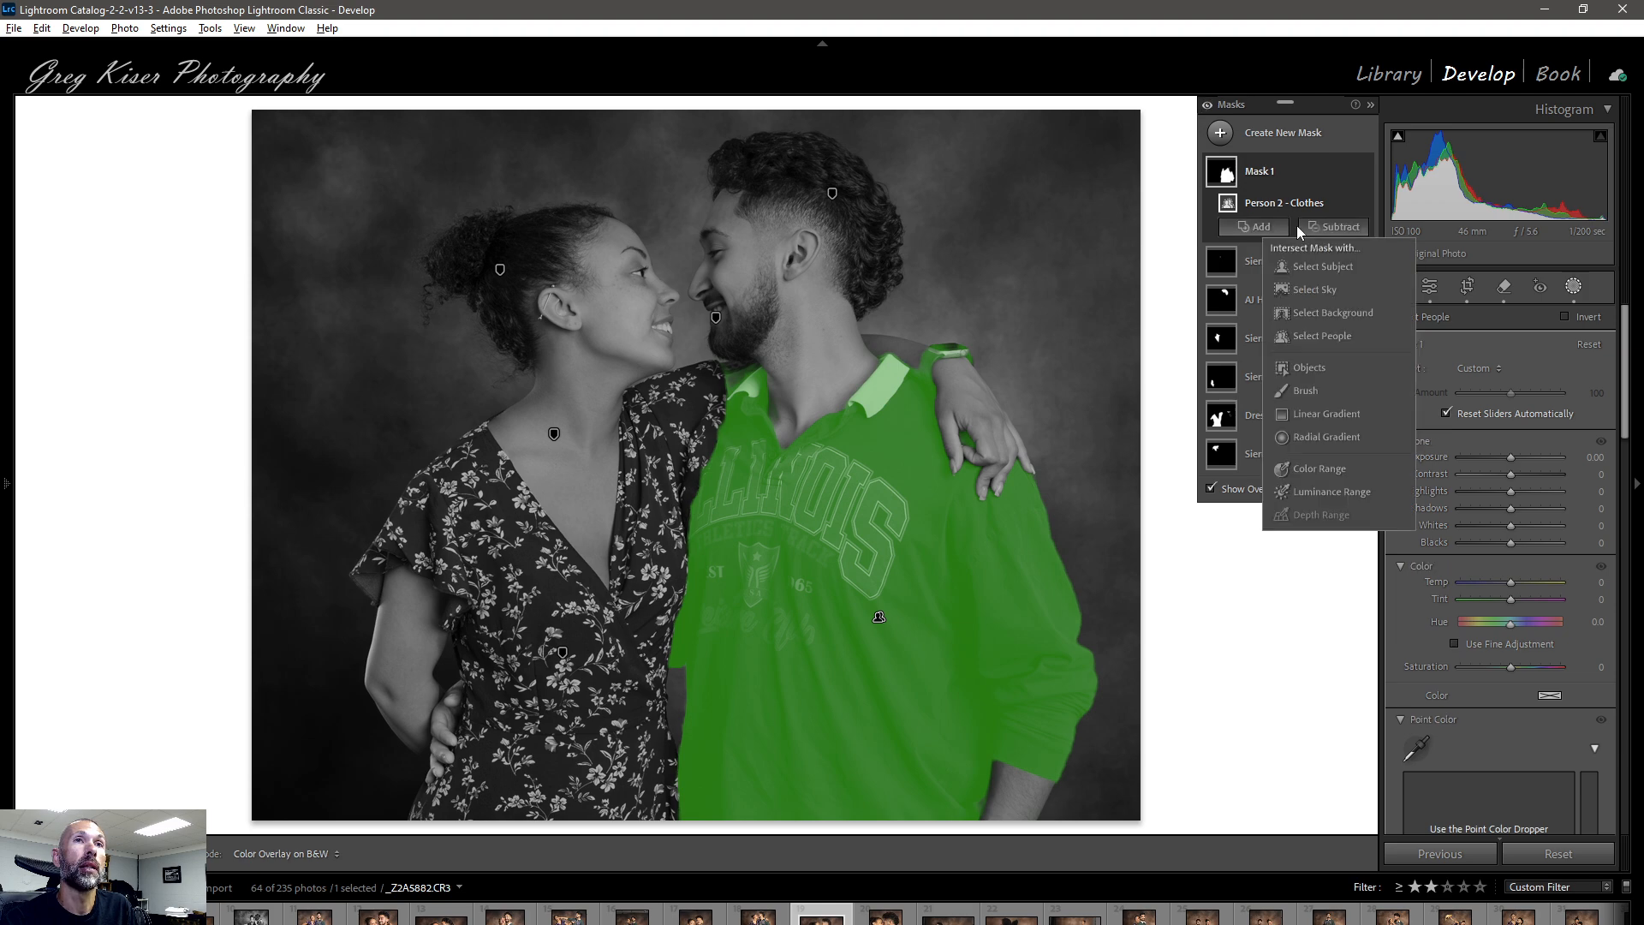
left_click(1310, 468)
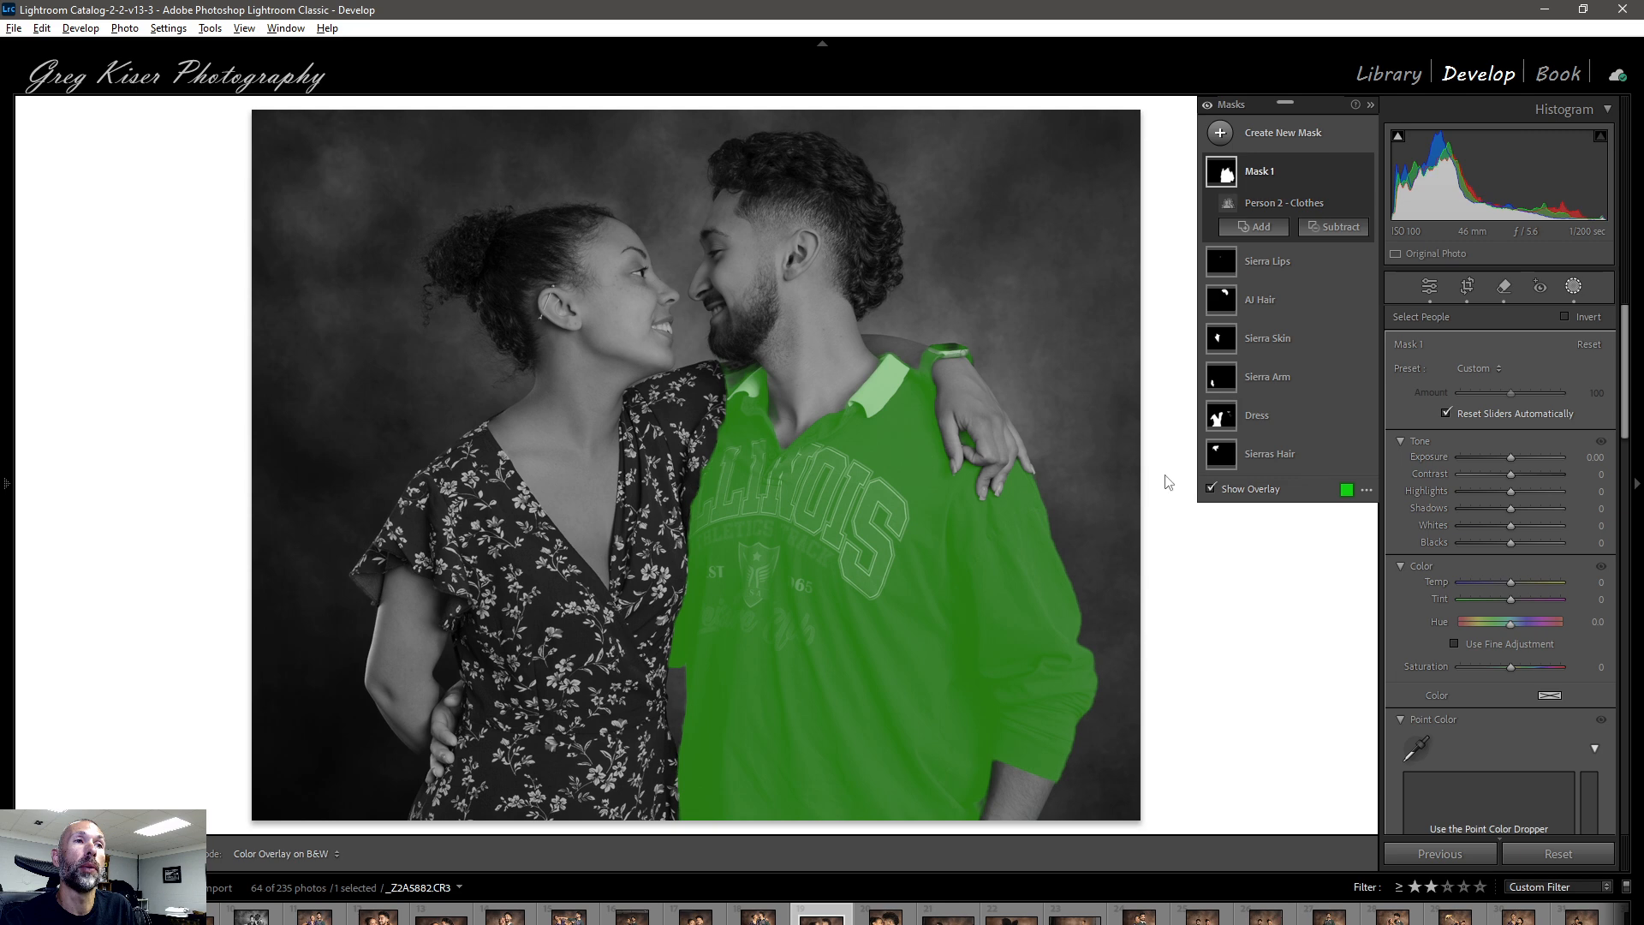
left_click(868, 533)
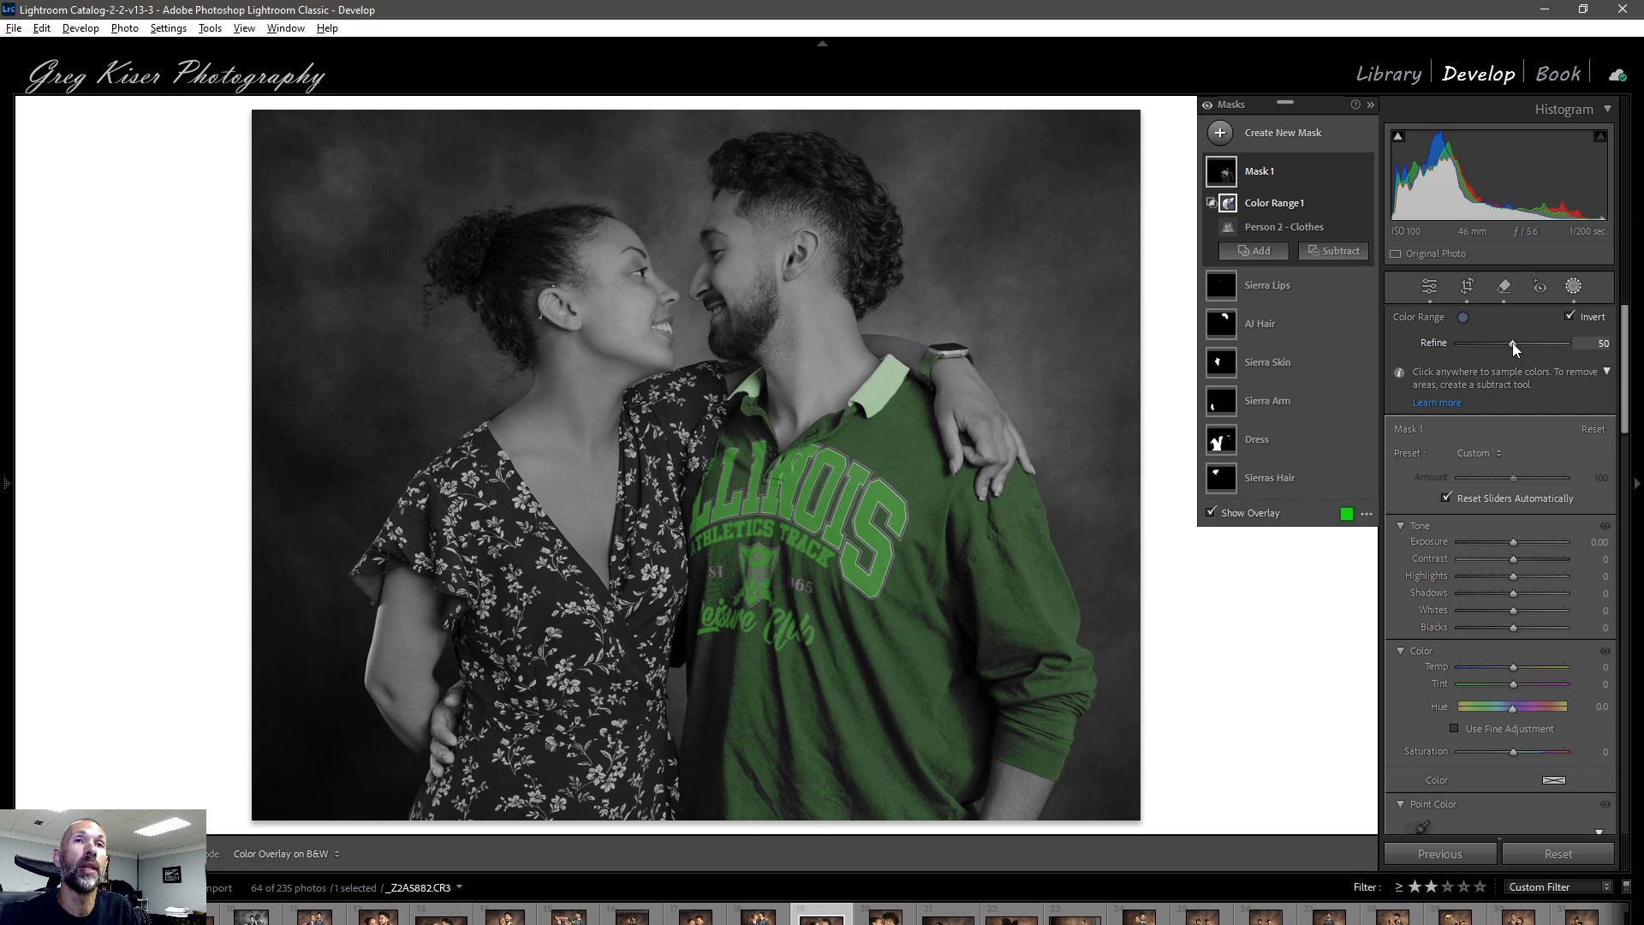
left_click_drag(1512, 342, 1489, 345)
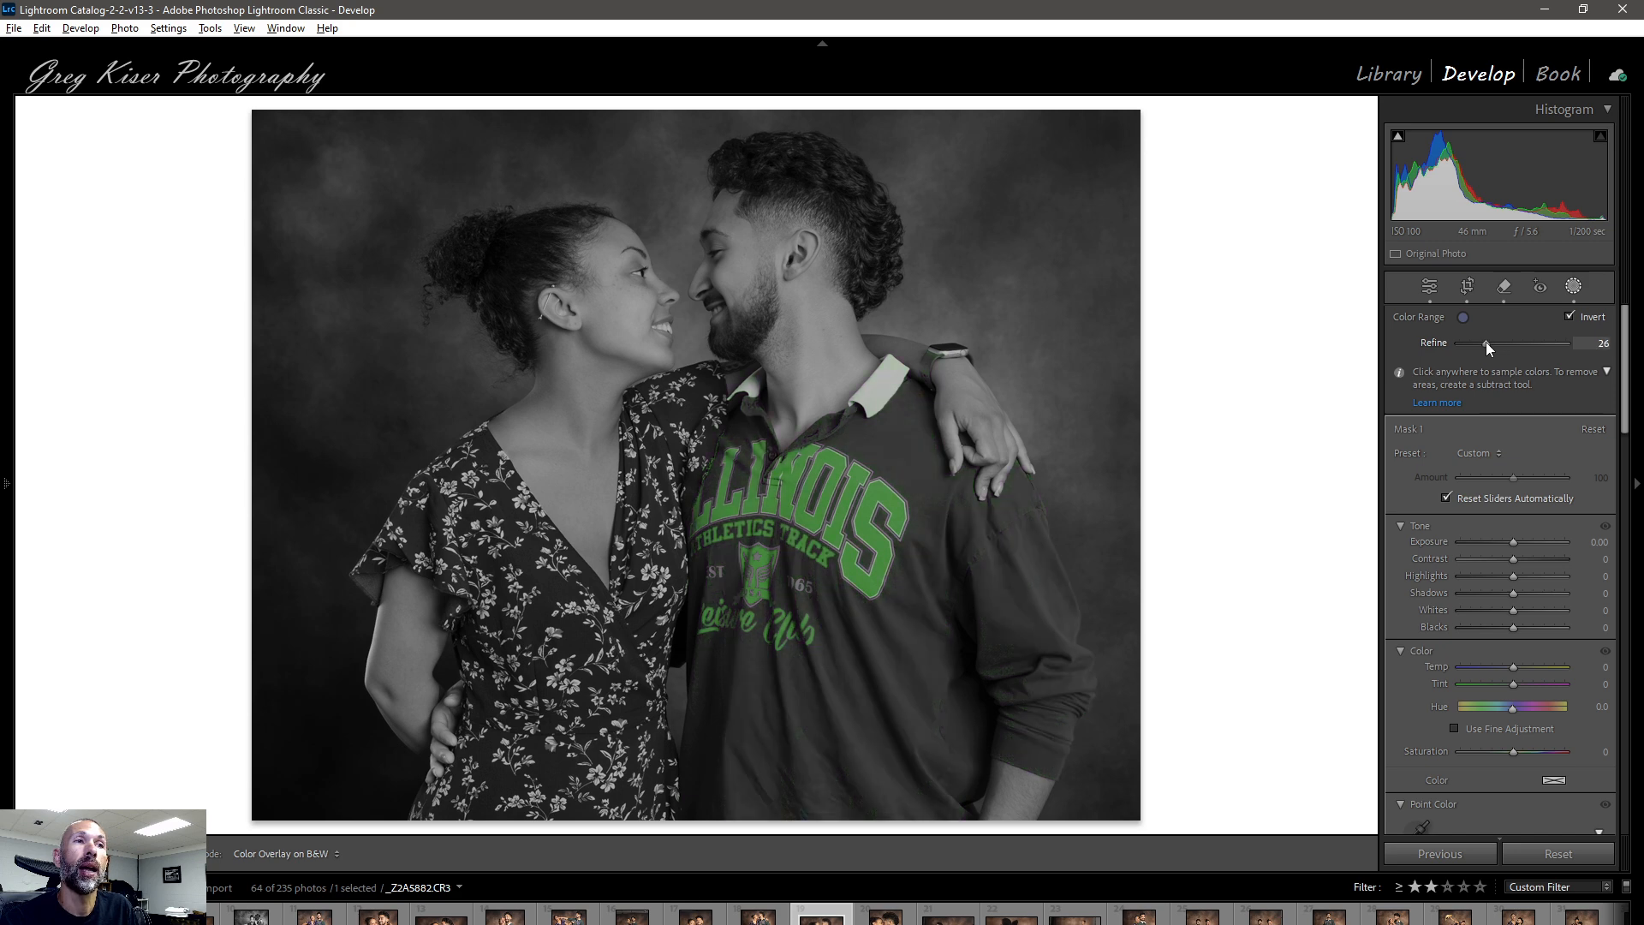
left_click_drag(1486, 342, 1486, 342)
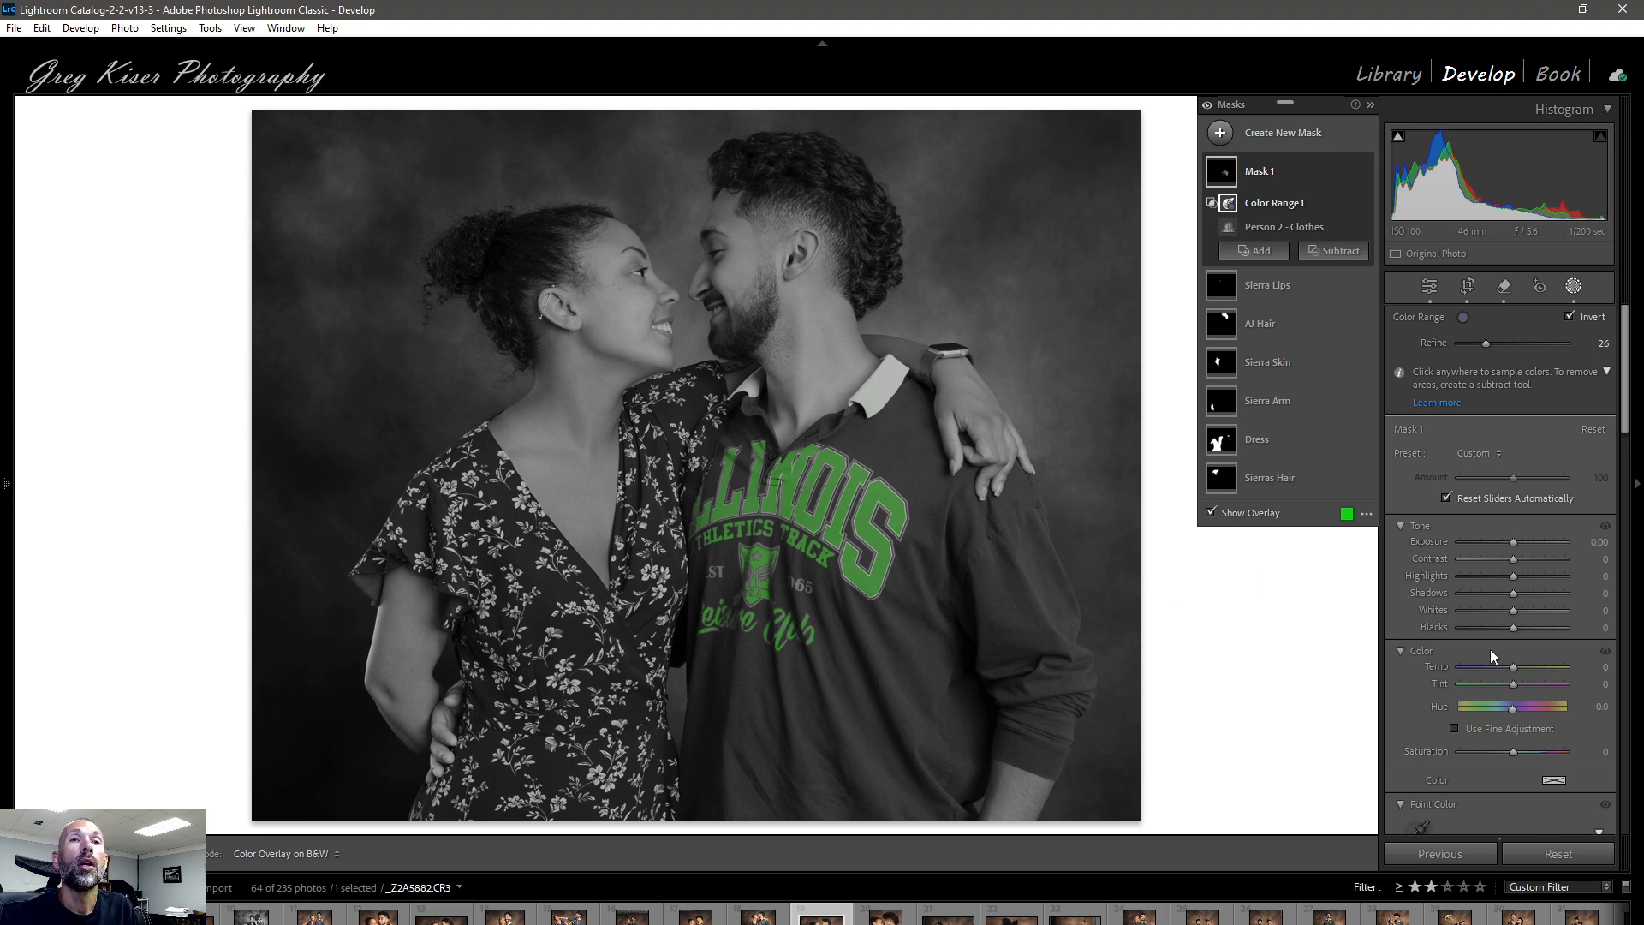
Set the shirt lettering mask's Temp to -6 and Exposure to -0.10.
left_click_drag(1512, 666, 1509, 666)
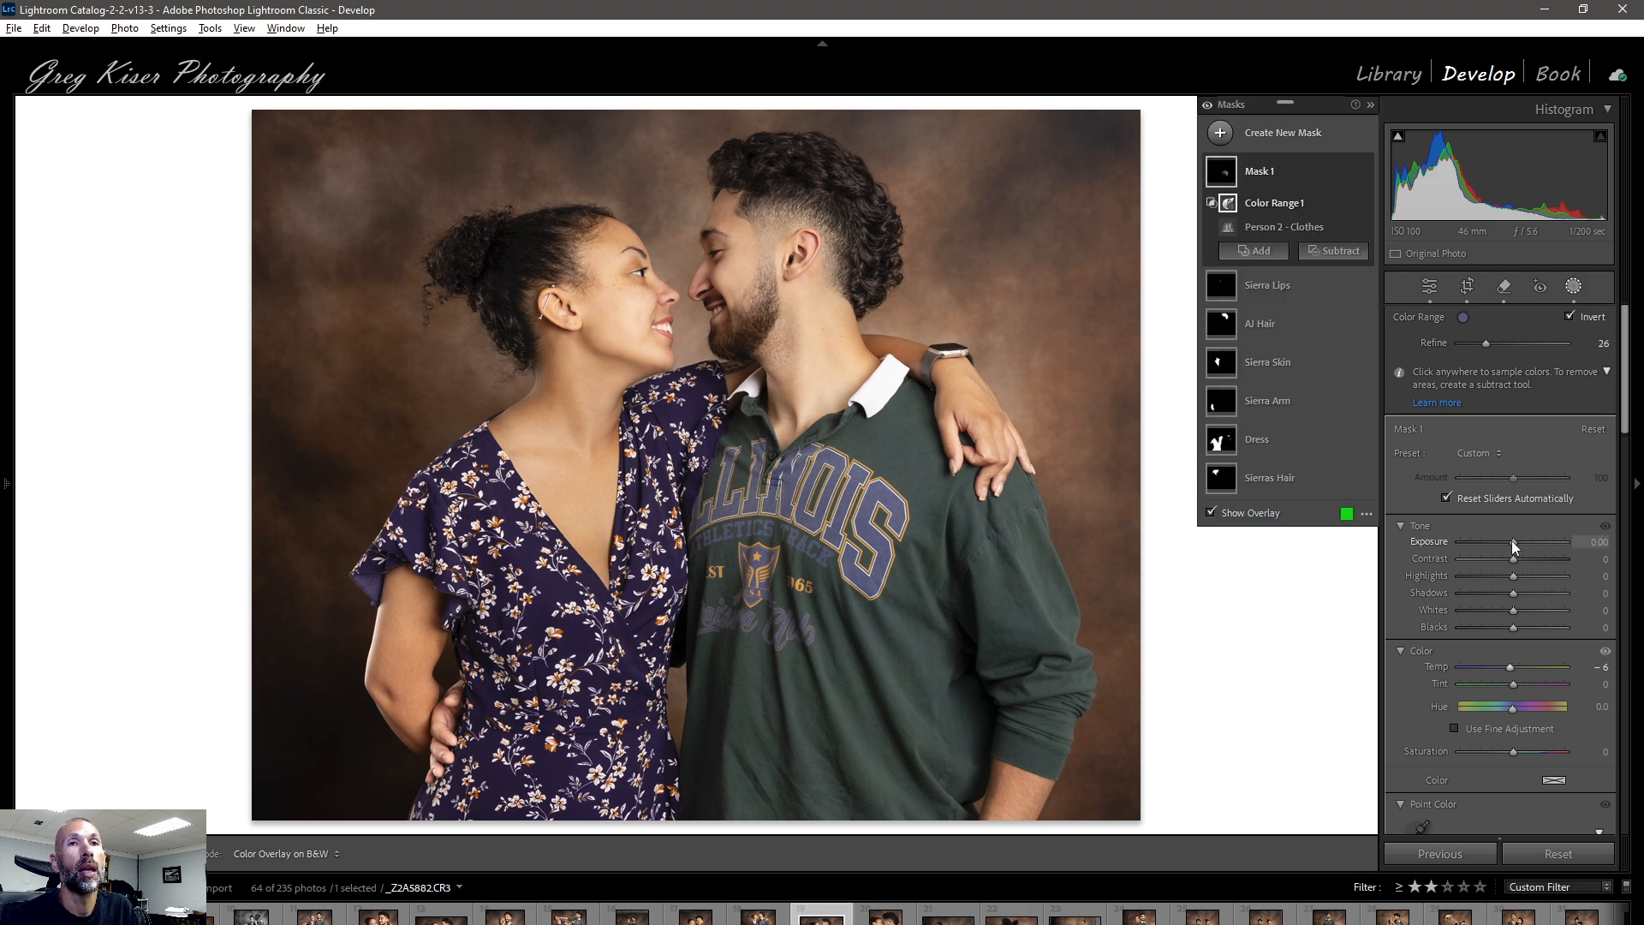
left_click_drag(1510, 541, 1509, 541)
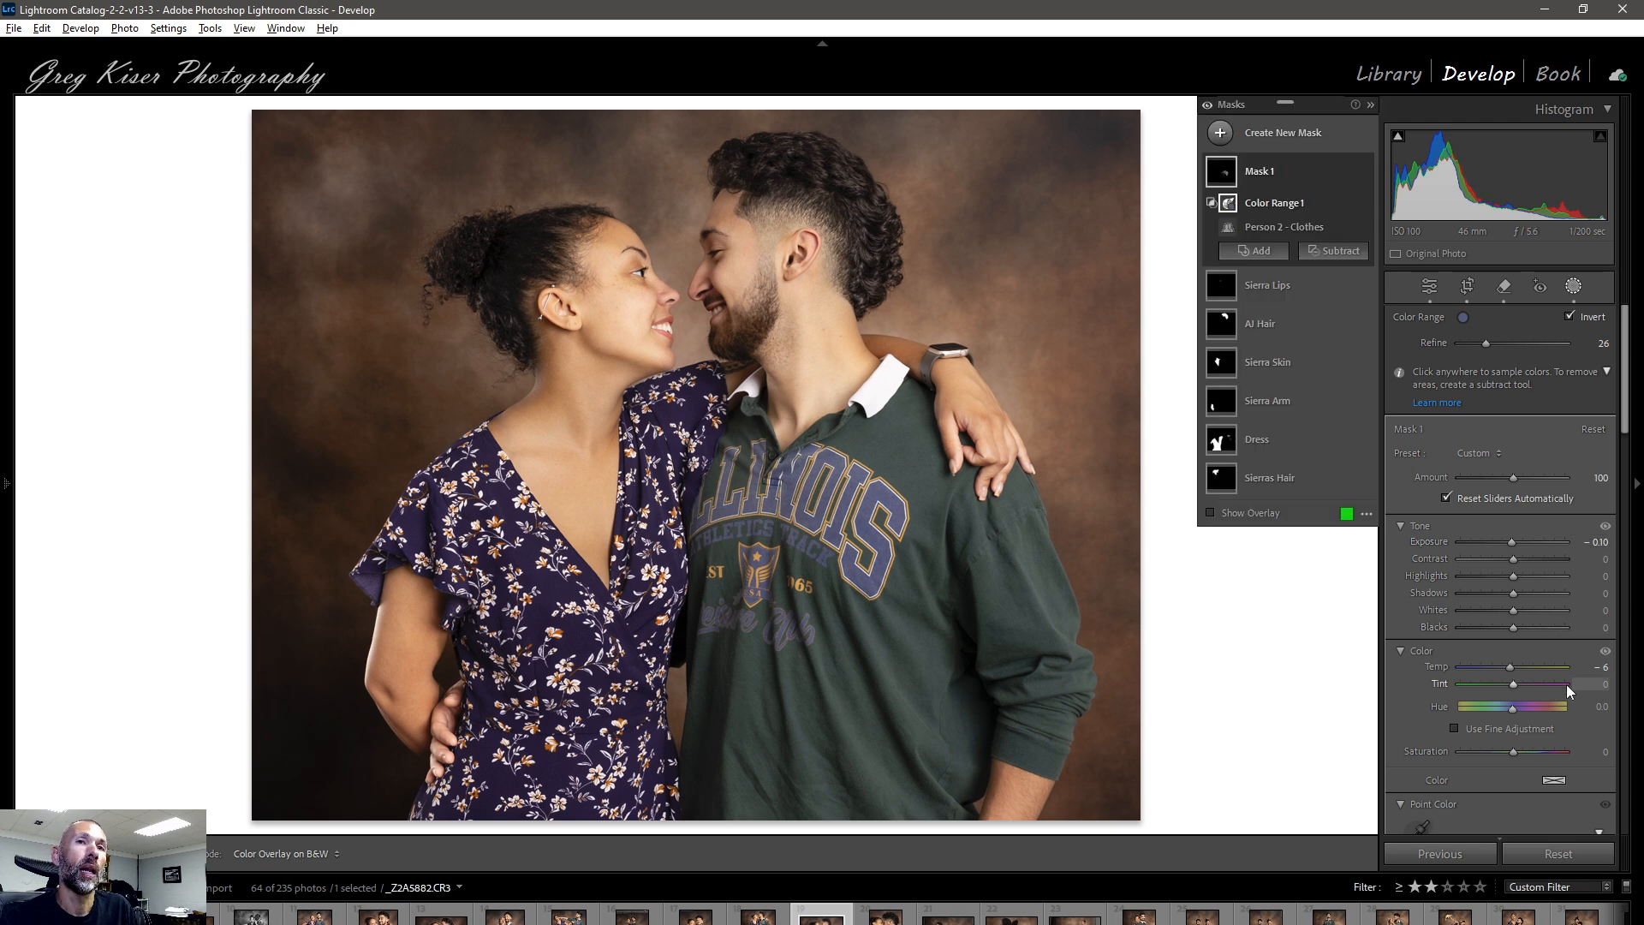
Raise the midtones of the lettering mask's blue curve with a point at about input 109, output 123.
scroll(1565, 685, "down", 6)
left_click(1527, 653)
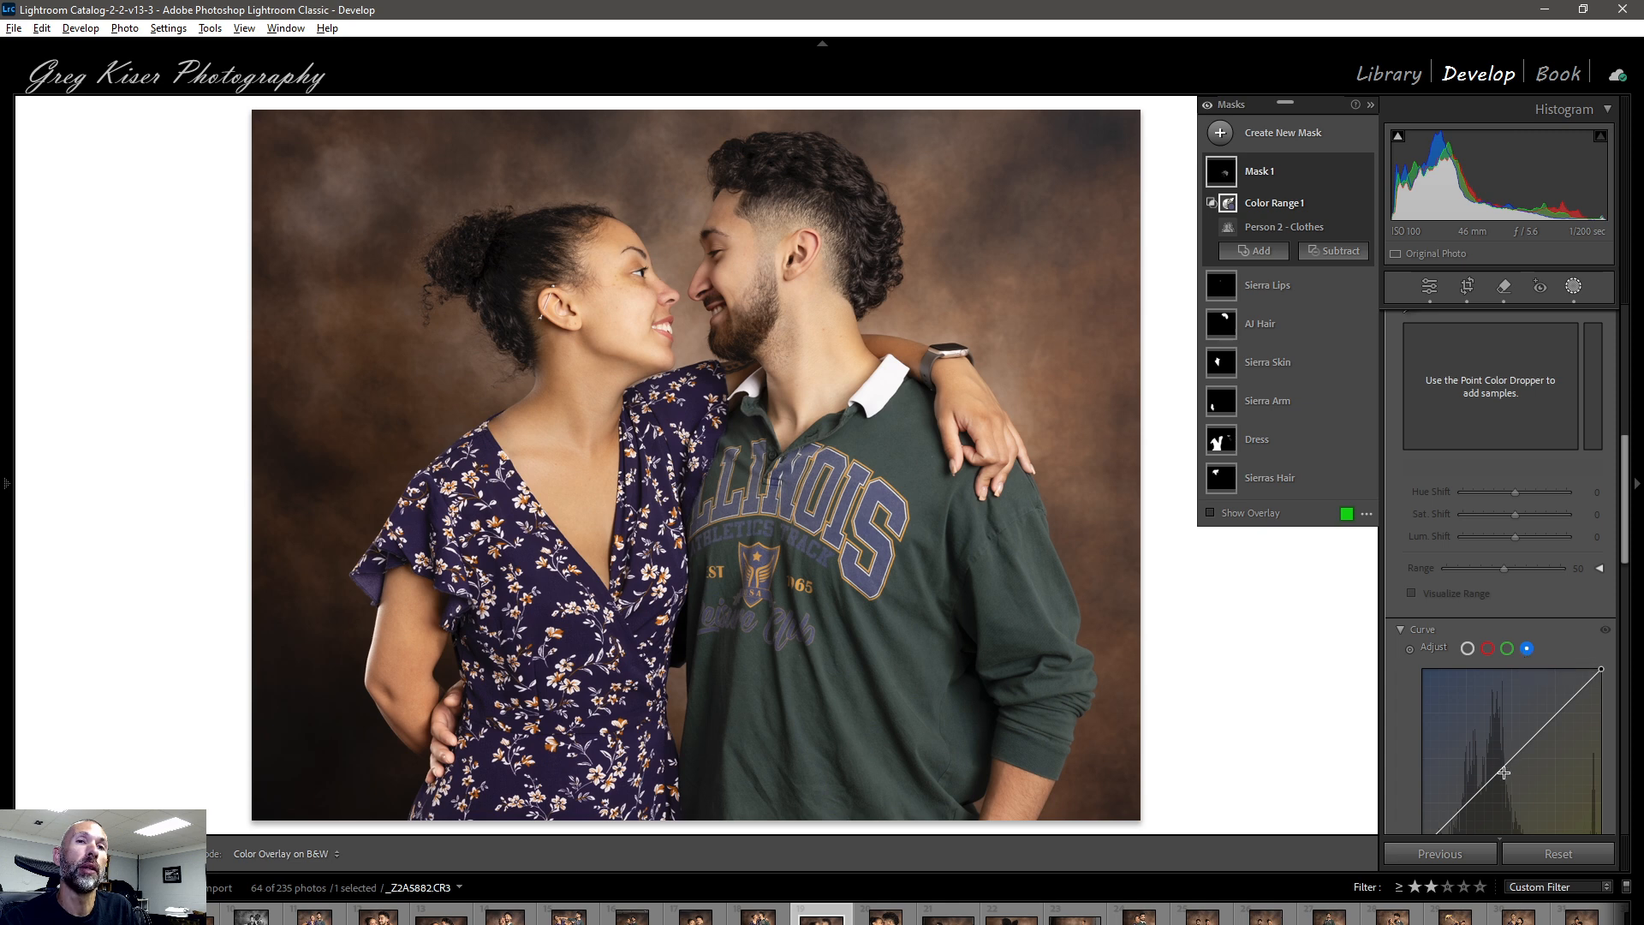
left_click_drag(1500, 769, 1498, 762)
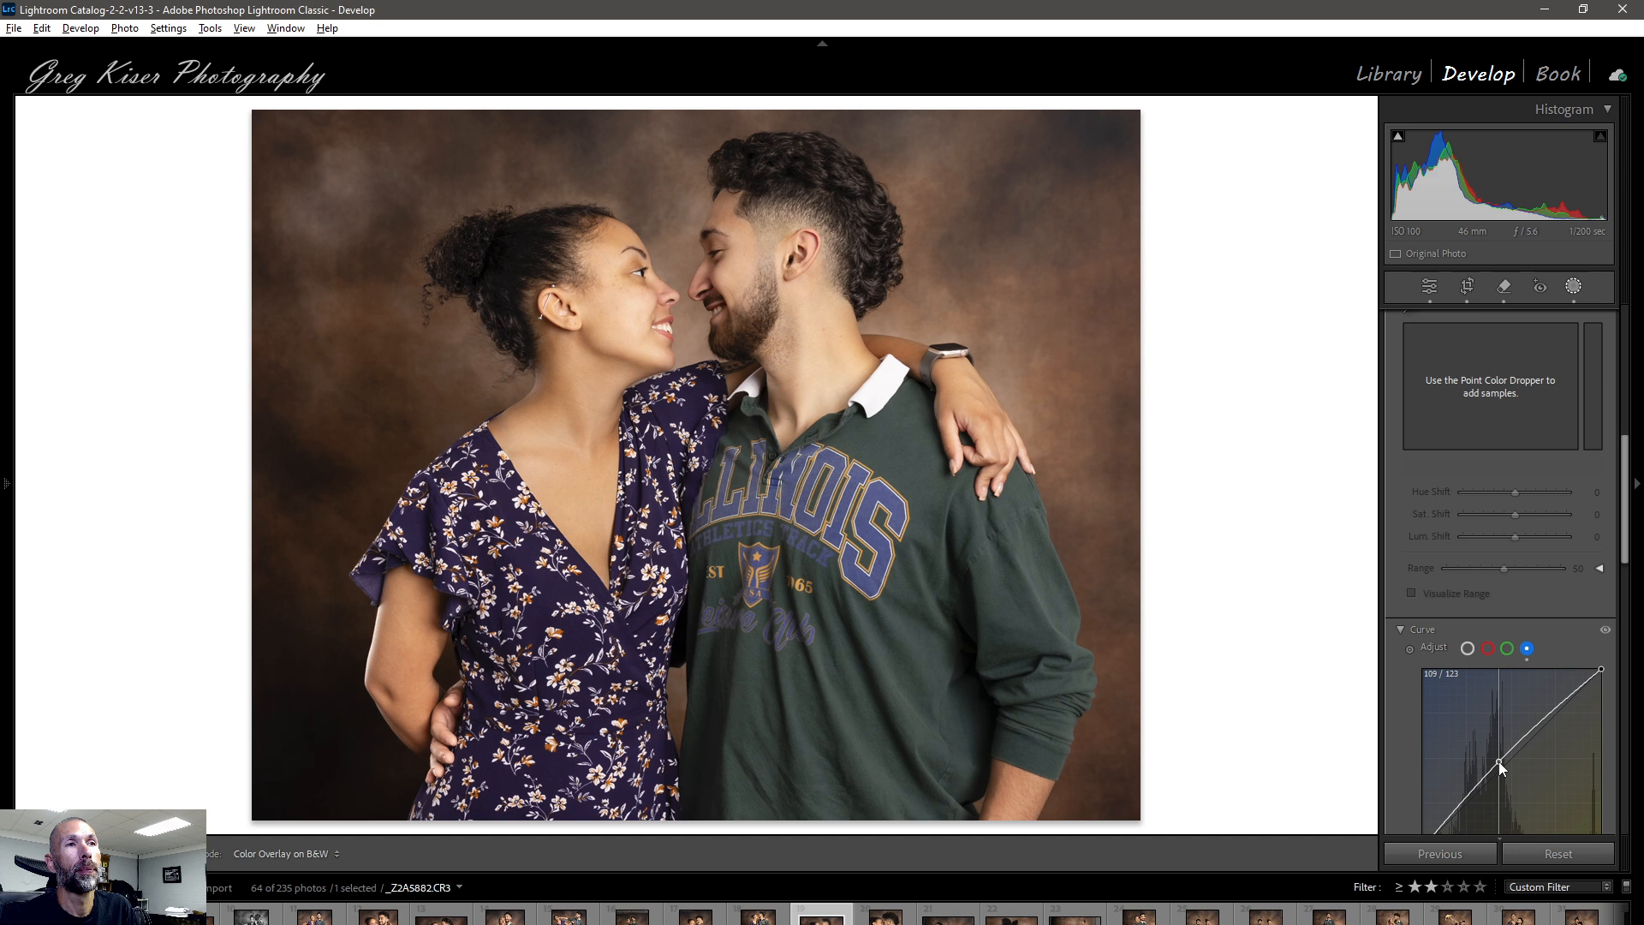
left_click_drag(1499, 762, 1498, 762)
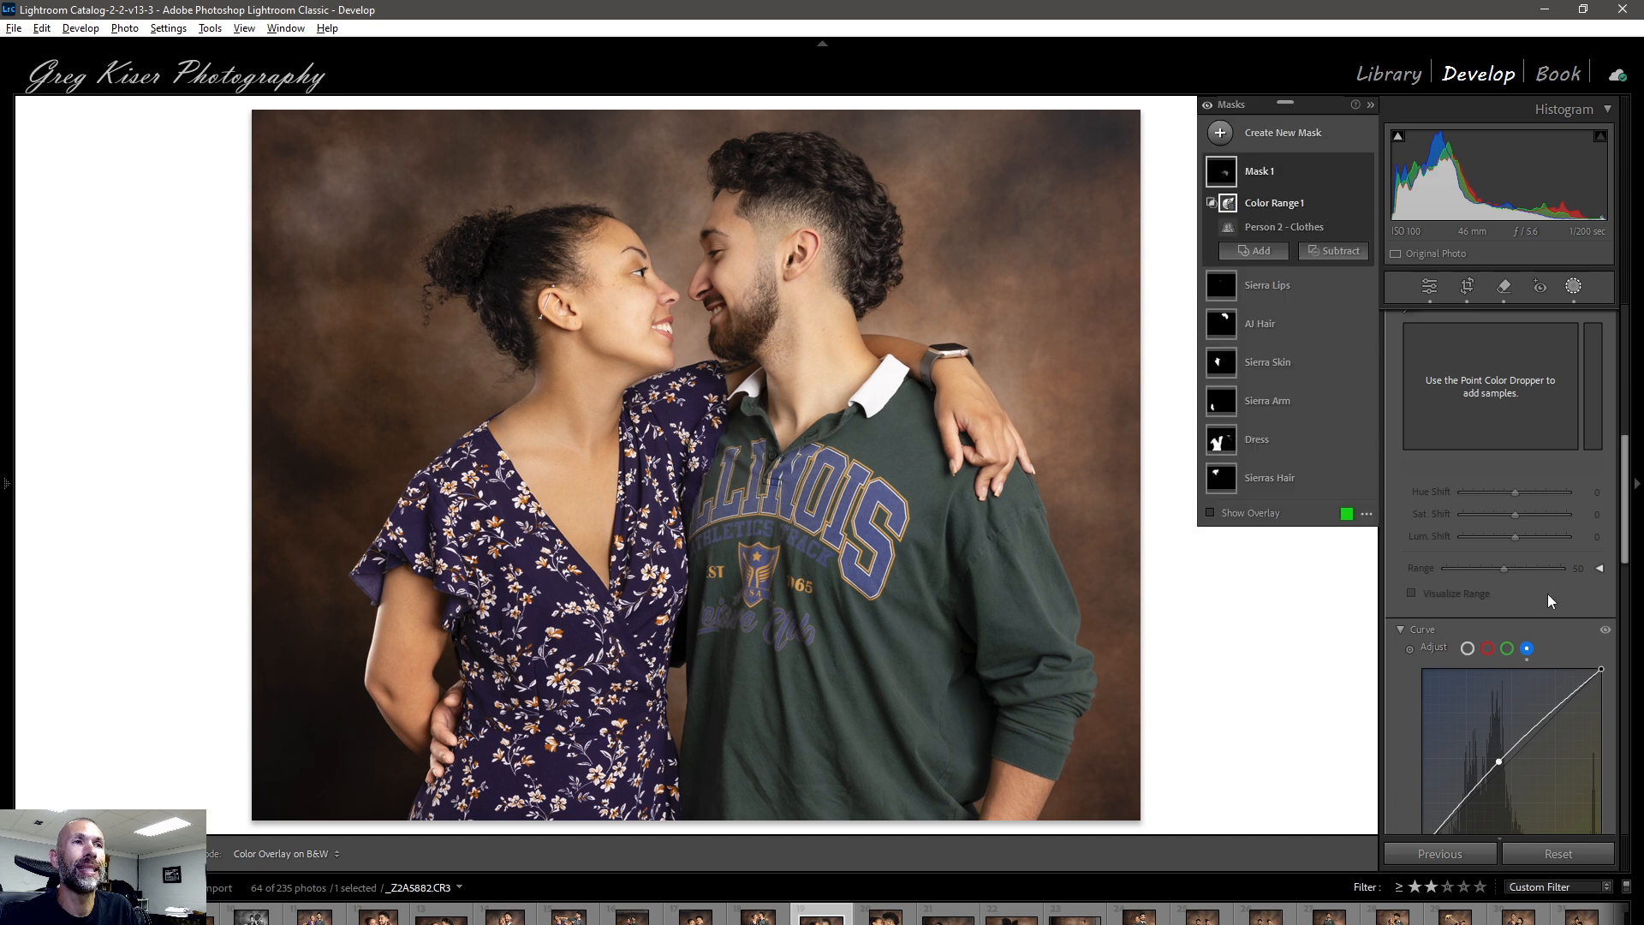
Lower the Exposure of the shirt lettering mask to -0.16.
scroll(1567, 585, "up", 5)
scroll(1567, 586, "up", 3)
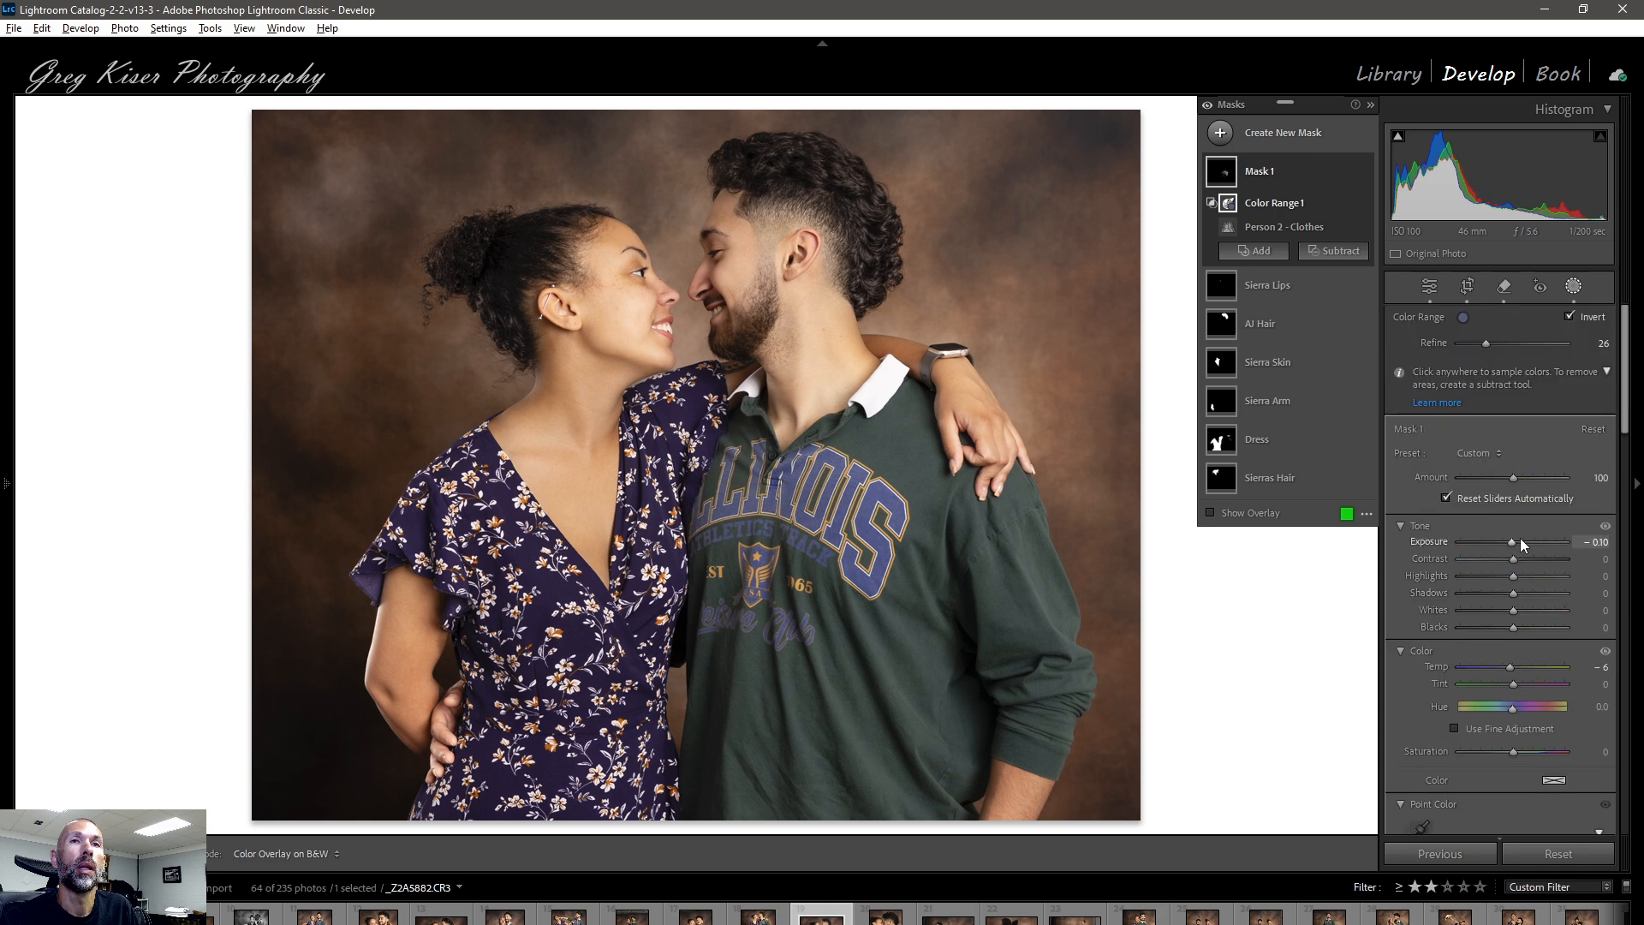
left_click_drag(1511, 541, 1510, 541)
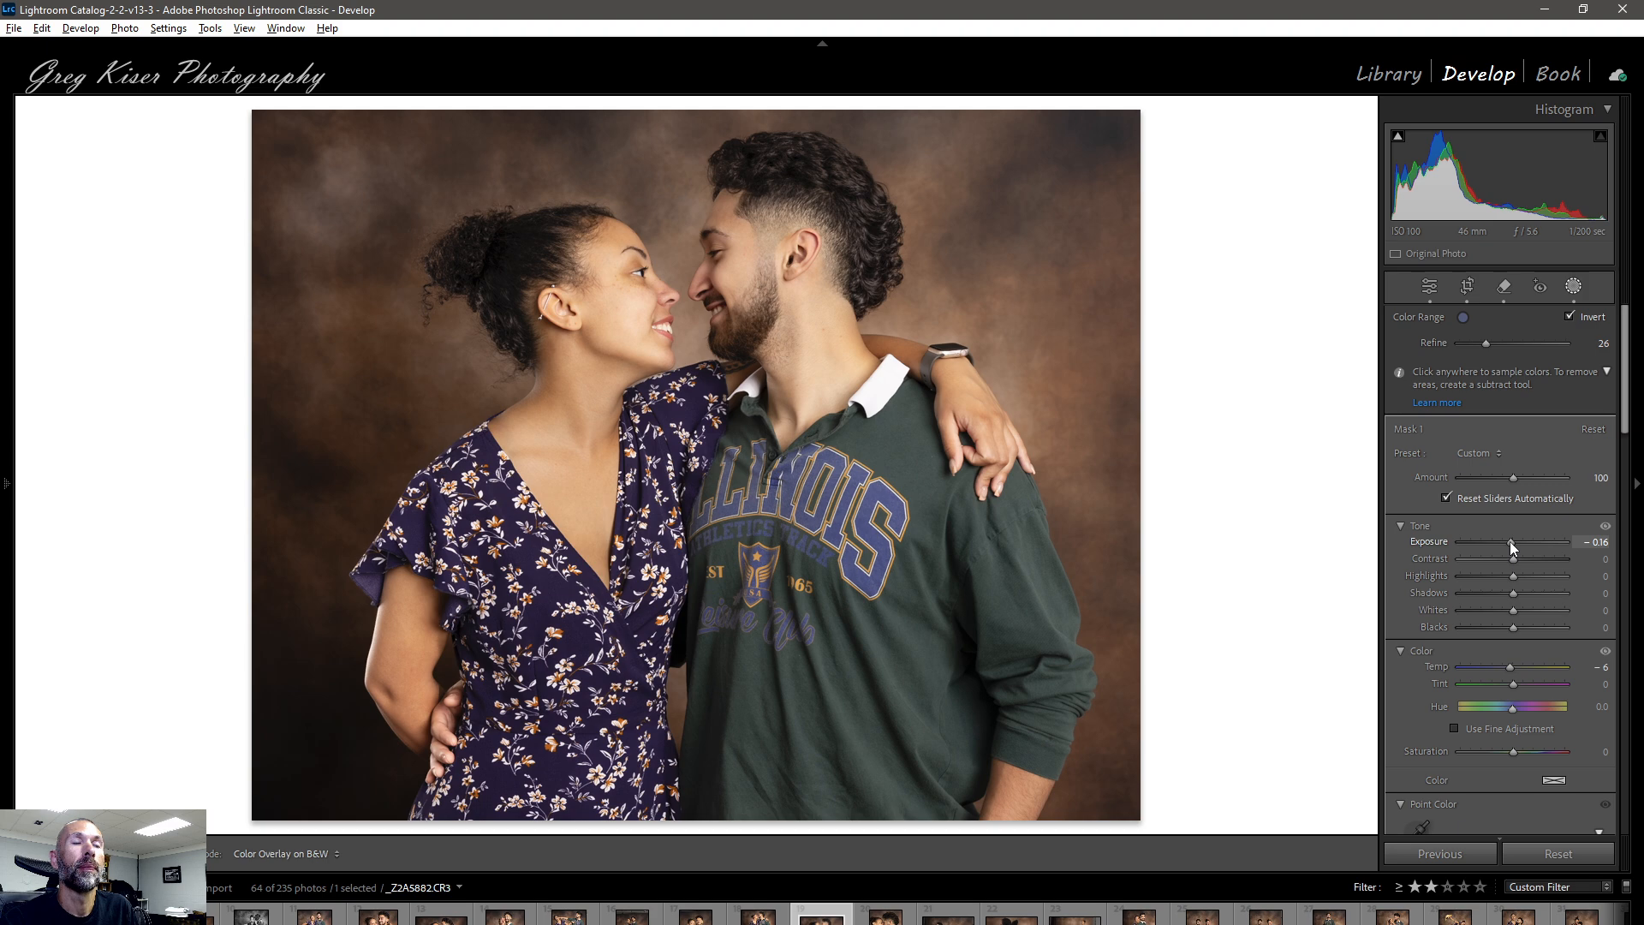
Compare the portrait with the shirt lettering mask hidden and shown.
left_click_drag(1509, 541, 1509, 542)
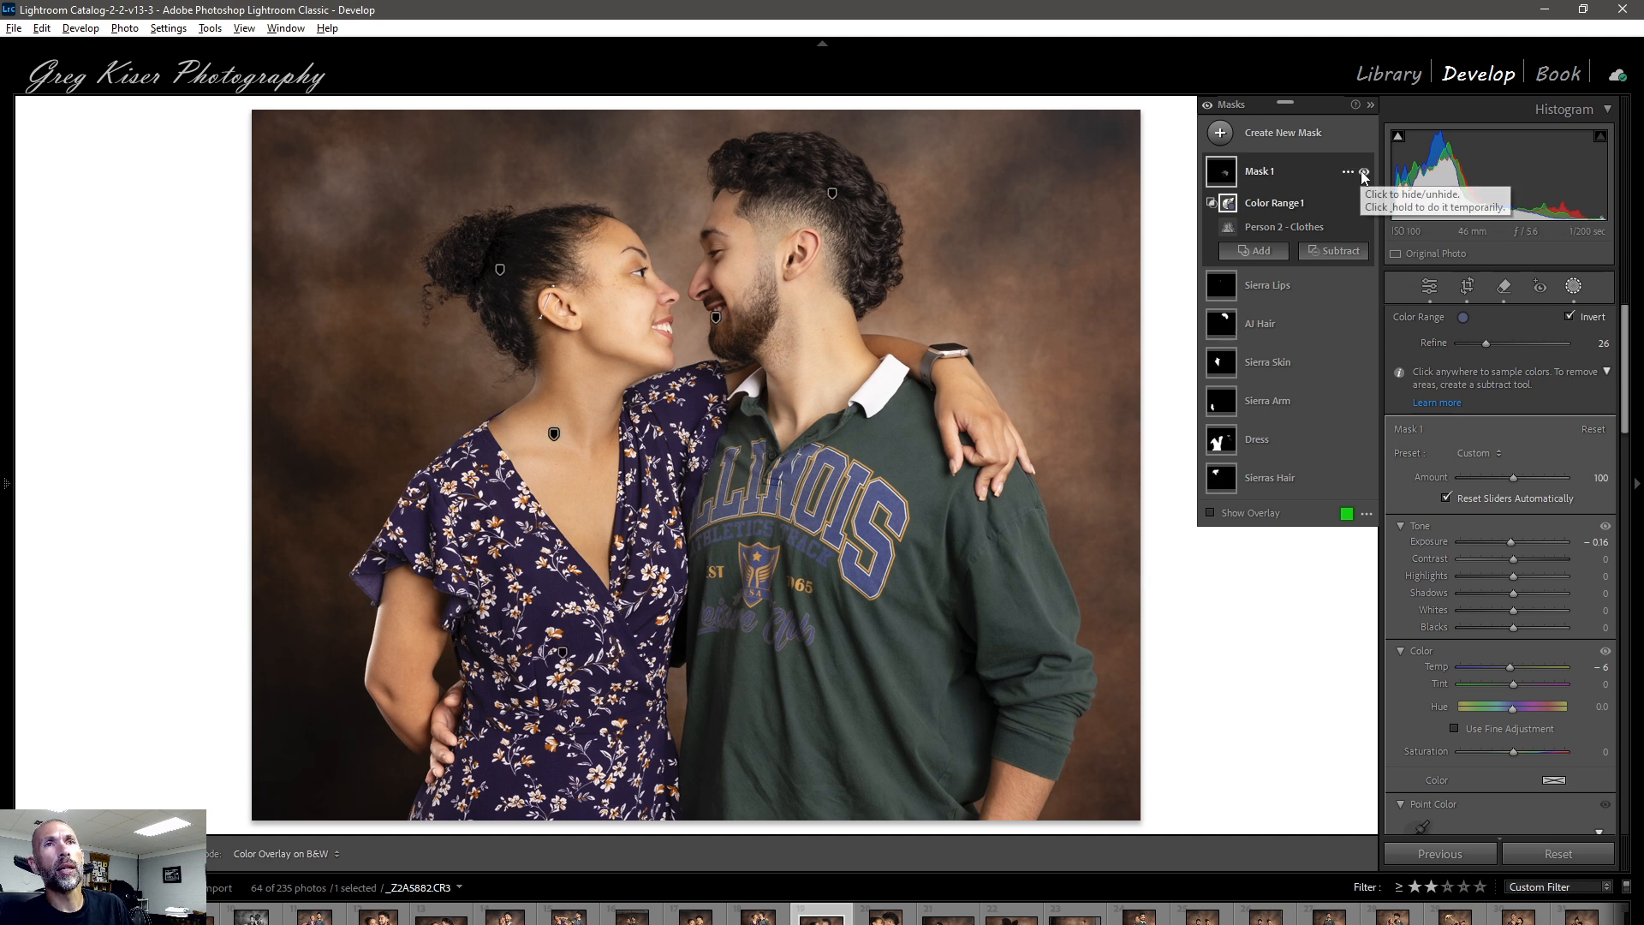
left_click(1364, 173)
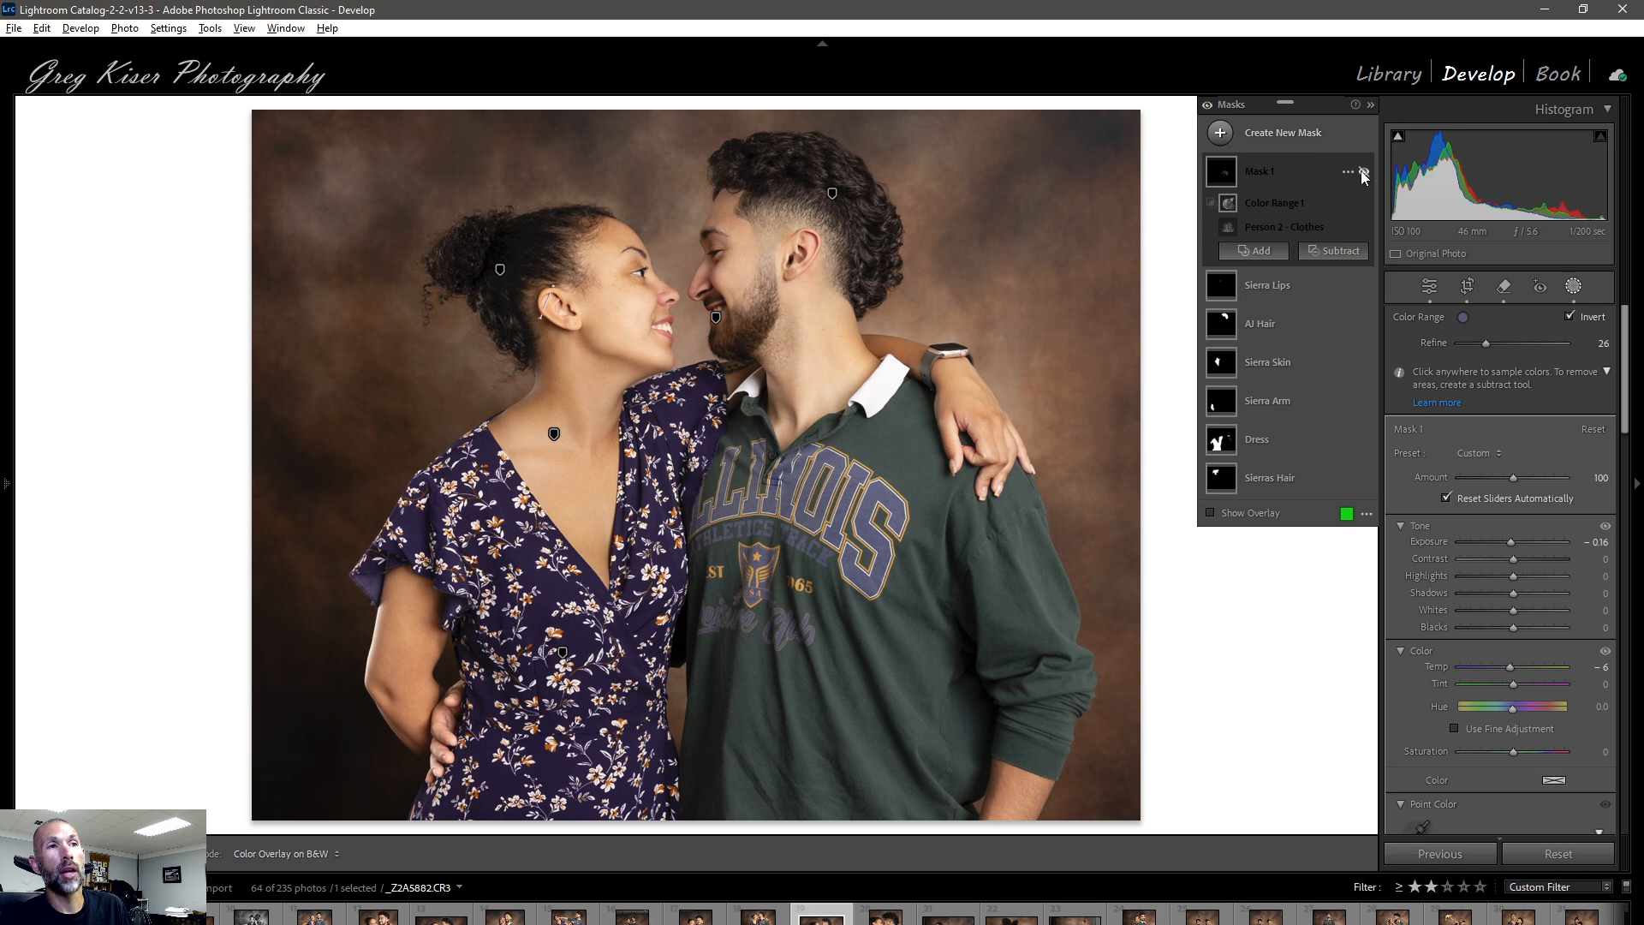
left_click(1364, 173)
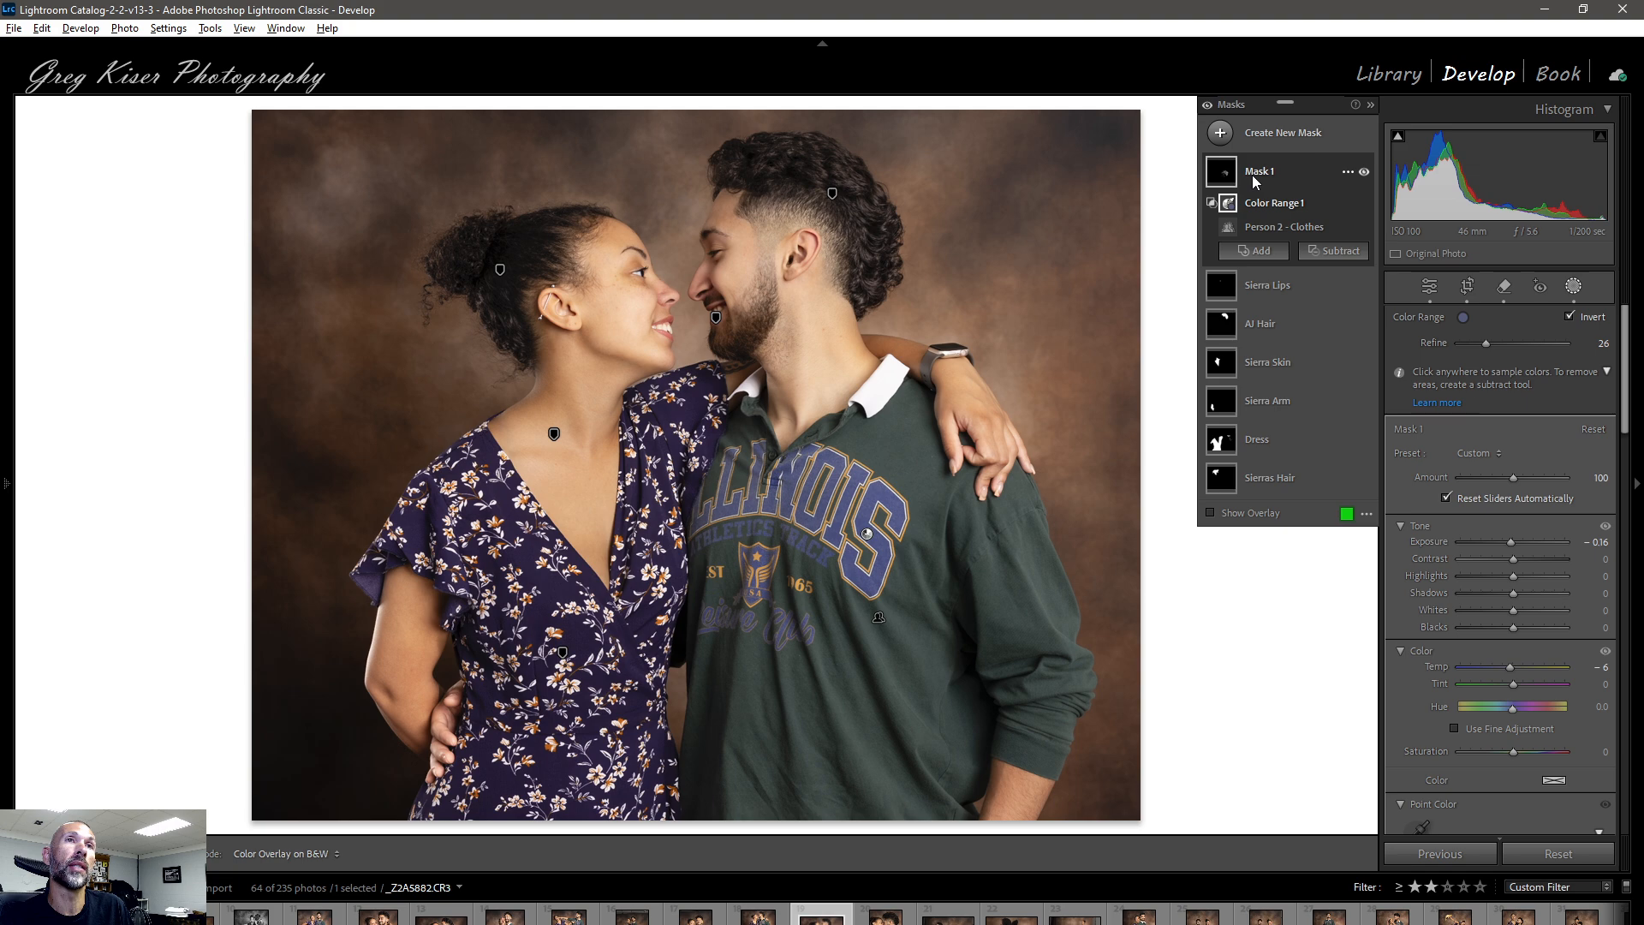
Rename the shirt lettering mask as Lettering.
double_click(1252, 175)
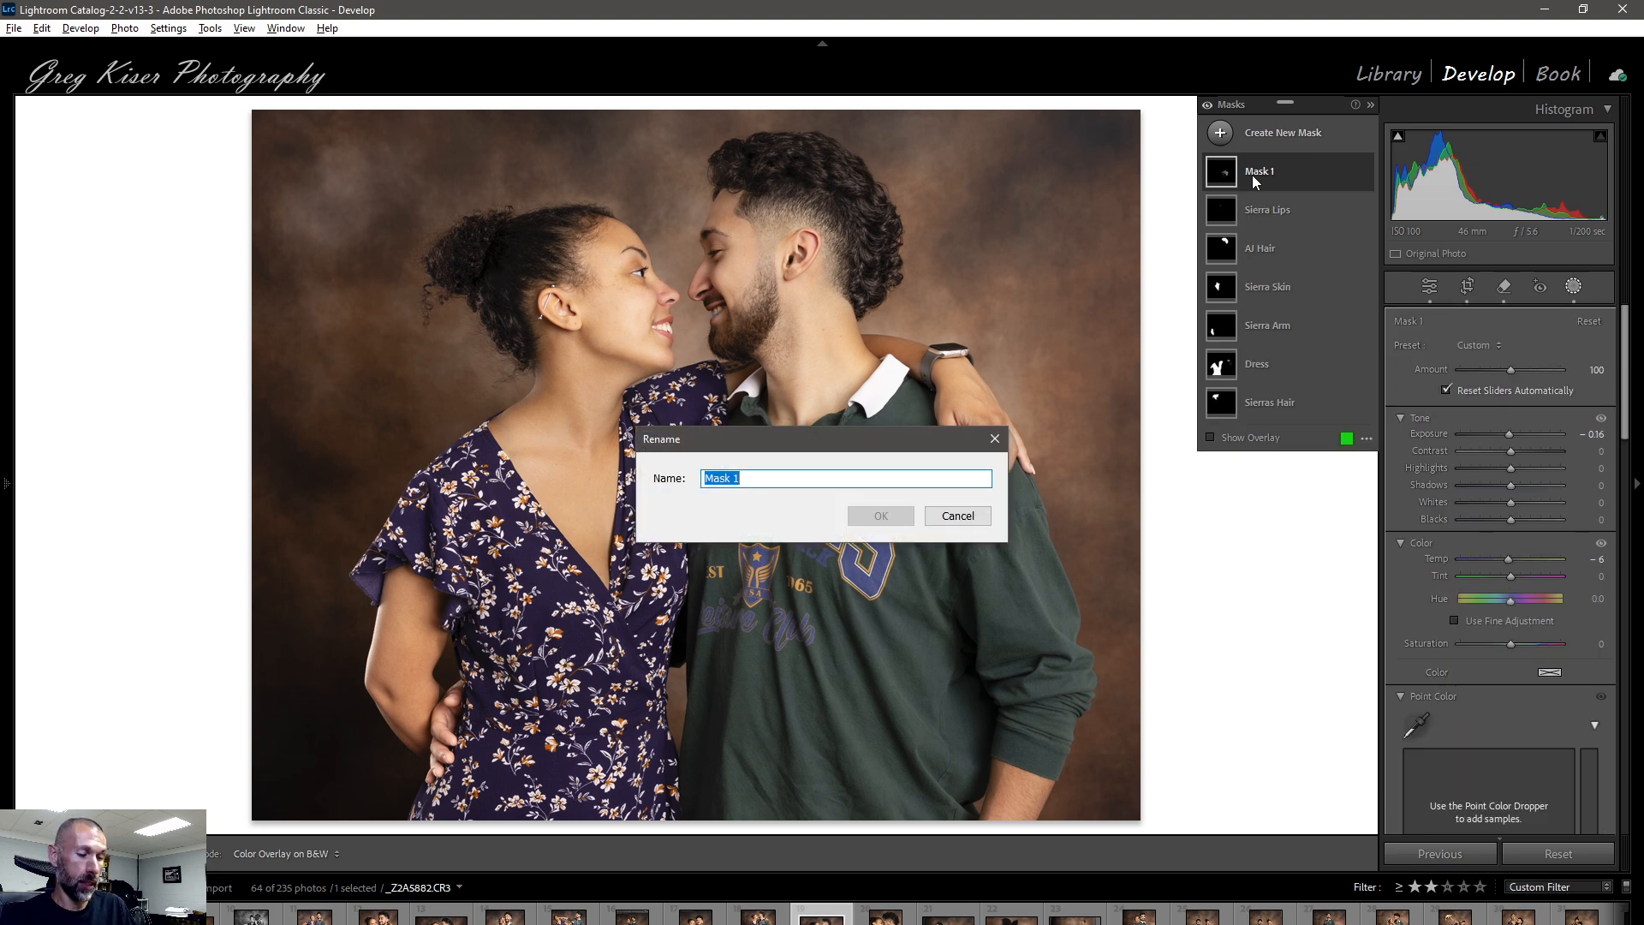
type("Lettering")
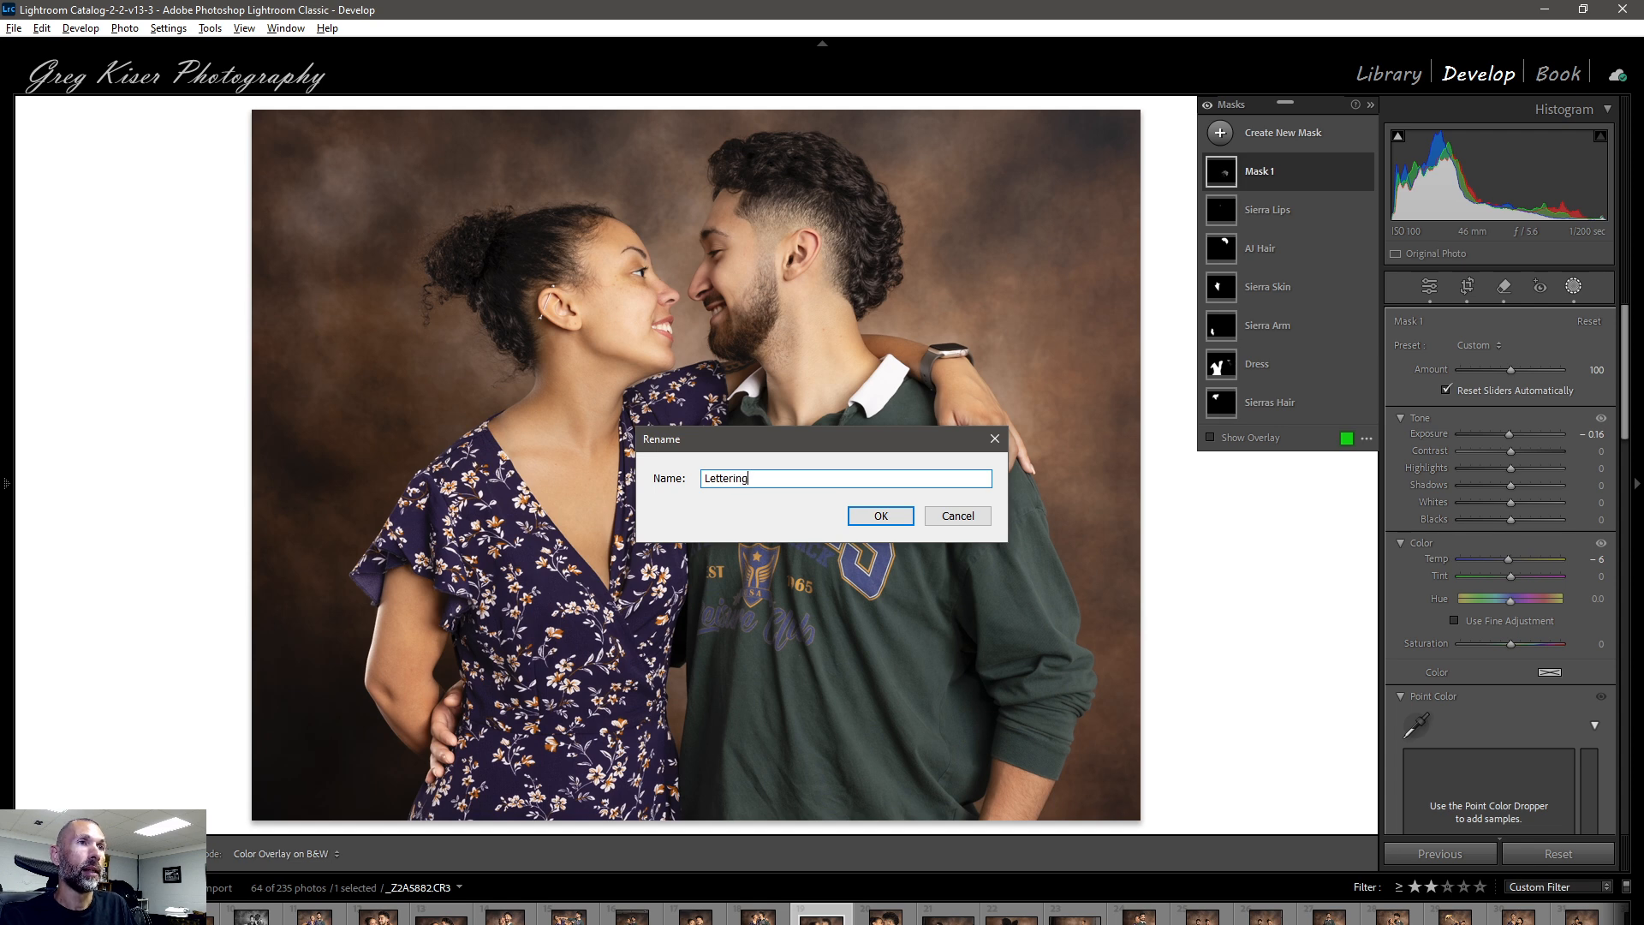
key("Return")
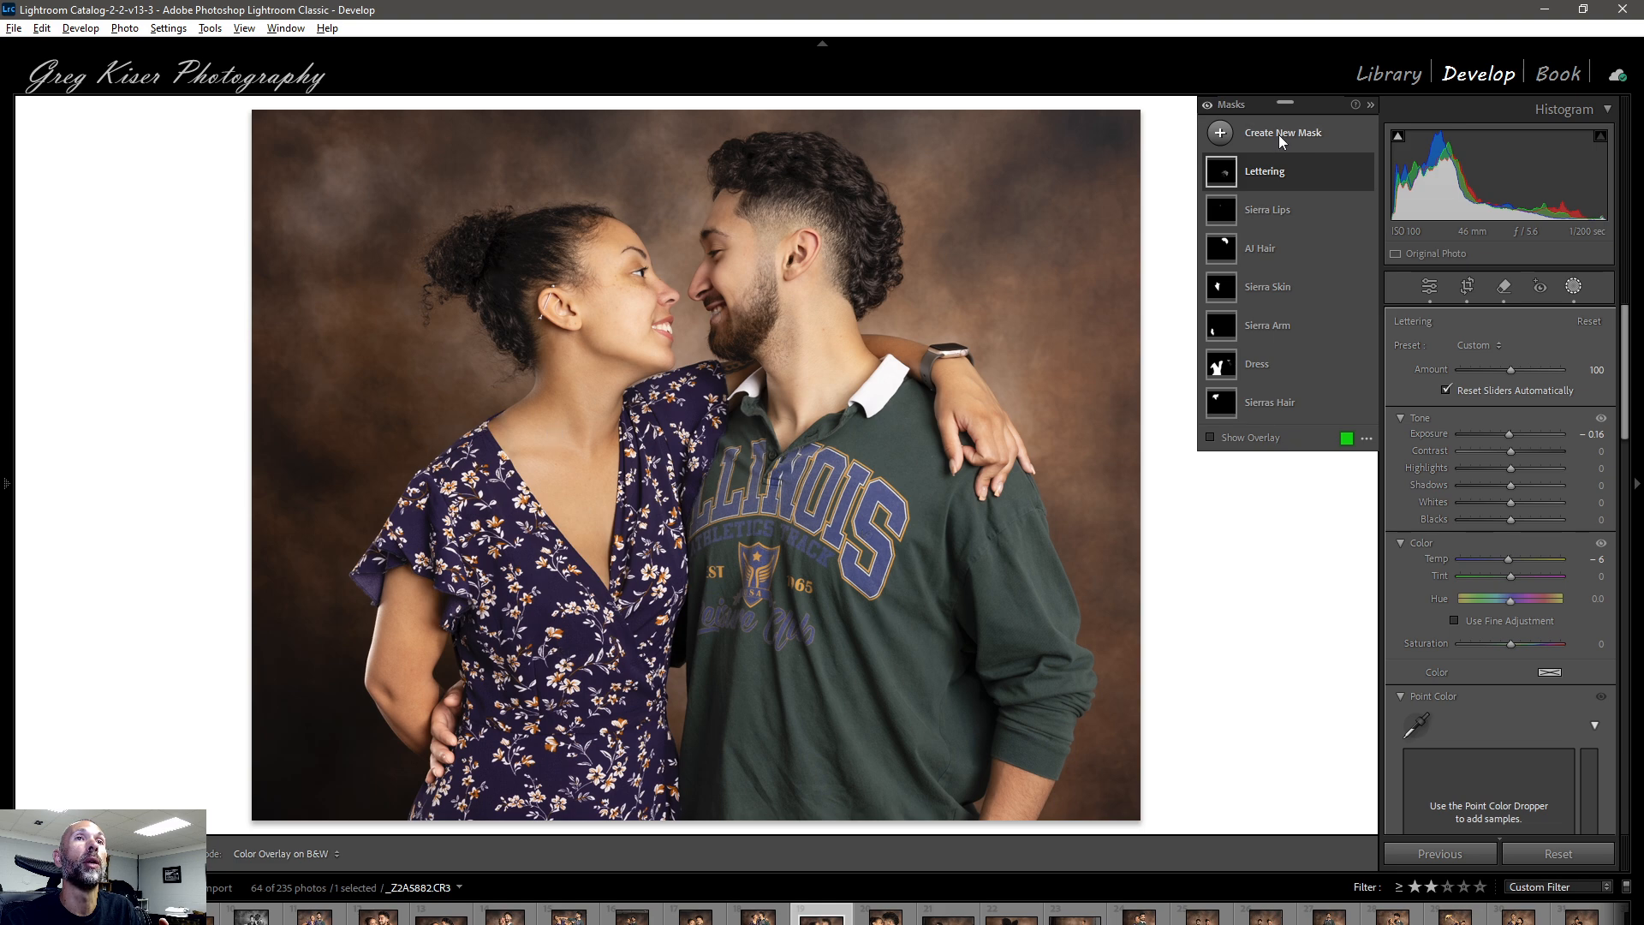
Create a new people mask that covers only the woman's facial skin.
left_click(1305, 240)
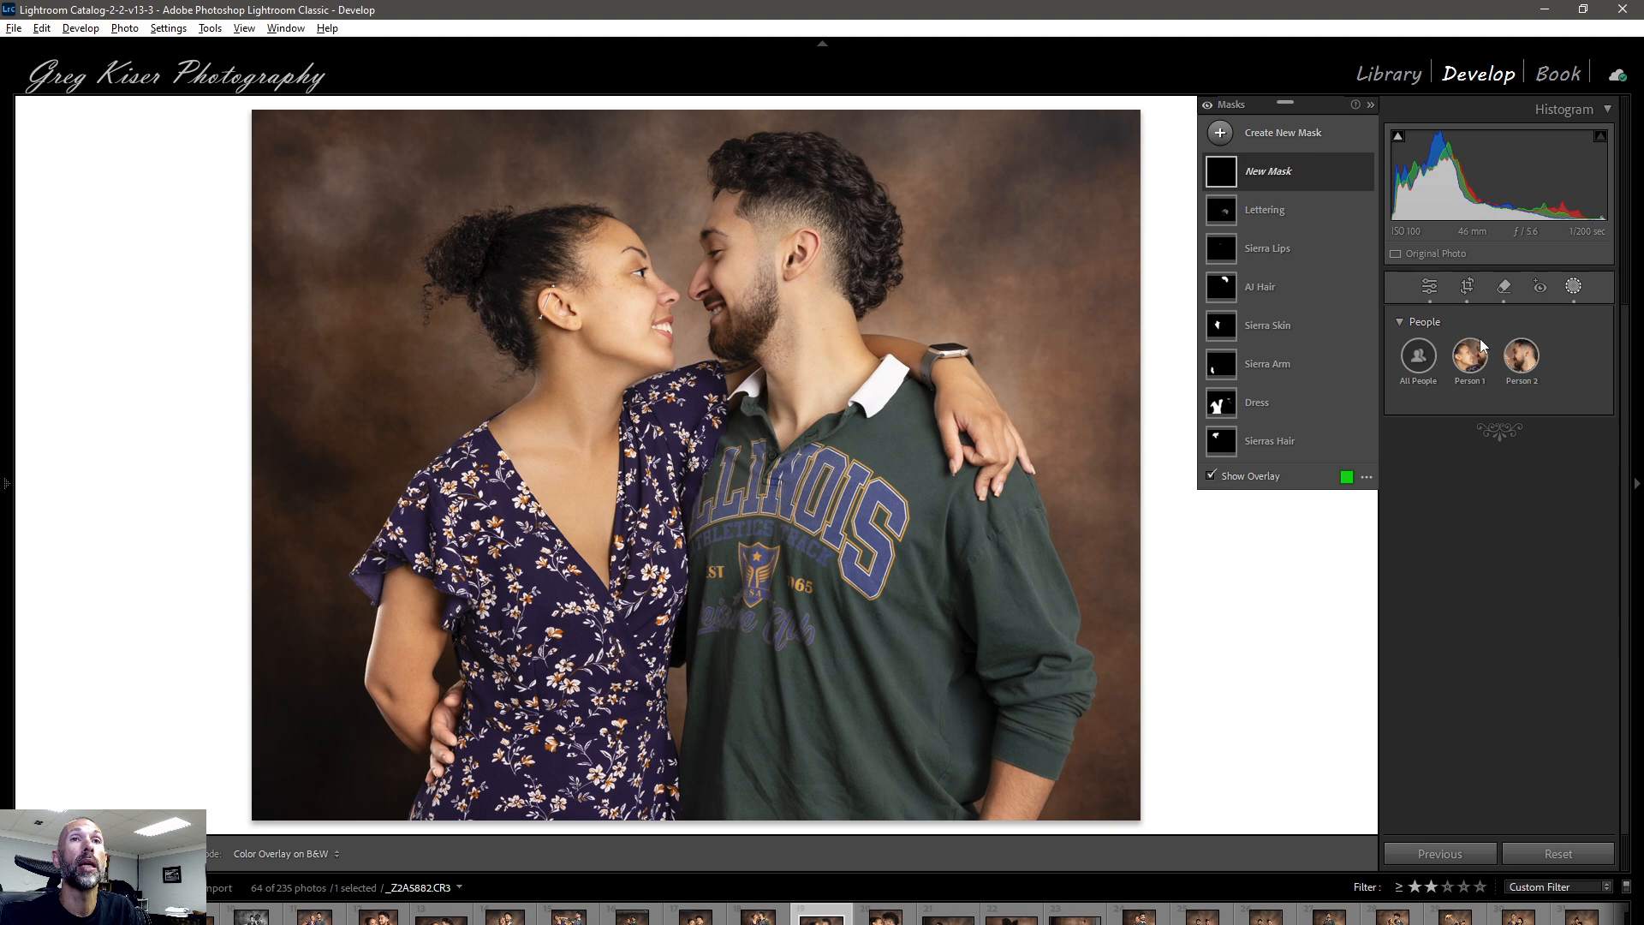
mouse_move(1479, 363)
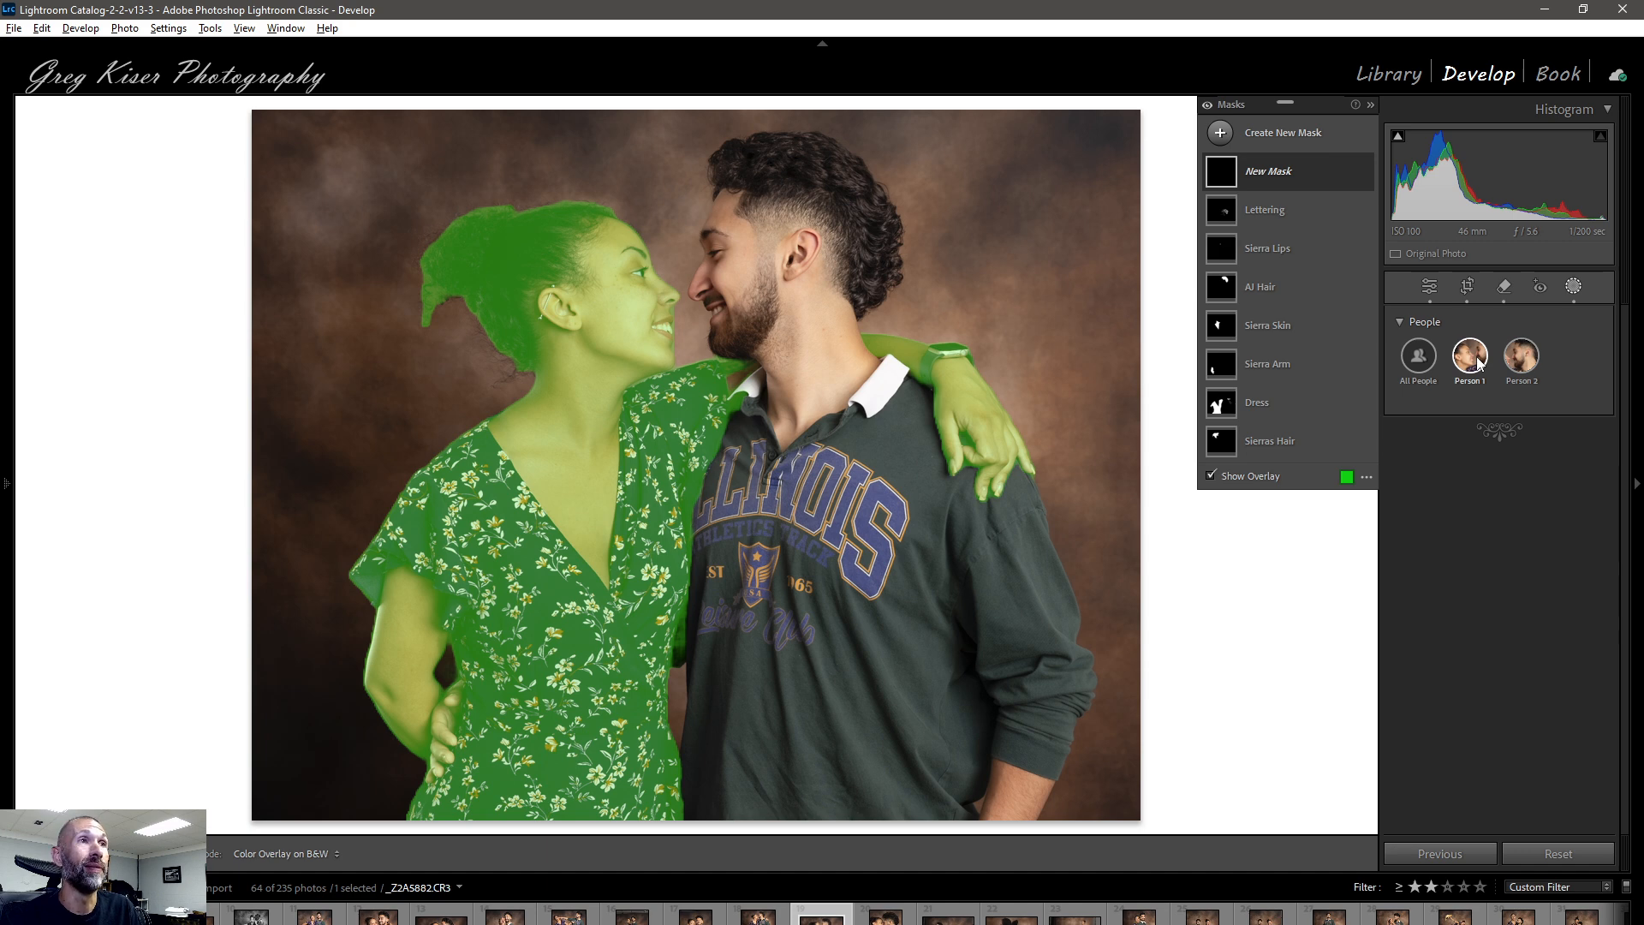
left_click(1478, 363)
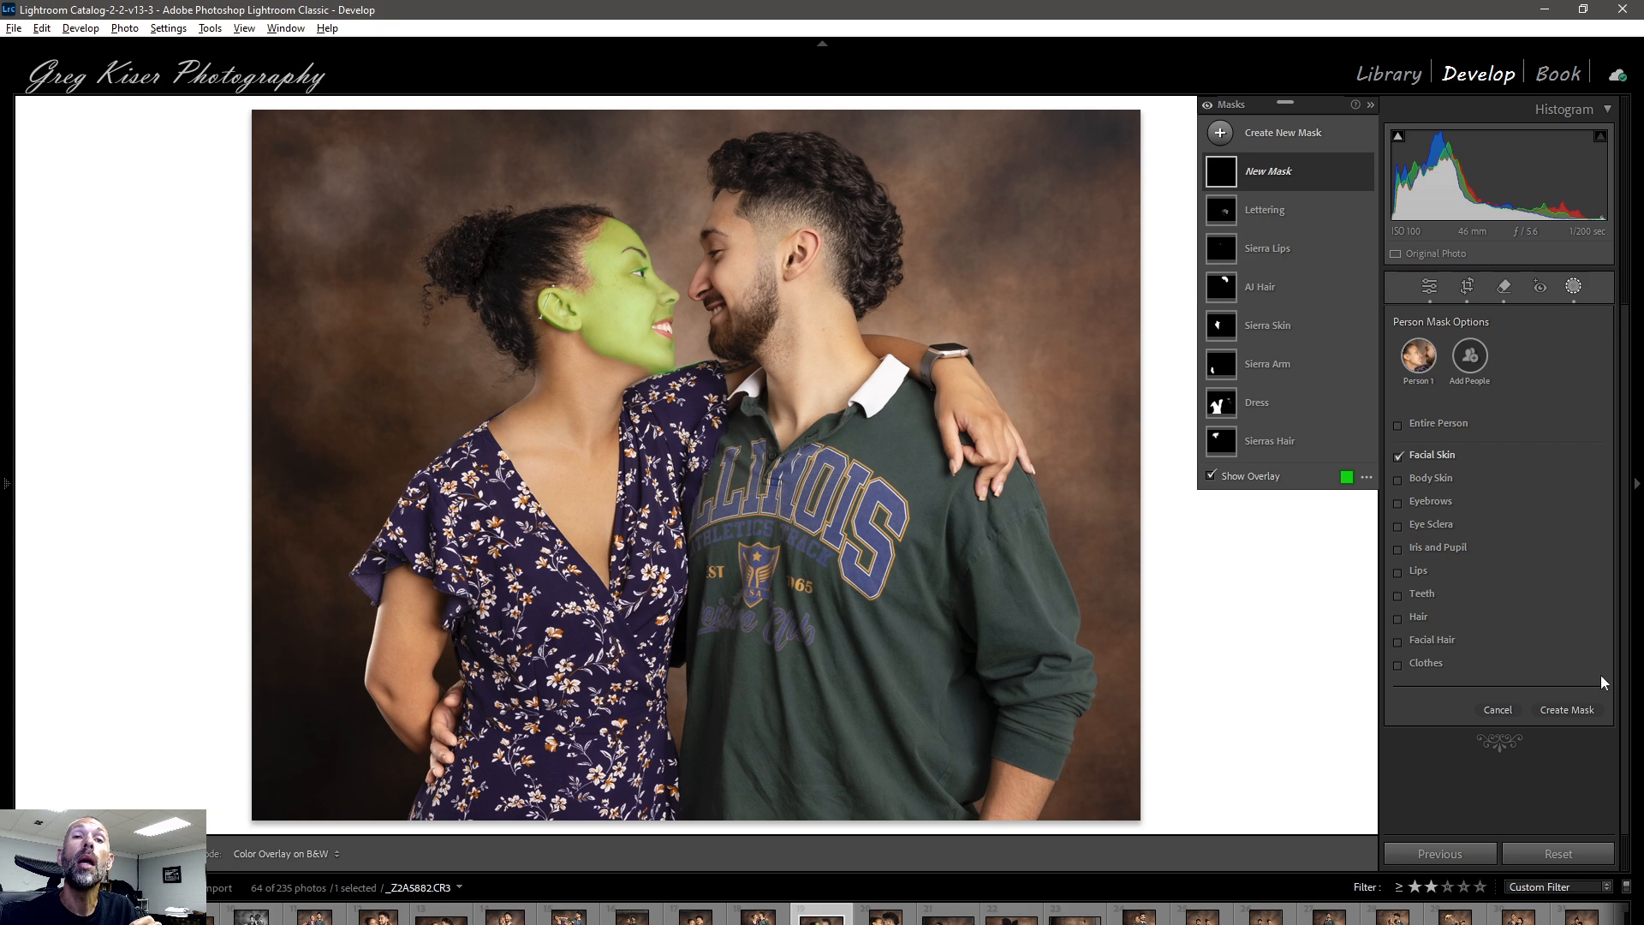
left_click(1567, 709)
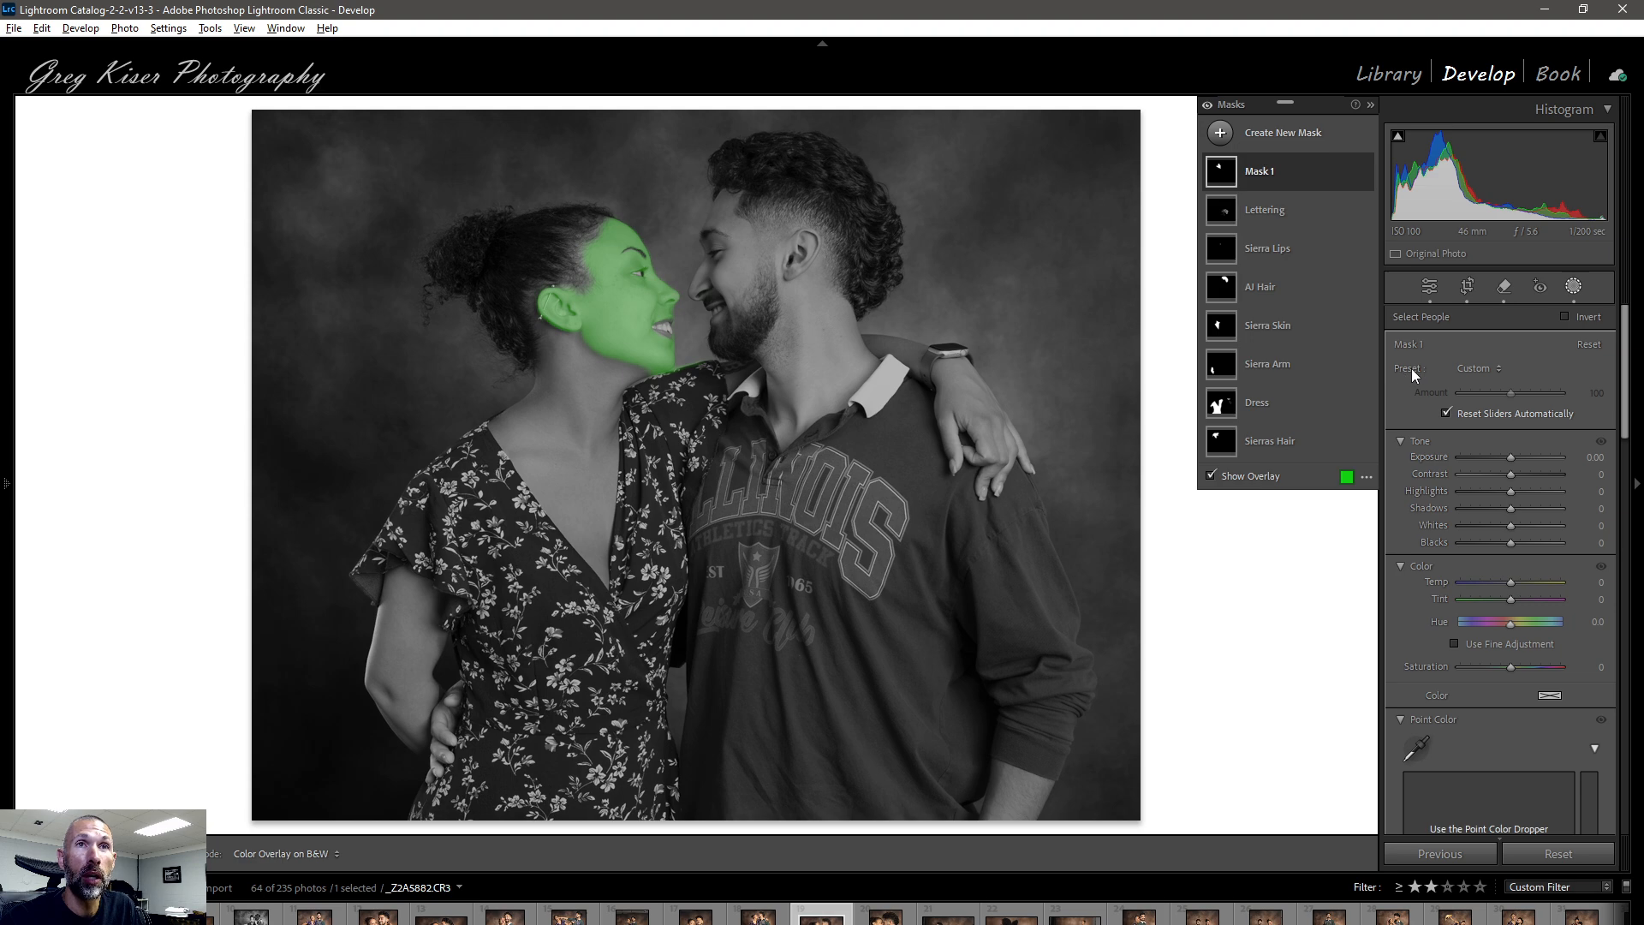
Apply the Soften Skin (Lite) preset to the woman's facial skin mask and check its Texture and Clarity settings.
left_click(1477, 368)
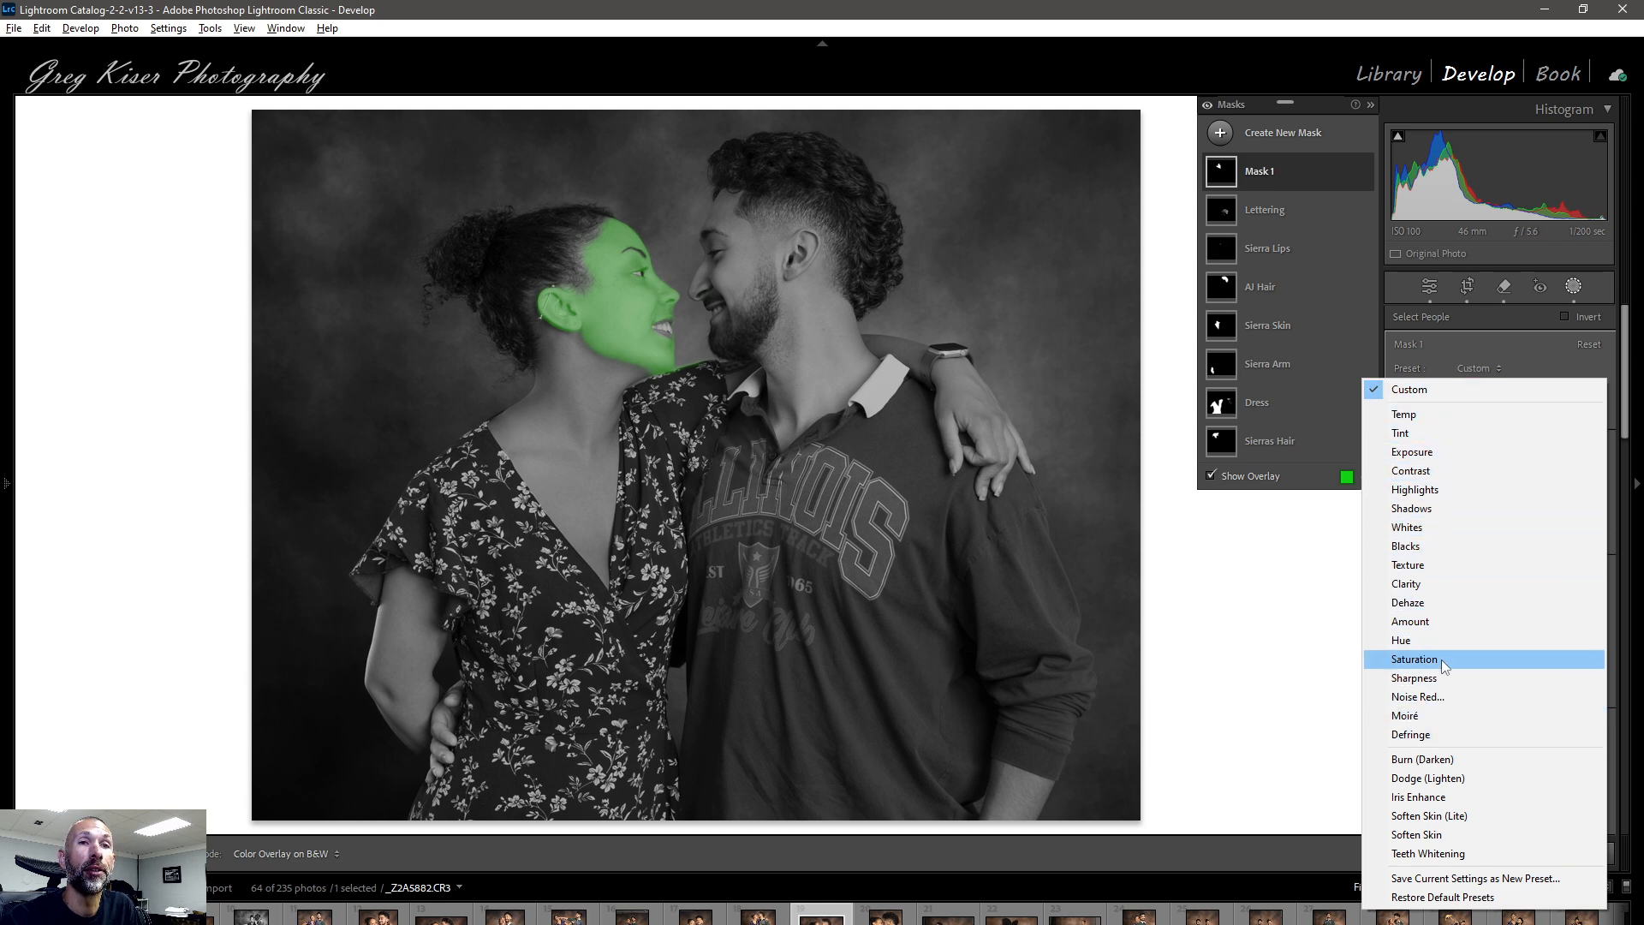
left_click(1427, 817)
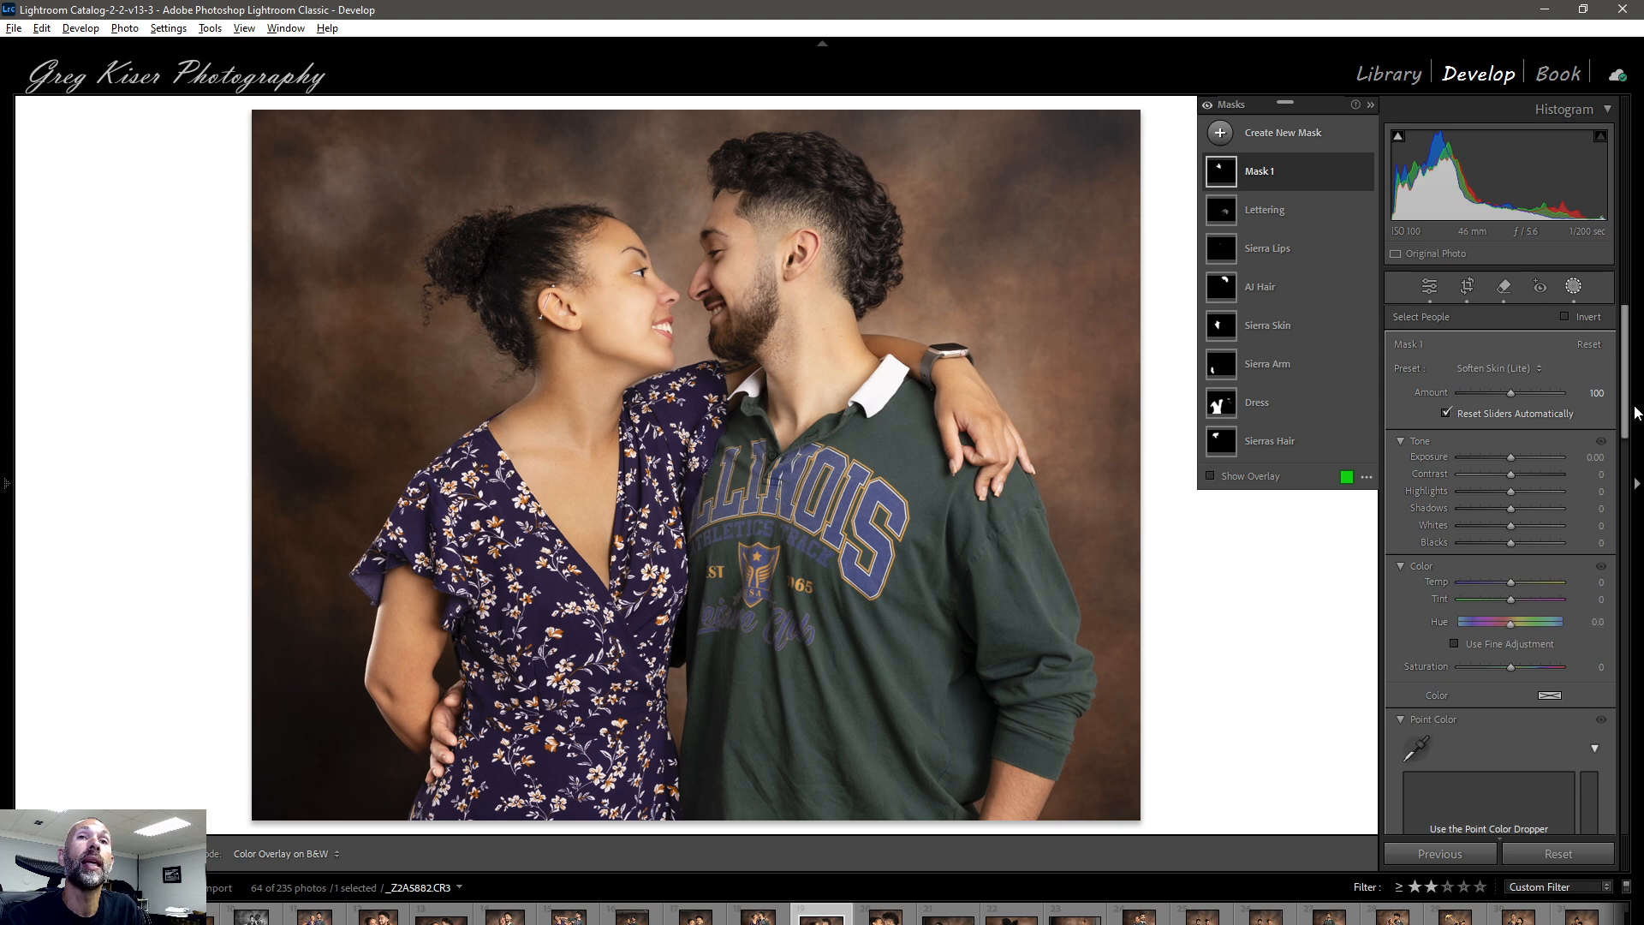
scroll(1626, 414, "down", 1)
left_click_drag(1625, 415, 1625, 610)
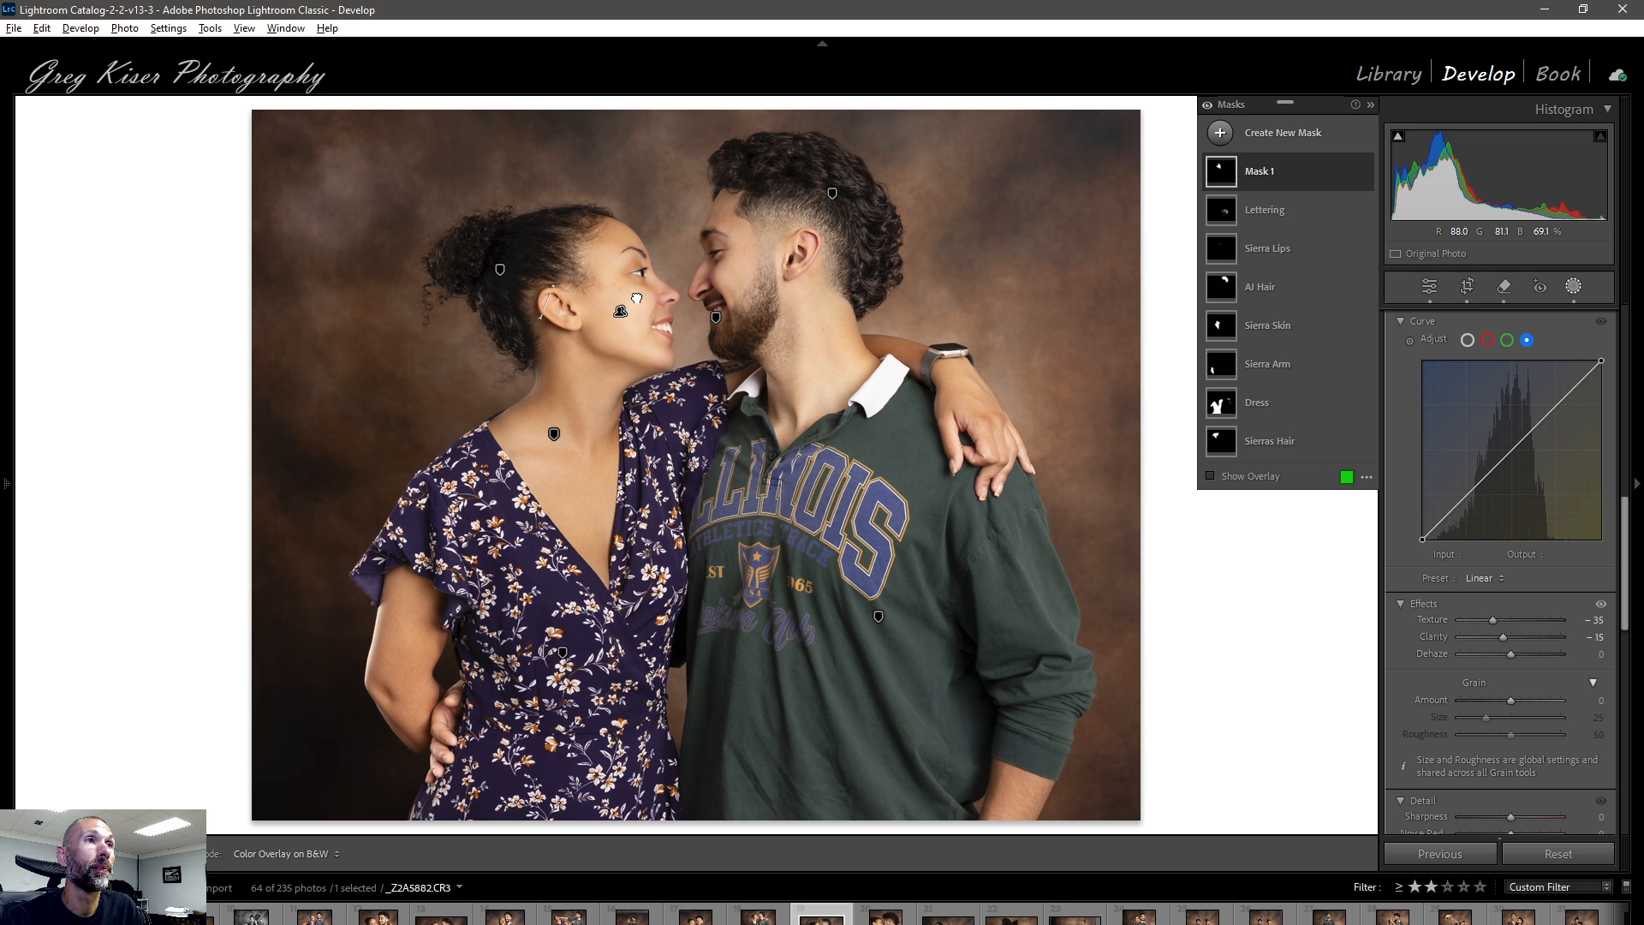
Examine the woman's cheek up close and compare it with the facial skin mask hidden and shown.
left_click(688, 367)
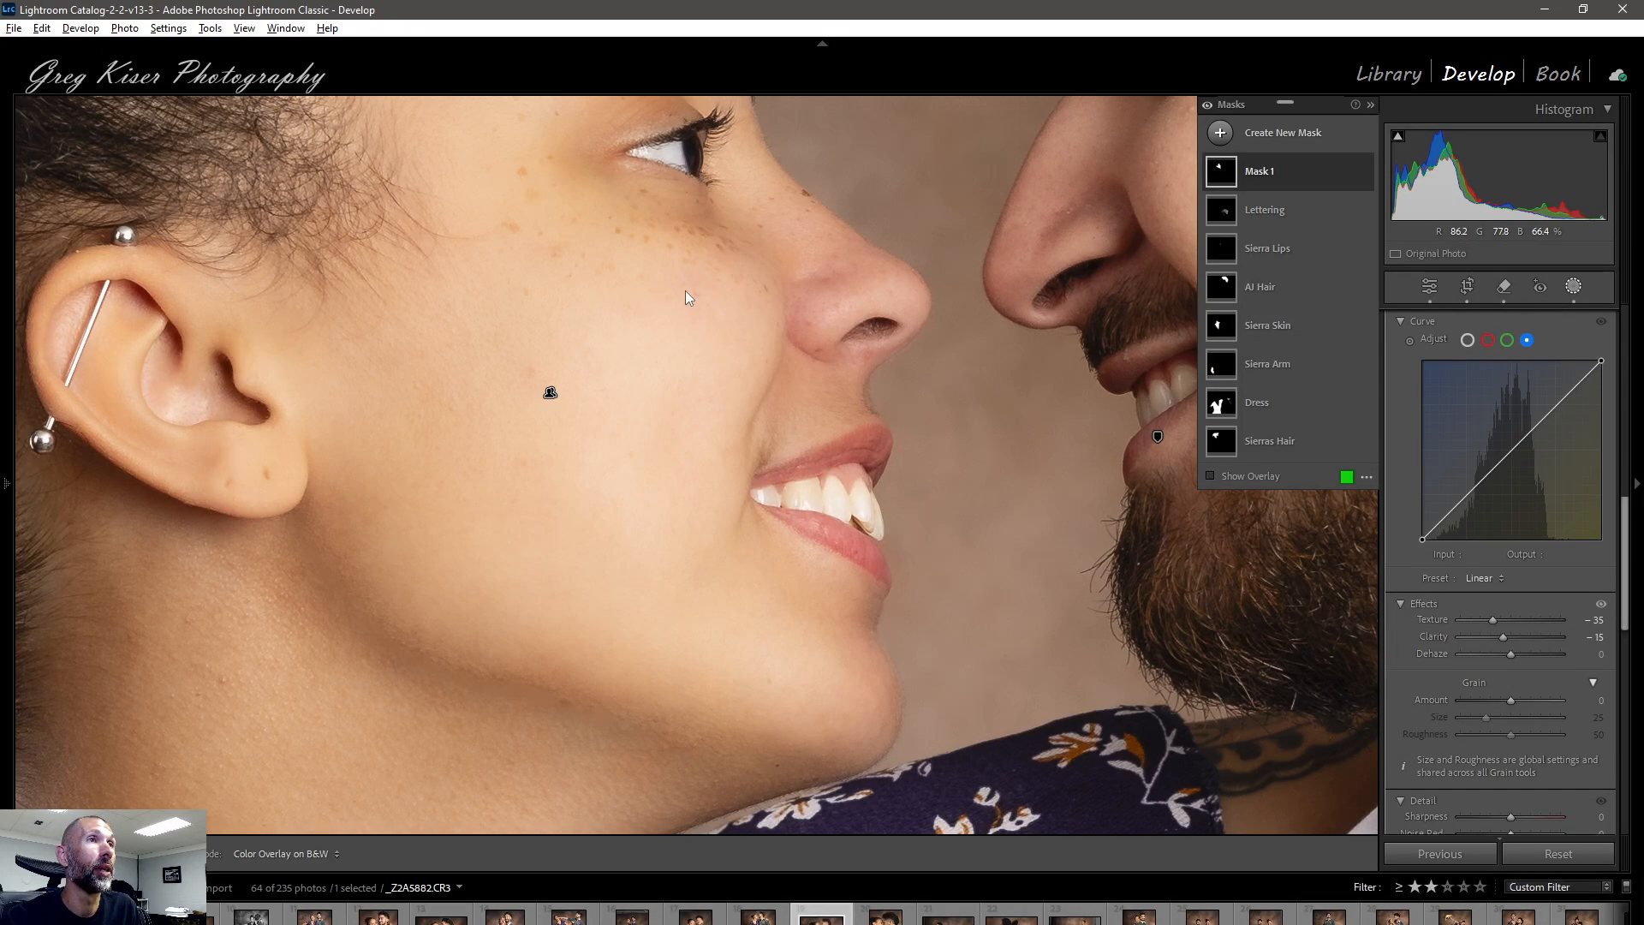
left_click_drag(678, 294, 703, 431)
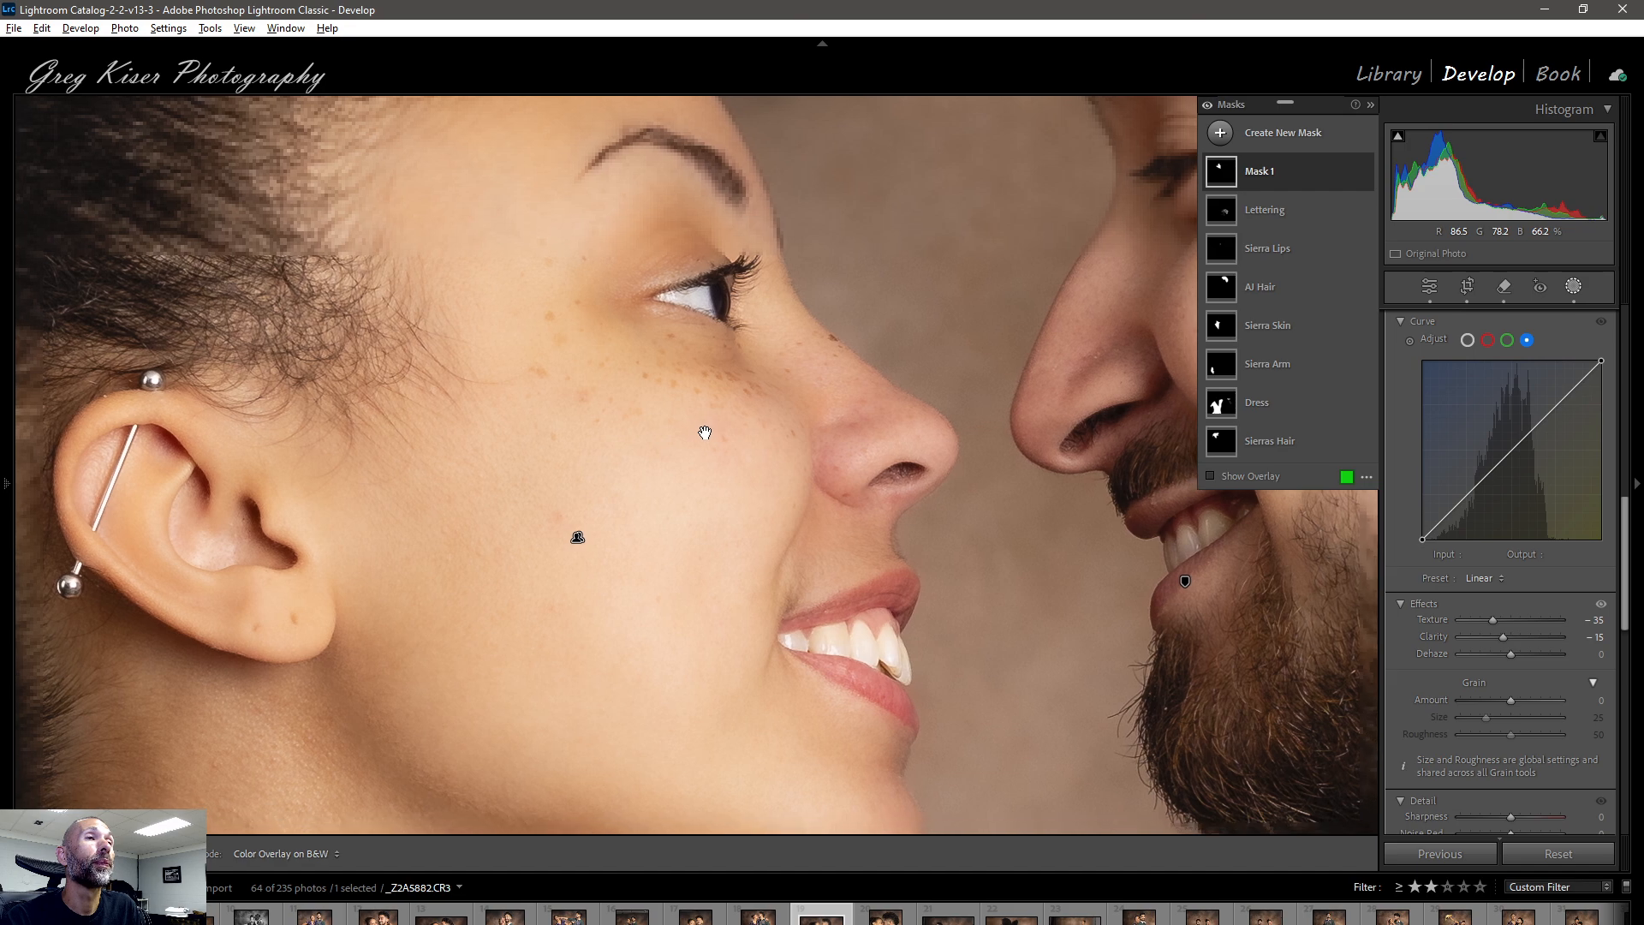
left_click(1365, 174)
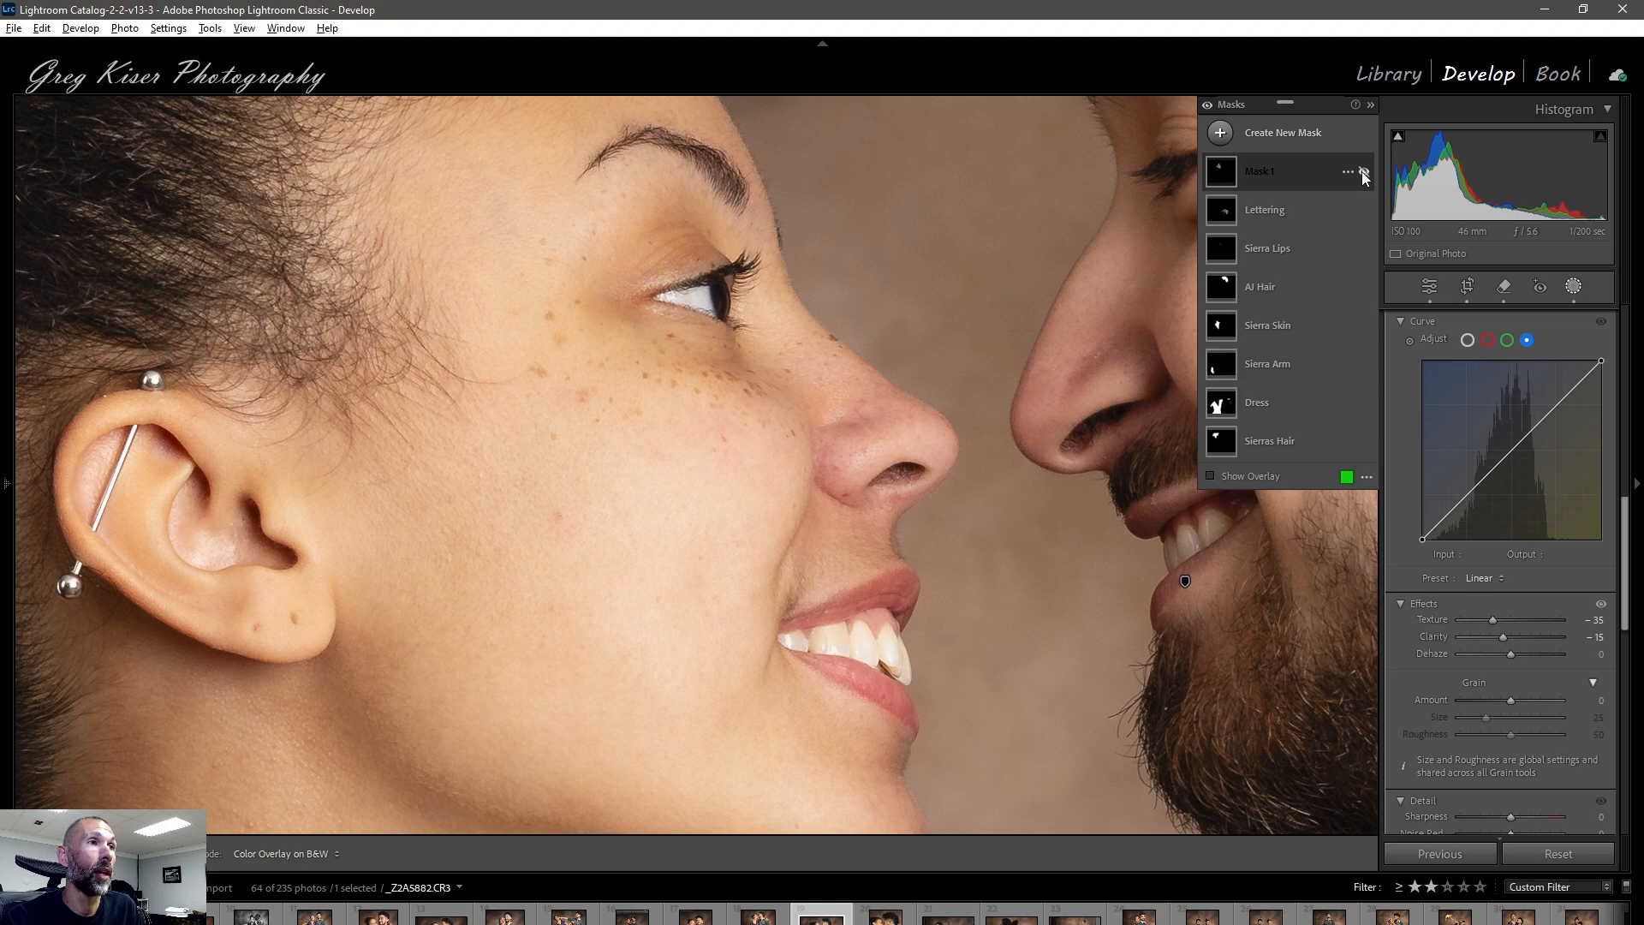
left_click(1364, 172)
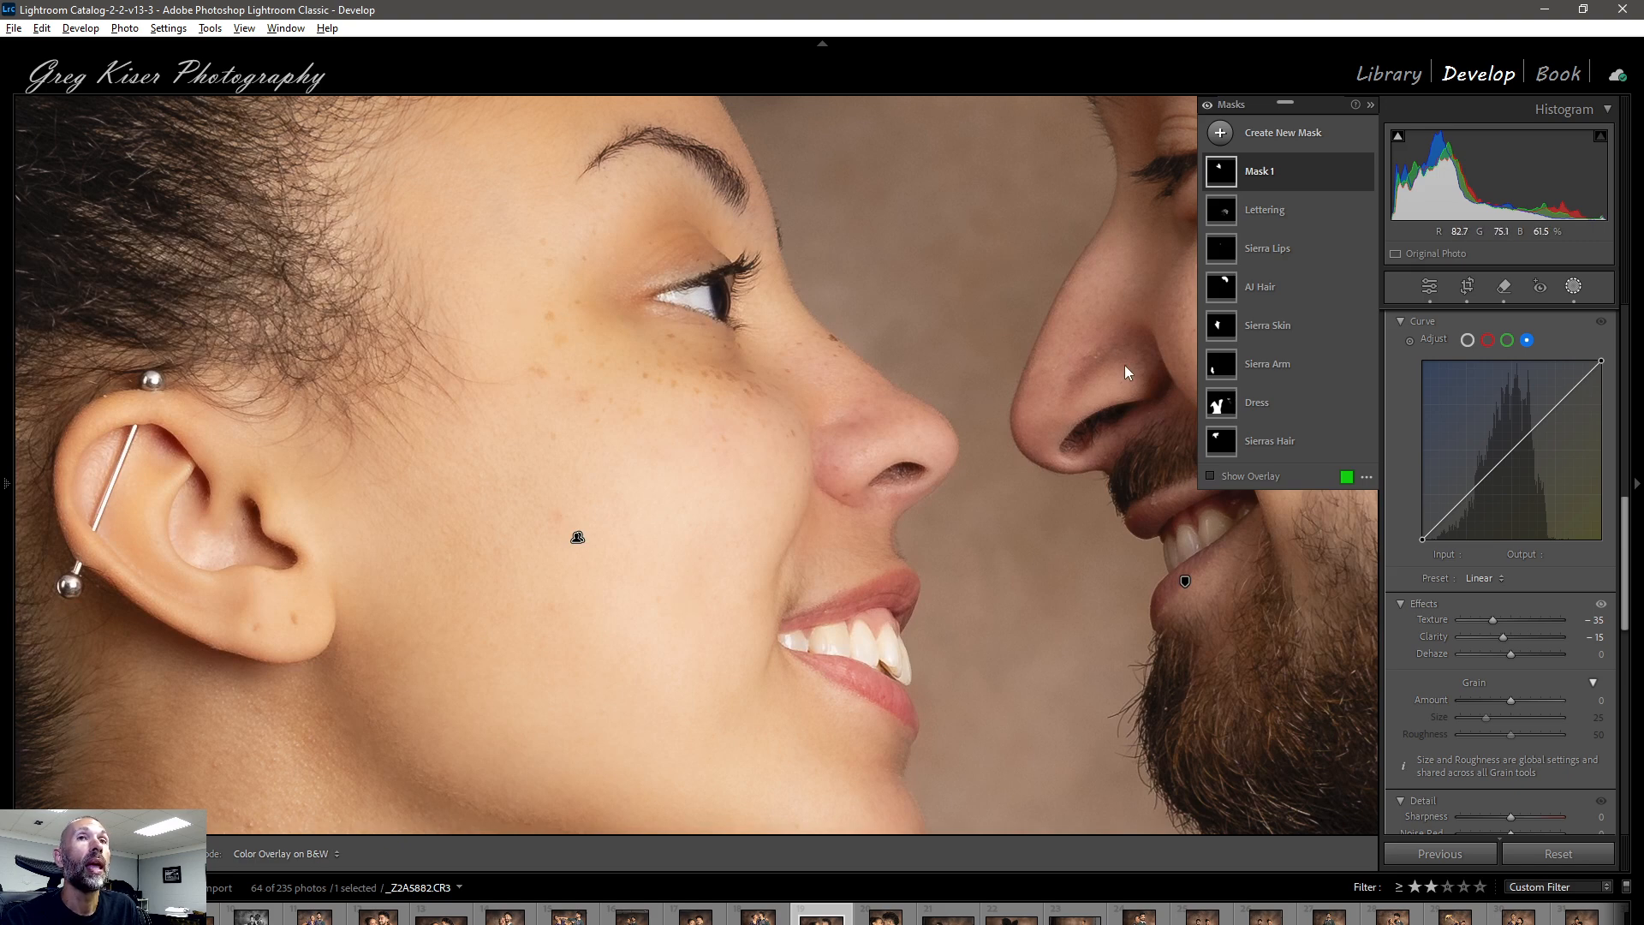
Reduce the facial skin mask's Amount to 51 and compare the face with the mask hidden and shown.
scroll(1581, 362, "up", 10)
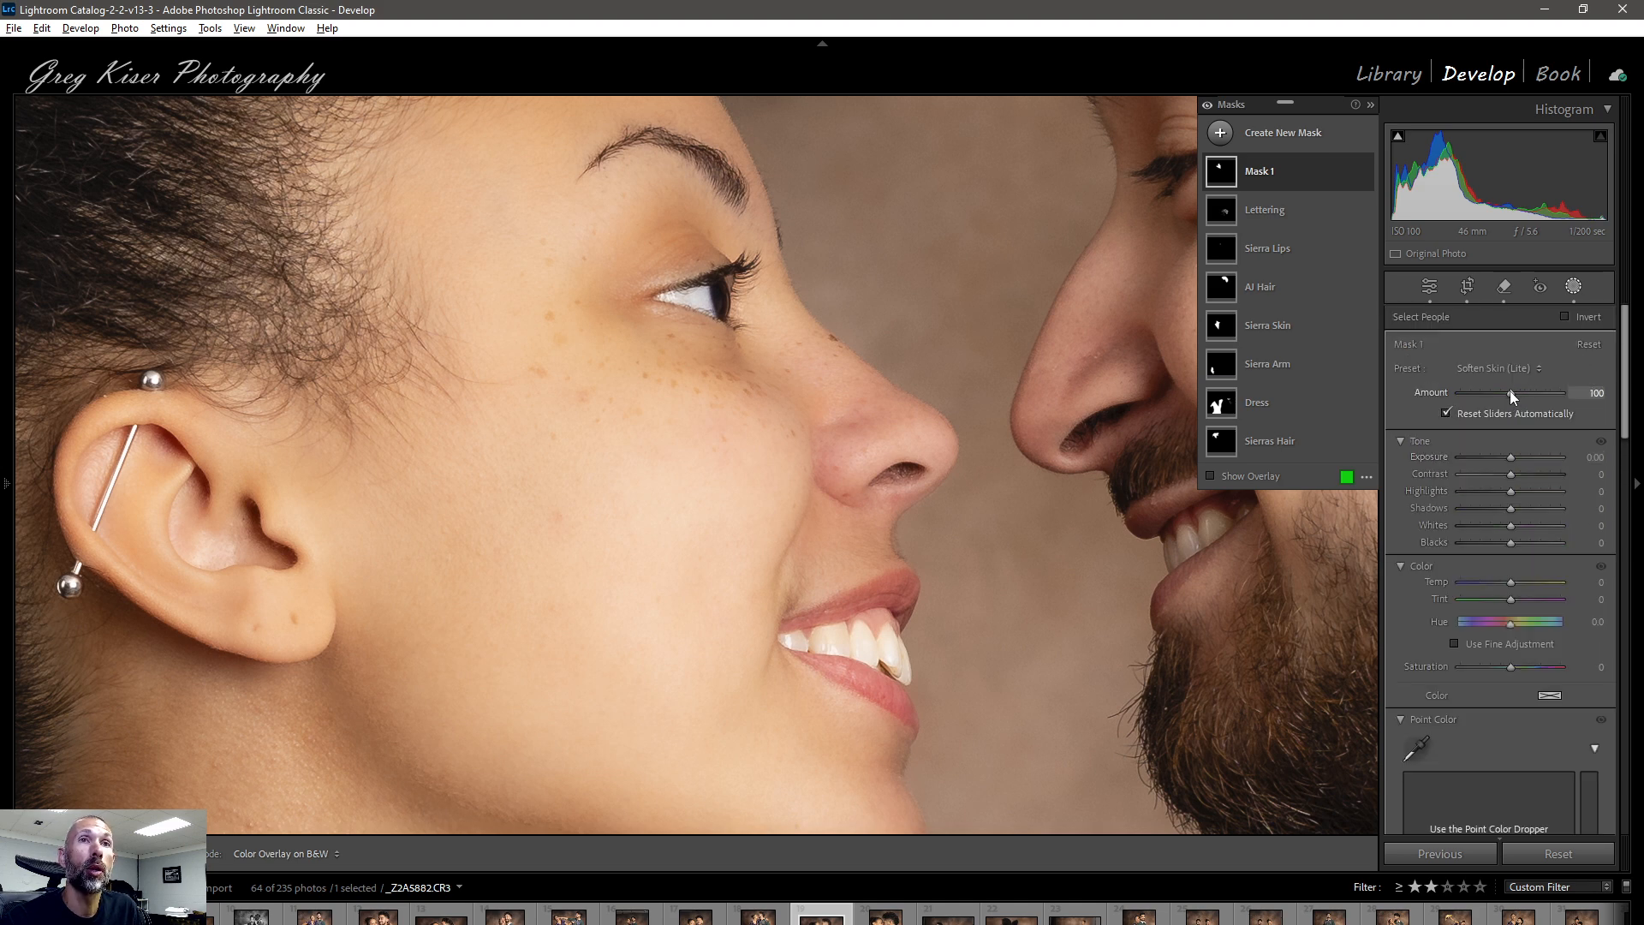
left_click_drag(1510, 391, 1488, 392)
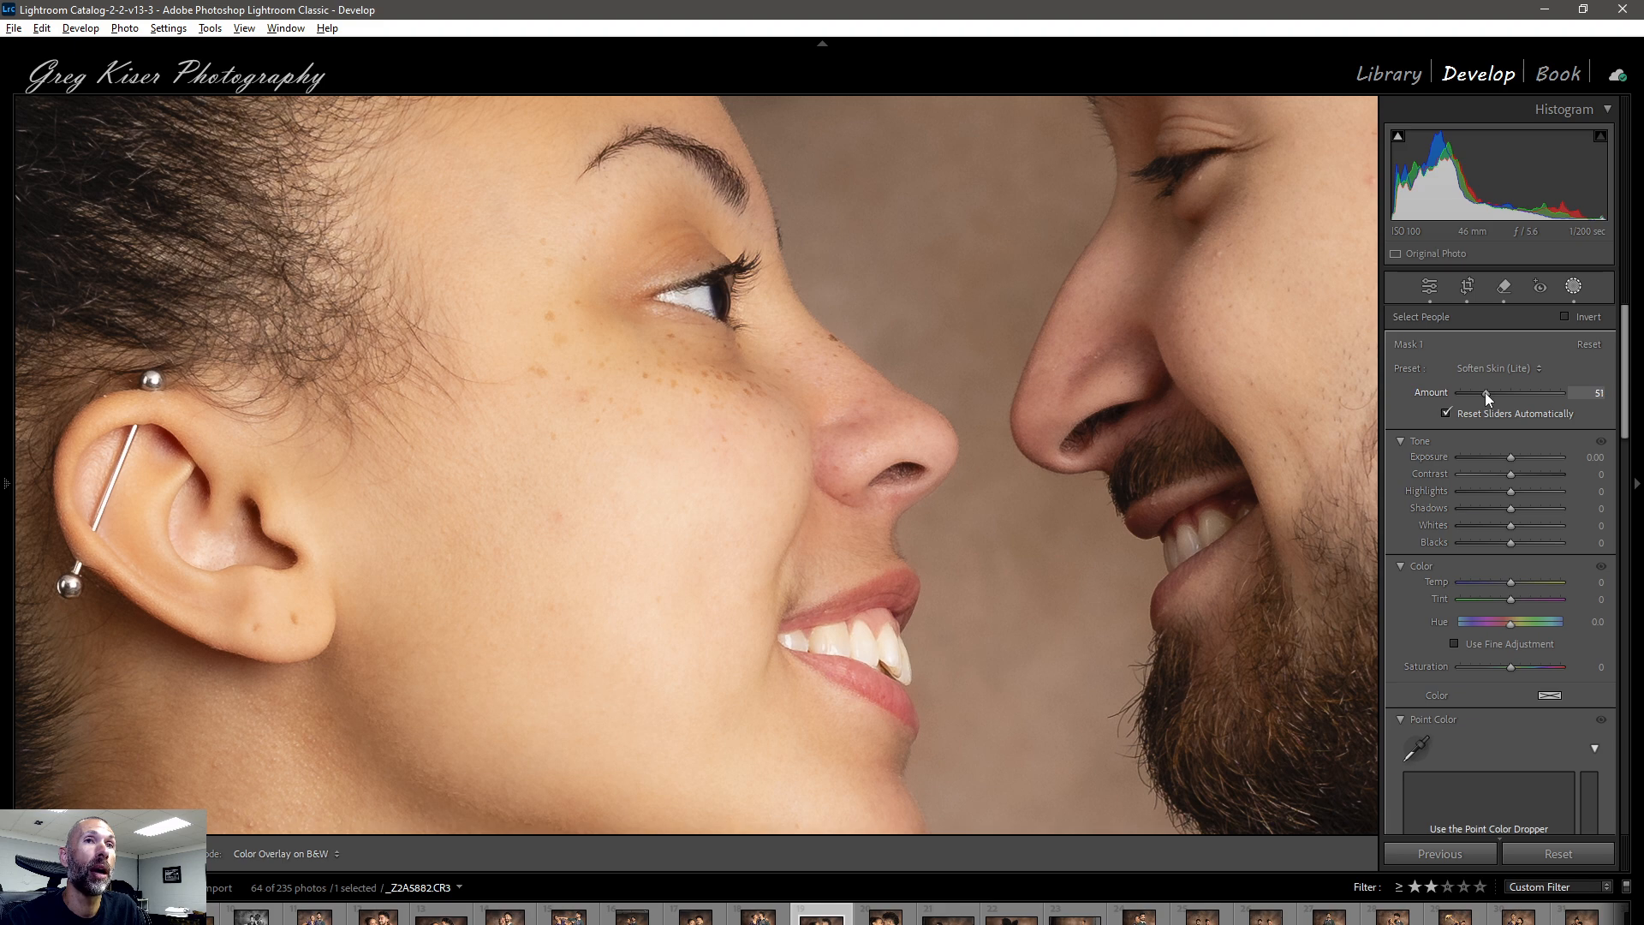
left_click_drag(1484, 392, 1484, 392)
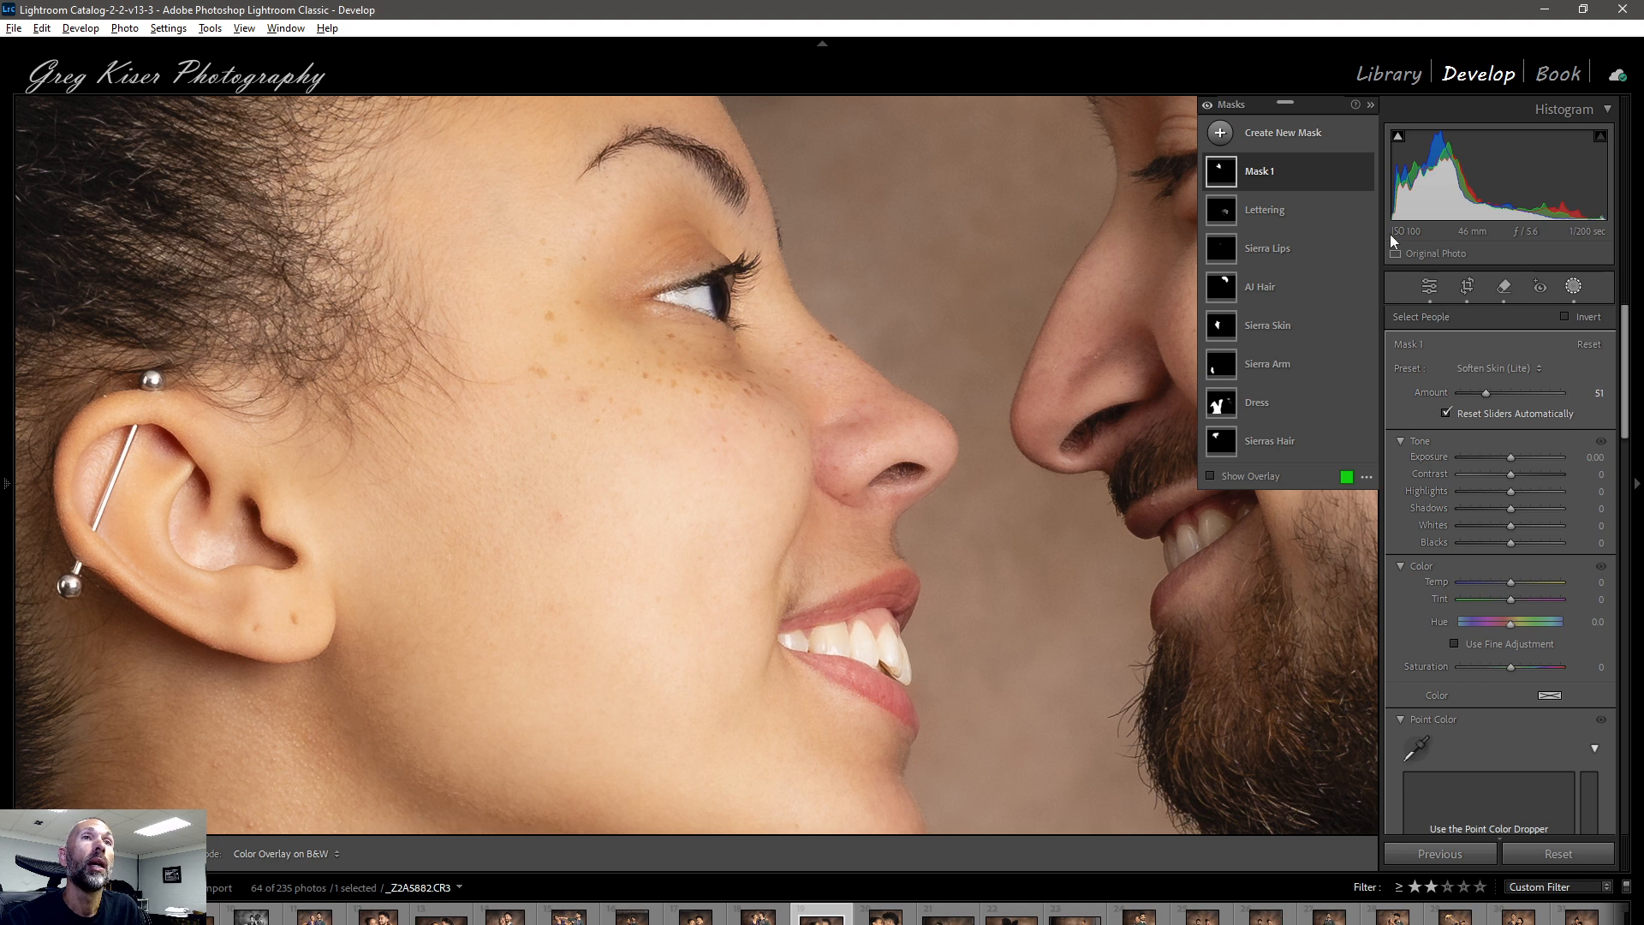
left_click(1363, 172)
left_click(1364, 172)
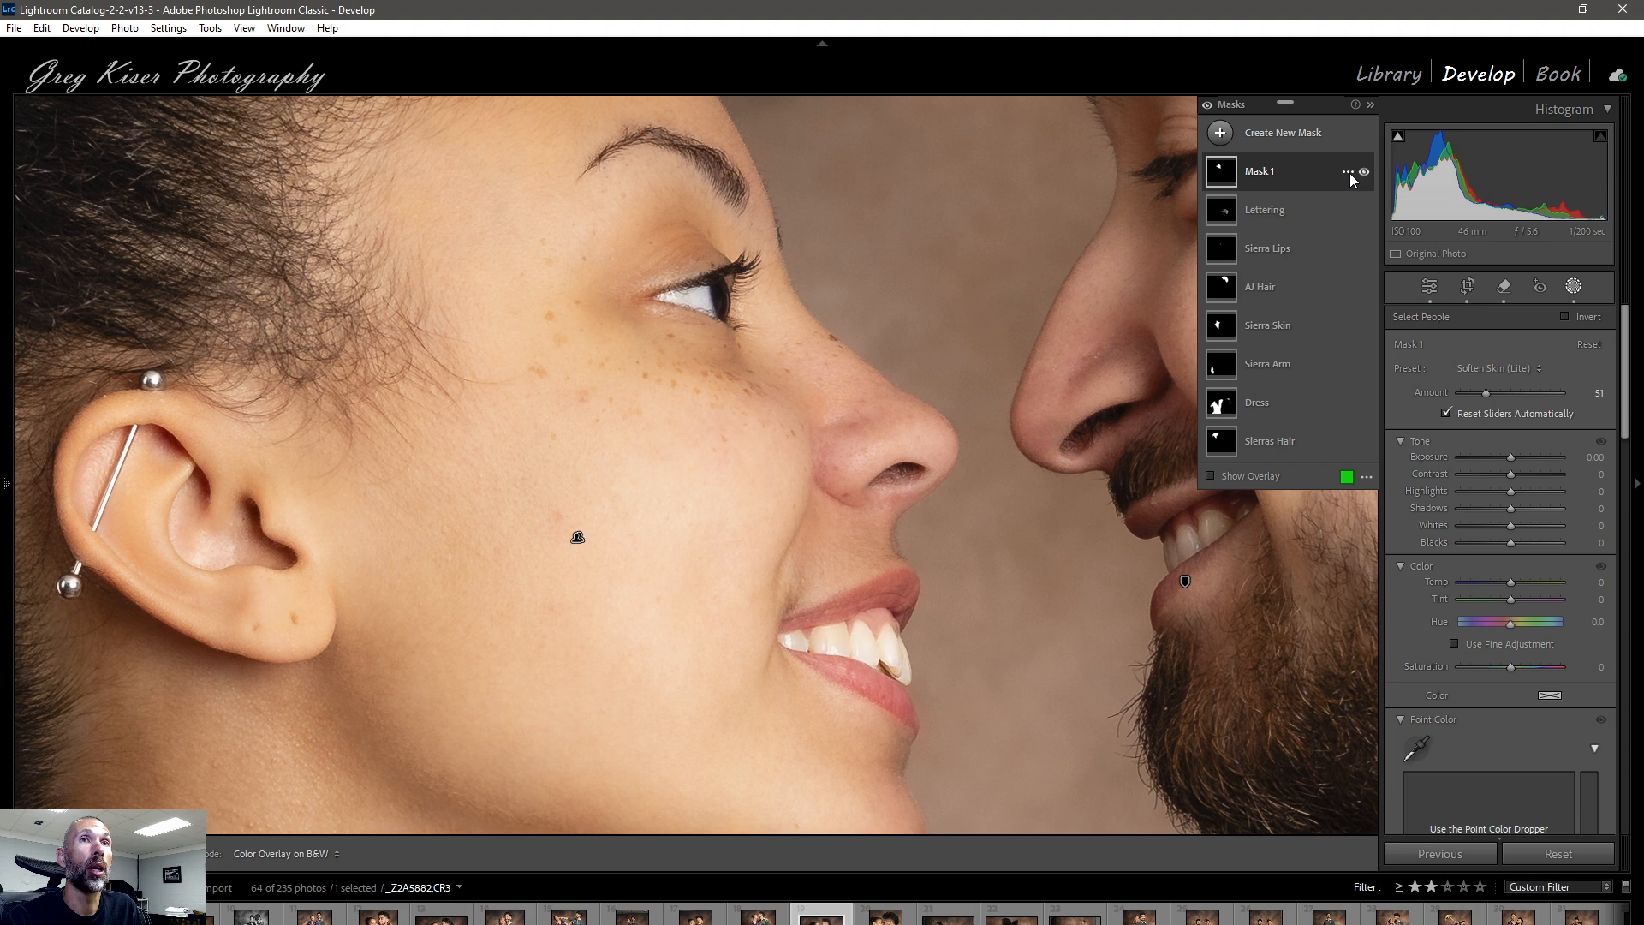
Delete the woman's facial skin mask and return to the full portrait.
left_click(1347, 173)
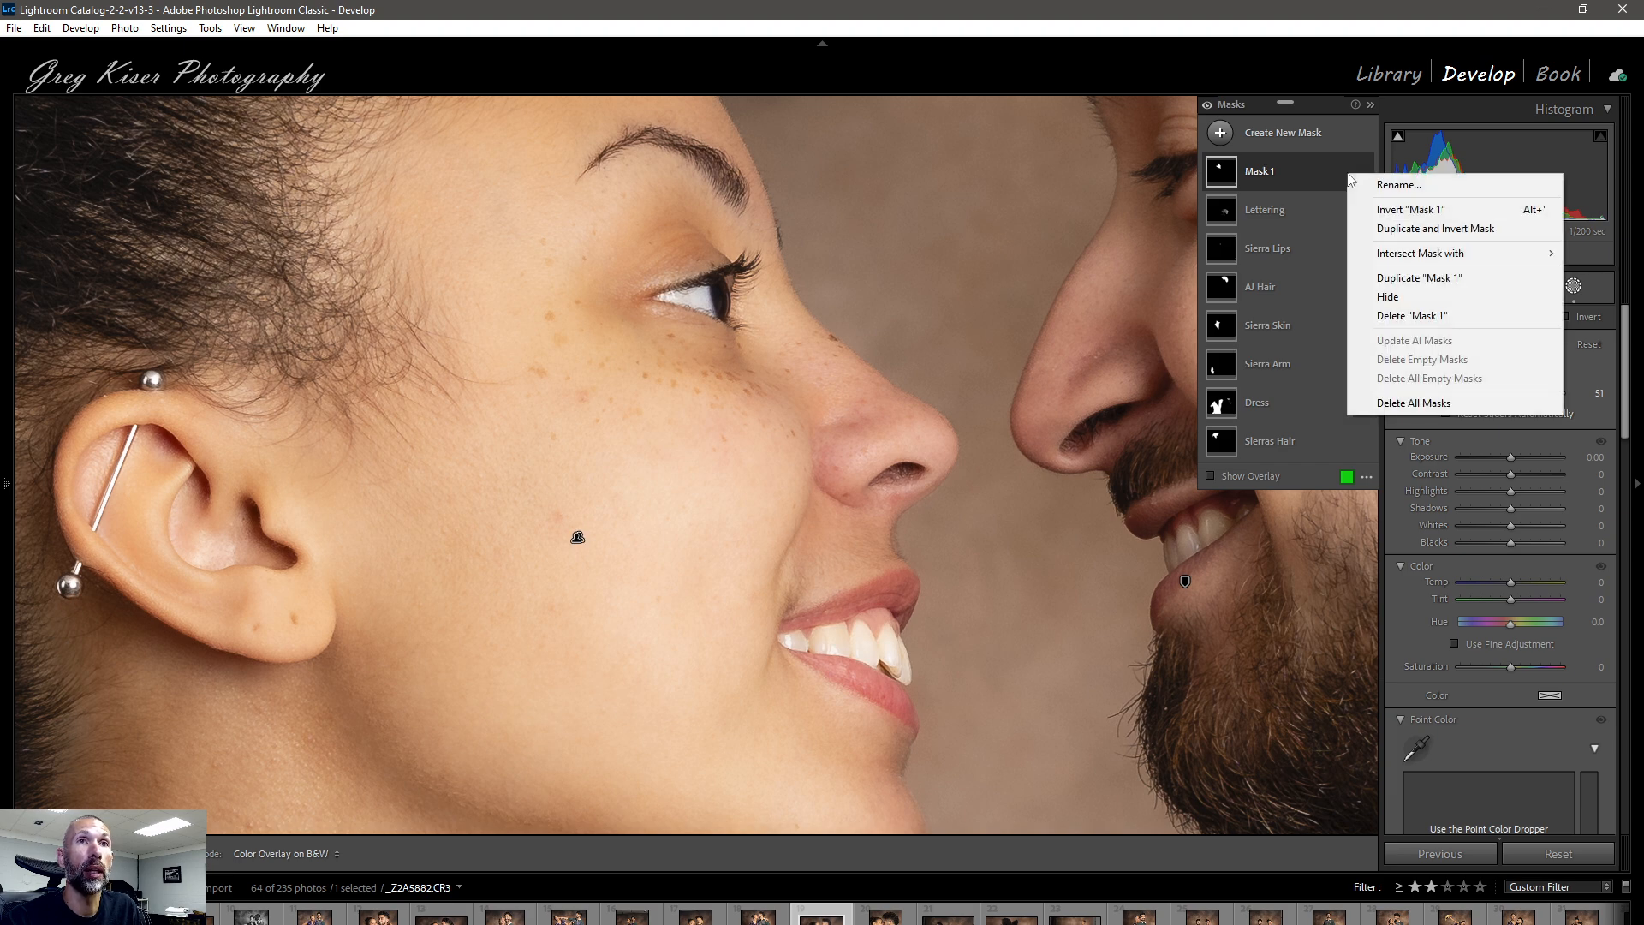
left_click(1426, 316)
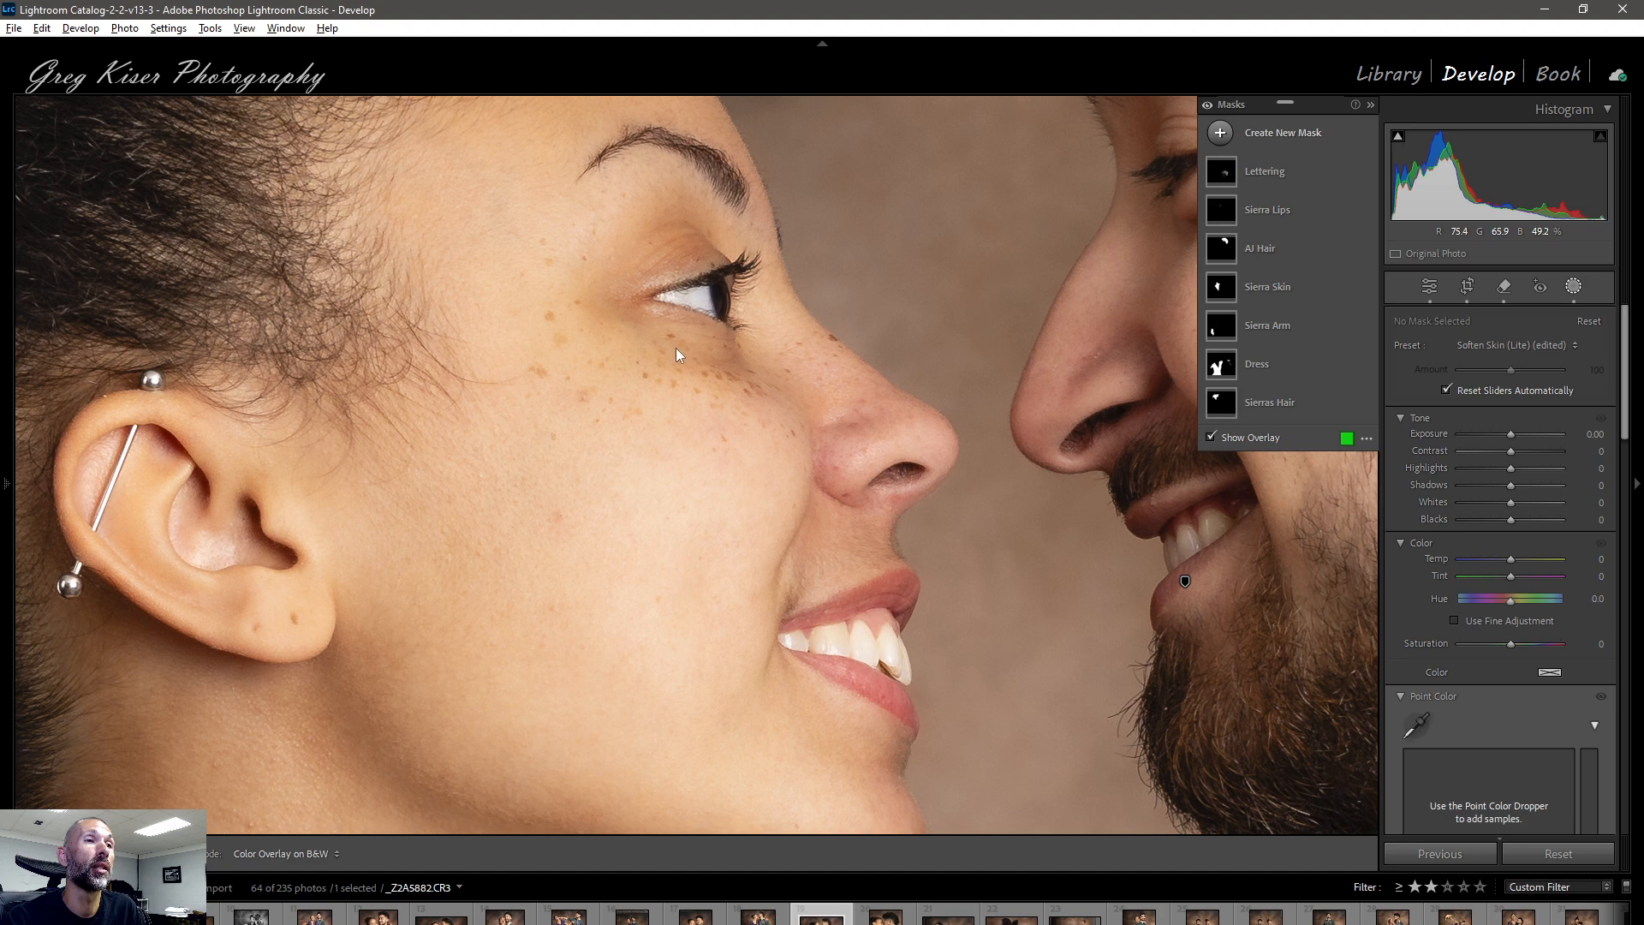
left_click(714, 399)
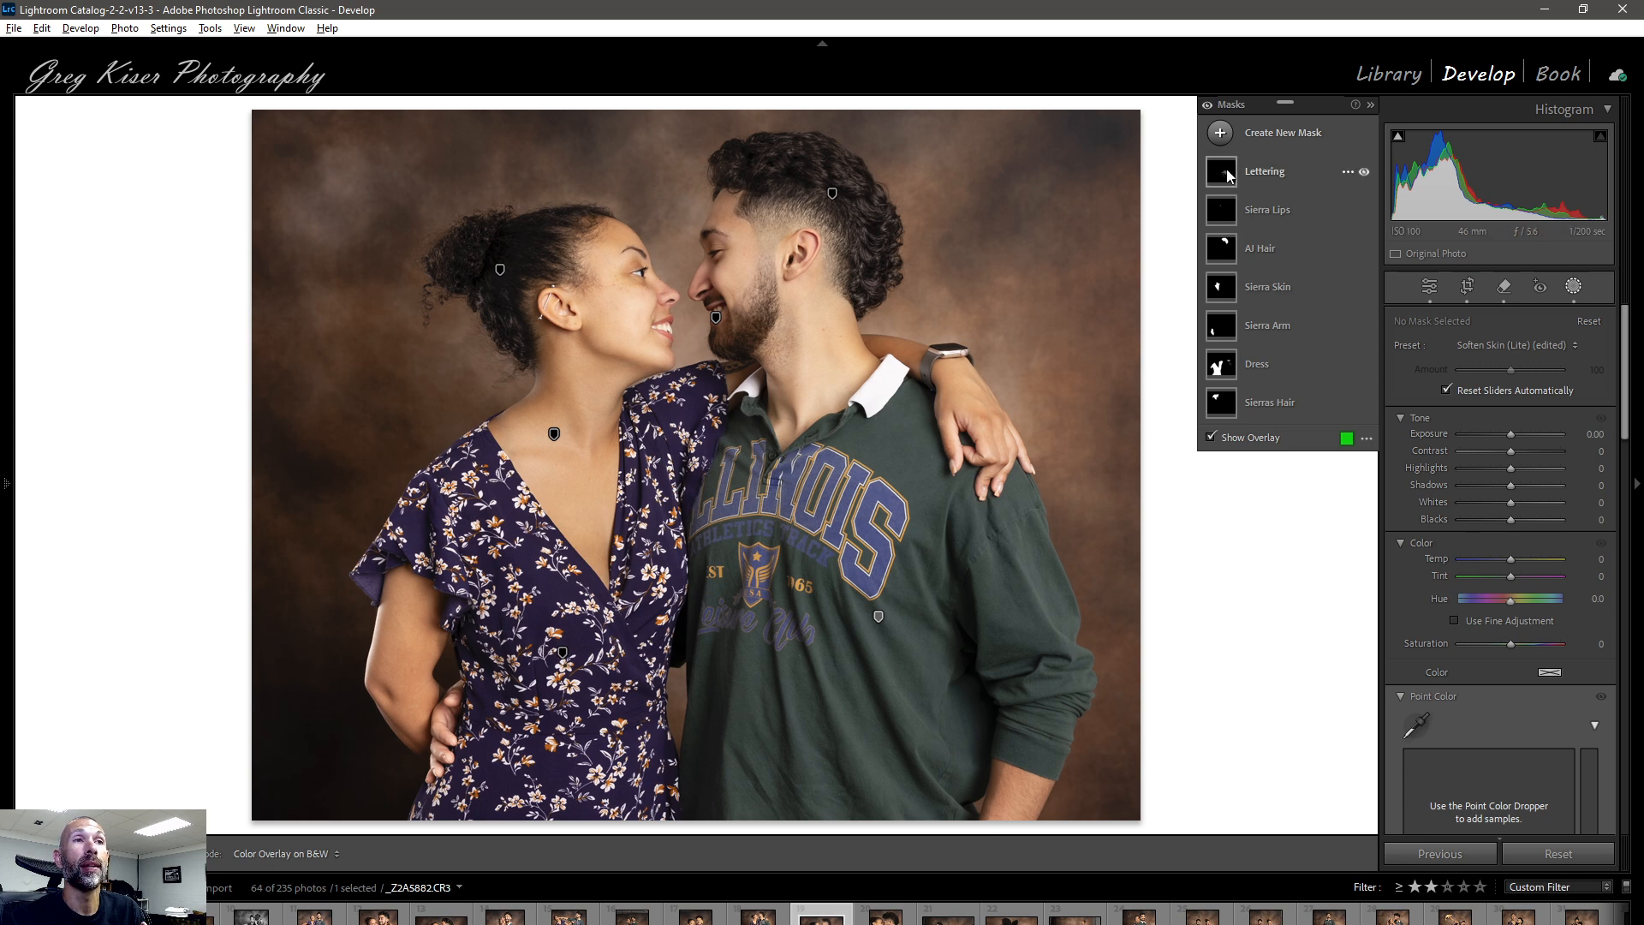
Review the remaining named masks and preview their overlay coverage on the full portrait.
mouse_move(1227, 175)
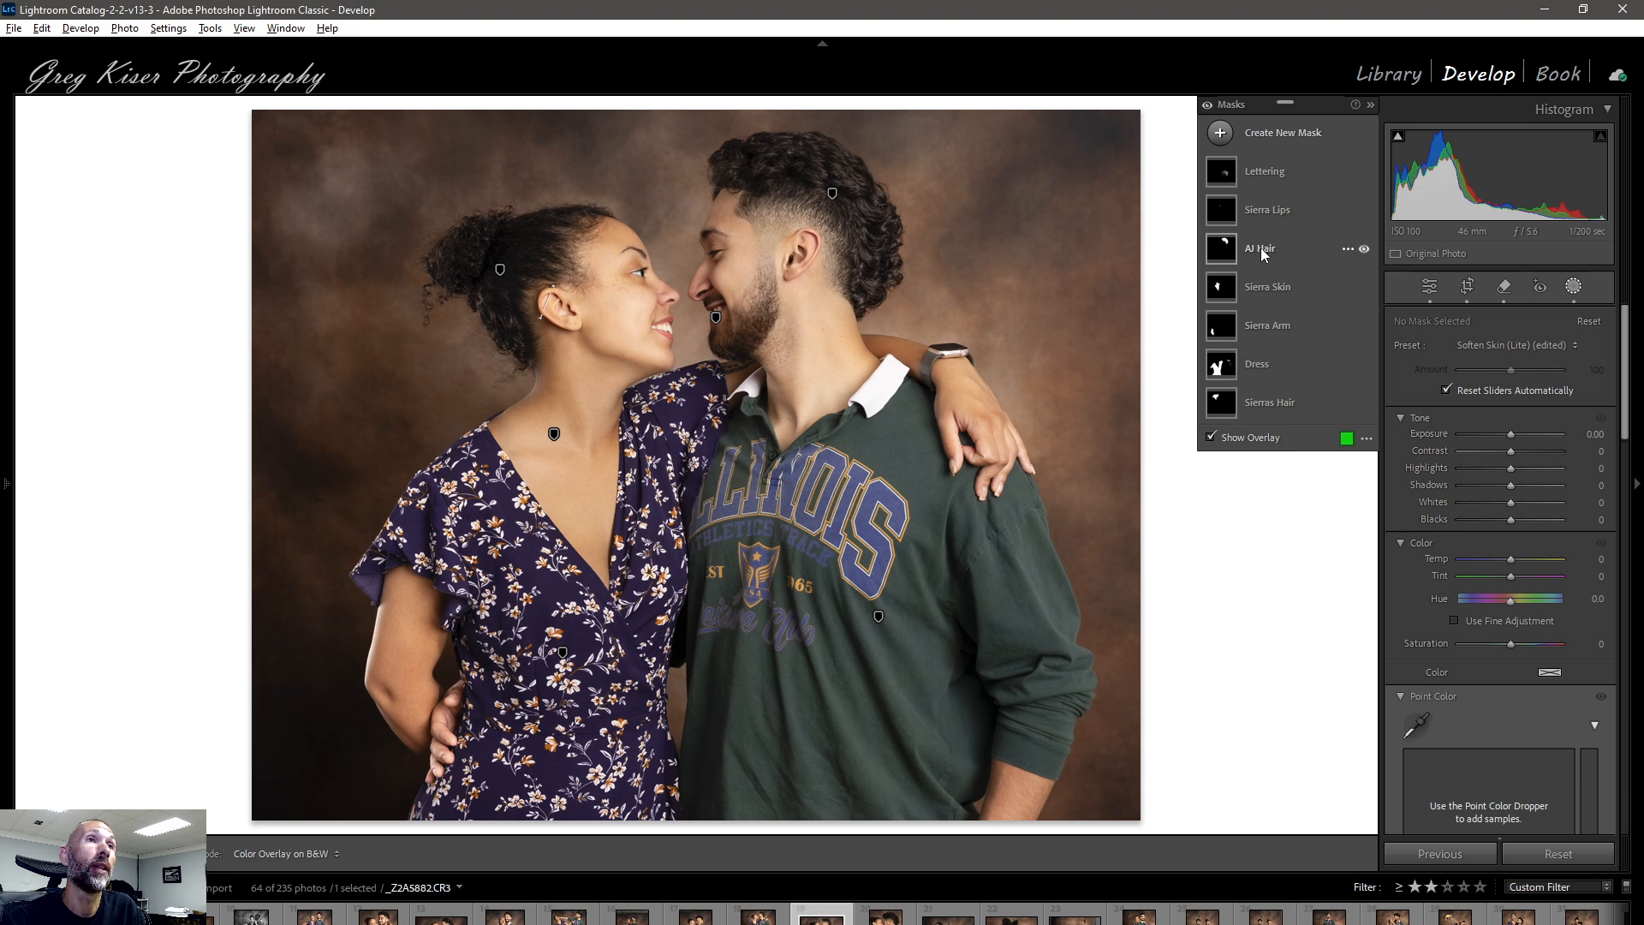
mouse_move(1226, 254)
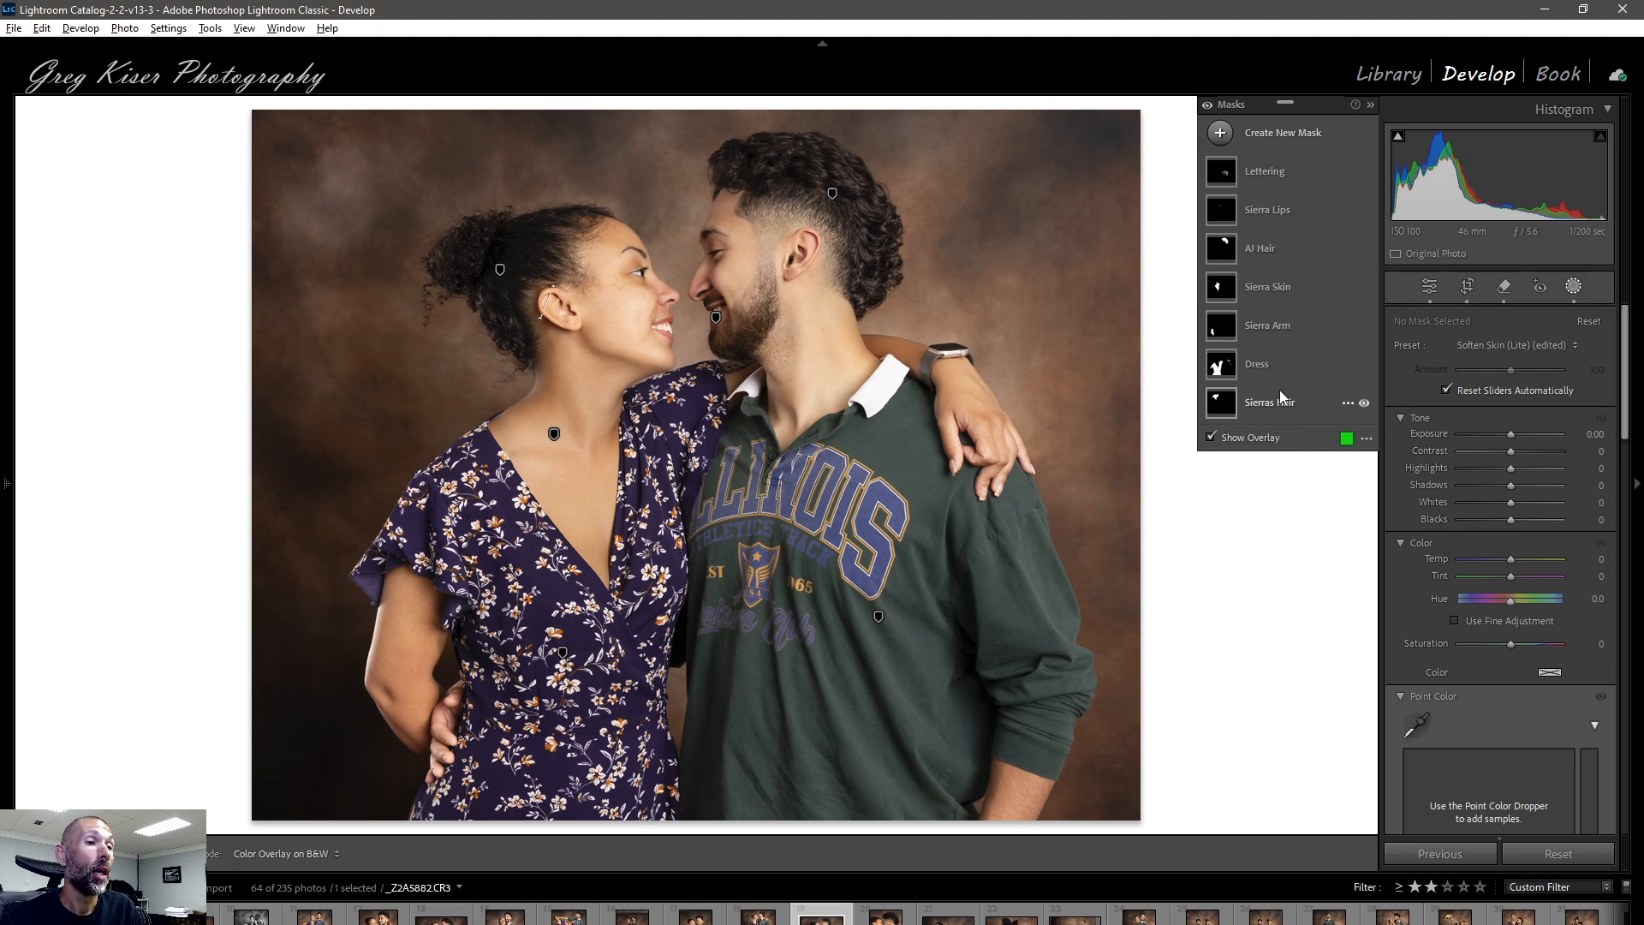
key("o")
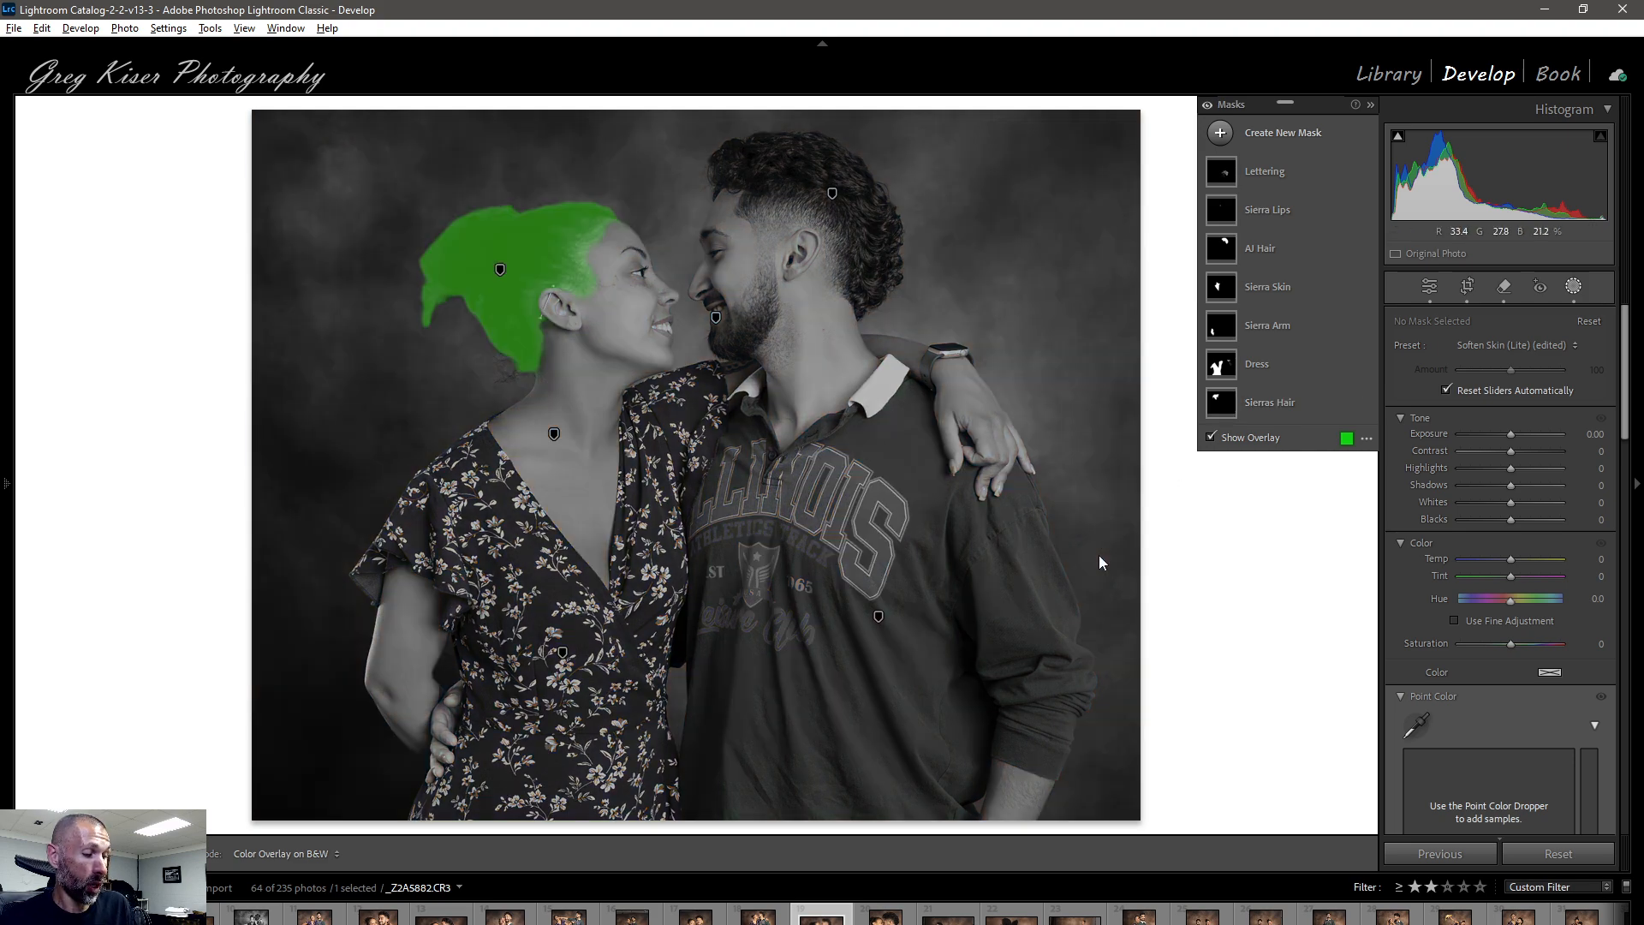
key("o")
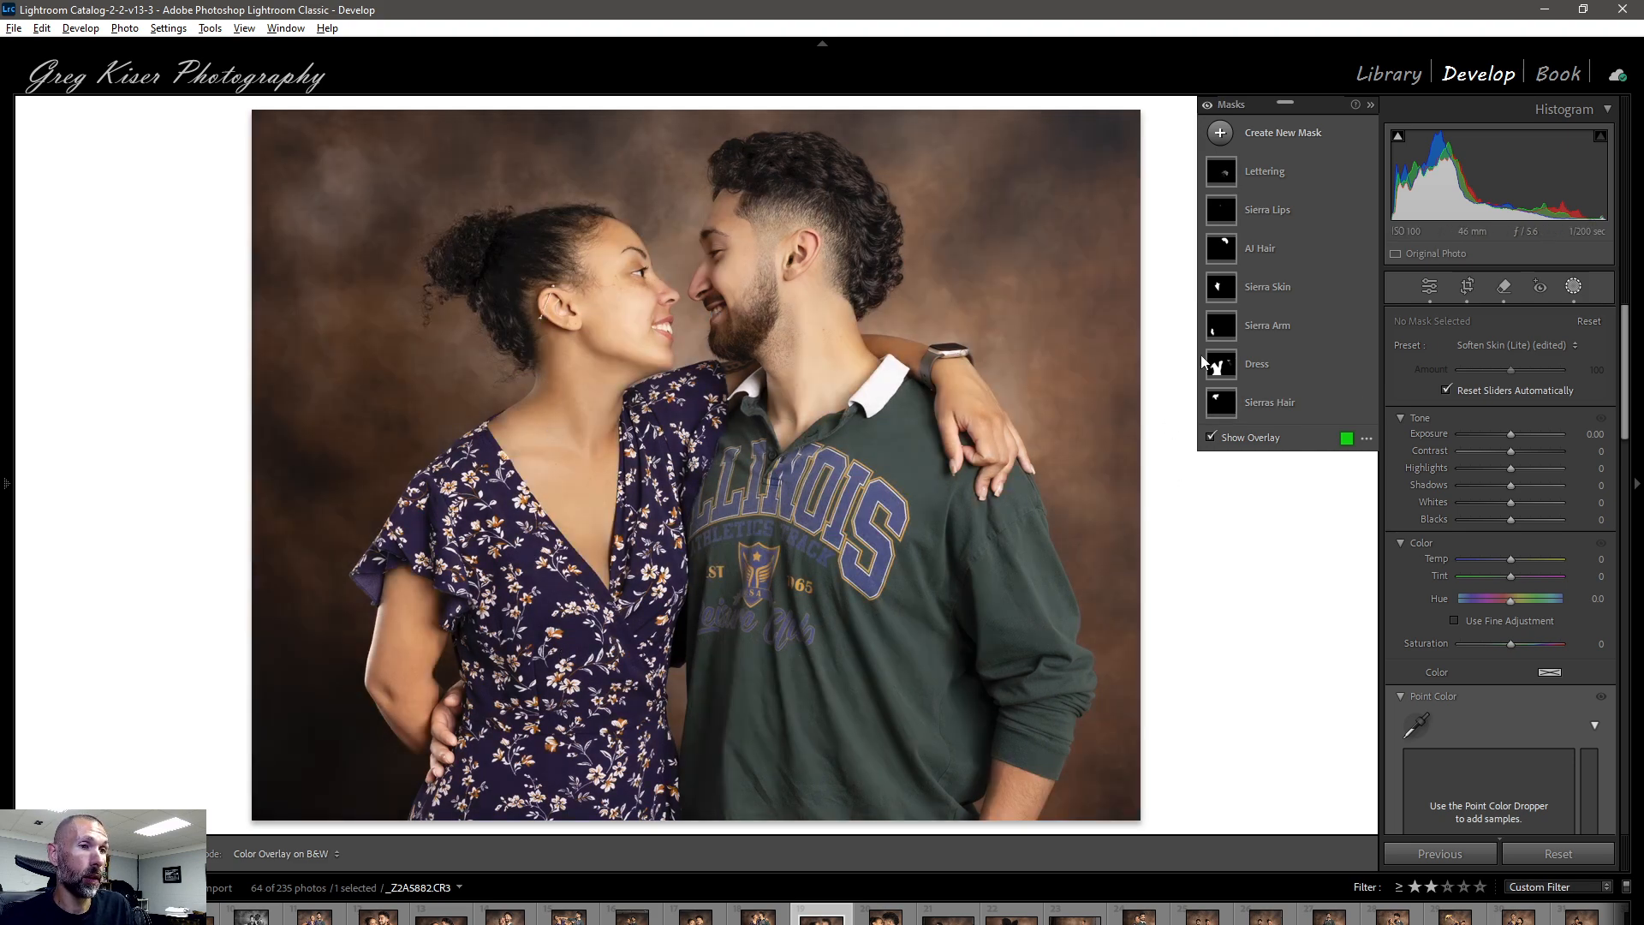